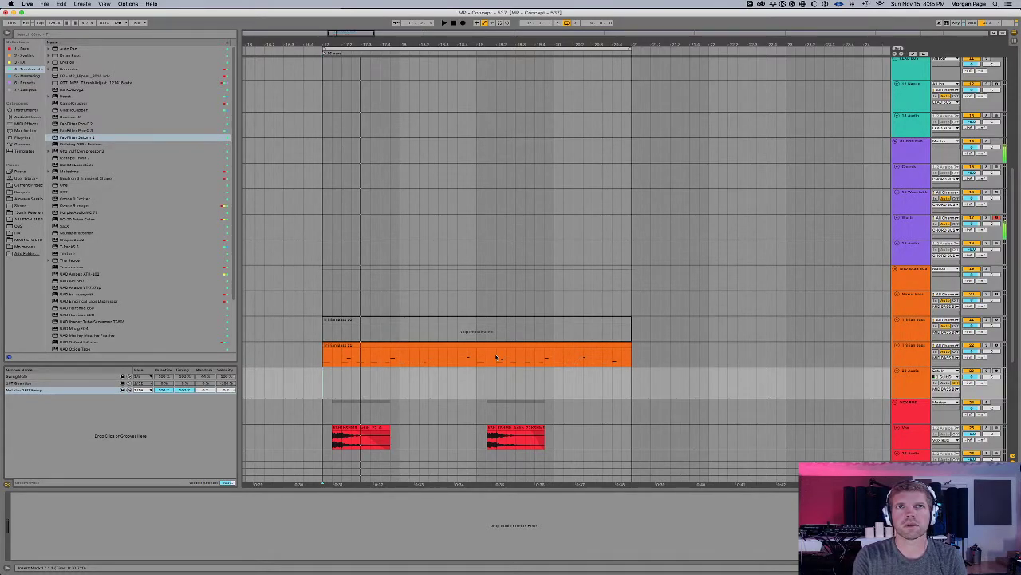
# Step: Play the loop and look over the bass, vocal, chord and drum tracks in the arrangement
pyautogui.press('space')
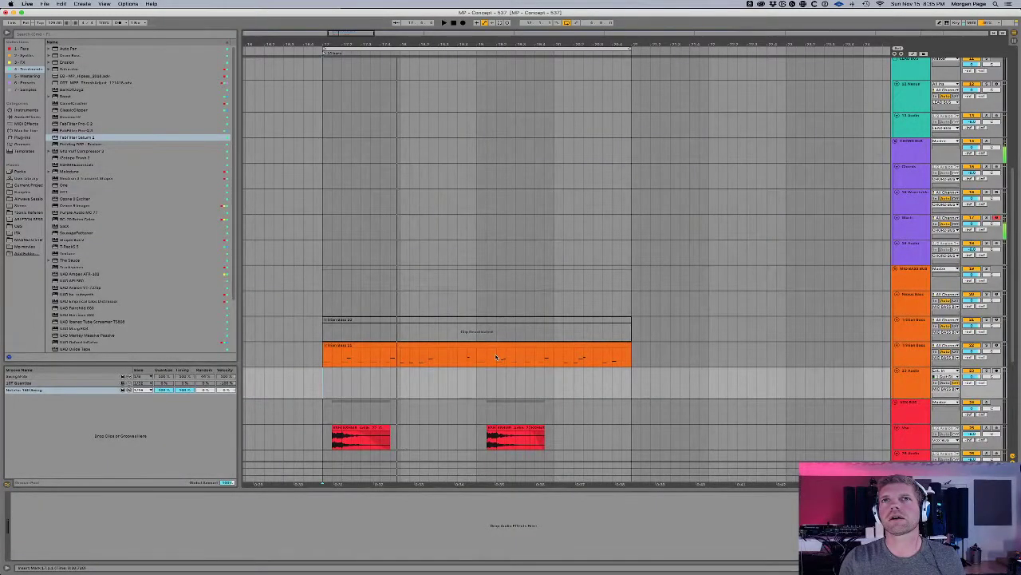
pyautogui.press('space')
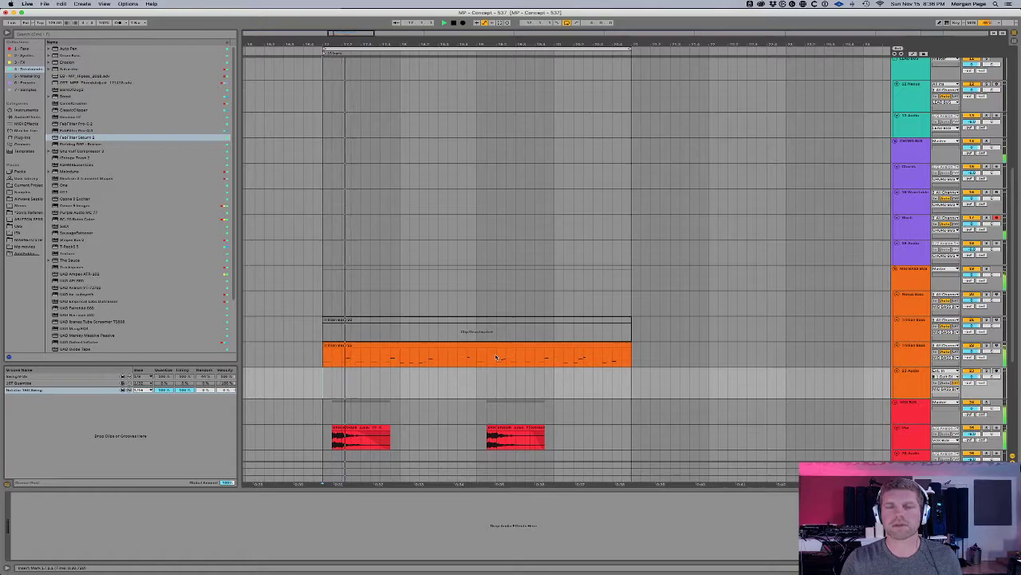
pyautogui.scroll(-5, 507, 358)
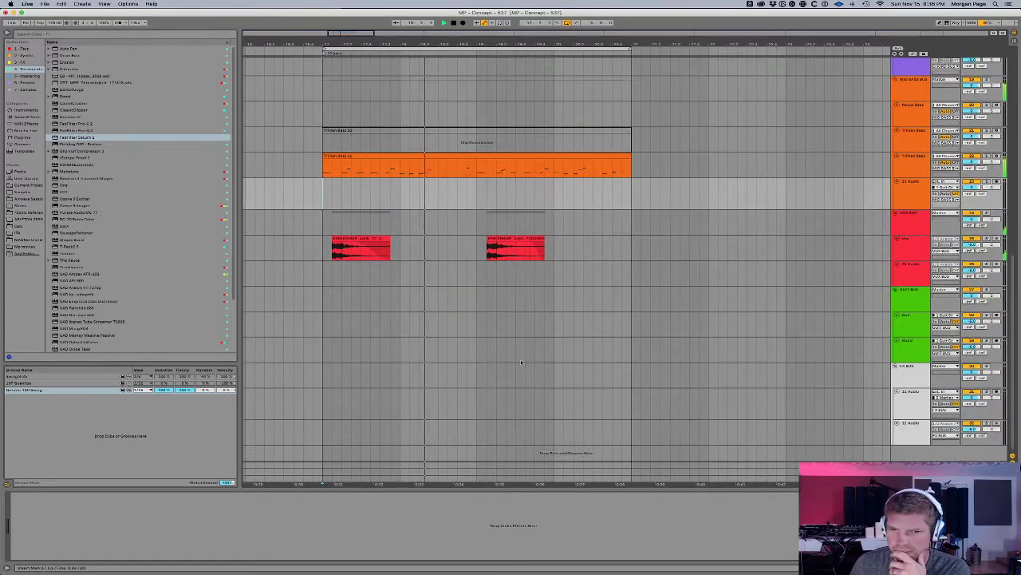
pyautogui.scroll(6, 522, 361)
pyautogui.scroll(-2, 523, 361)
pyautogui.scroll(5, 524, 362)
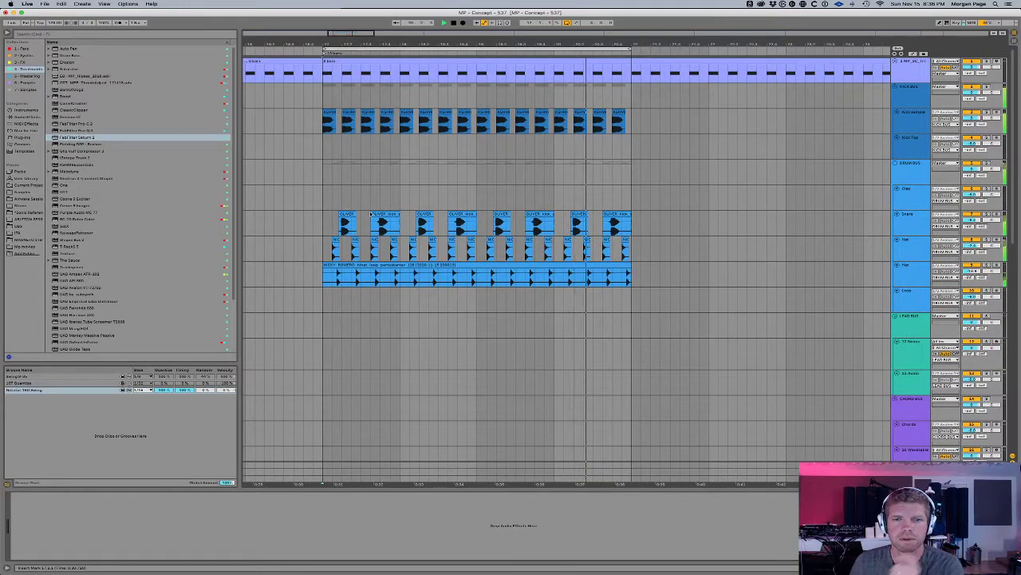
pyautogui.moveTo(403, 45); pyautogui.dragTo(471, 14)
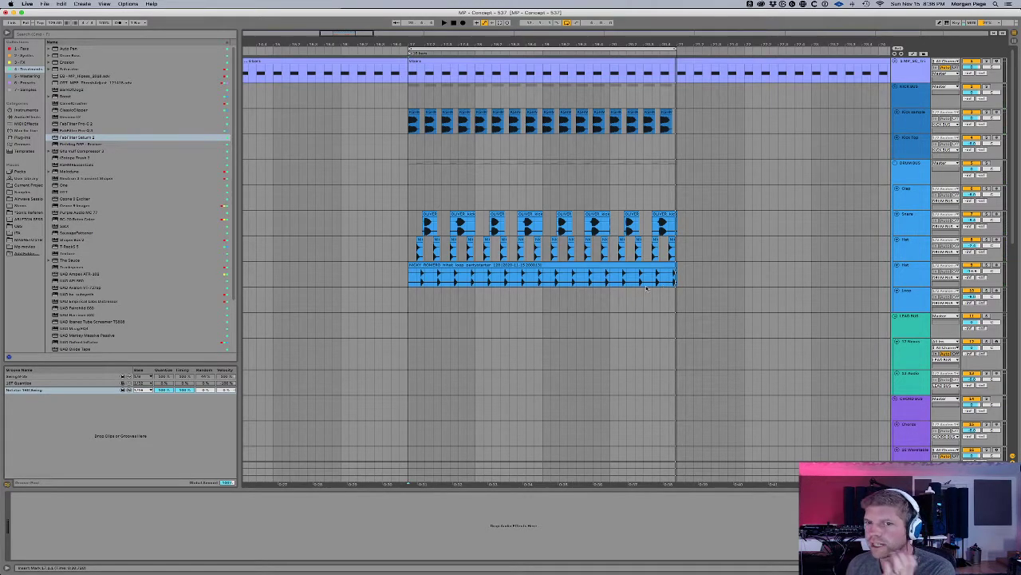
# Step: Set the insert marker at the start of the loop and record a MIDI take on the armed Wurli track
pyautogui.moveTo(676, 277); pyautogui.dragTo(416, 280)
pyautogui.click(411, 282)
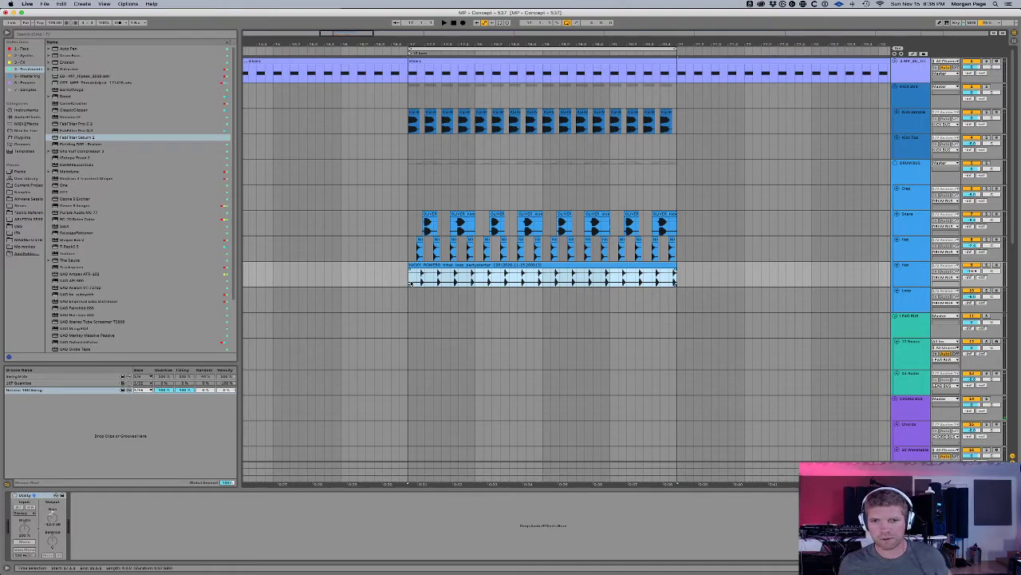
pyautogui.click(410, 279)
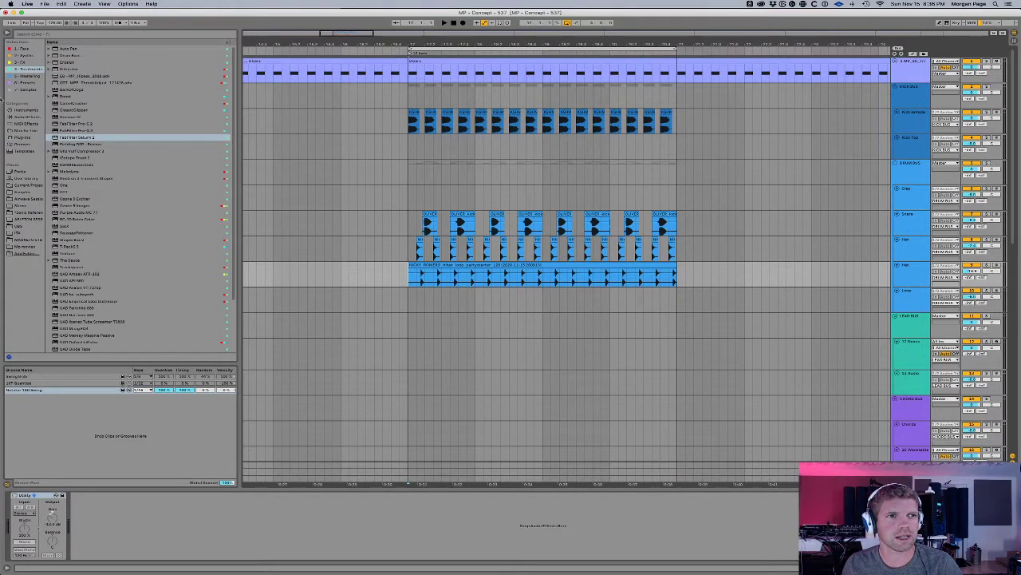
pyautogui.moveTo(2, 115)
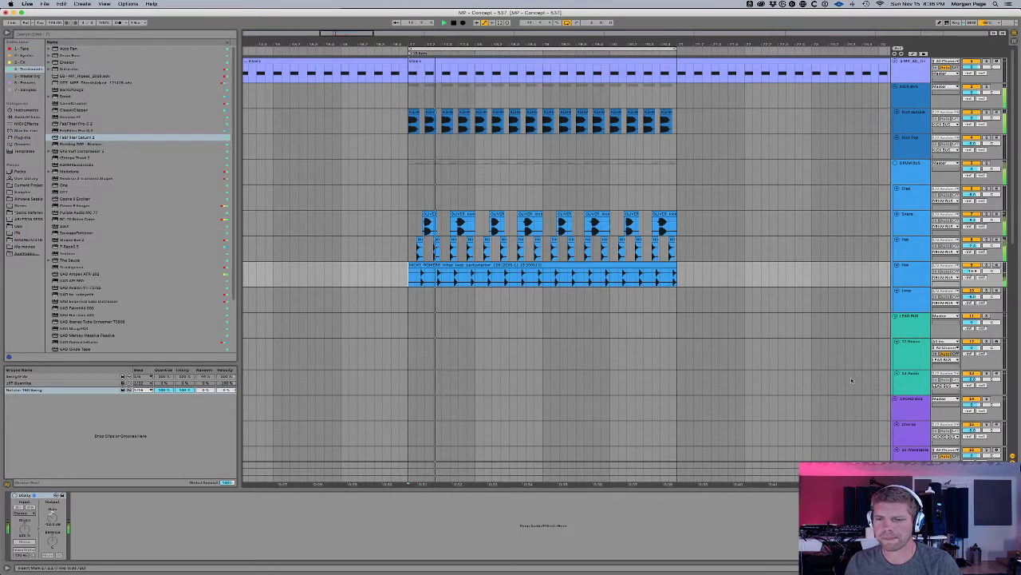
pyautogui.press('space')
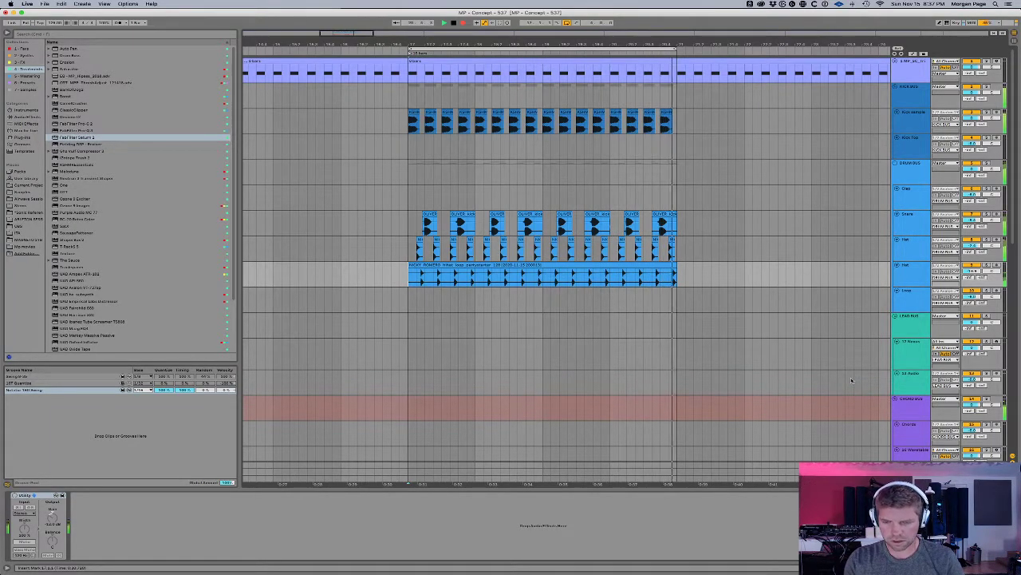
# Step: Show the take lanes of the Wurli track to examine the recorded takes, and hide them again
pyautogui.scroll(-10, 735, 379)
pyautogui.scroll(-1, 718, 365)
pyautogui.click(916, 255)
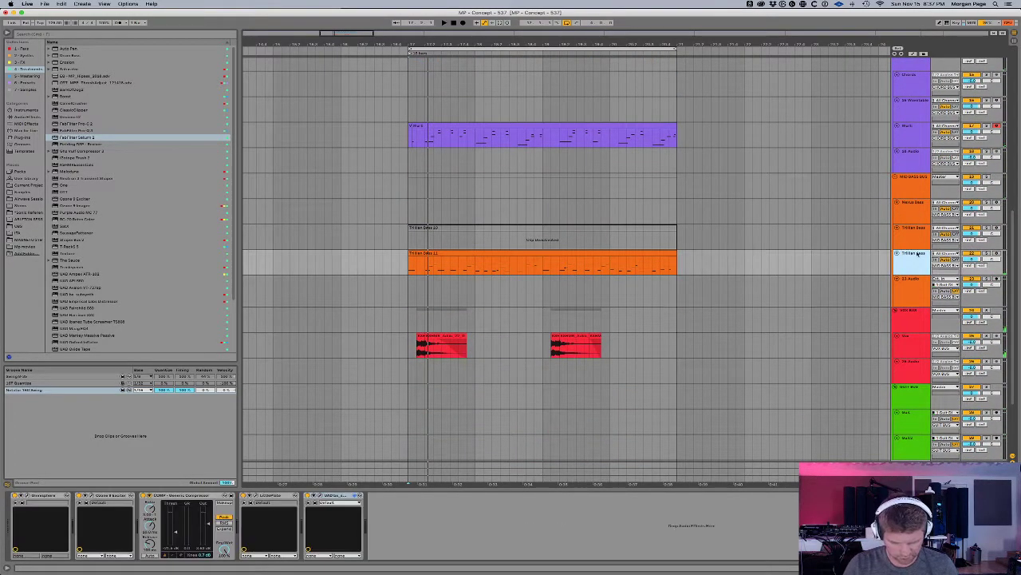
pyautogui.scroll(2, 954, 207)
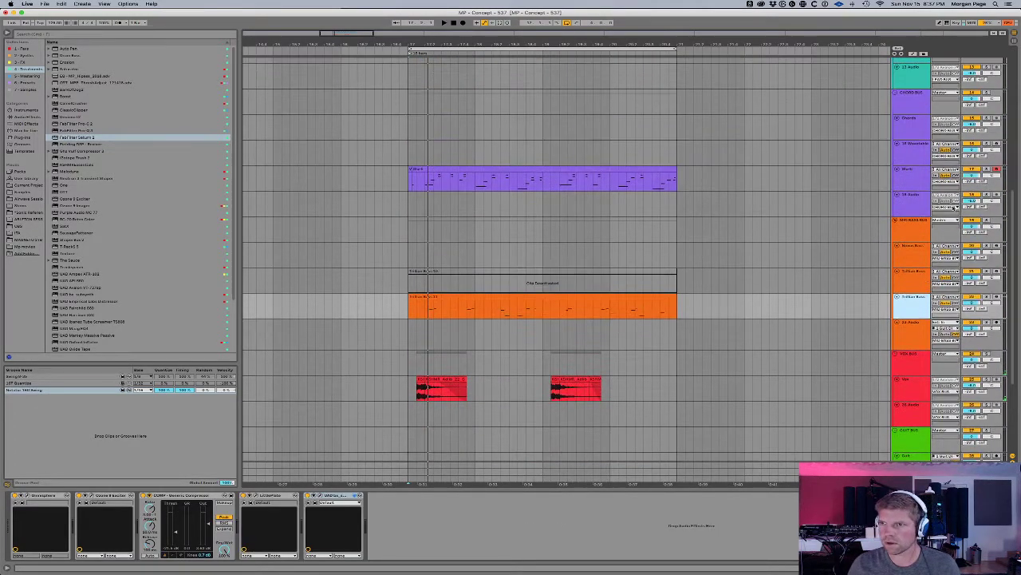
pyautogui.click(914, 184)
pyautogui.press('alt+super+u')
pyautogui.press('alt+super+u')
pyautogui.press('alt+super+u')
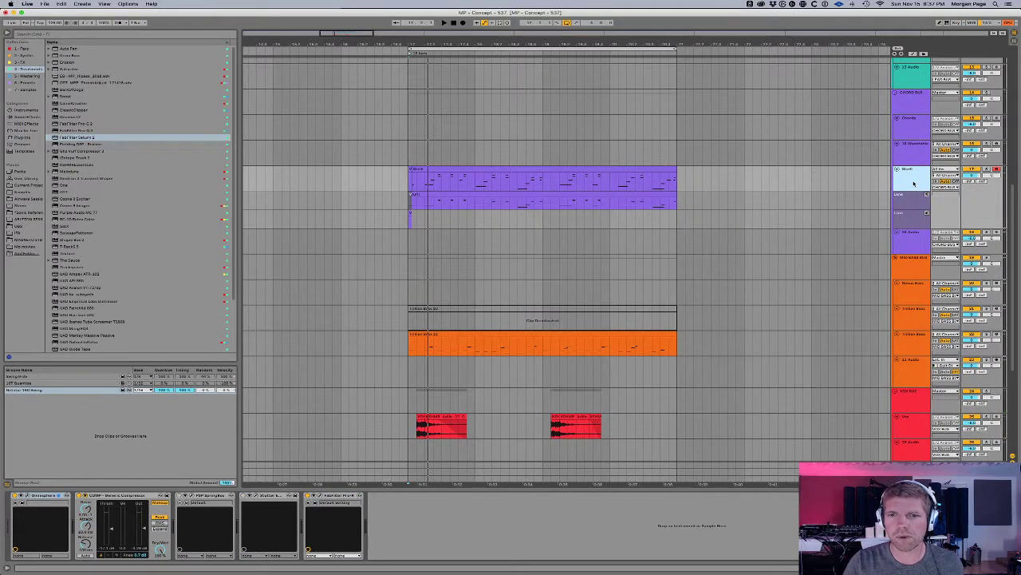
pyautogui.press('alt+super+u')
pyautogui.press('alt+super+u')
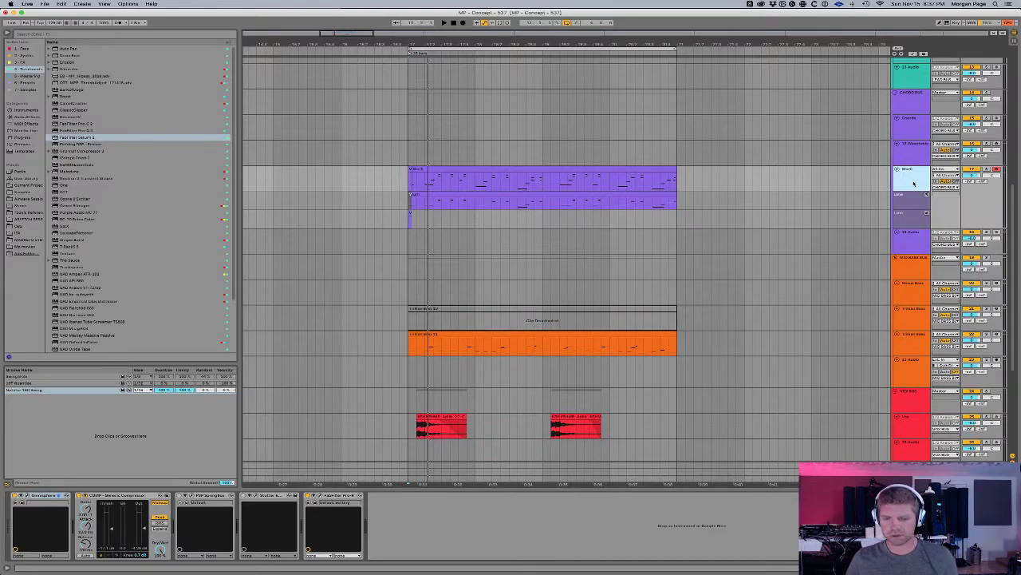
pyautogui.press('alt+super+u')
# Step: Open the recorded Wurli clip in the note editor and quantize all of its notes
pyautogui.press('space')
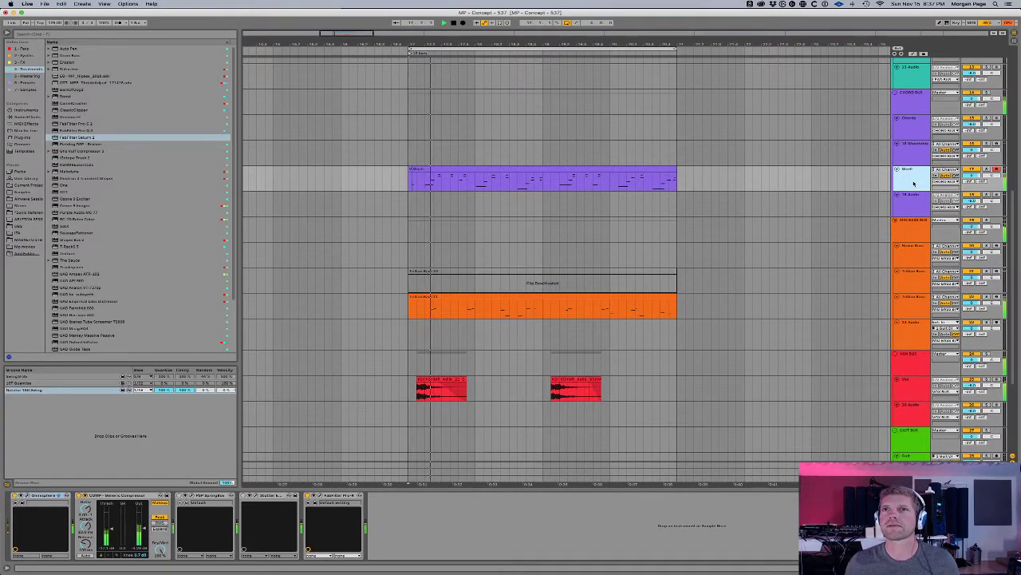
pyautogui.click(548, 168)
pyautogui.click(678, 187)
pyautogui.moveTo(678, 186); pyautogui.dragTo(409, 182)
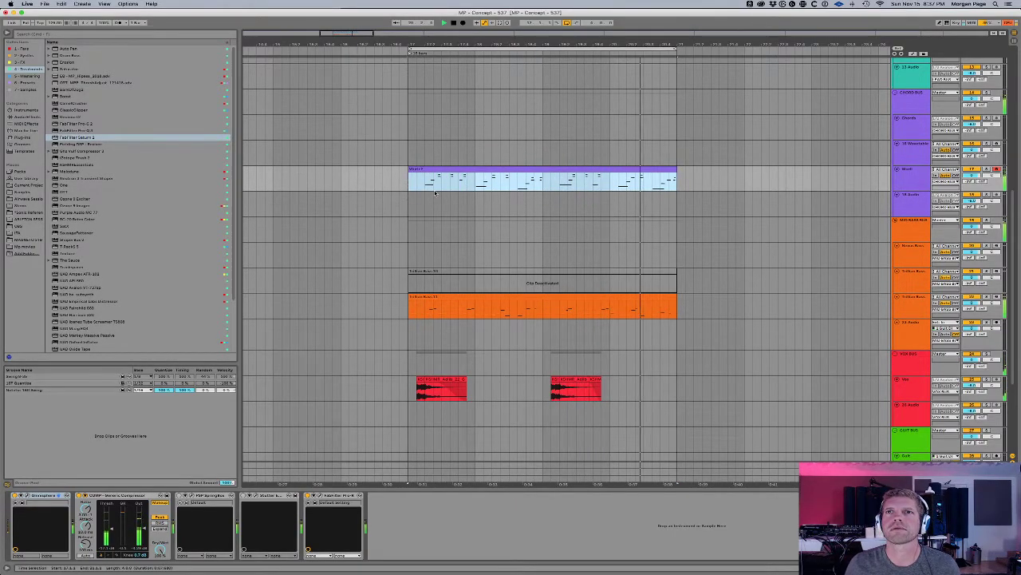
pyautogui.doubleClick(461, 177)
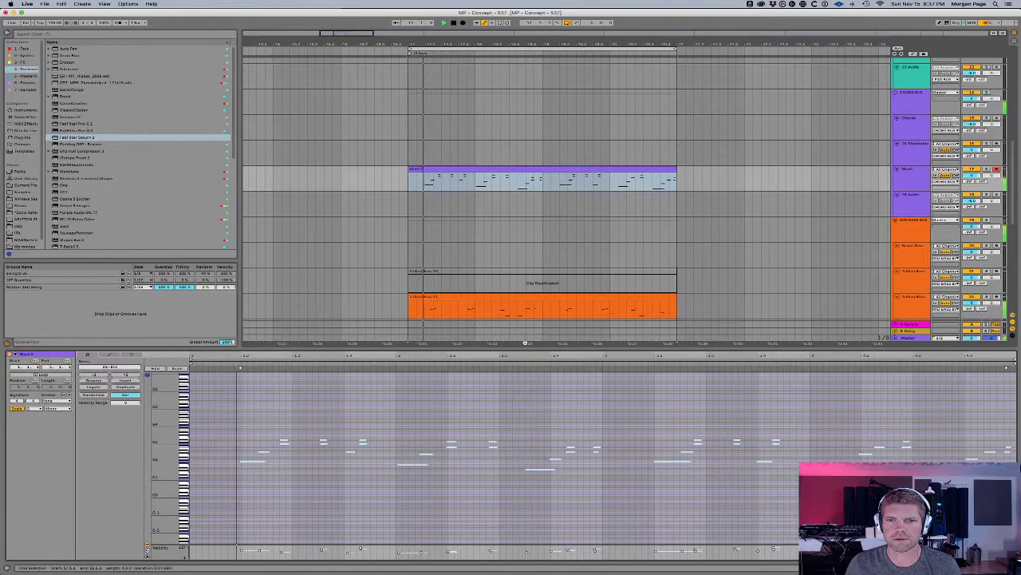
pyautogui.click(572, 411)
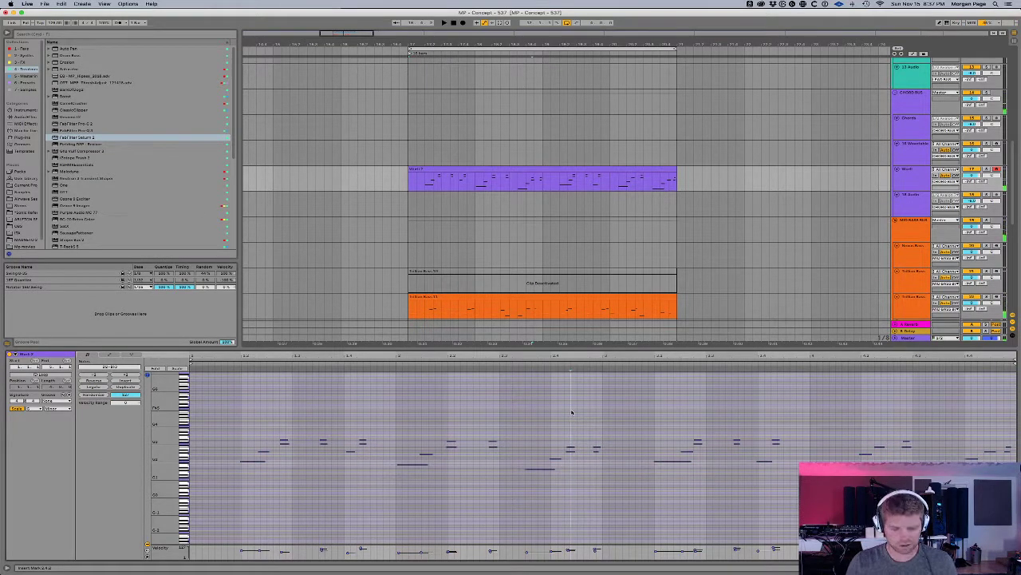
pyautogui.press('super+a')
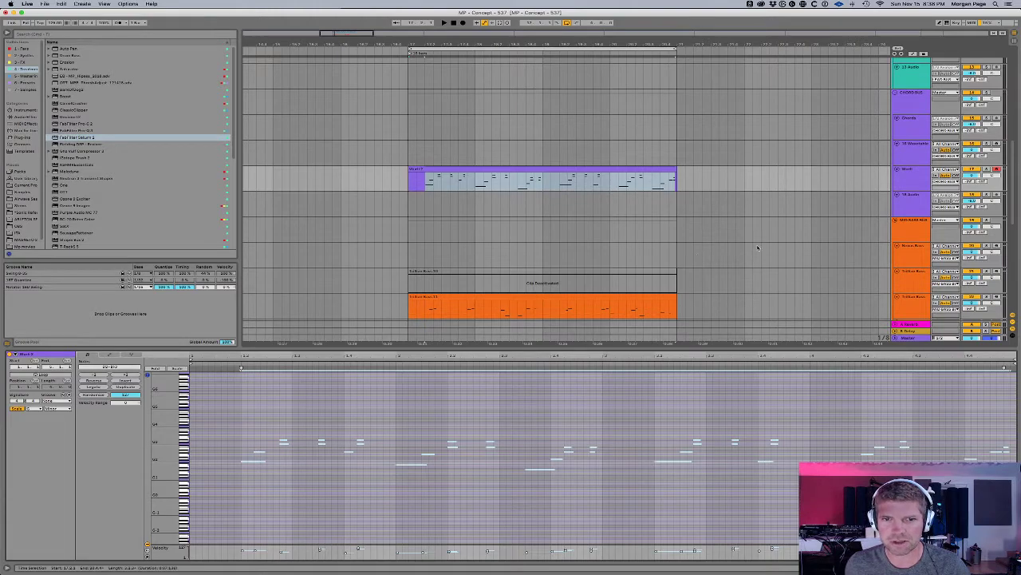
# Step: Select the whole Wurli clip with all its notes and assign the Notator swing groove to it
pyautogui.moveTo(410, 182); pyautogui.dragTo(691, 189)
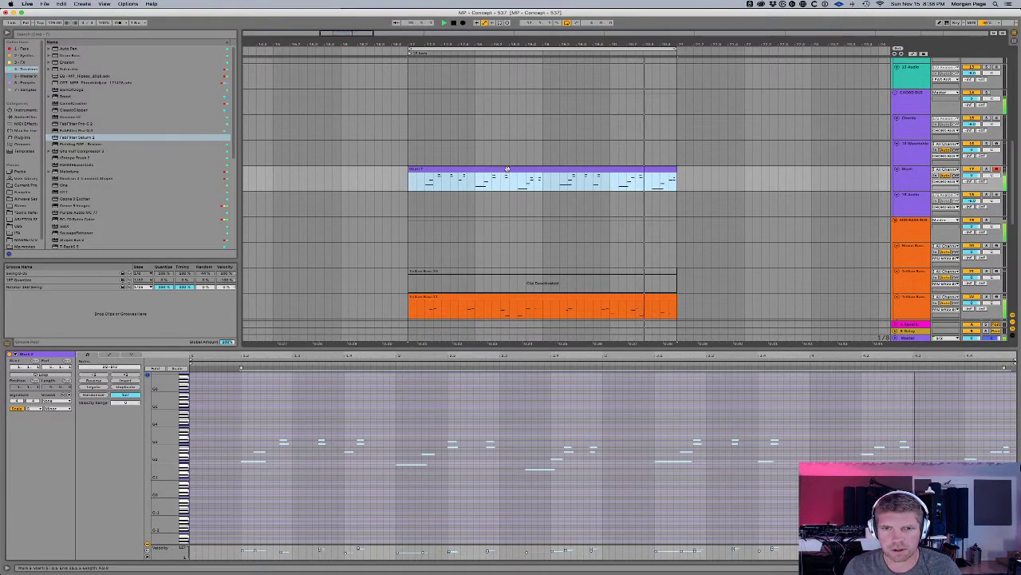
pyautogui.click(414, 400)
pyautogui.press('super+a')
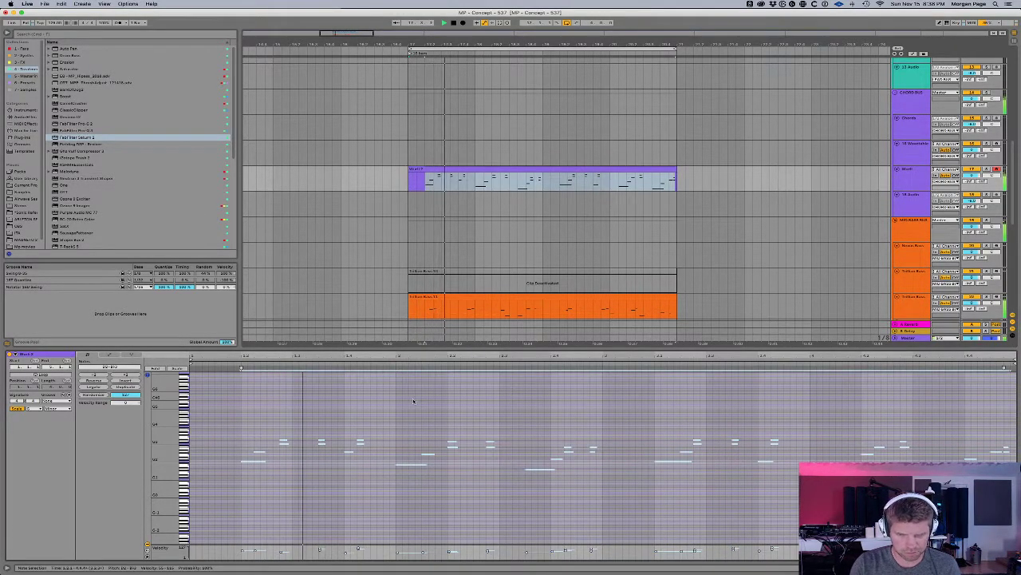
pyautogui.click(64, 400)
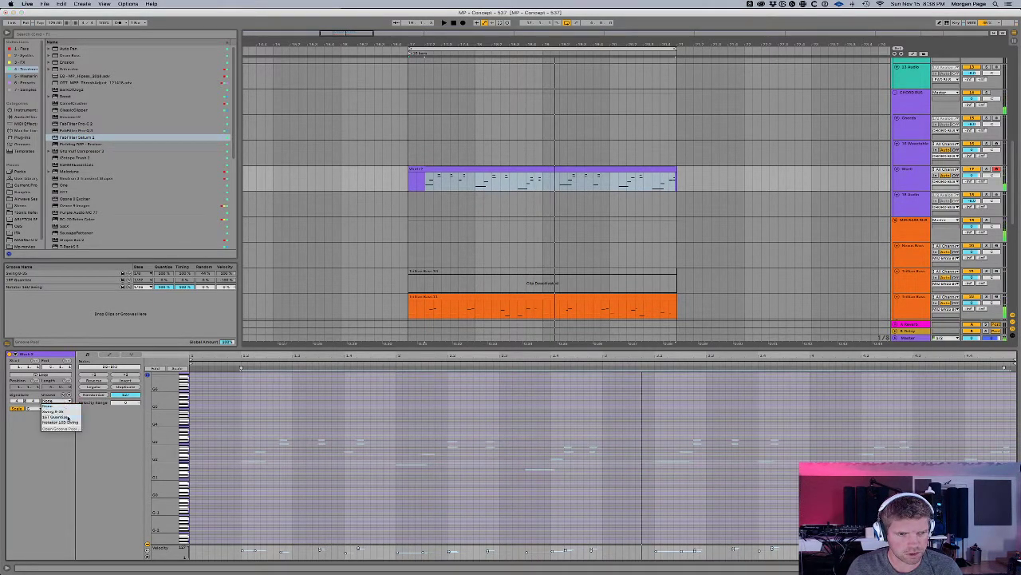
pyautogui.click(71, 422)
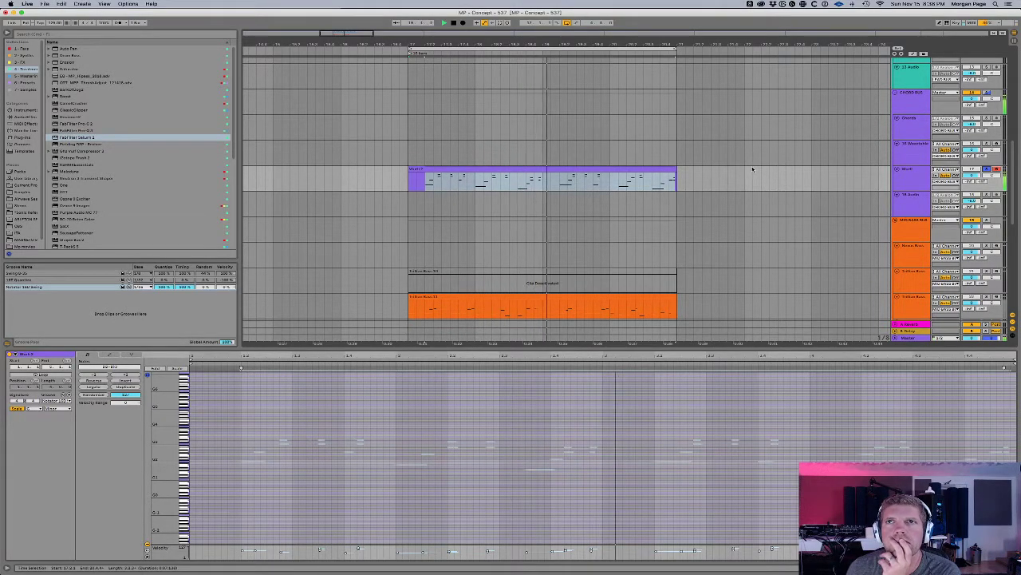
# Step: Audition the Wurli part during playback with the snare, percussion loop, kick sample and lower Trilian Bass tracks soloed
pyautogui.scroll(-1, 808, 234)
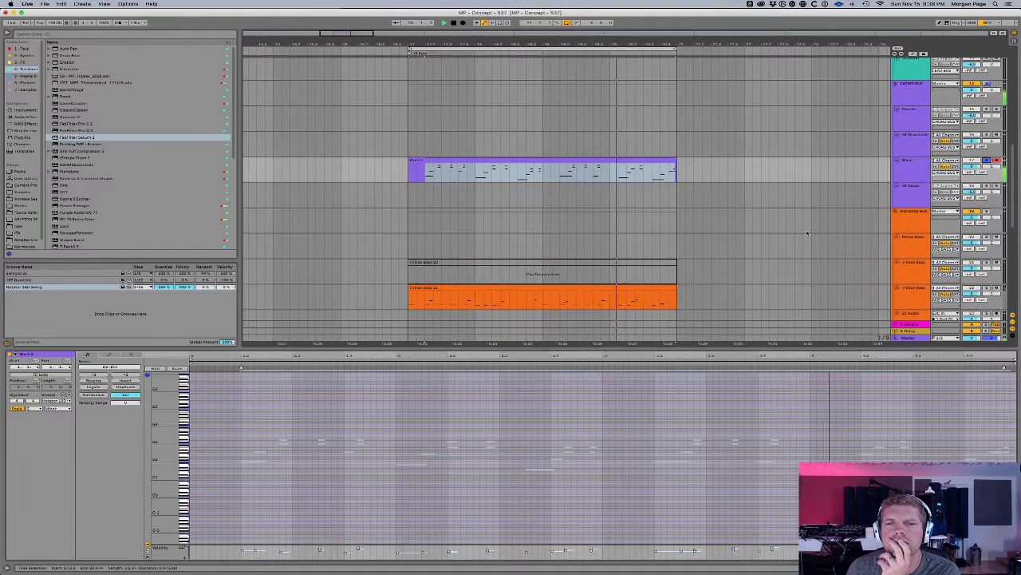
pyautogui.scroll(5, 806, 233)
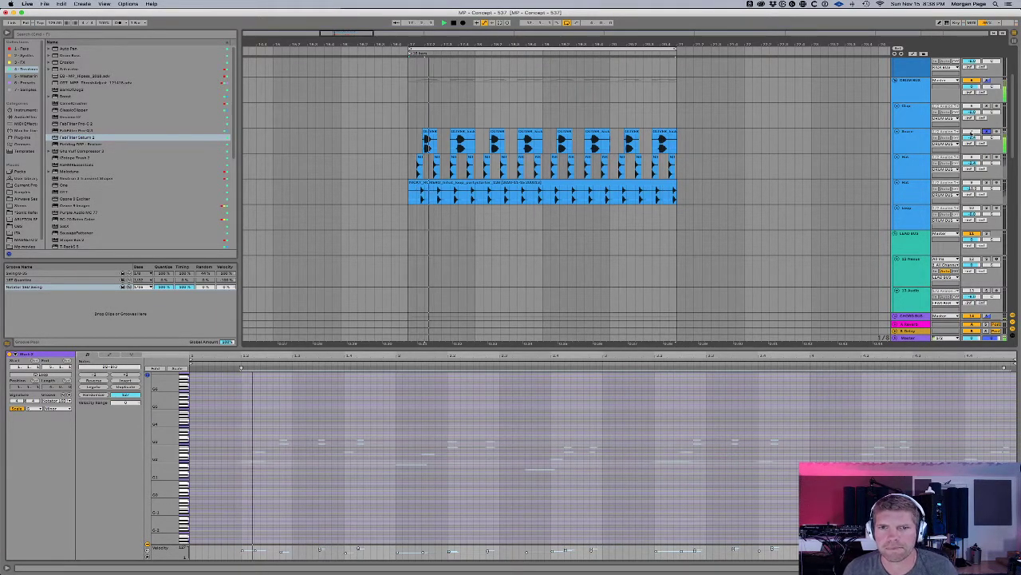
pyautogui.scroll(-3, 800, 177)
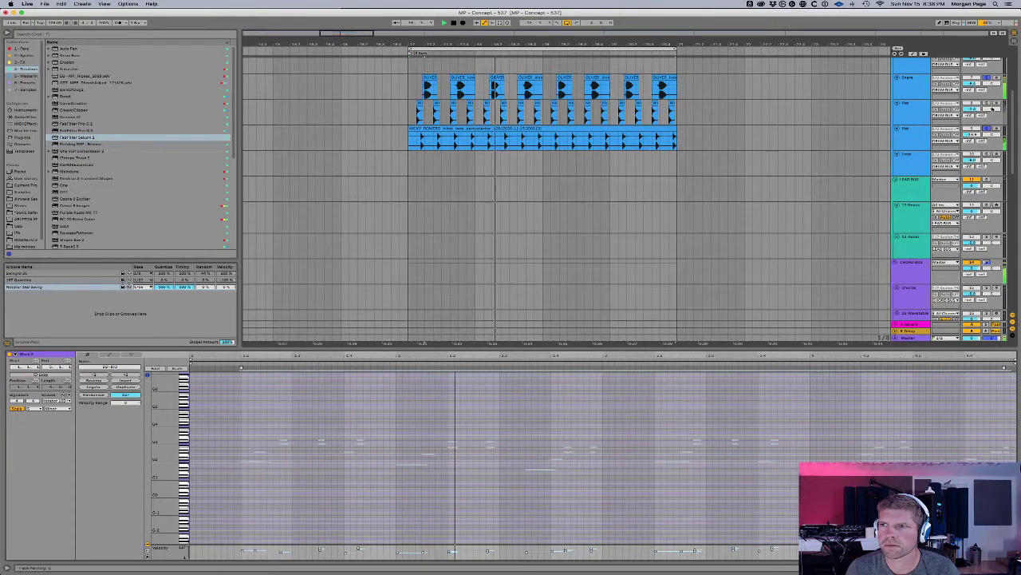
pyautogui.scroll(5, 989, 106)
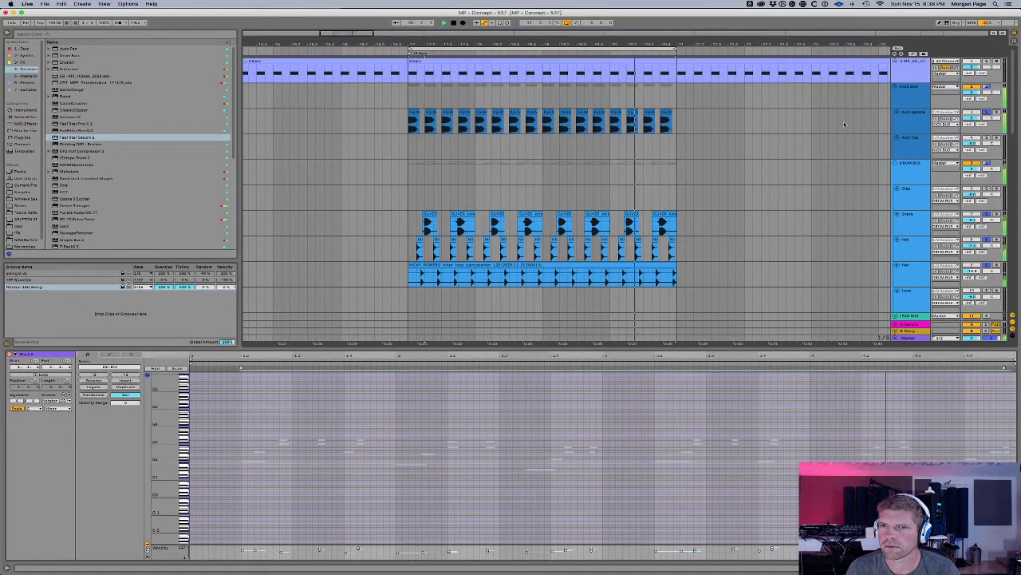
pyautogui.moveTo(412, 201); pyautogui.dragTo(676, 209)
pyautogui.scroll(-2, 675, 209)
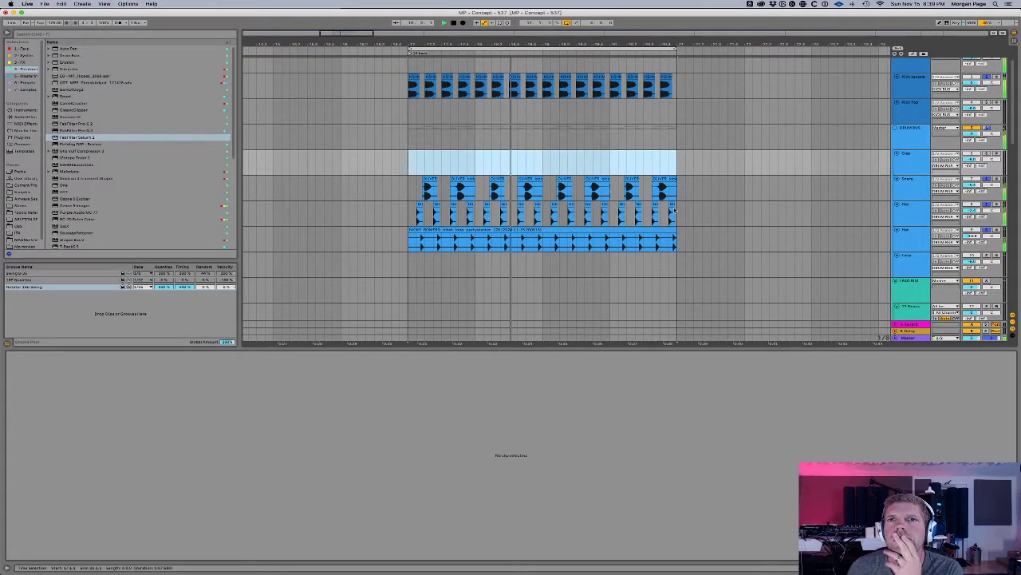
pyautogui.scroll(-15, 675, 209)
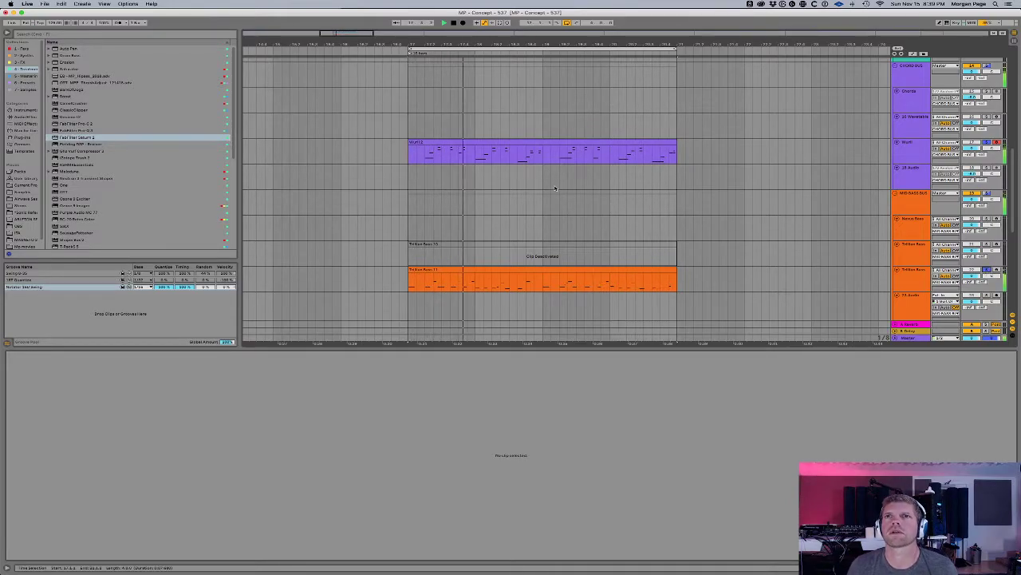
pyautogui.scroll(-5, 497, 235)
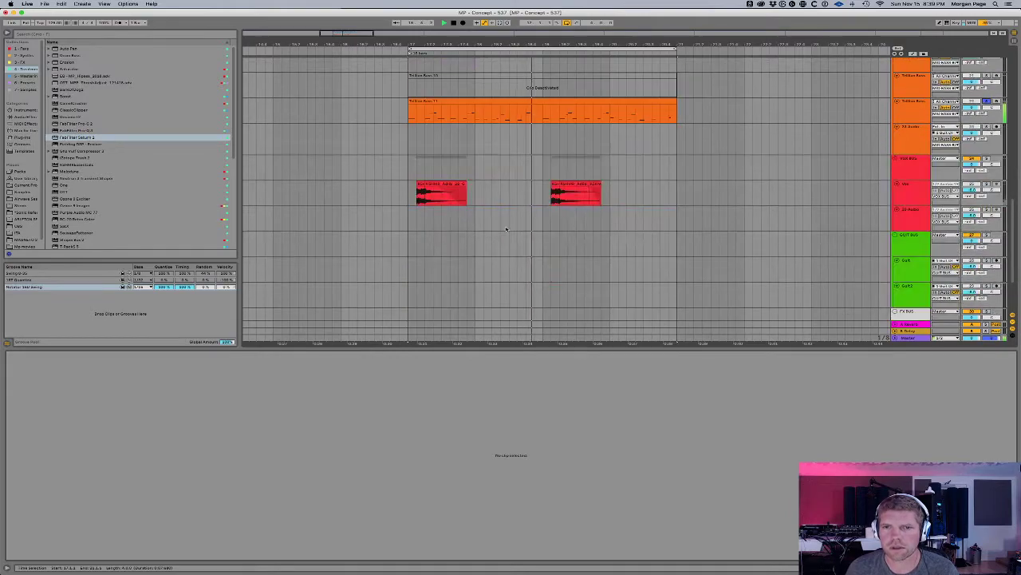
# Step: Select the Wurli clip in the arrangement and solo only the Wurli track
pyautogui.scroll(2, 624, 185)
pyautogui.scroll(5, 623, 185)
pyautogui.moveTo(624, 40); pyautogui.dragTo(619, 12)
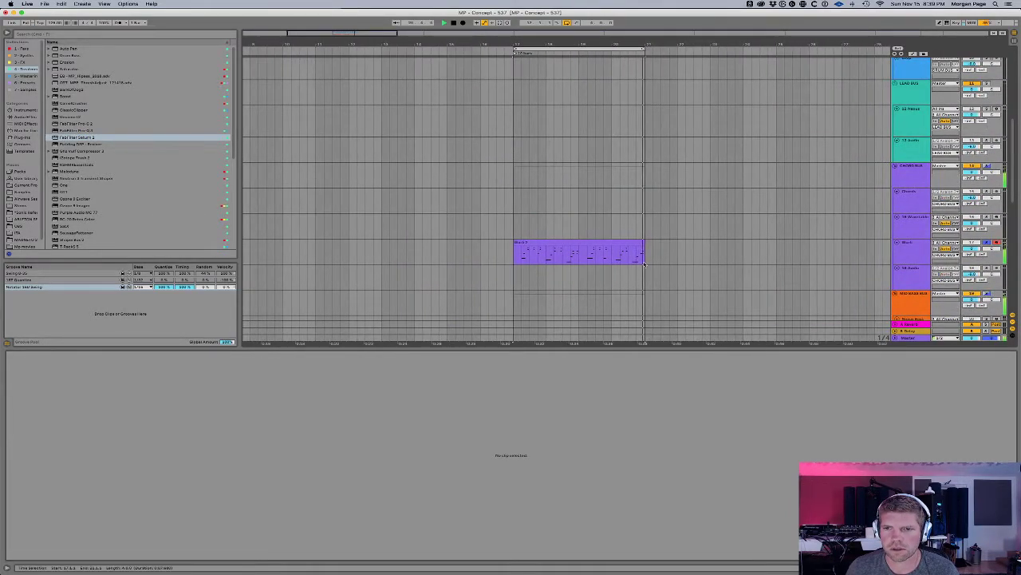
pyautogui.click(642, 260)
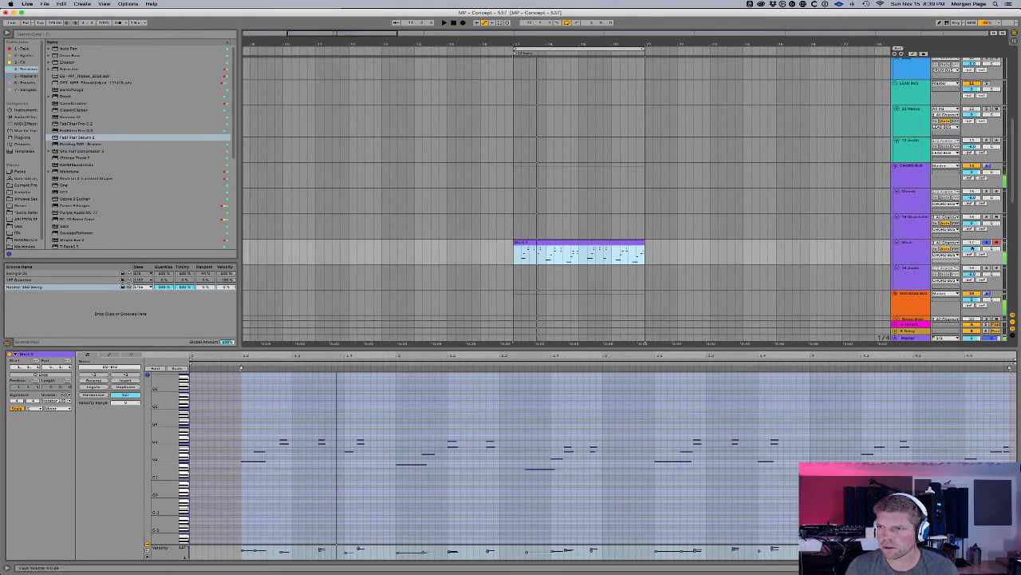
pyautogui.click(988, 242)
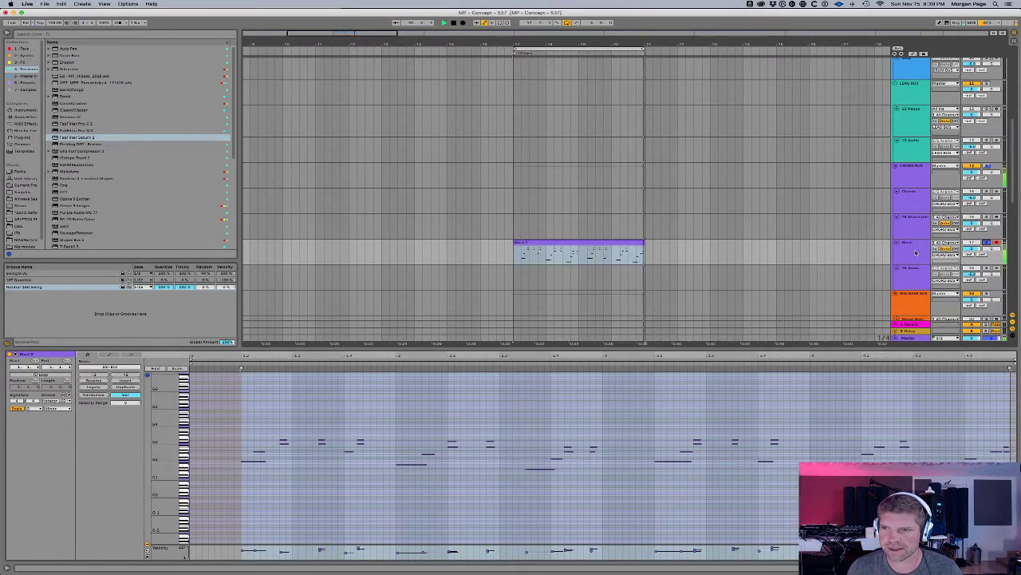
# Step: Select all notes in the Wurli clip and lengthen them together by extending the end of one early chord note
pyautogui.click(627, 419)
pyautogui.press('super+a')
pyautogui.press('super+a')
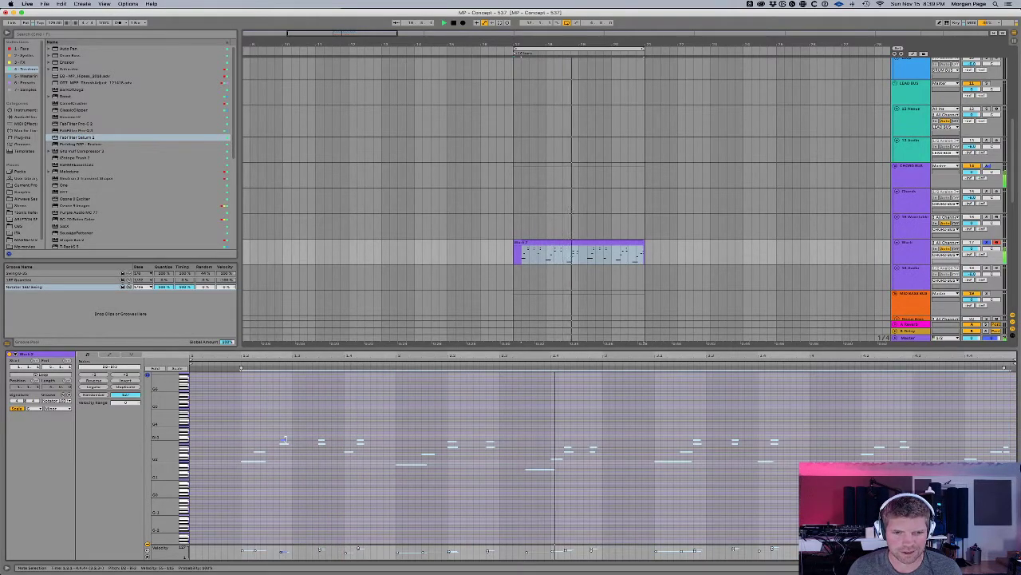
pyautogui.moveTo(284, 439); pyautogui.dragTo(308, 439)
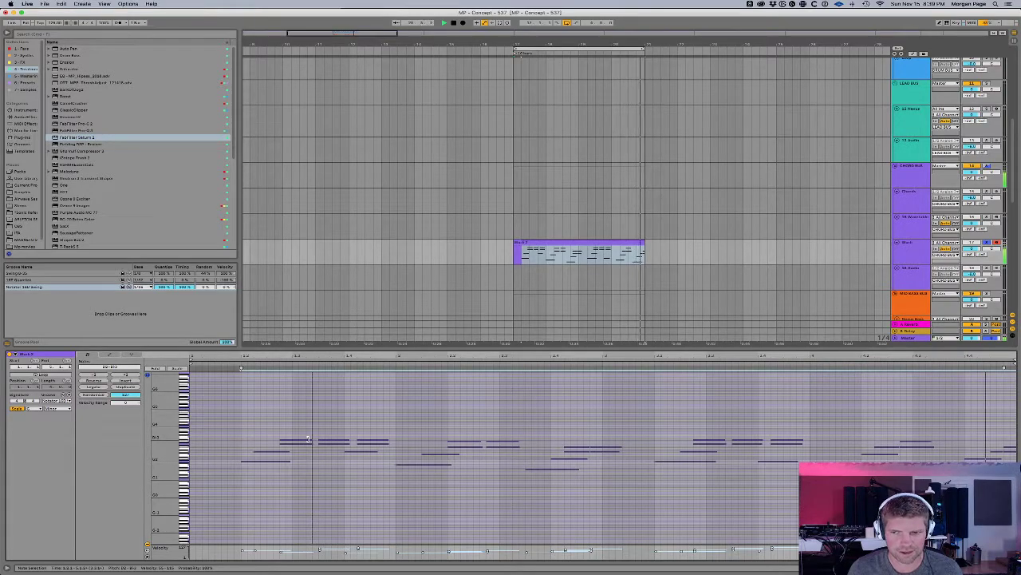
pyautogui.click(308, 439)
pyautogui.click(309, 429)
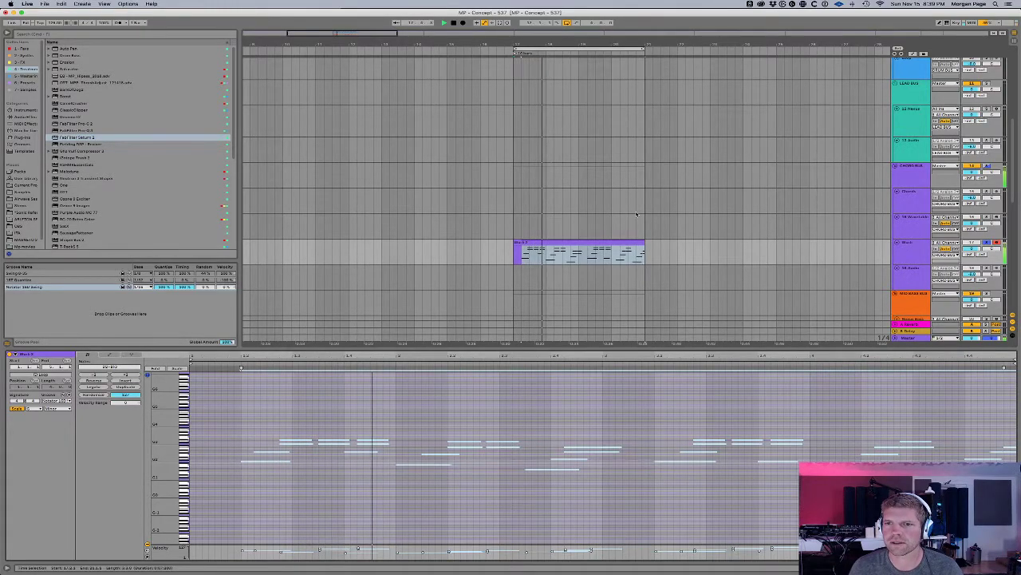
# Step: Open the ShaperBox 2 effect on the chord bus while the soloed Wurli part plays
pyautogui.scroll(1, 938, 196)
pyautogui.doubleClick(918, 183)
pyautogui.press('space')
pyautogui.press('space')
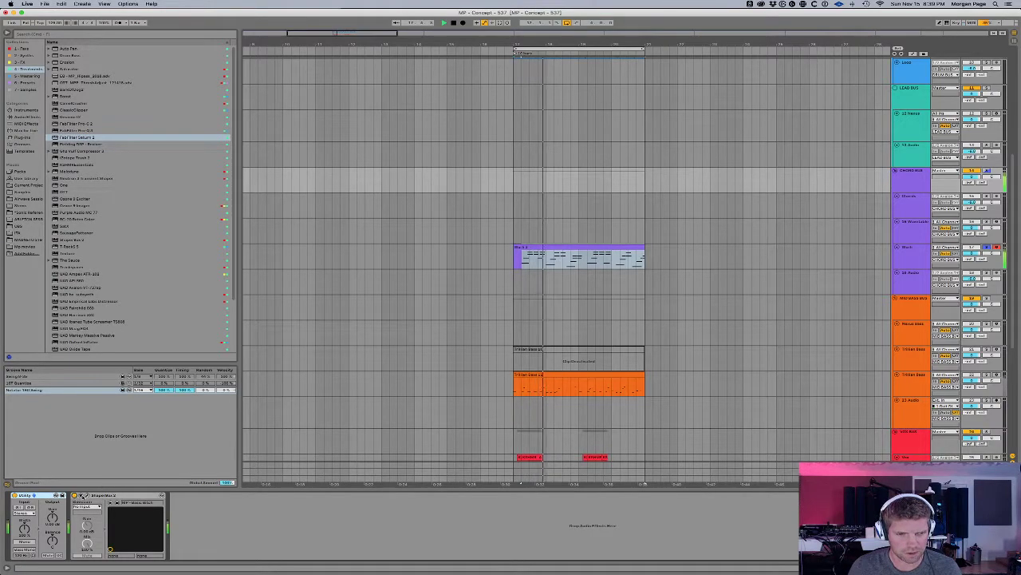
pyautogui.click(109, 492)
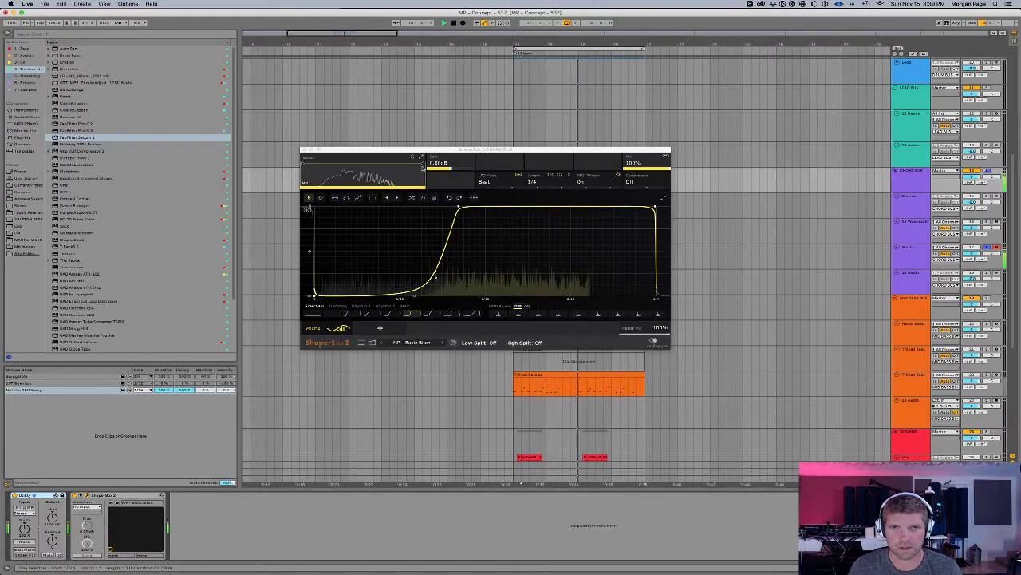
# Step: Split off a high band at 2.38 kHz in ShaperBox and set the mix to 28% for the high band and 67% for the mid band
pyautogui.moveTo(396, 164); pyautogui.dragTo(386, 163)
pyautogui.click(386, 175)
pyautogui.click(442, 217)
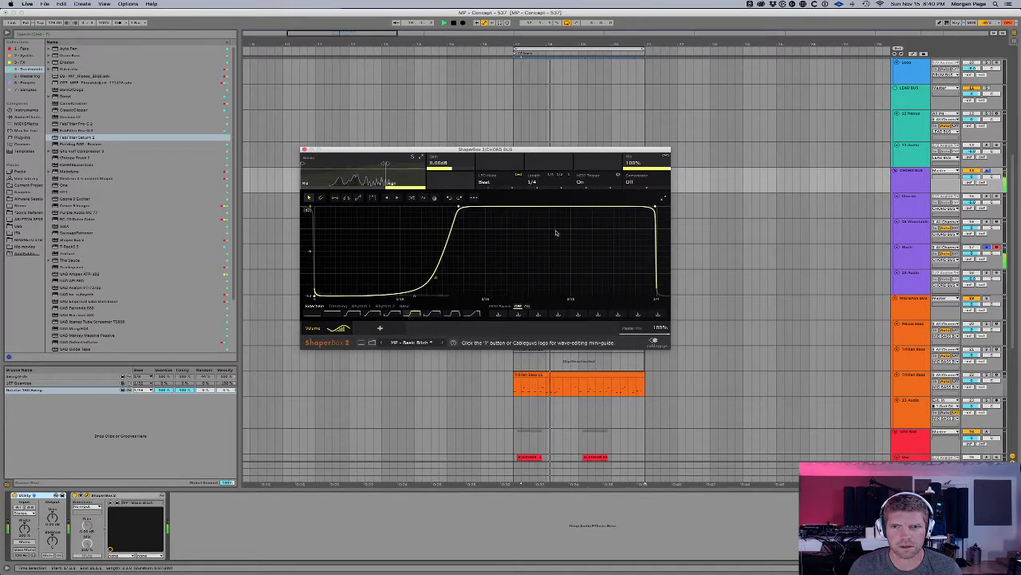
pyautogui.moveTo(632, 171); pyautogui.dragTo(632, 196)
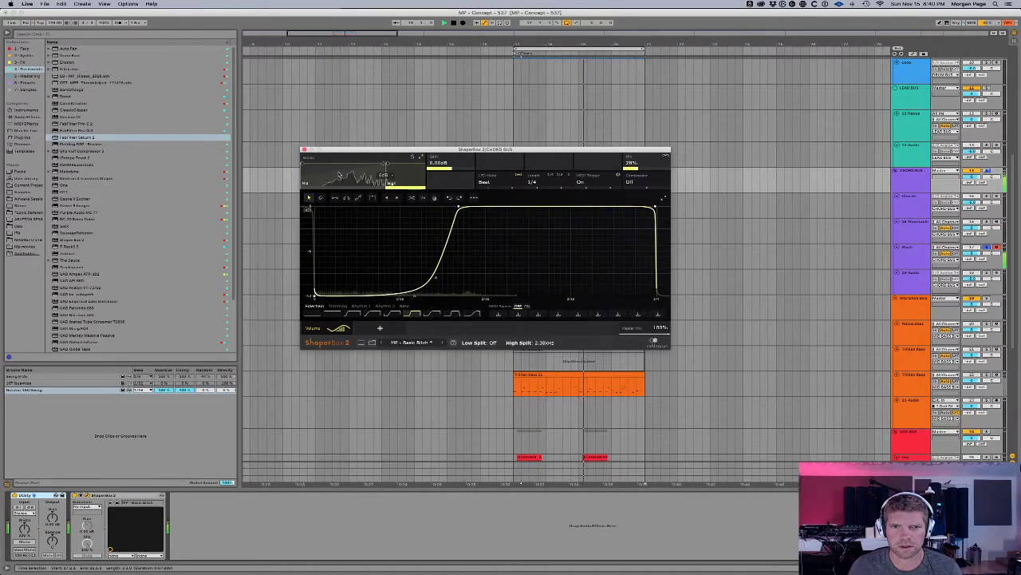
pyautogui.click(635, 182)
pyautogui.click(371, 171)
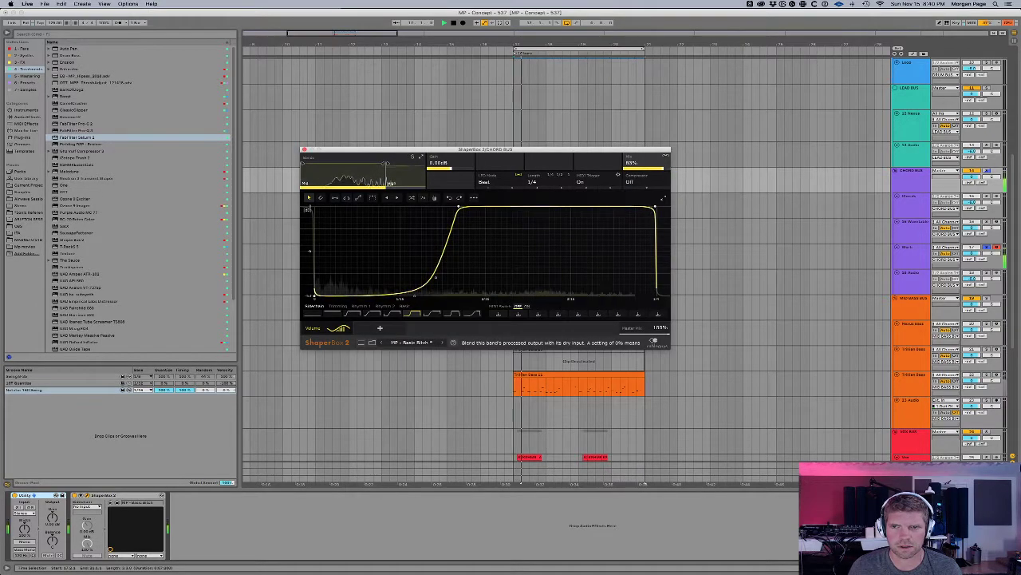
pyautogui.moveTo(632, 172); pyautogui.dragTo(632, 179)
# Step: Play the loop with the kick sample and snare tracks soloed alongside the Wurli, and close the ShaperBox window
pyautogui.scroll(10, 834, 182)
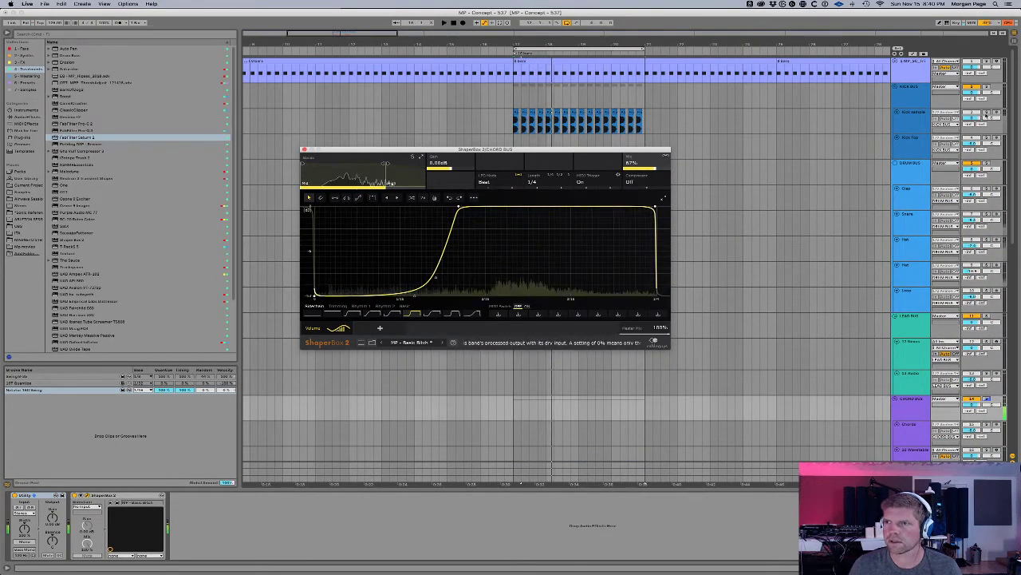
pyautogui.click(988, 115)
pyautogui.press('space')
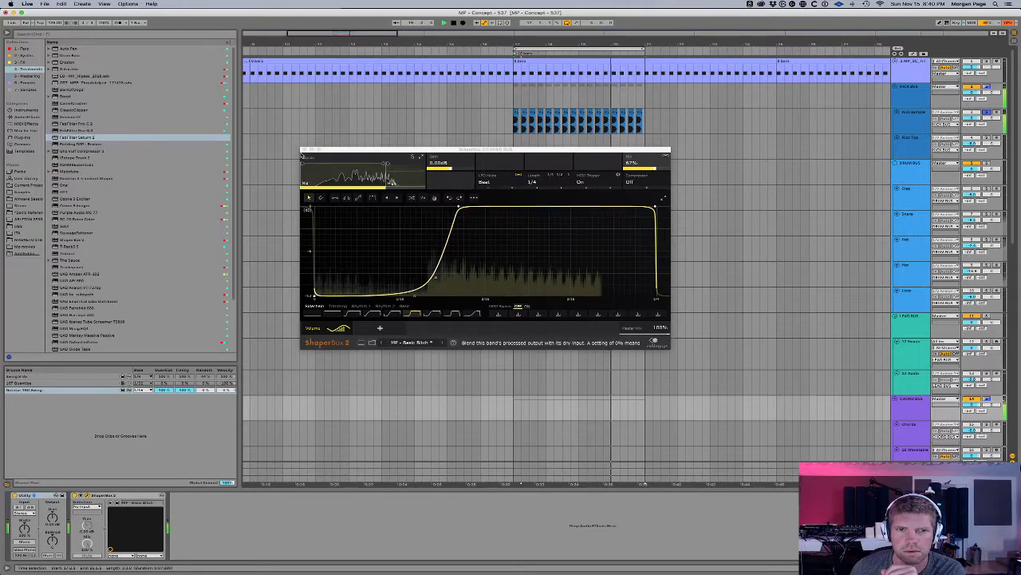
pyautogui.click(304, 151)
pyautogui.moveTo(511, 196); pyautogui.dragTo(645, 195)
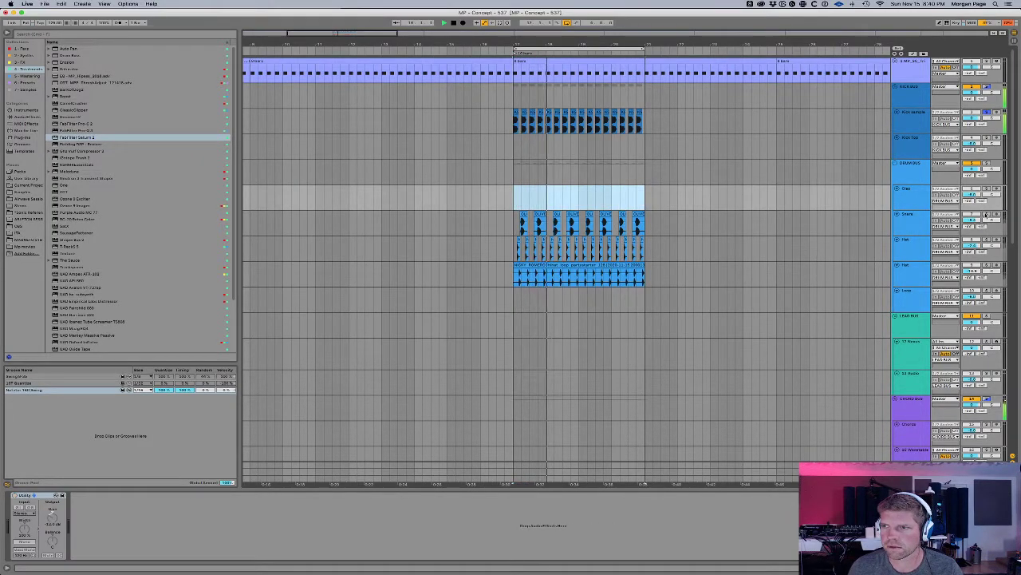
pyautogui.click(986, 214)
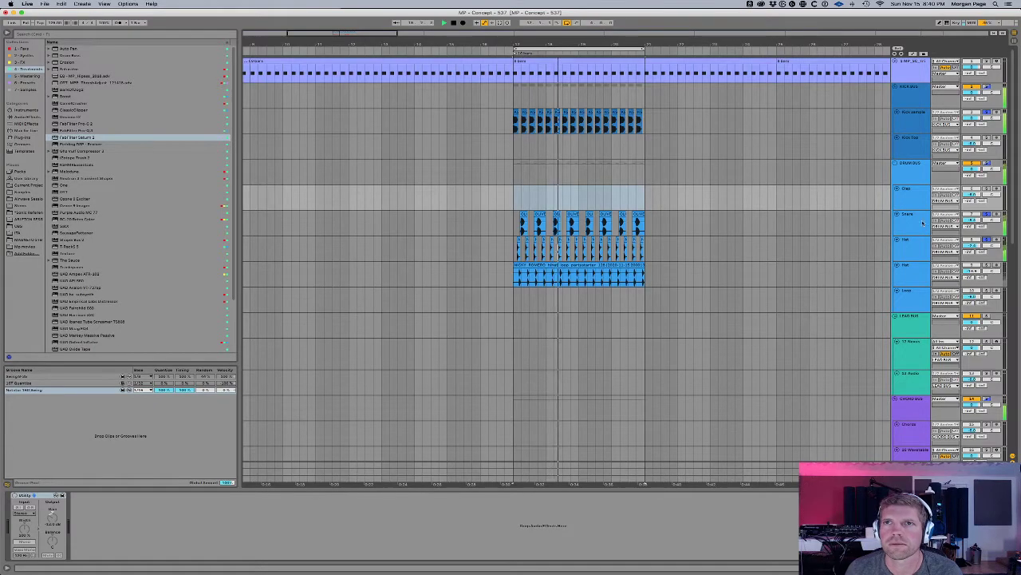
# Step: Audition the Wurli part together with the soloed kick, snare and both hat tracks, looking over the arrangement down to the bass tracks
pyautogui.scroll(-3, 701, 174)
pyautogui.scroll(-10, 700, 174)
pyautogui.scroll(5, 699, 174)
pyautogui.scroll(-3, 699, 174)
pyautogui.scroll(4, 699, 174)
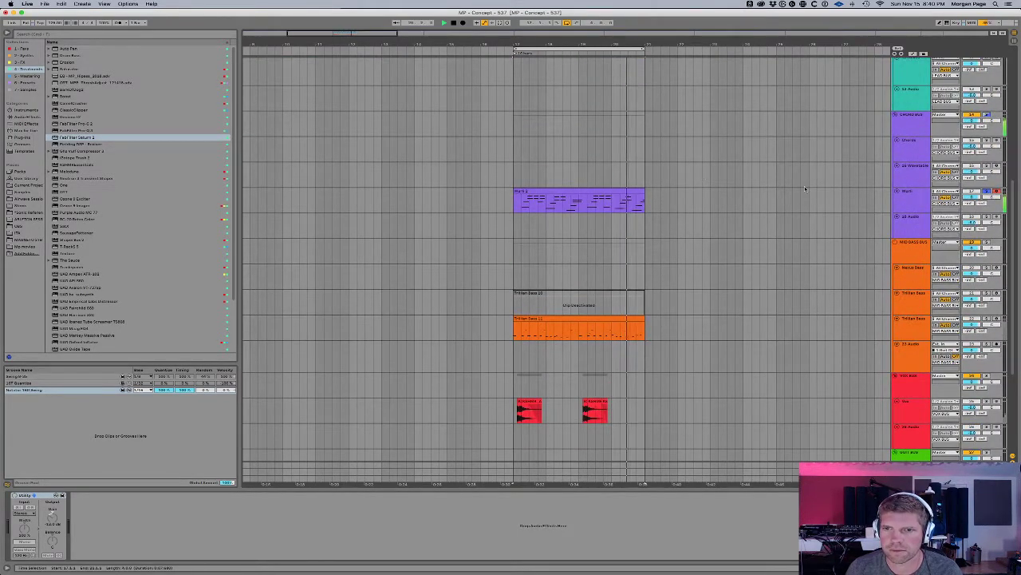
pyautogui.scroll(-1, 838, 203)
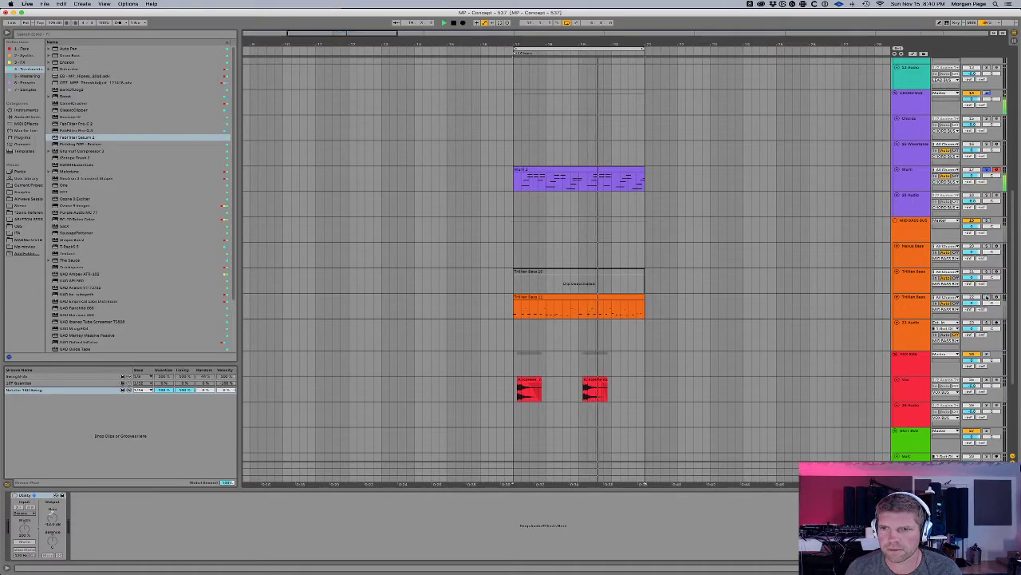
pyautogui.scroll(10, 986, 297)
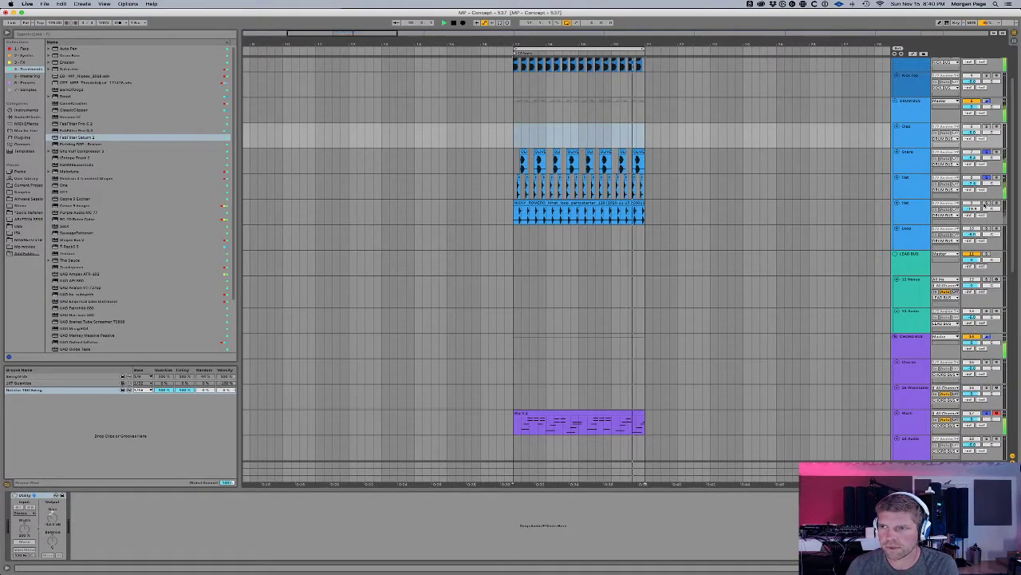
pyautogui.scroll(3, 831, 220)
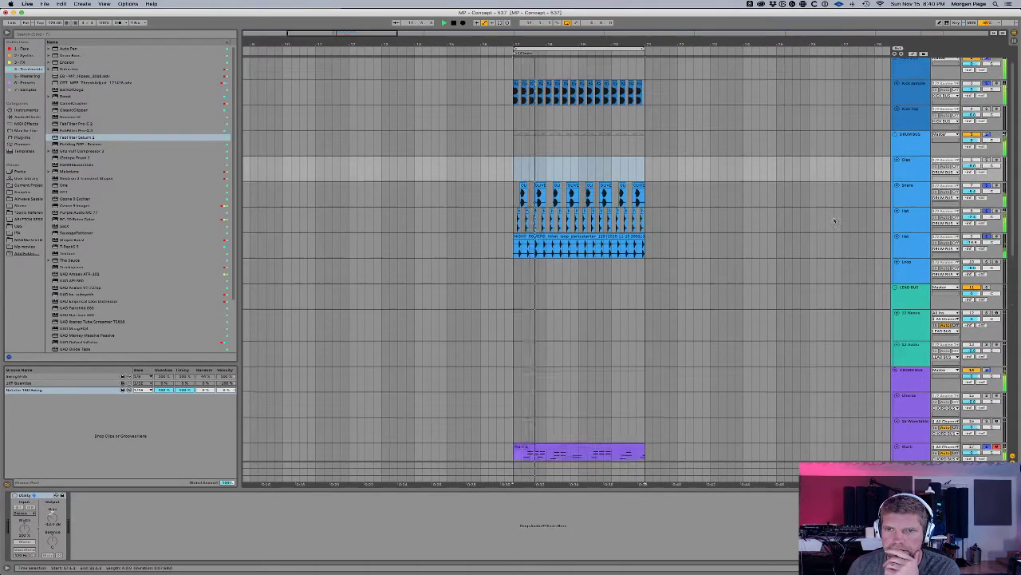
pyautogui.scroll(-7, 831, 219)
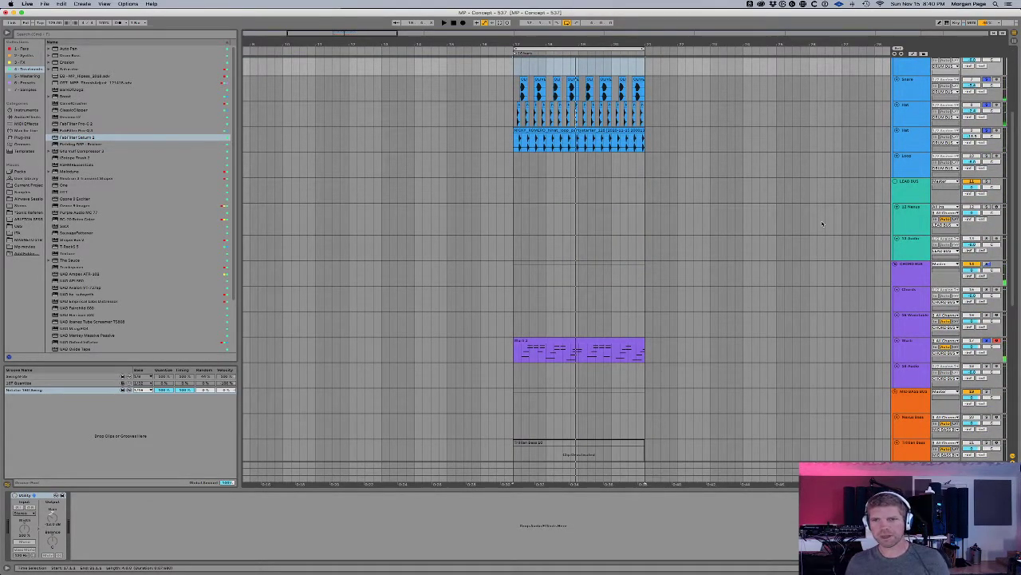
pyautogui.scroll(7, 599, 155)
pyautogui.scroll(-15, 613, 172)
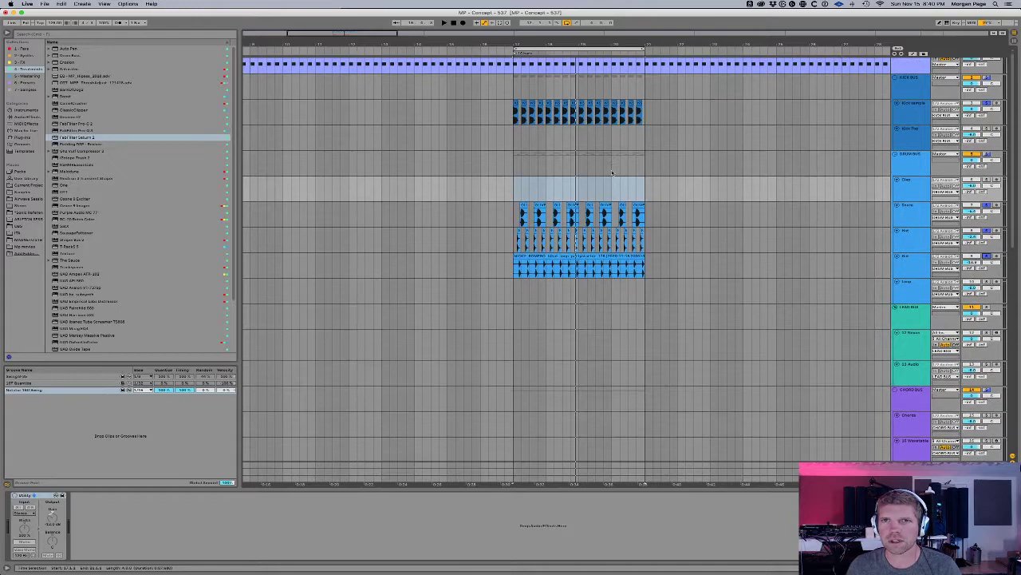
pyautogui.scroll(2, 590, 192)
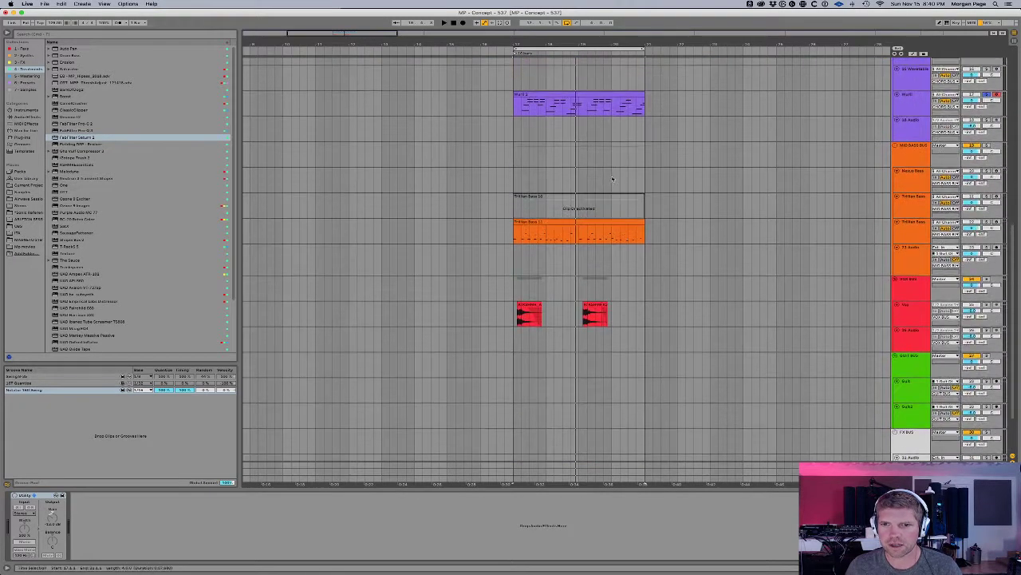
# Step: Select the lower Trilian Bass clip, play it with only its track soloed, and open its Trilian instrument window
pyautogui.click(516, 240)
pyautogui.click(547, 228)
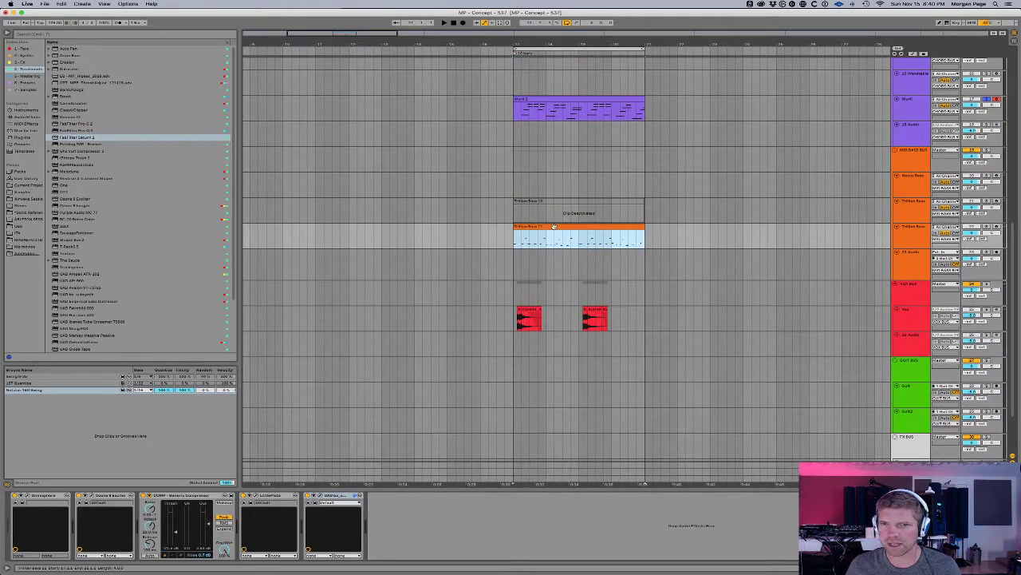
pyautogui.click(987, 228)
pyautogui.press('space')
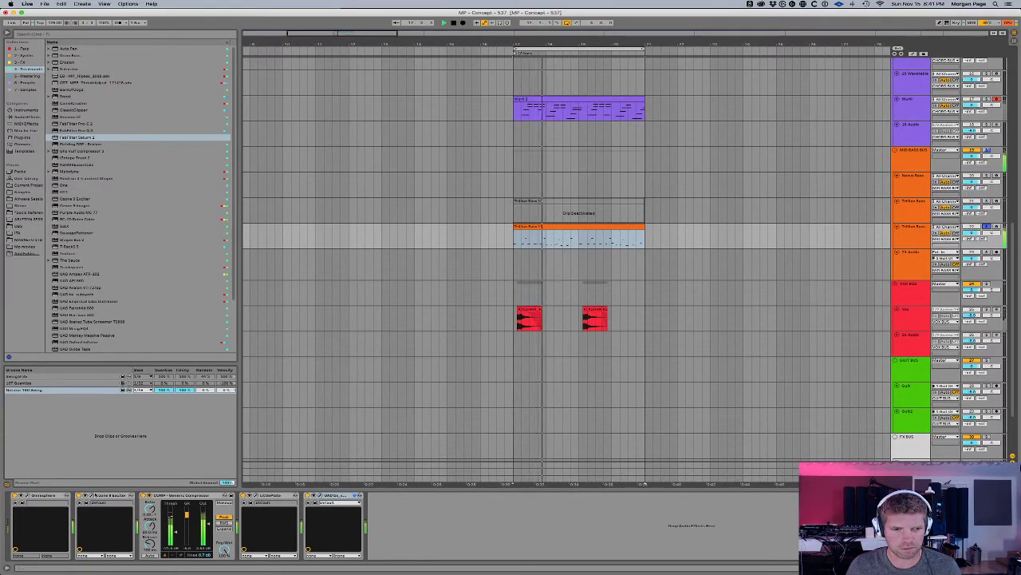
pyautogui.click(27, 497)
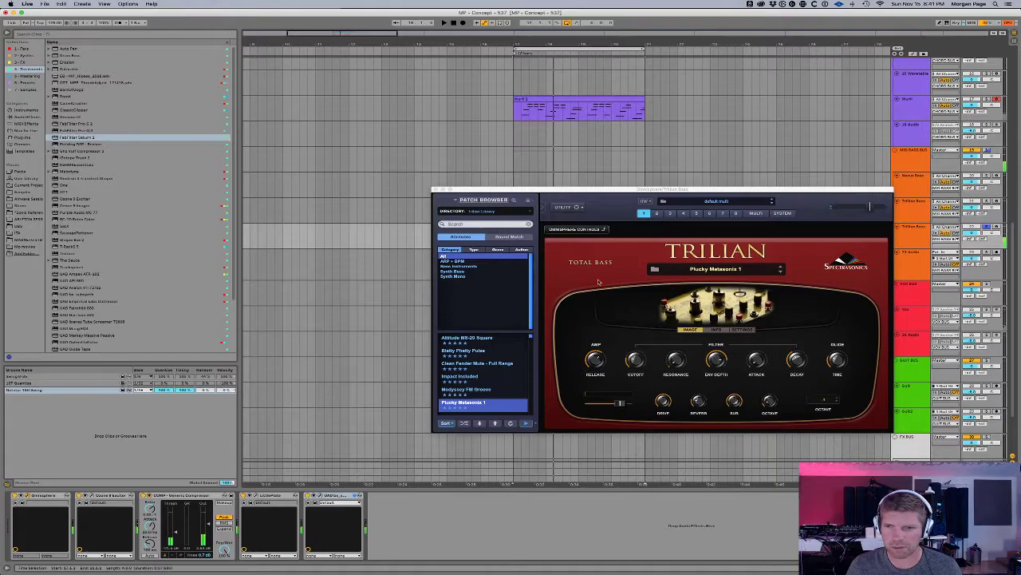
pyautogui.moveTo(640, 193); pyautogui.dragTo(607, 145)
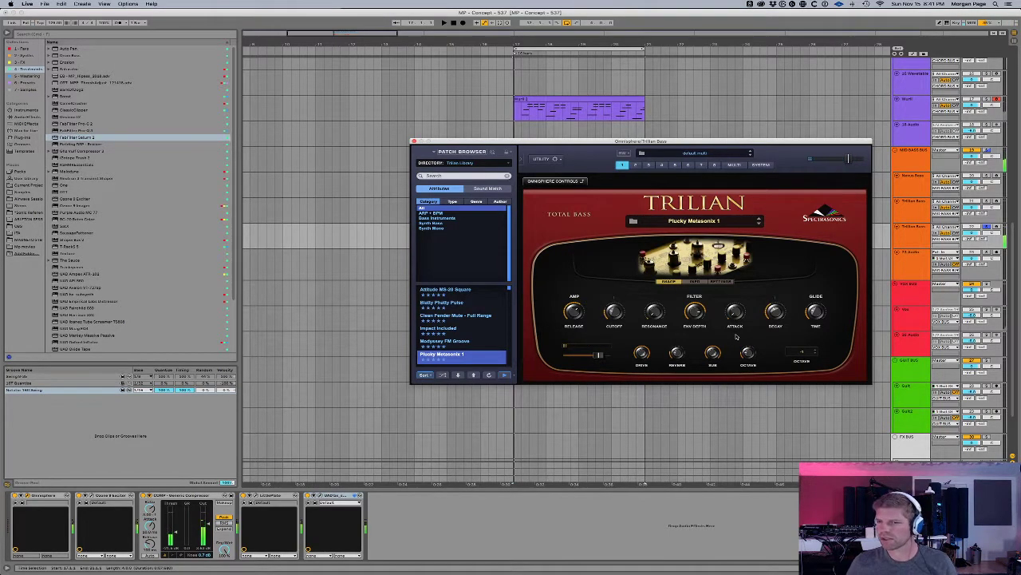
pyautogui.moveTo(734, 143); pyautogui.dragTo(660, 146)
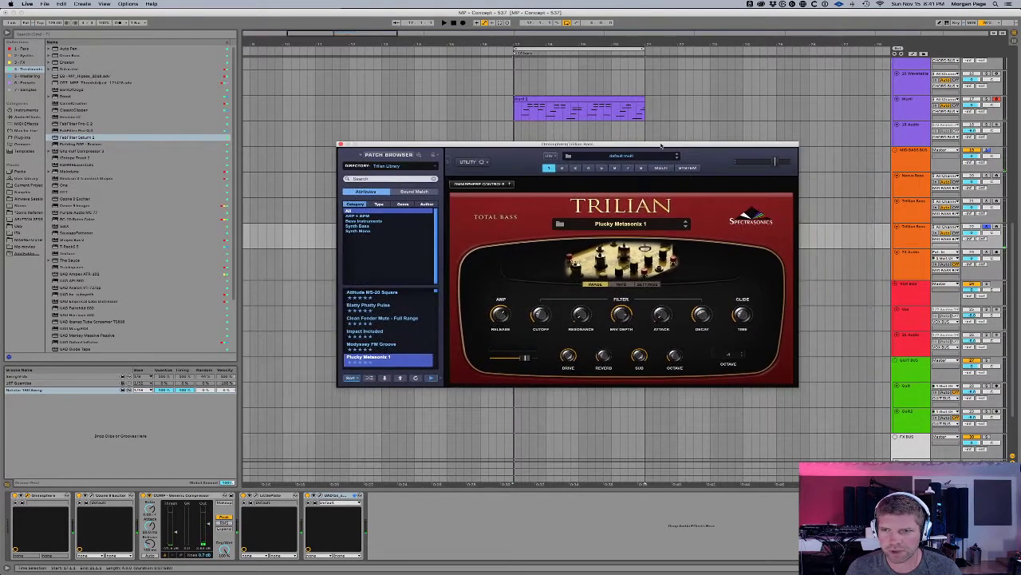
# Step: Raise the Octave knob of the Plucky Metasonix 1 bass patch slightly during playback and close the instrument
pyautogui.press('space')
pyautogui.moveTo(677, 357); pyautogui.dragTo(679, 347)
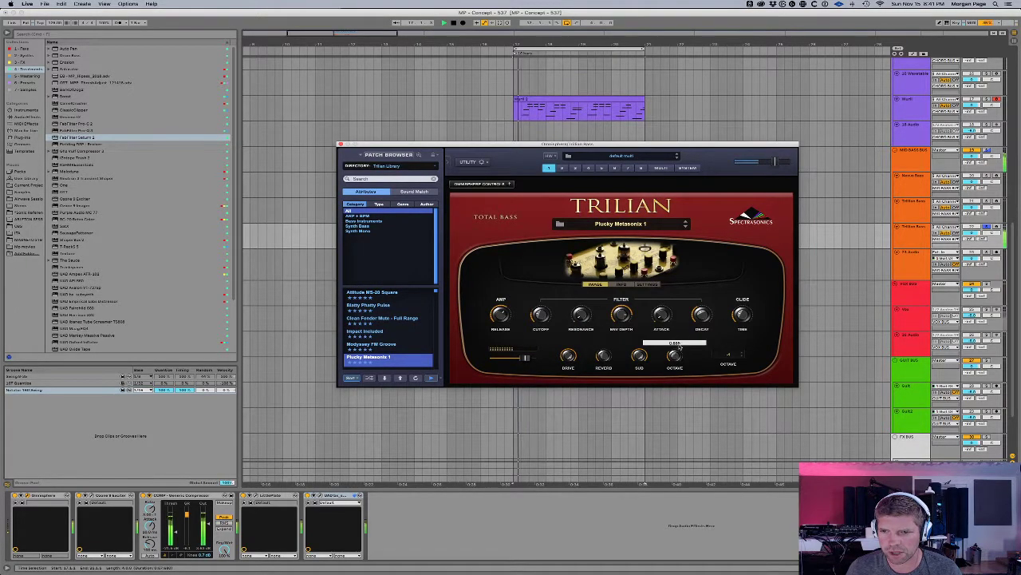
pyautogui.click(341, 144)
# Step: Open the ShaperBox 2 effect on the mid bass bus and play the soloed bass through it
pyautogui.scroll(5, 818, 294)
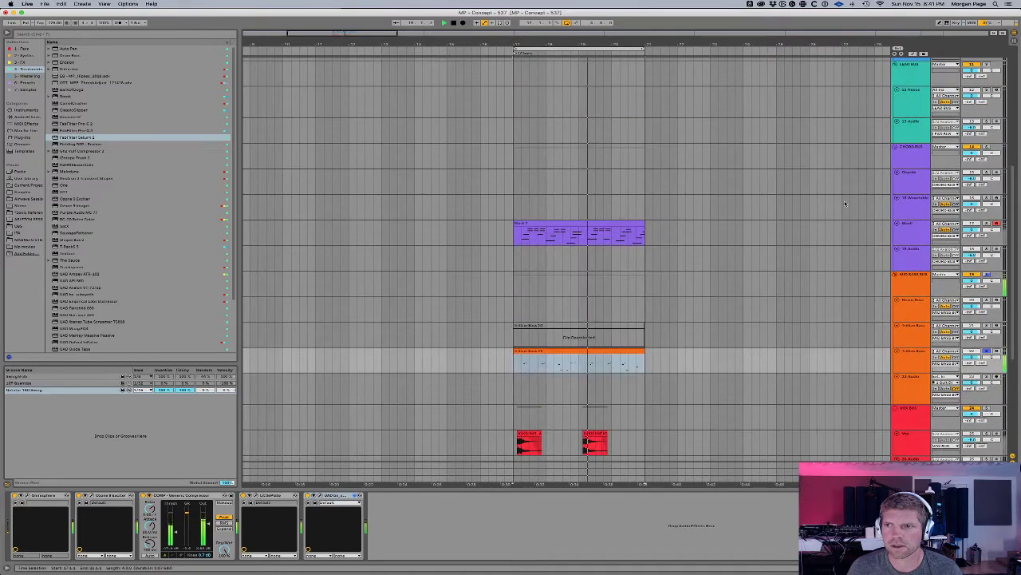
pyautogui.press('space')
pyautogui.click(912, 202)
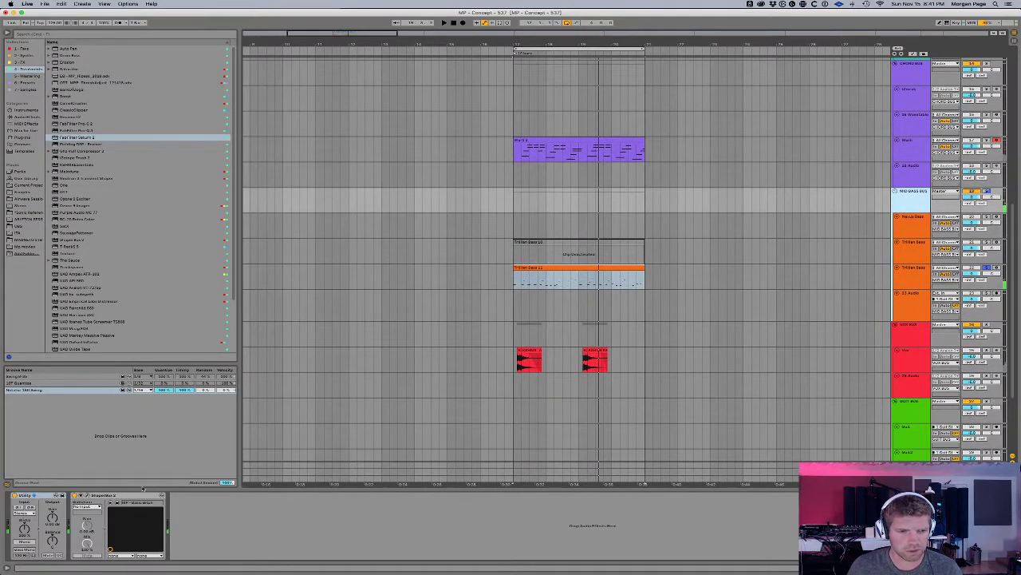
pyautogui.click(87, 495)
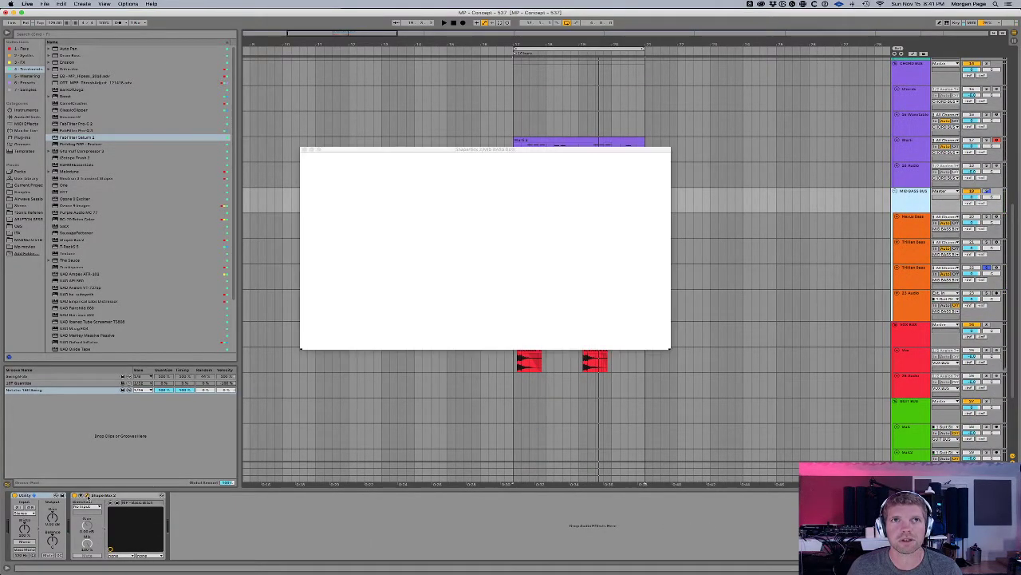
pyautogui.press('space')
pyautogui.moveTo(511, 150); pyautogui.dragTo(589, 155)
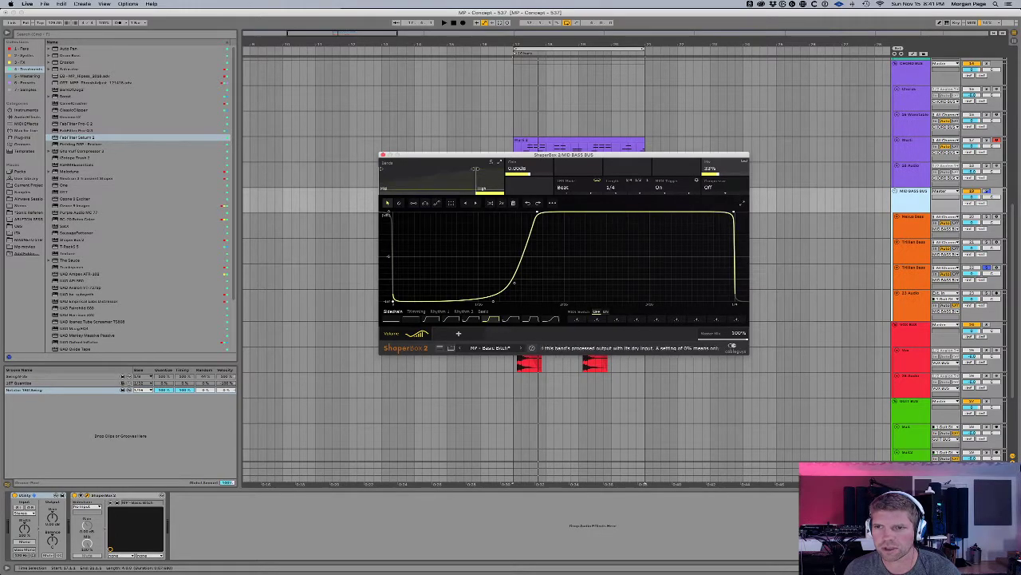
# Step: Turn on the compressor for the mid bass bus ShaperBox's high band and lower the high split frequency
pyautogui.press('space')
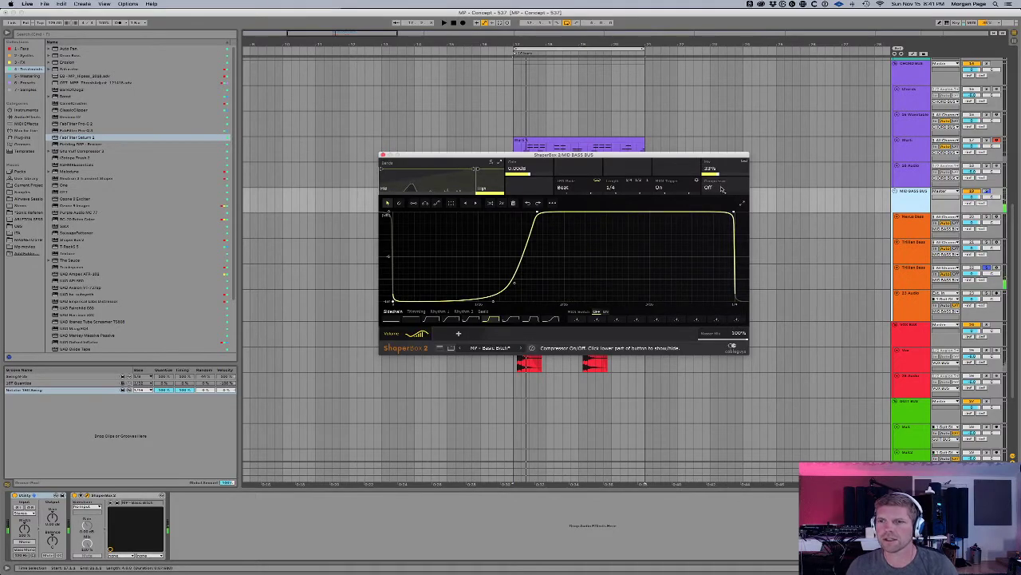
pyautogui.click(722, 188)
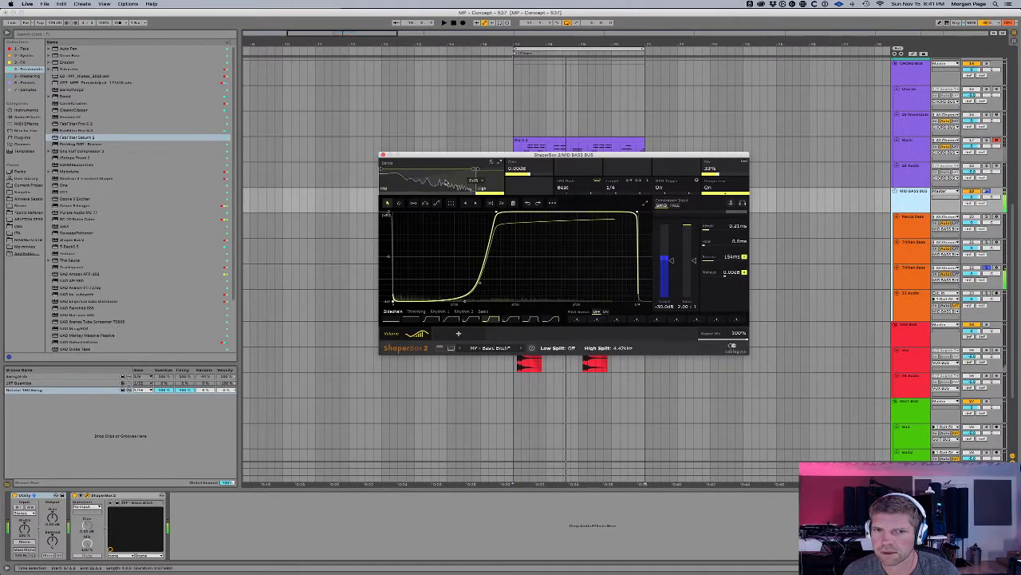
pyautogui.click(471, 177)
pyautogui.moveTo(477, 167); pyautogui.dragTo(448, 169)
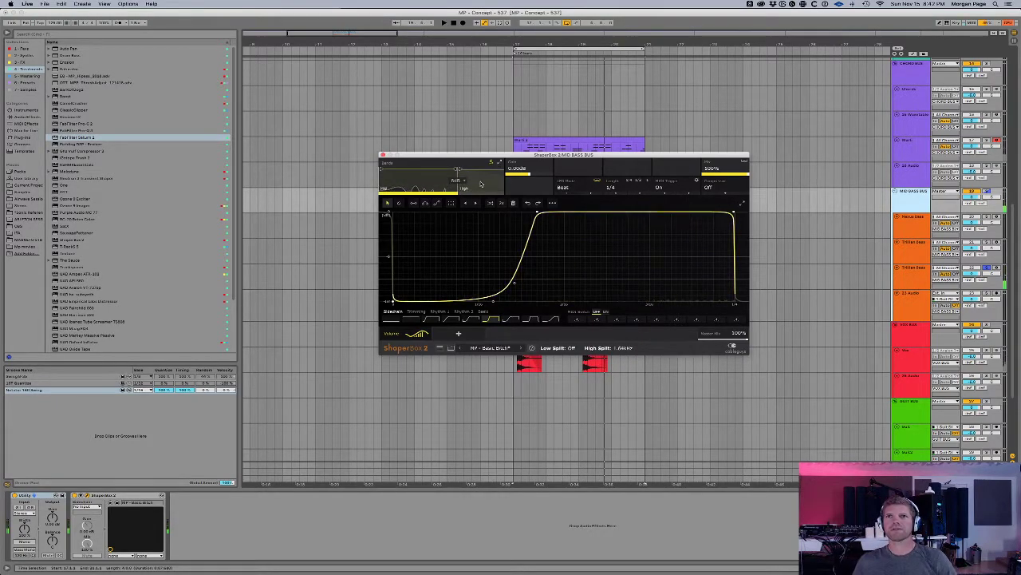
pyautogui.click(478, 188)
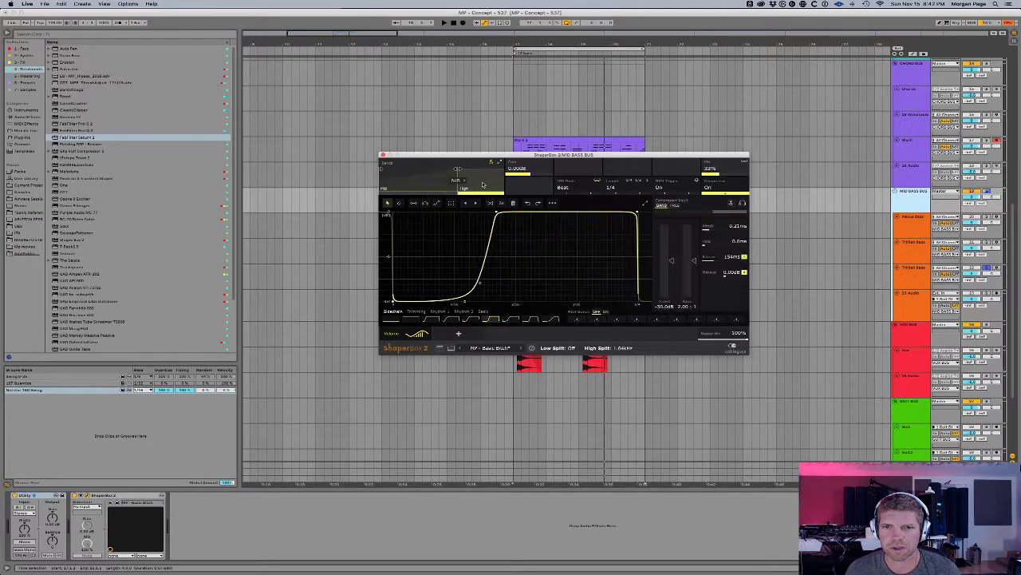
pyautogui.press('space')
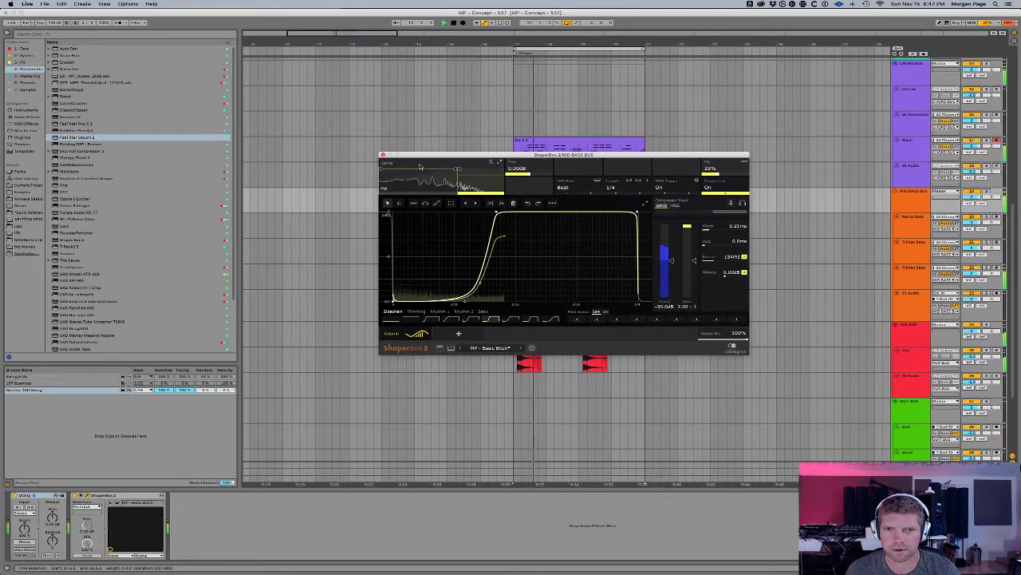
# Step: Close the ShaperBox window and play the loop from its start with only the chord bus soloed
pyautogui.click(384, 156)
pyautogui.scroll(5, 591, 232)
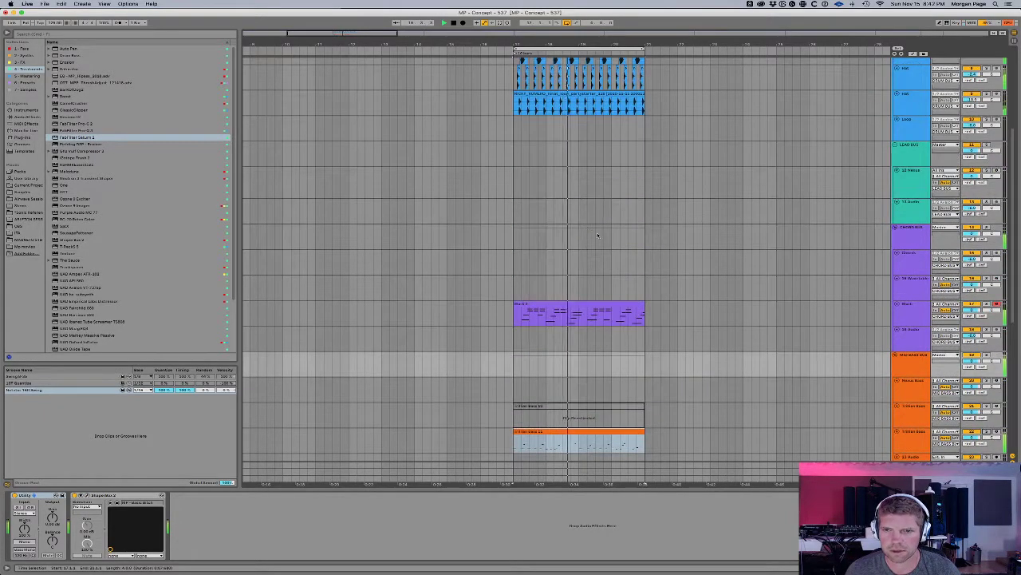
pyautogui.click(513, 245)
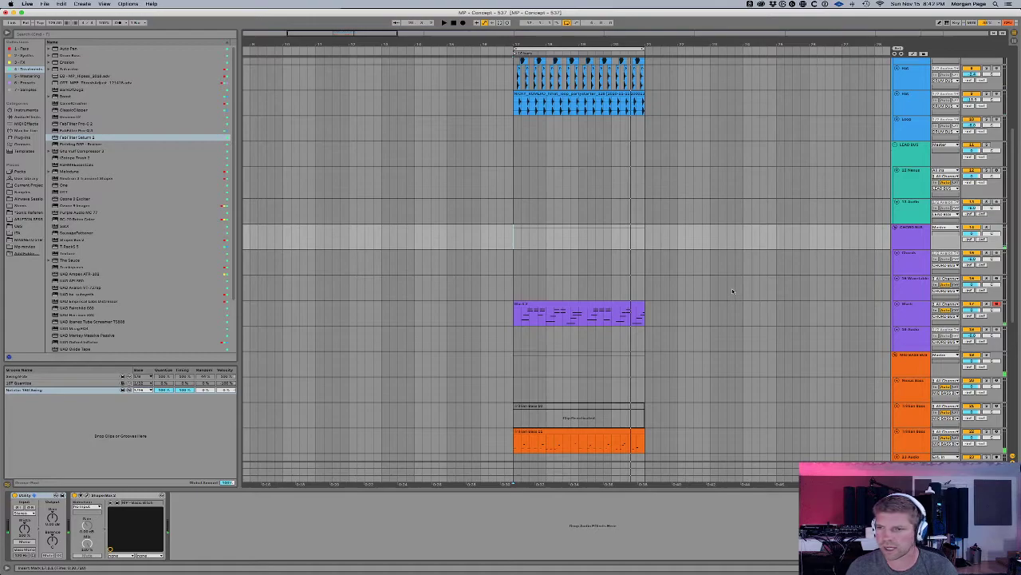
pyautogui.click(947, 238)
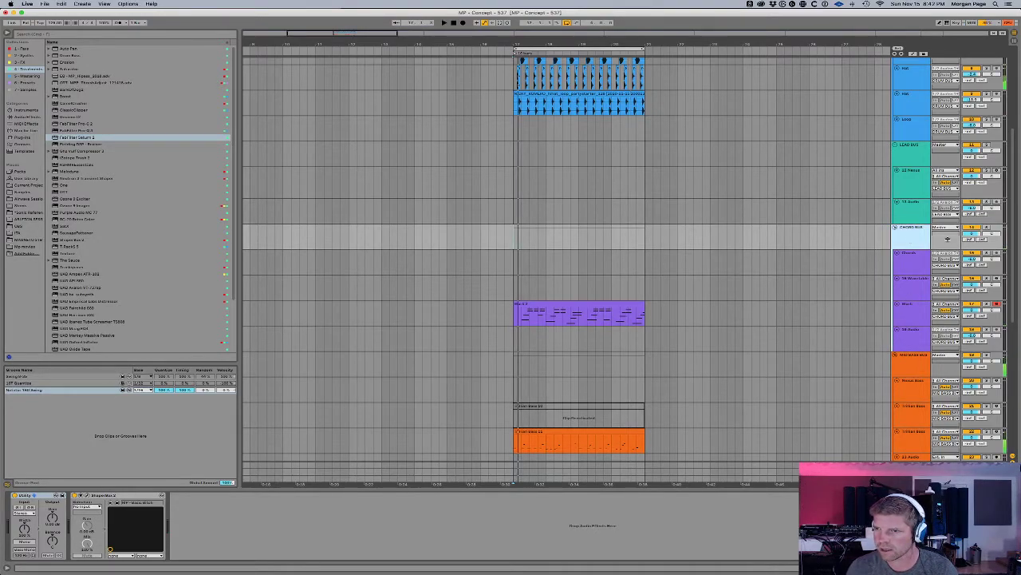
pyautogui.click(518, 244)
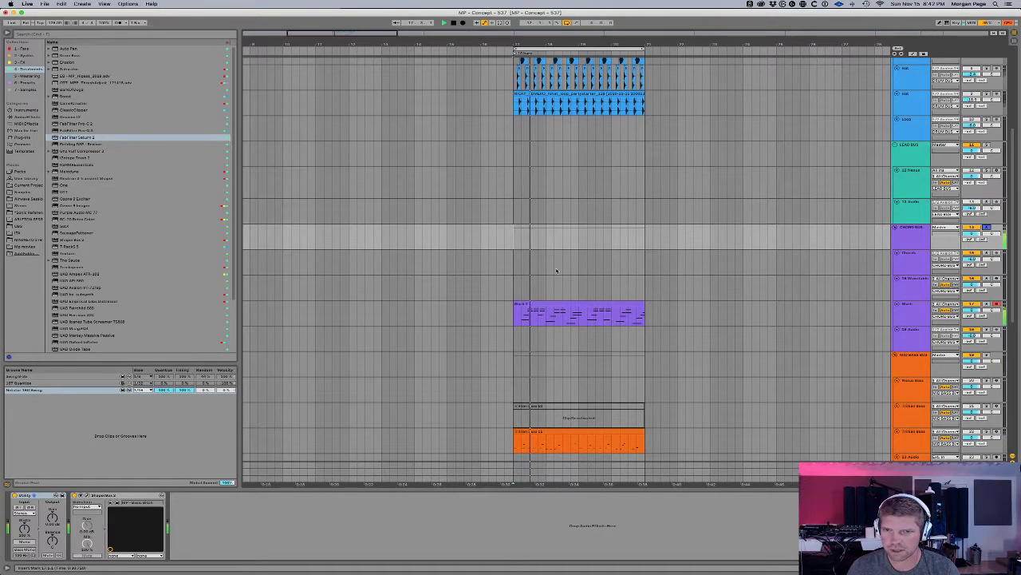
# Step: Open ShaperBox 2 on the chord bus and add a Filter shaper using the Pattern preset
pyautogui.hotkey('shift', 'Tab')
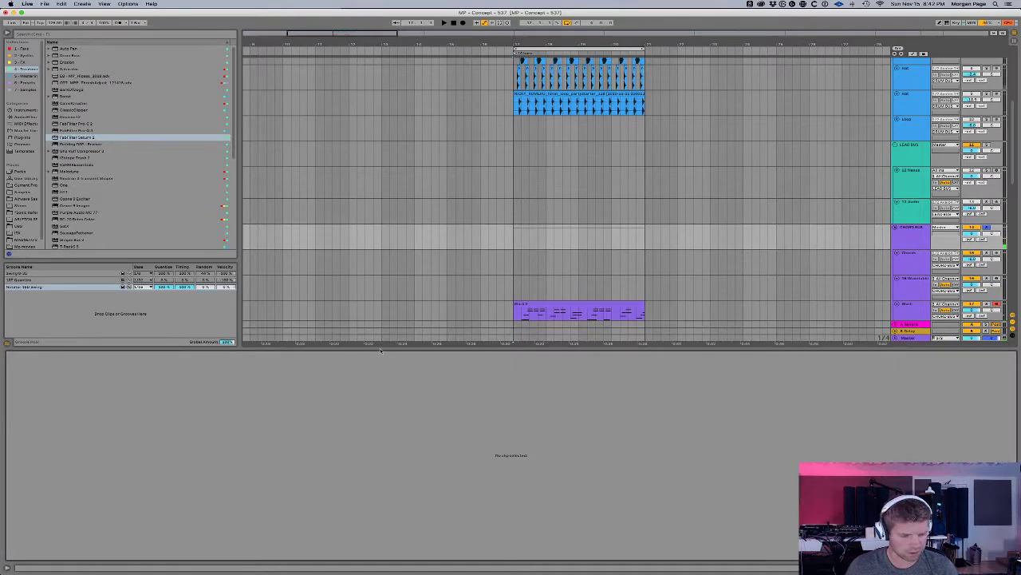
pyautogui.hotkey('shift', 'Tab')
pyautogui.click(86, 496)
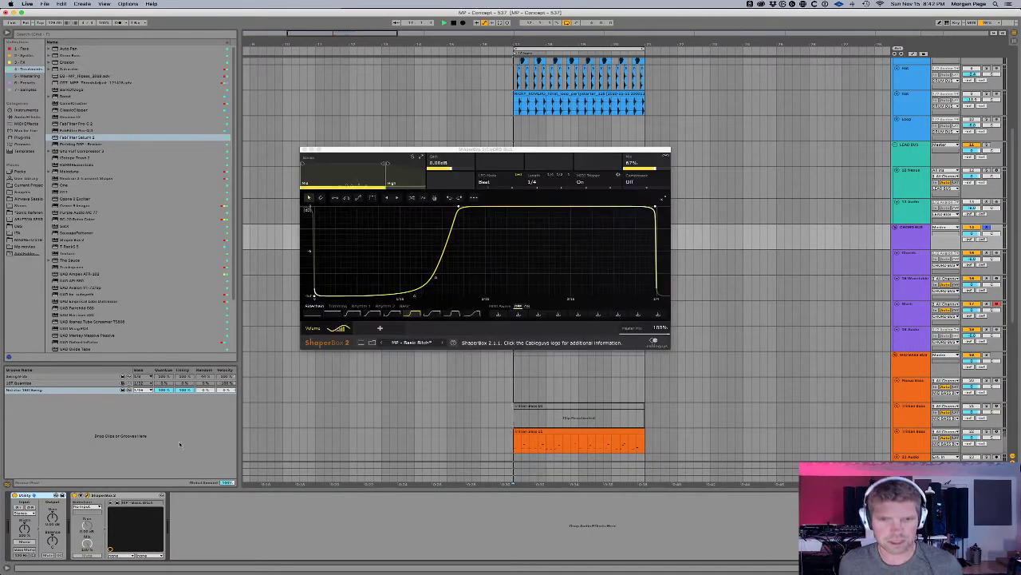
pyautogui.click(379, 328)
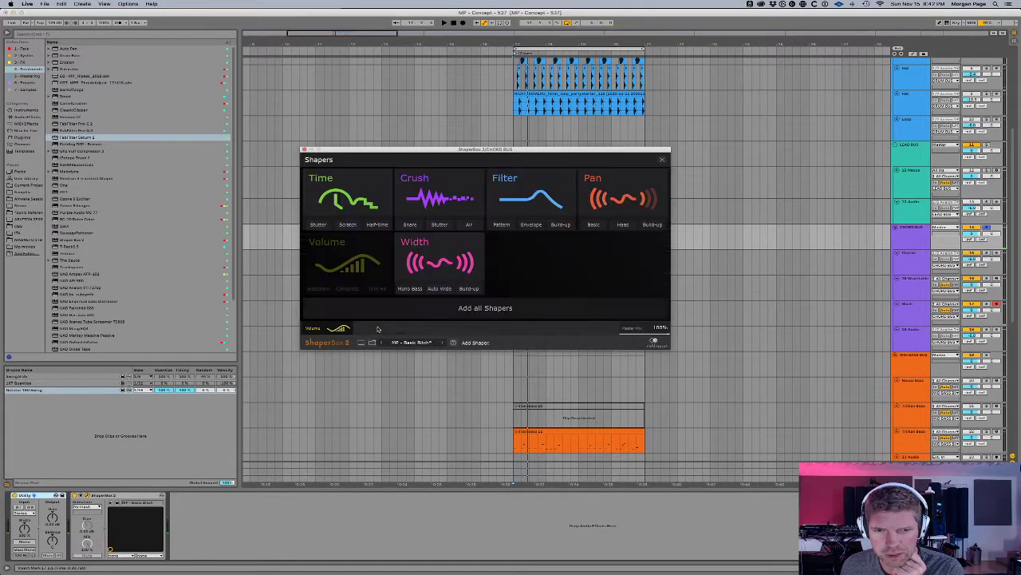
pyautogui.click(501, 225)
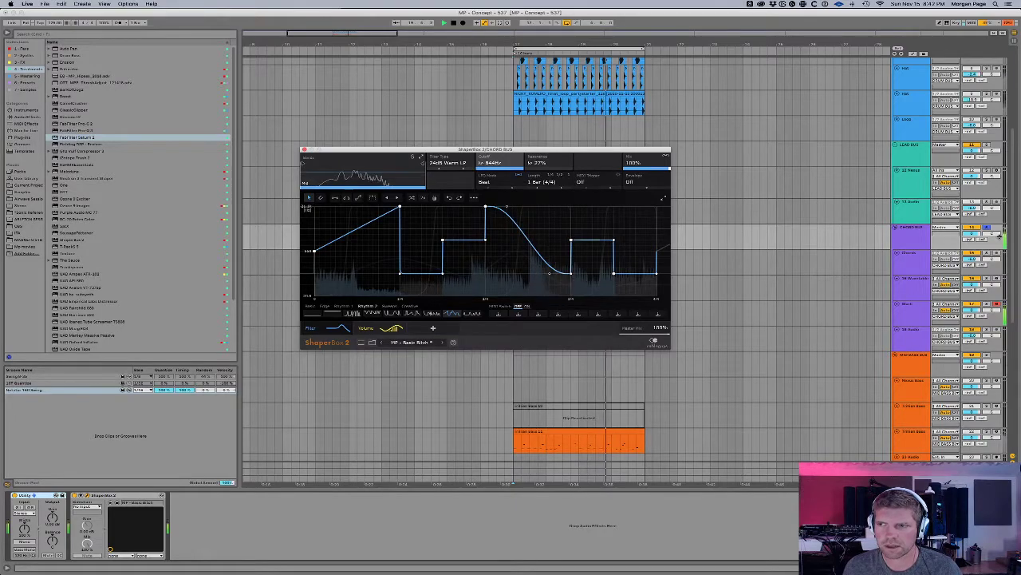
# Step: Solo the kick sample track together with the chord bus during playback
pyautogui.scroll(6, 988, 229)
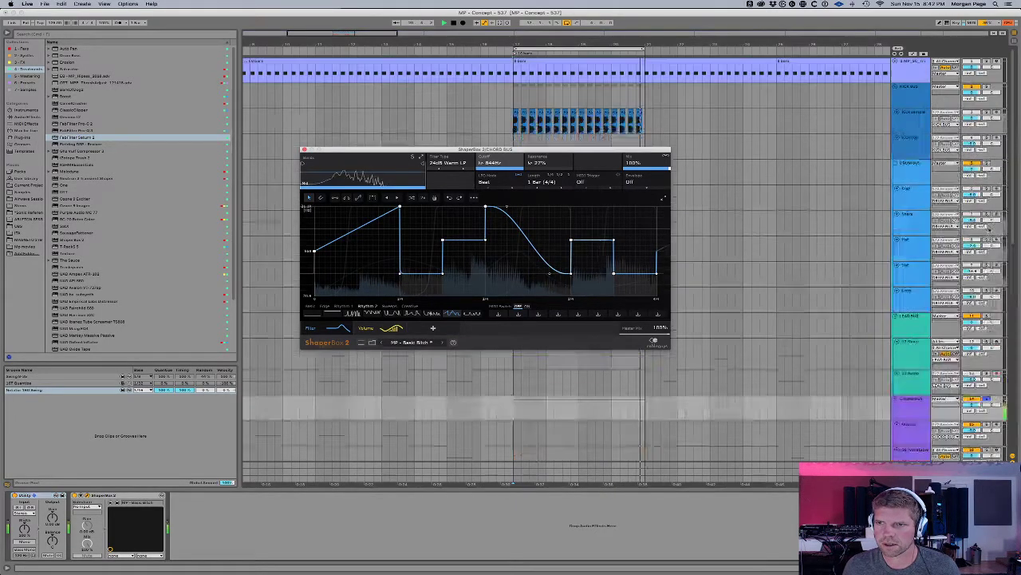
pyautogui.click(987, 113)
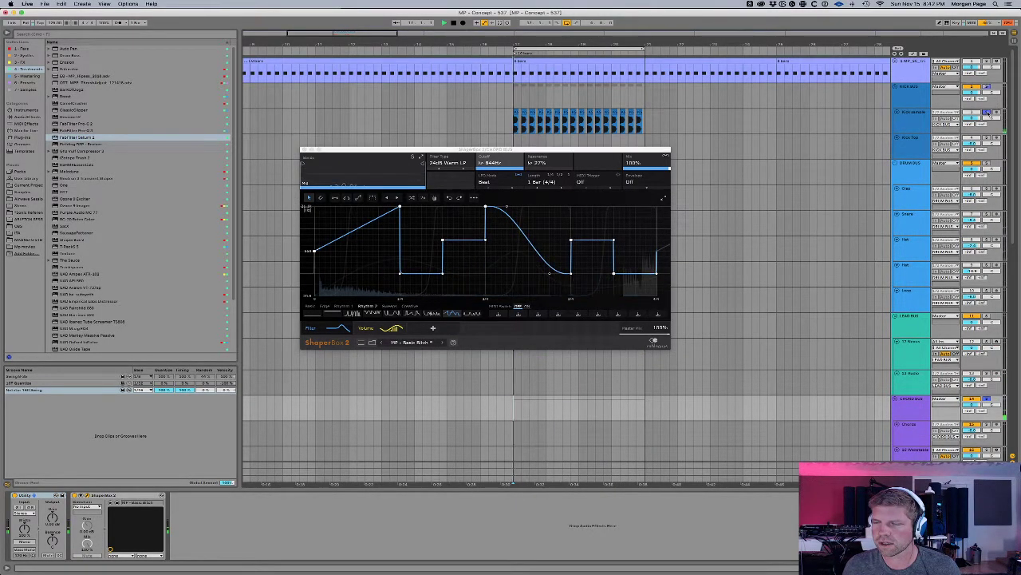
# Step: Audition the Filter shaper's Rhythm 2 waves against the kick, return to Rhythm 13 and try the master mix control
pyautogui.click(451, 313)
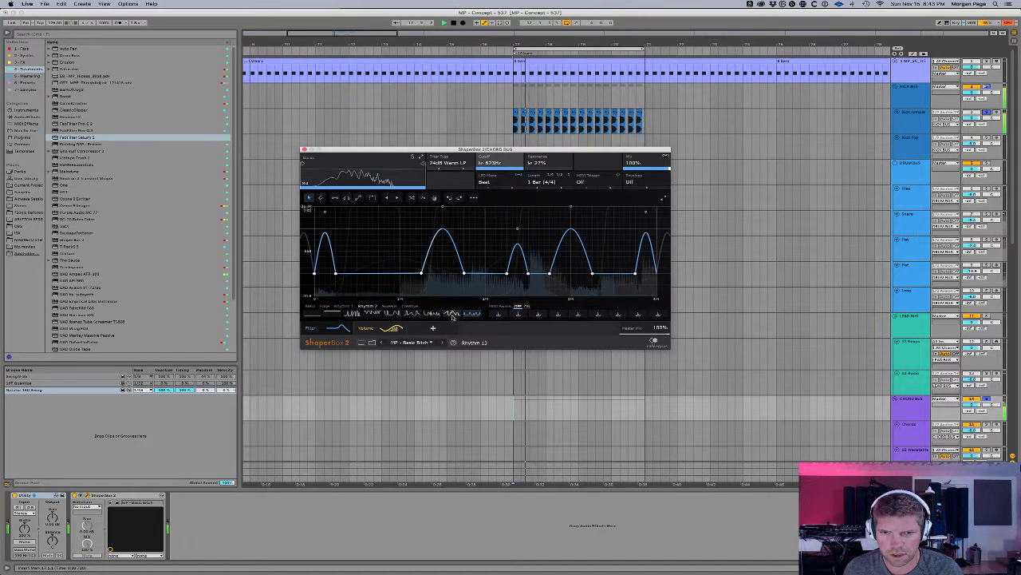
pyautogui.click(433, 314)
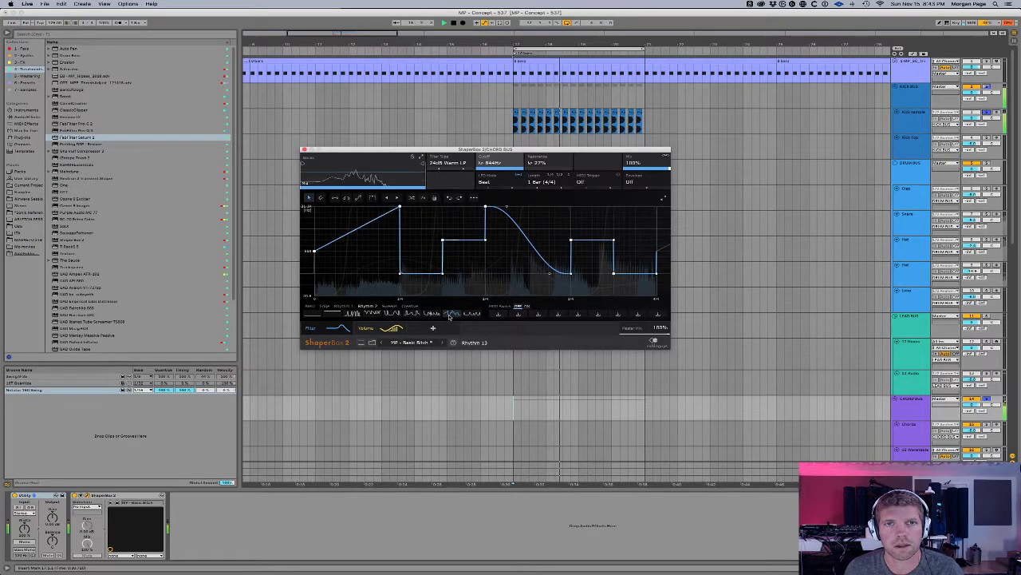
pyautogui.click(432, 313)
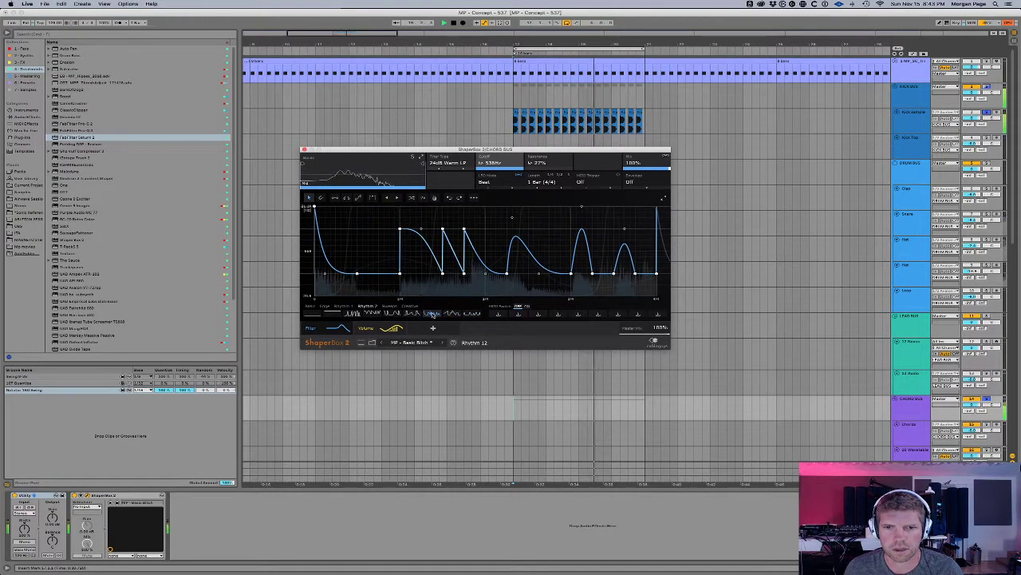
pyautogui.click(415, 314)
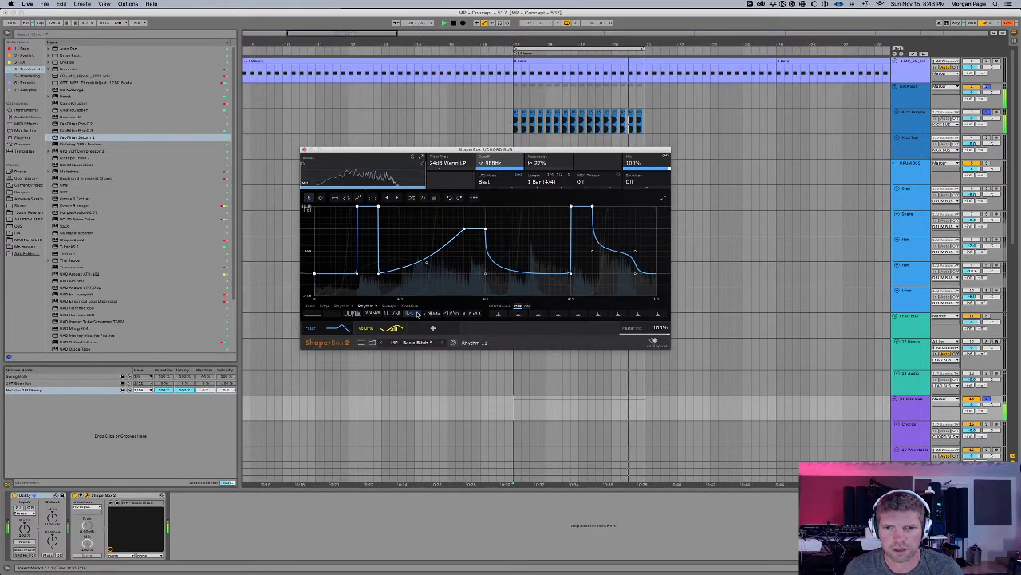
pyautogui.click(353, 314)
pyautogui.click(337, 314)
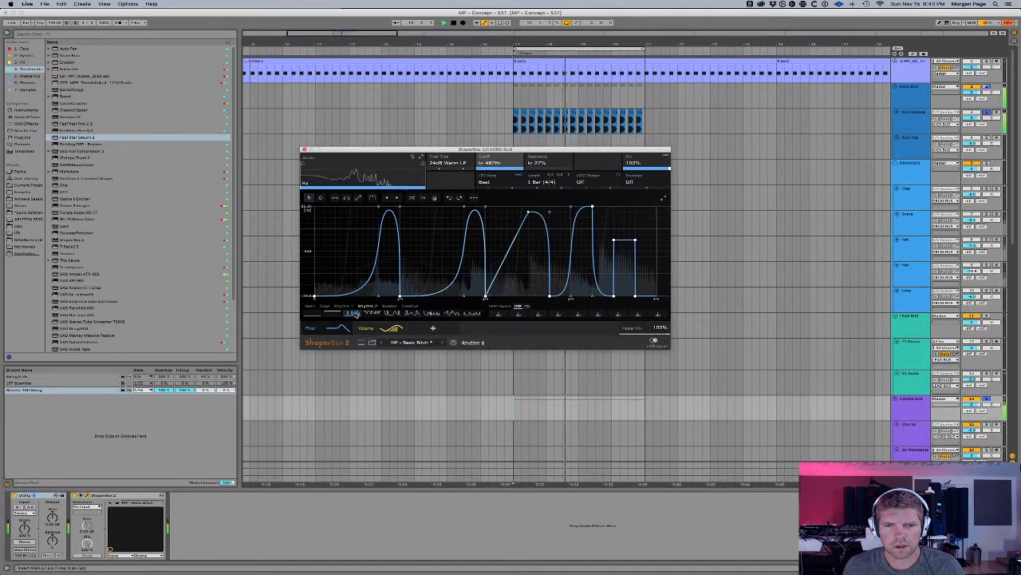
pyautogui.click(388, 314)
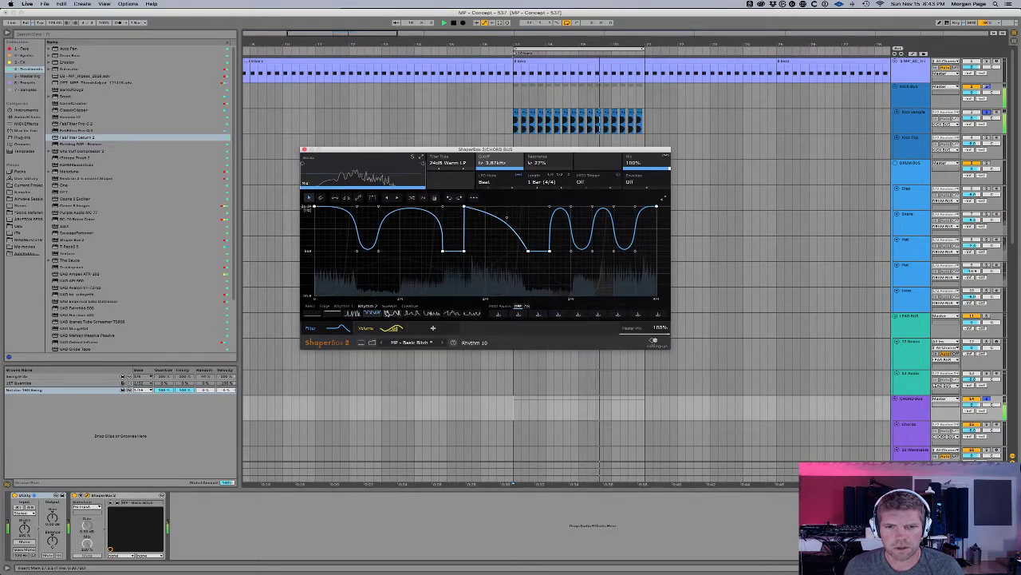
pyautogui.click(408, 312)
pyautogui.click(452, 313)
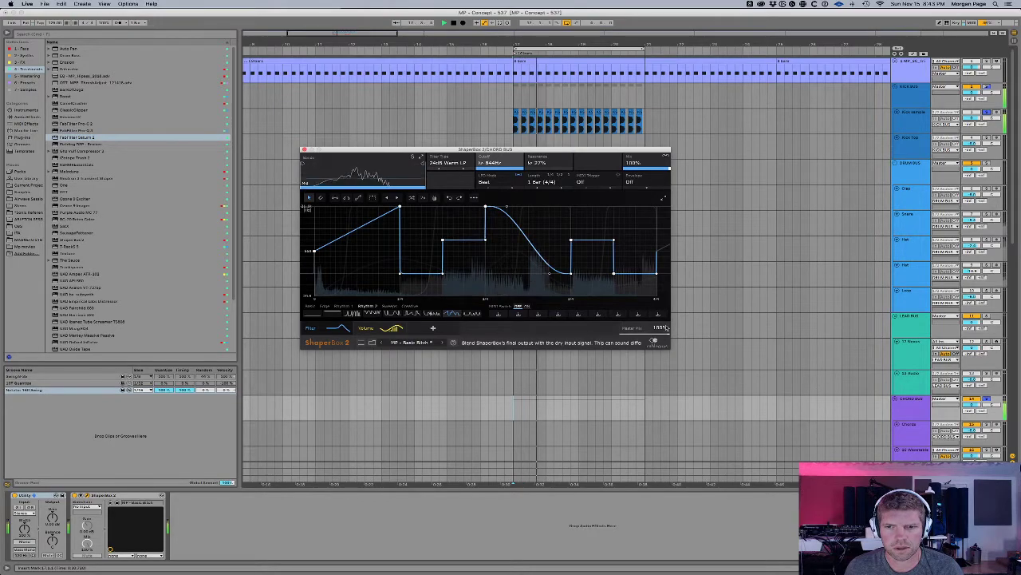
pyautogui.moveTo(659, 328)
pyautogui.mouseDown()
pyautogui.moveTo(659, 352)
pyautogui.moveTo(649, 327)
pyautogui.mouseUp()
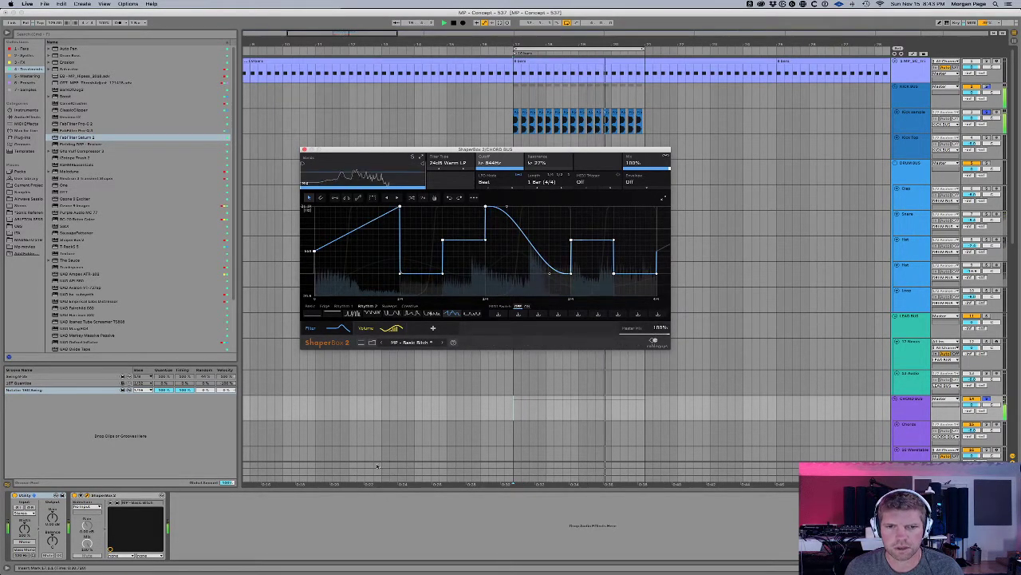
# Step: Clear the solos to hear the full loop and close the chord bus ShaperBox window
pyautogui.click(986, 399)
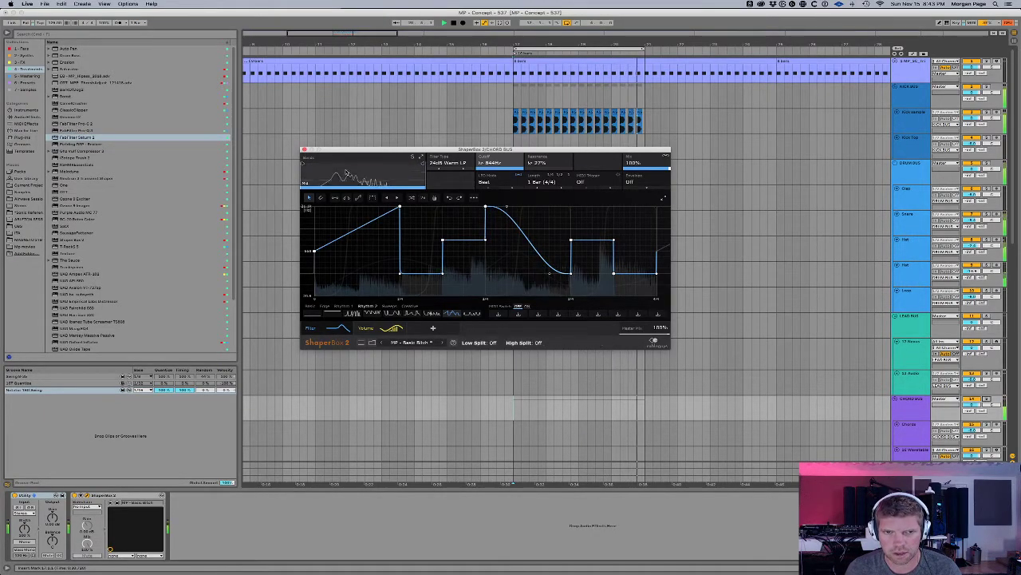
pyautogui.click(304, 149)
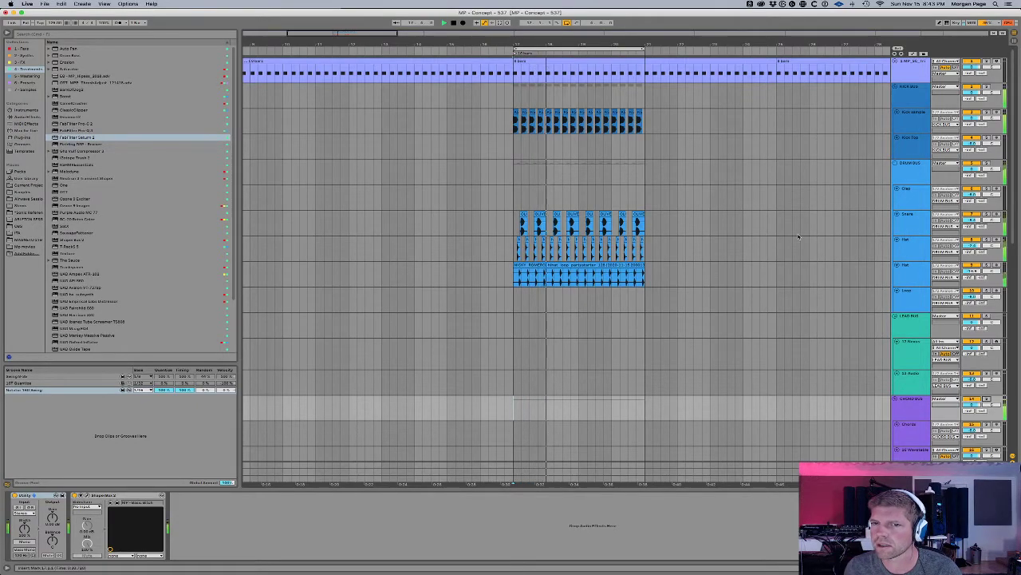
# Step: Solo the Wurli track with its chord bus and show the Wurli track's device chain
pyautogui.scroll(-10, 798, 236)
pyautogui.scroll(5, 831, 205)
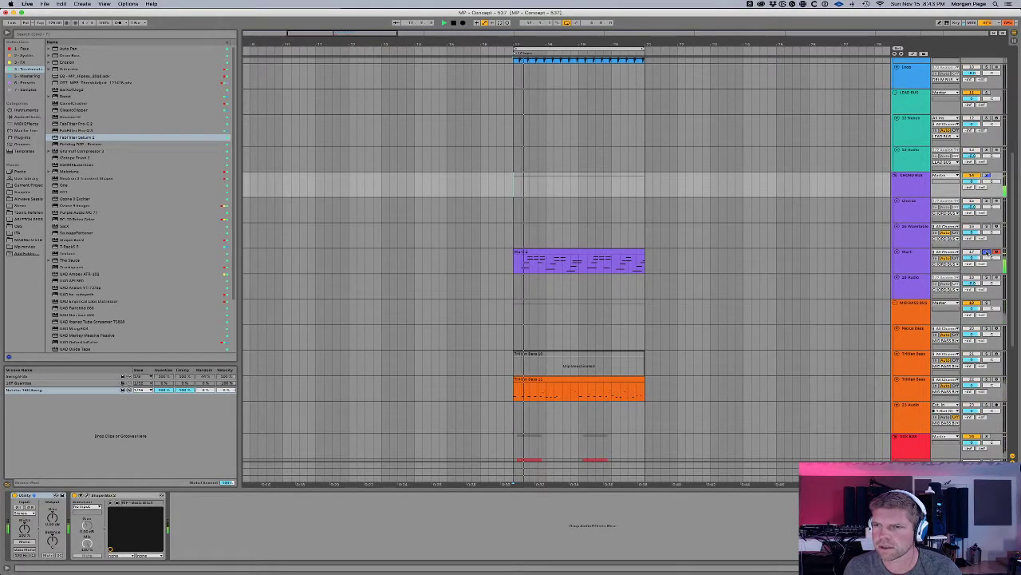
pyautogui.click(919, 259)
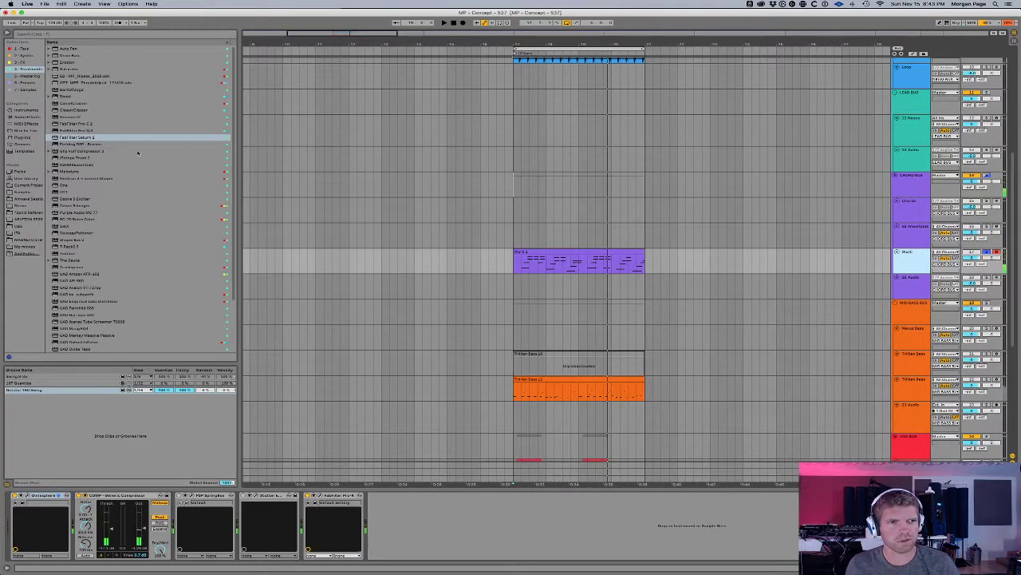
# Step: Insert Hybrid Reverb from the Time & Space audio effects between Utility and ShaperBox 2 on the chord bus
pyautogui.click(31, 76)
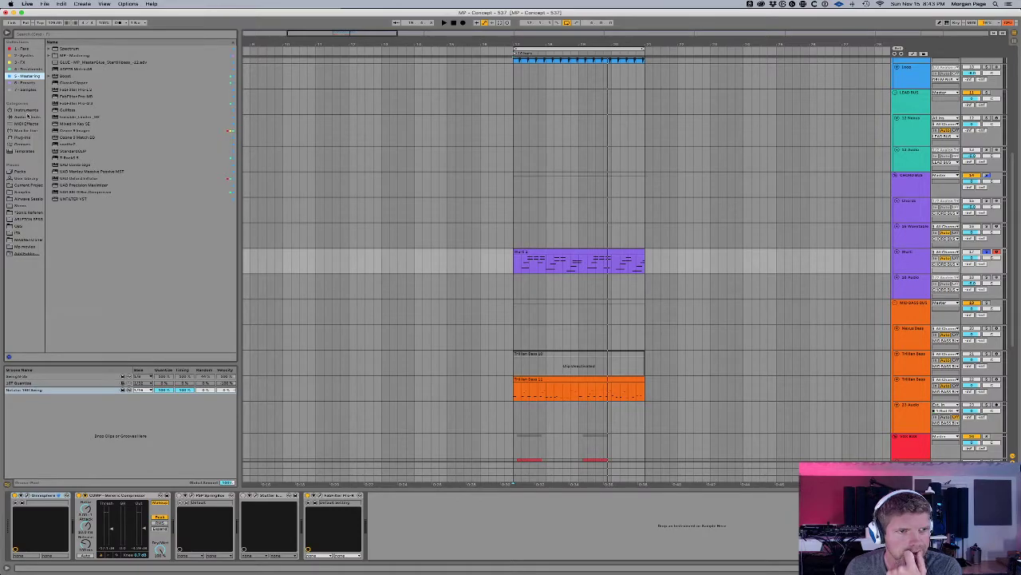
pyautogui.click(28, 116)
pyautogui.click(51, 90)
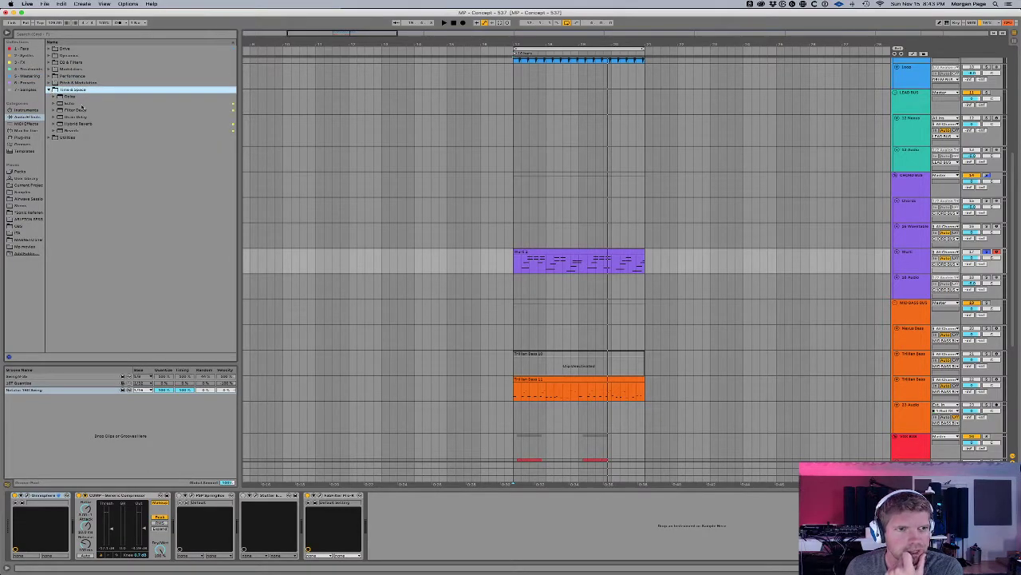
pyautogui.moveTo(79, 125); pyautogui.dragTo(155, 125)
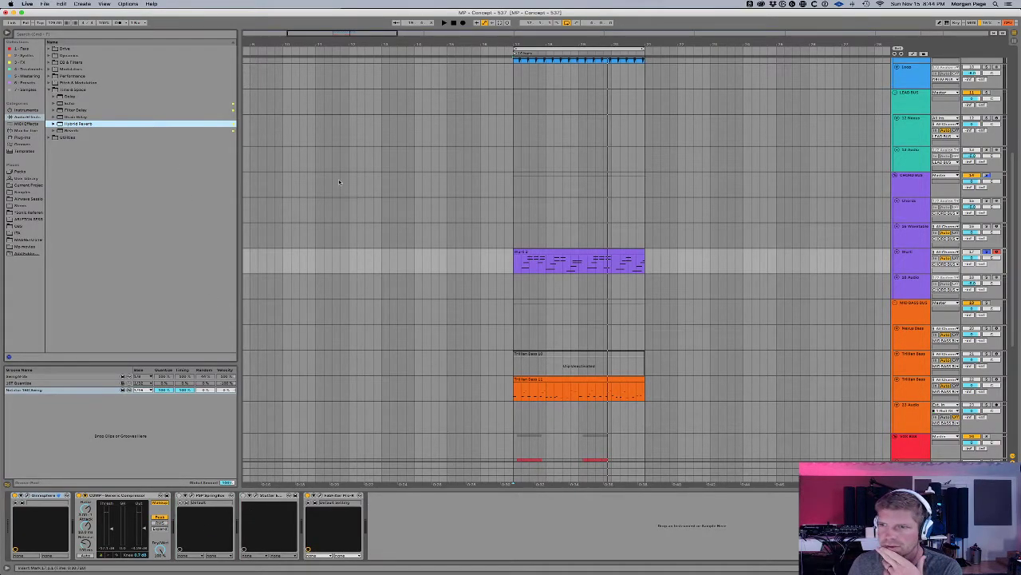
pyautogui.click(512, 178)
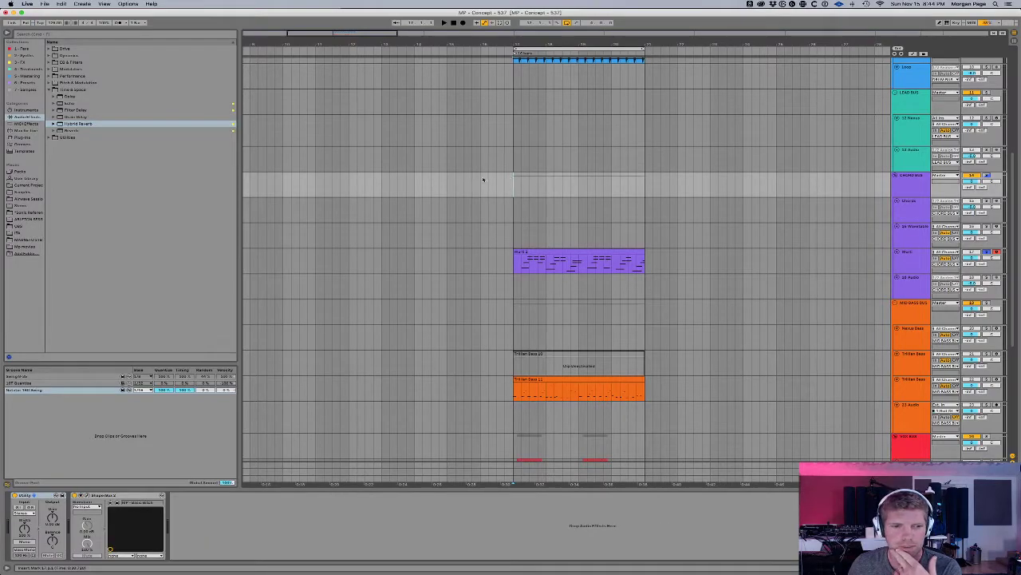
pyautogui.click(80, 125)
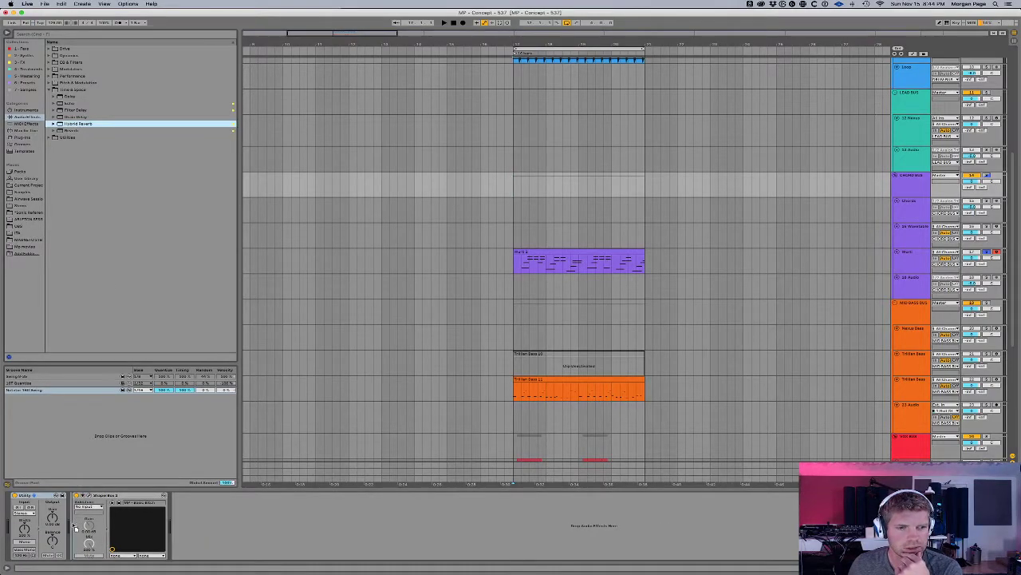
pyautogui.moveTo(82, 529); pyautogui.dragTo(81, 527)
# Step: Play the loop and compare the chord bus with Hybrid Reverb bypassed and active
pyautogui.press('space')
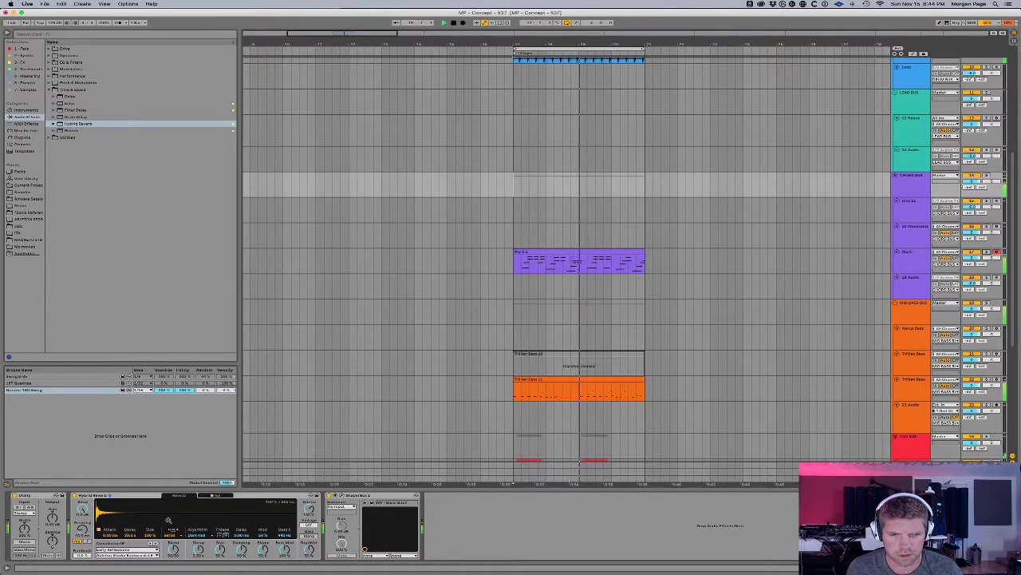
pyautogui.click(75, 495)
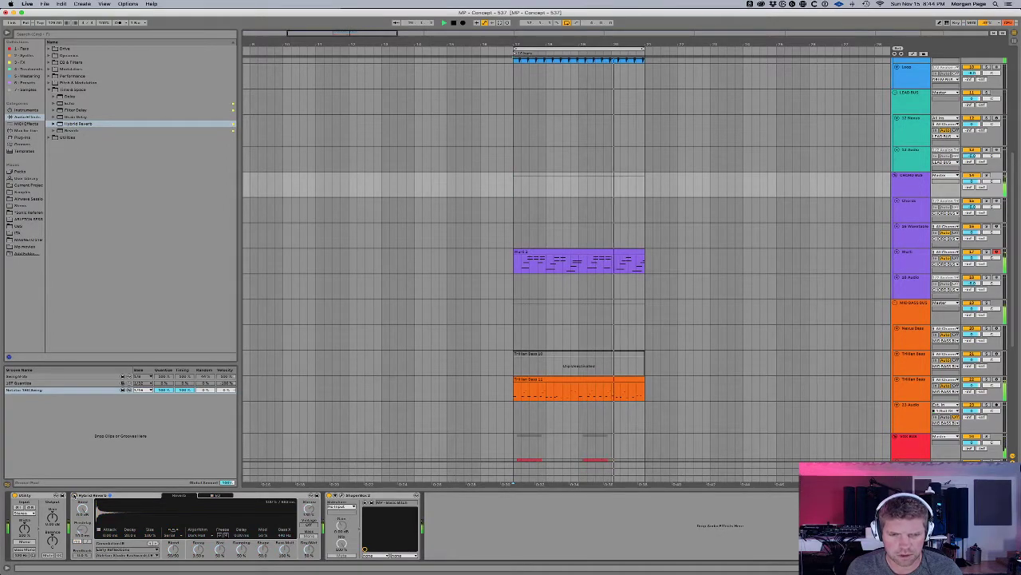
pyautogui.click(74, 495)
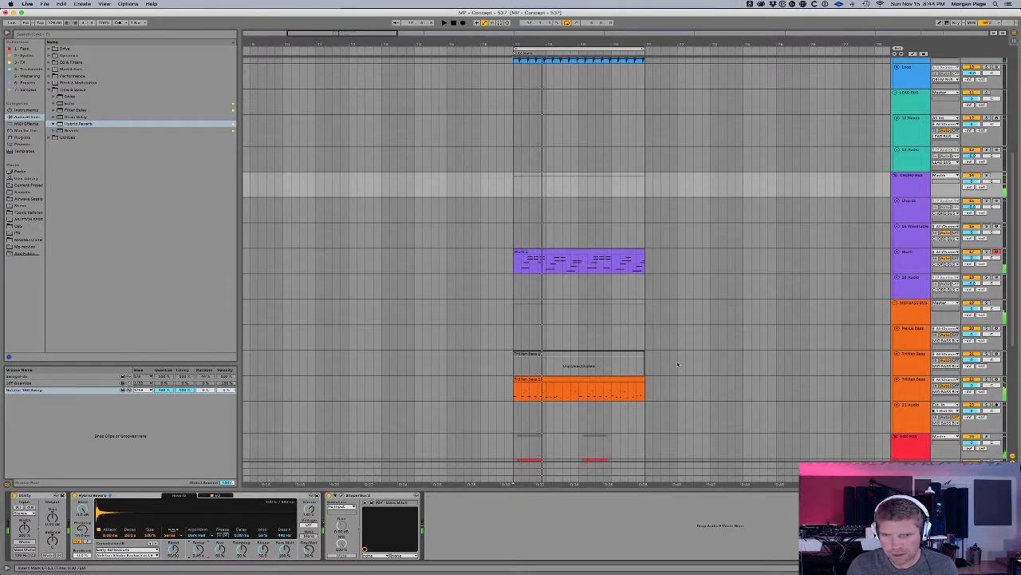
# Step: Look over the arrangement's tracks and play the full loop from its start at bar 17
pyautogui.scroll(-10, 676, 360)
pyautogui.scroll(10, 675, 362)
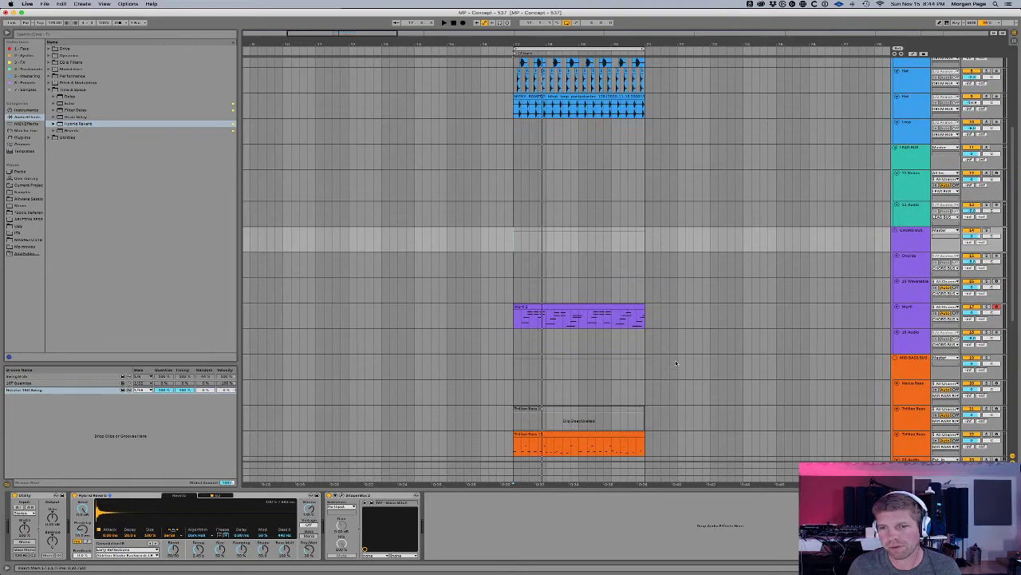
pyautogui.scroll(-10, 675, 362)
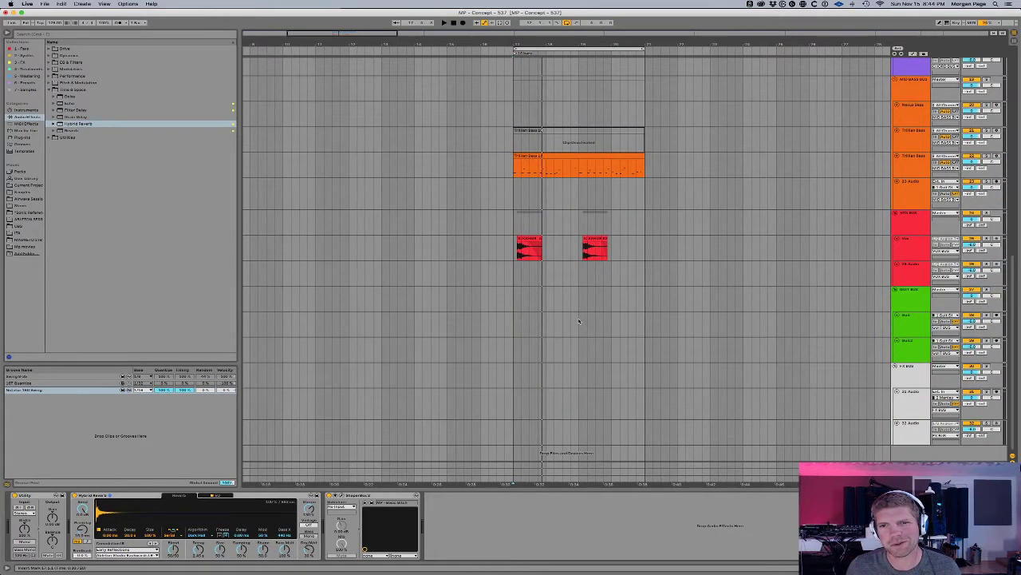
pyautogui.scroll(10, 579, 323)
pyautogui.click(514, 284)
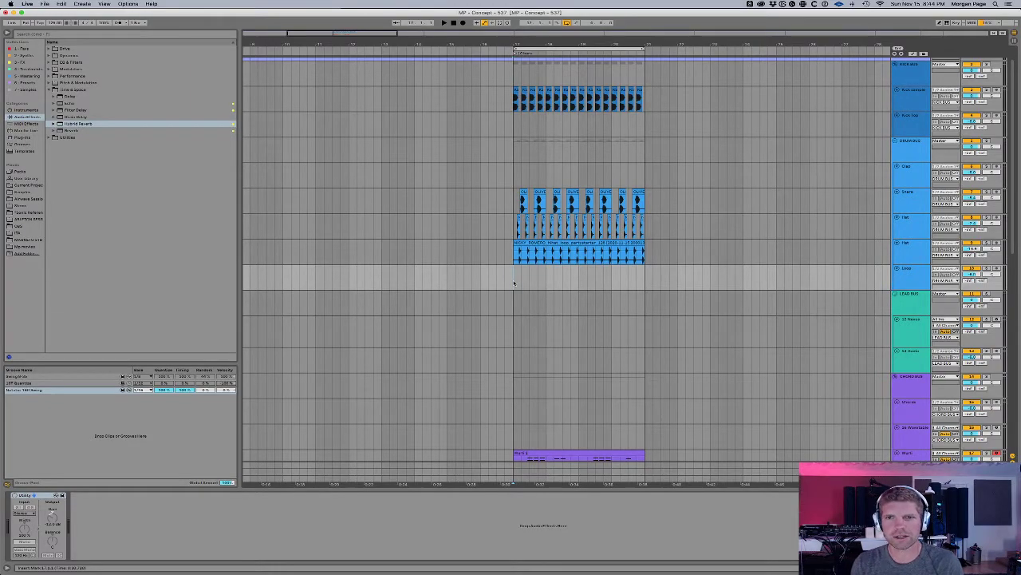
pyautogui.press('space')
pyautogui.scroll(-8, 546, 306)
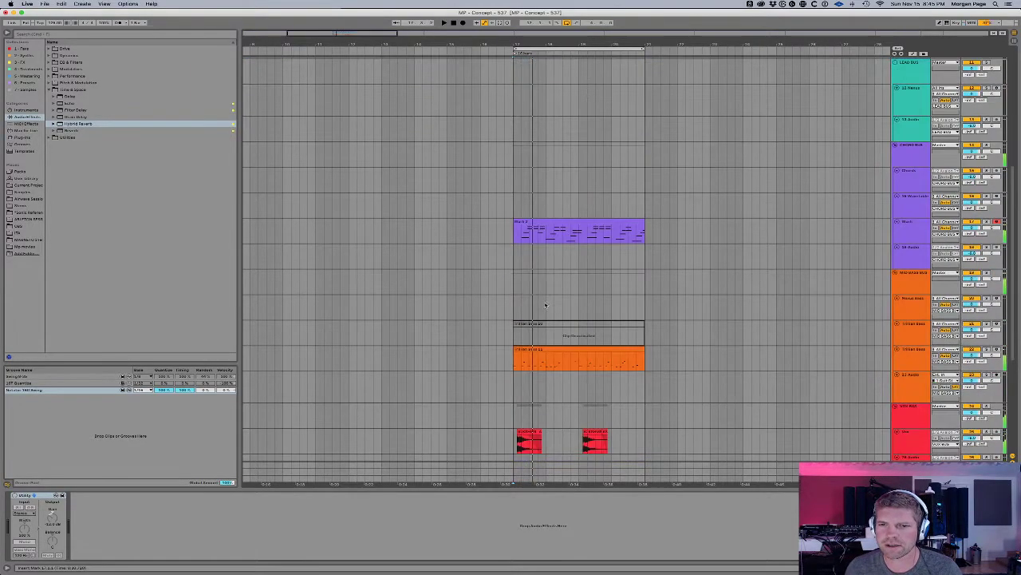
# Step: Open the Wurli MIDI clip, enlarge its note editor and show only the notes of the scale
pyautogui.doubleClick(586, 219)
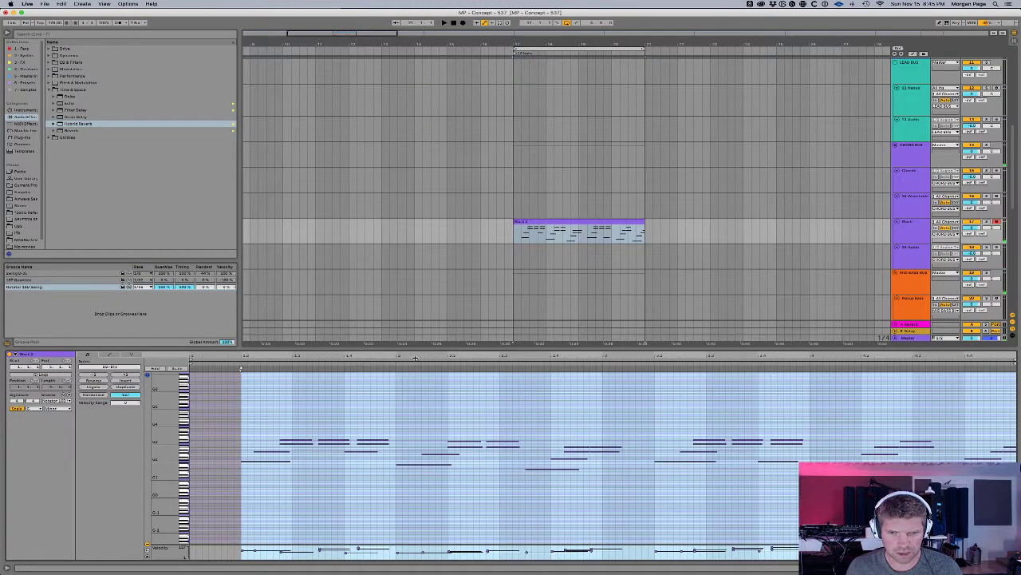
pyautogui.moveTo(427, 349); pyautogui.dragTo(432, 169)
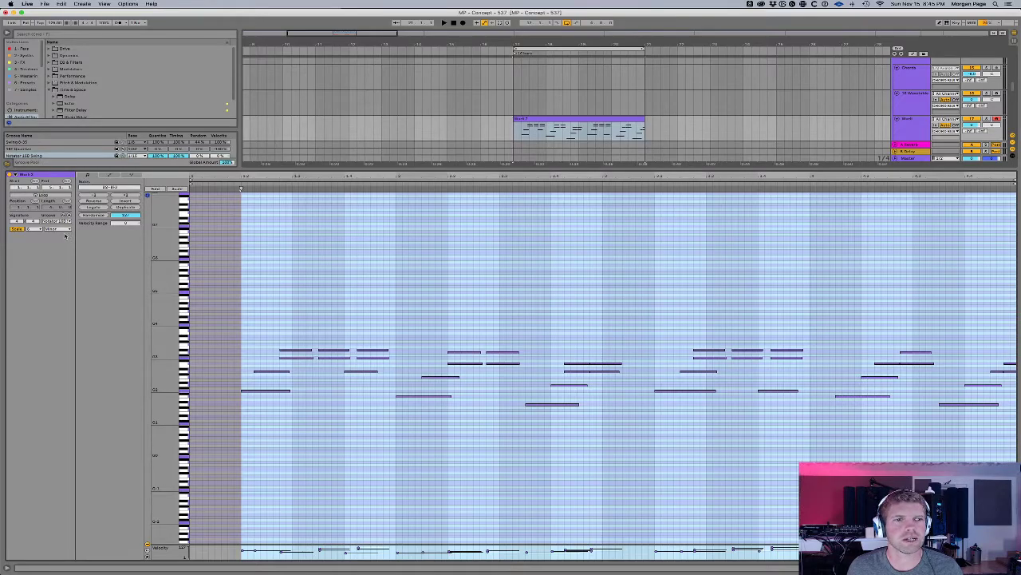
pyautogui.click(182, 189)
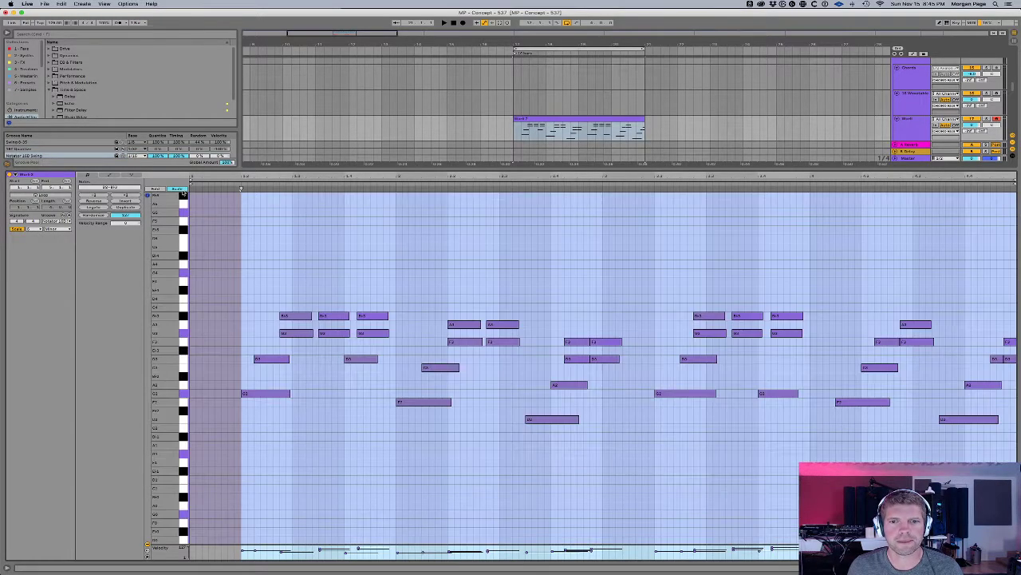
# Step: Select the upper A note just before beat 2.3 in the Wurli clip and play the loop
pyautogui.click(510, 289)
pyautogui.click(497, 325)
pyautogui.moveTo(494, 326)
pyautogui.mouseDown()
pyautogui.moveTo(494, 292)
pyautogui.moveTo(496, 320)
pyautogui.mouseUp()
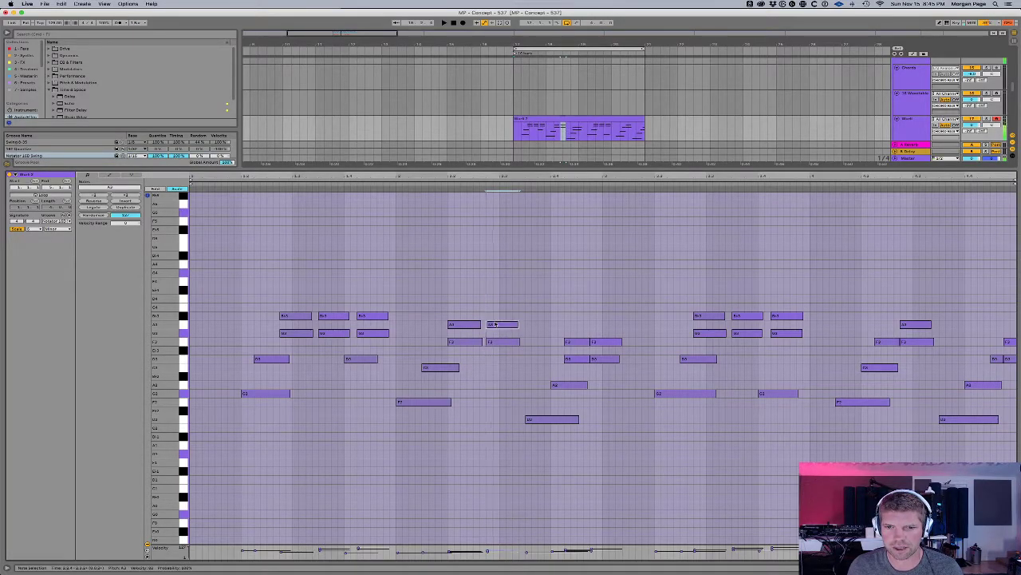
pyautogui.press('space')
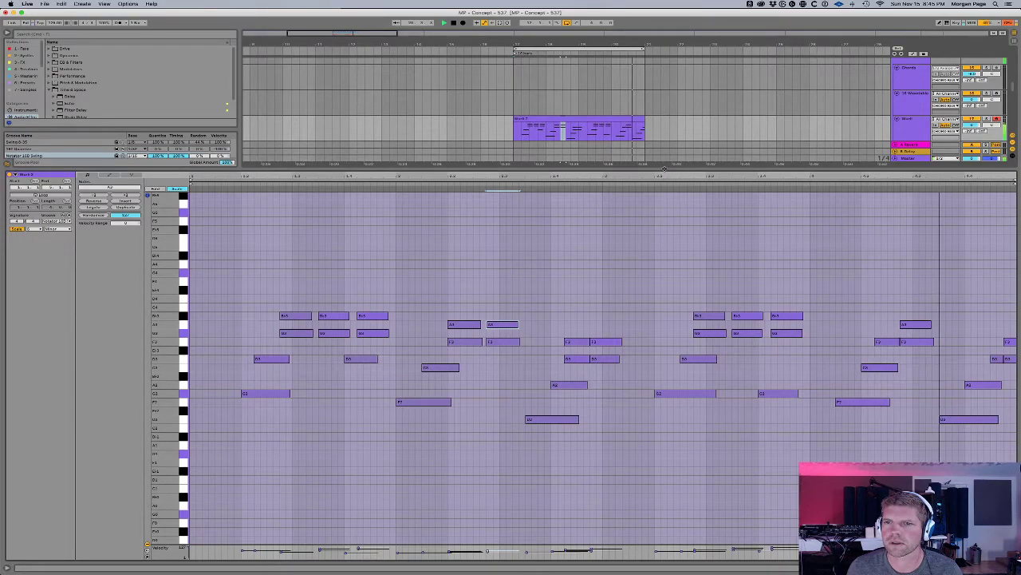
# Step: Shrink the Wurli note editor and look over the arrangement's tracks while the loop plays
pyautogui.moveTo(663, 167); pyautogui.dragTo(662, 320)
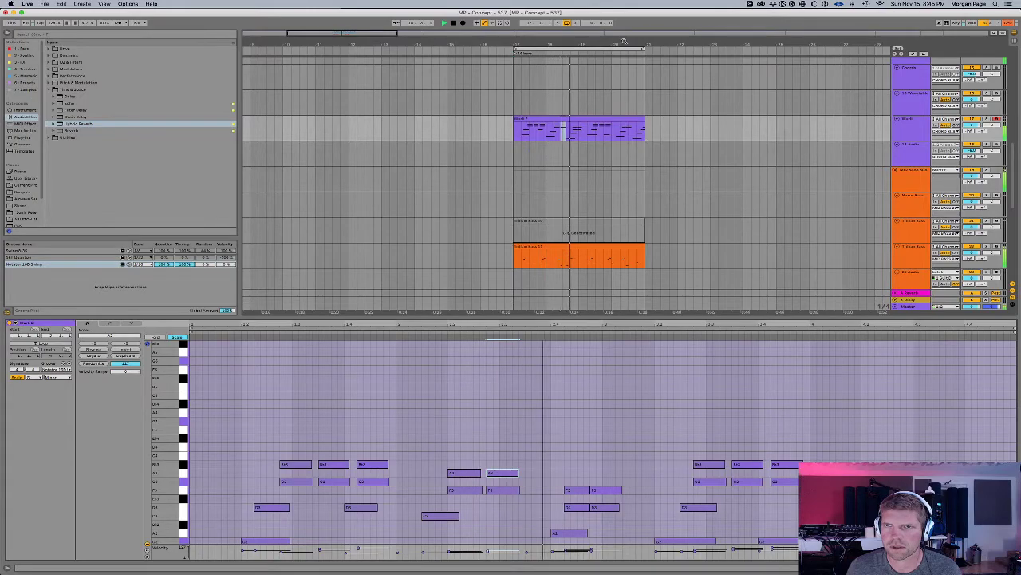
pyautogui.moveTo(623, 41); pyautogui.dragTo(623, 29)
pyautogui.scroll(5, 652, 128)
pyautogui.scroll(-5, 651, 128)
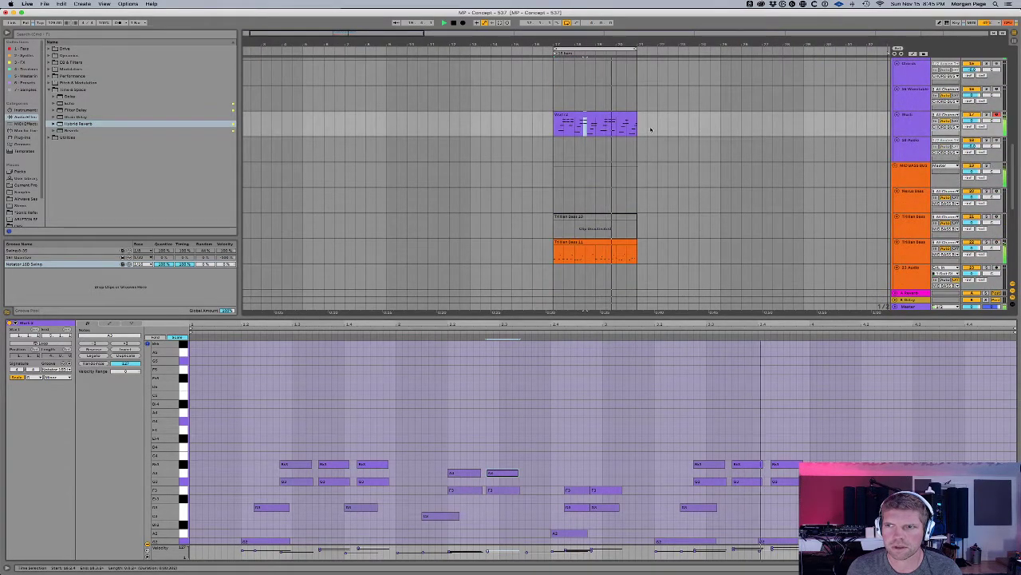
pyautogui.scroll(4, 648, 132)
pyautogui.scroll(3, 649, 132)
pyautogui.scroll(-7, 638, 148)
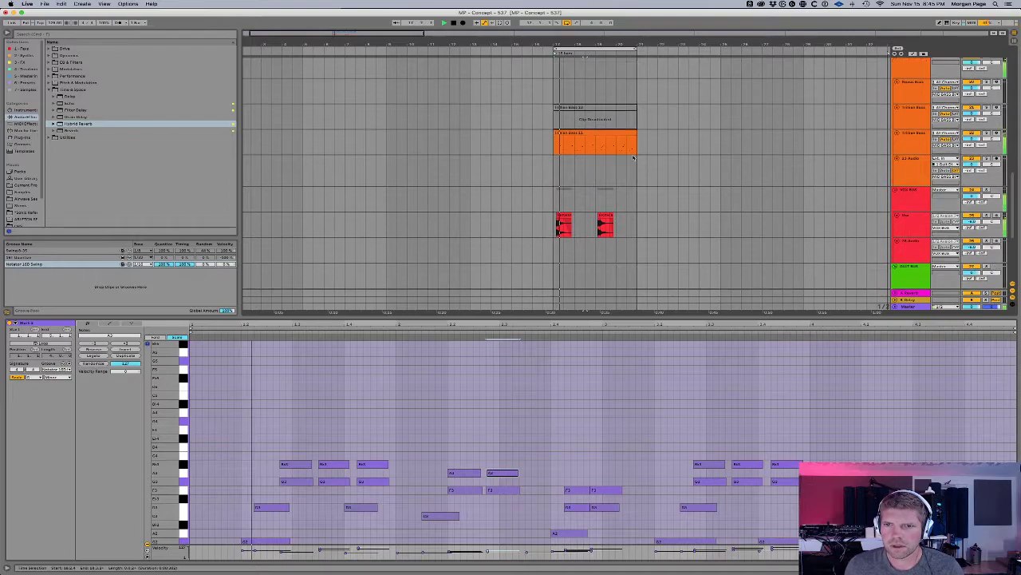
# Step: Play the vox bus soloed from bar 17 and select its tracks across the four-bar loop
pyautogui.click(554, 221)
pyautogui.click(554, 204)
pyautogui.press('space')
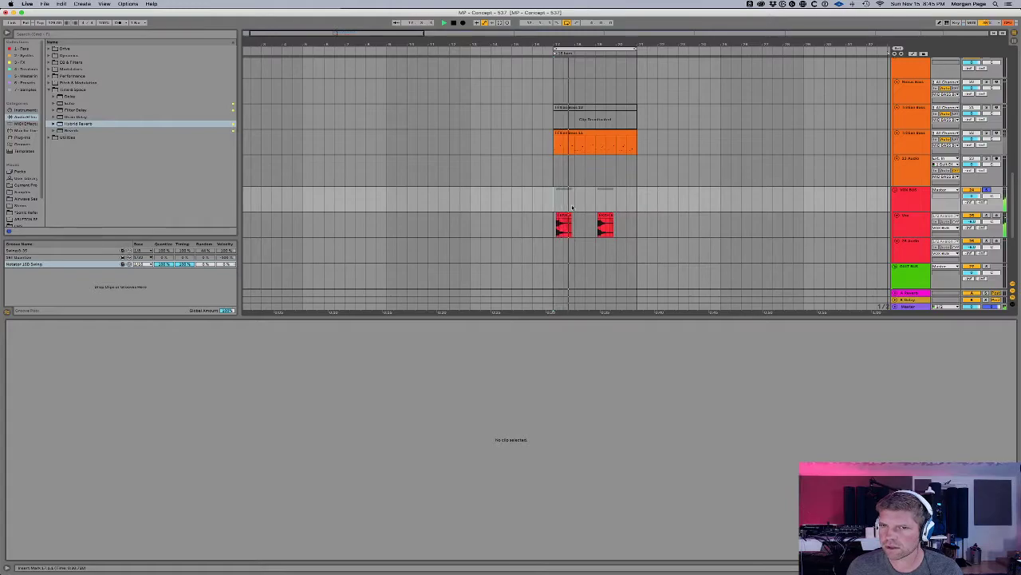
pyautogui.moveTo(555, 203); pyautogui.dragTo(637, 199)
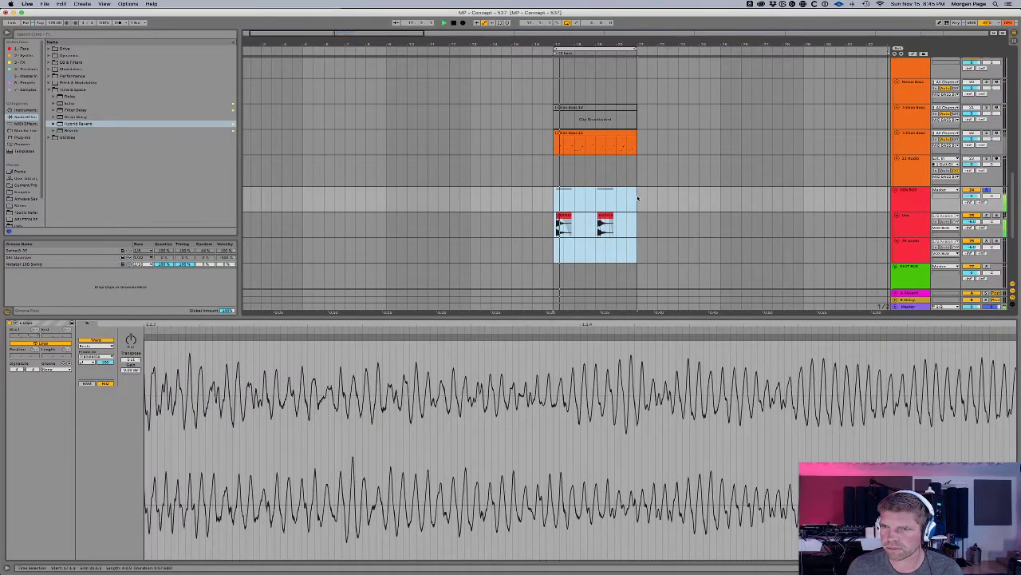
# Step: Audition the Trilian bass part soloed and the Wurli chords soloed over the loop
pyautogui.scroll(4, 914, 223)
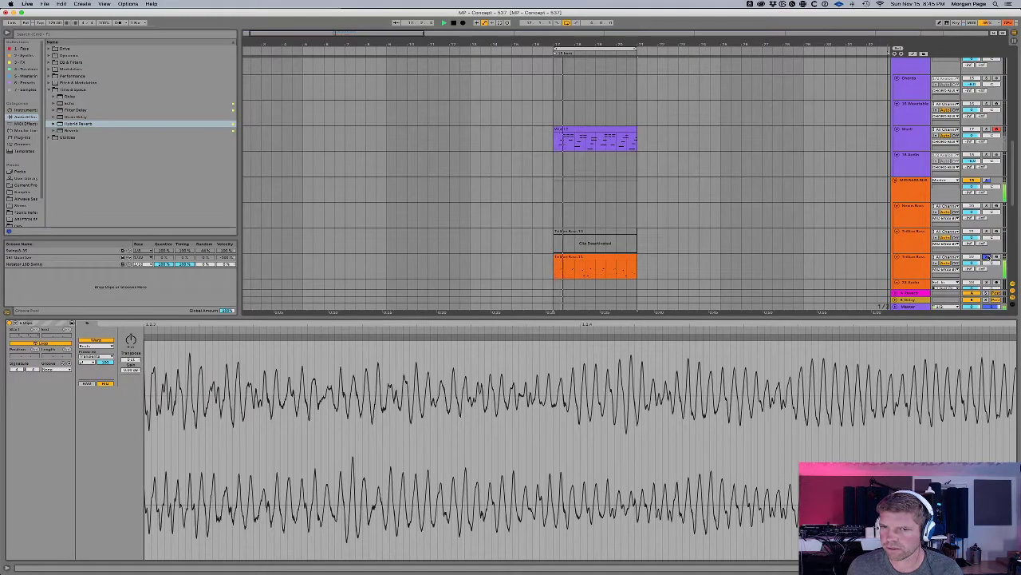
pyautogui.scroll(4, 832, 256)
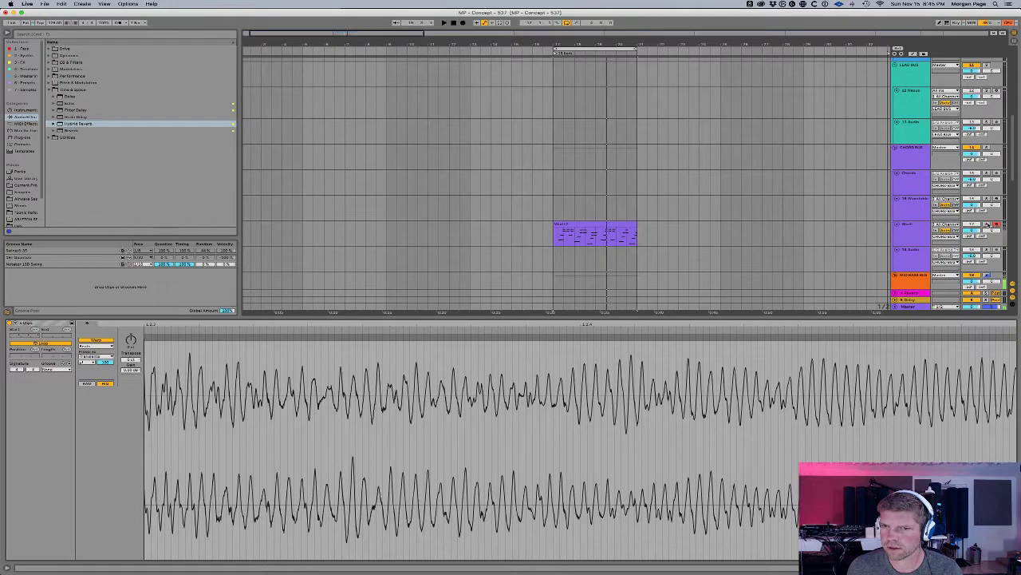
pyautogui.press('space')
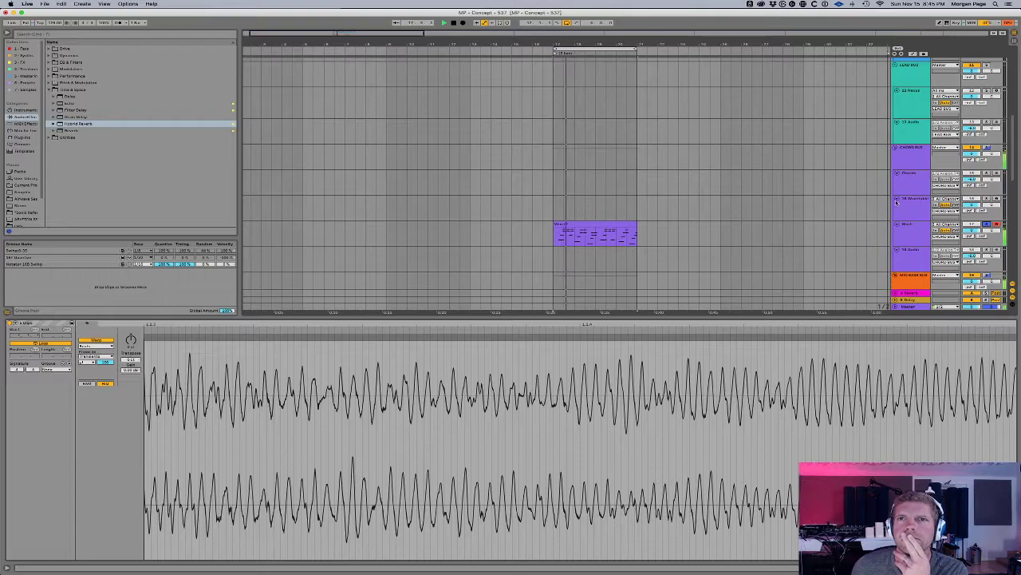
# Step: Solo the kick bus, show the kick sample track's devices and play the loop
pyautogui.scroll(5, 770, 196)
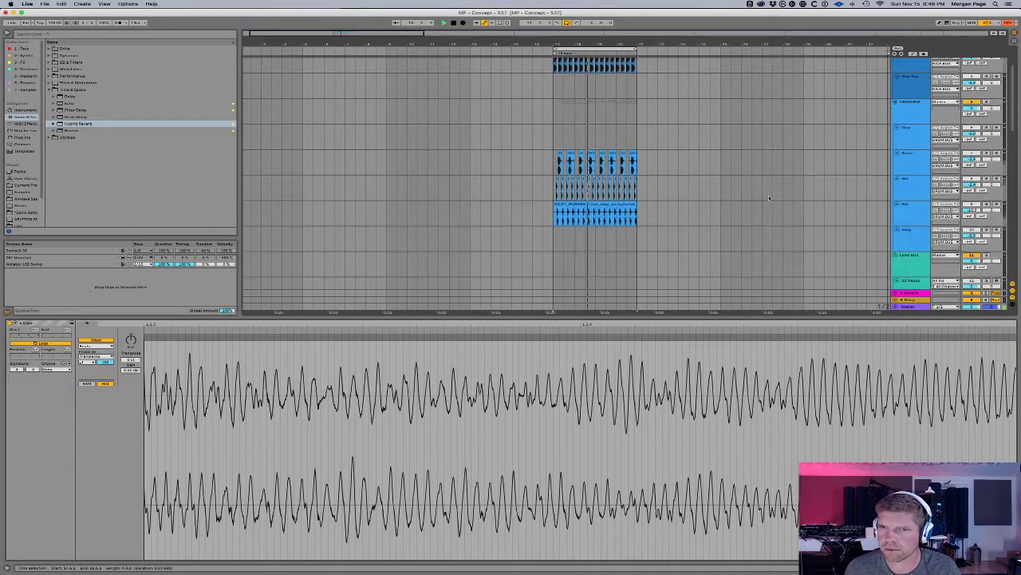
pyautogui.scroll(3, 770, 197)
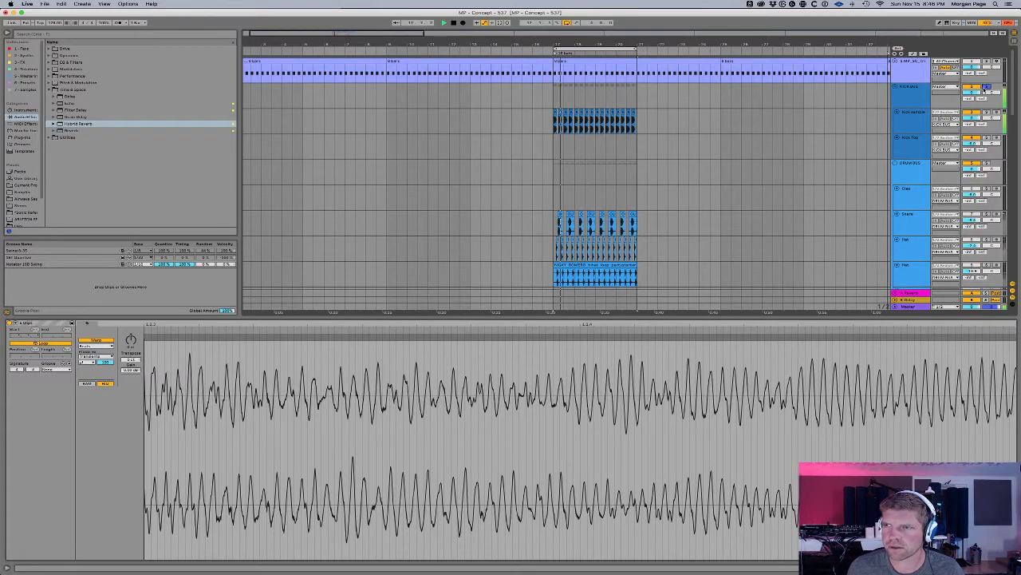
pyautogui.click(899, 119)
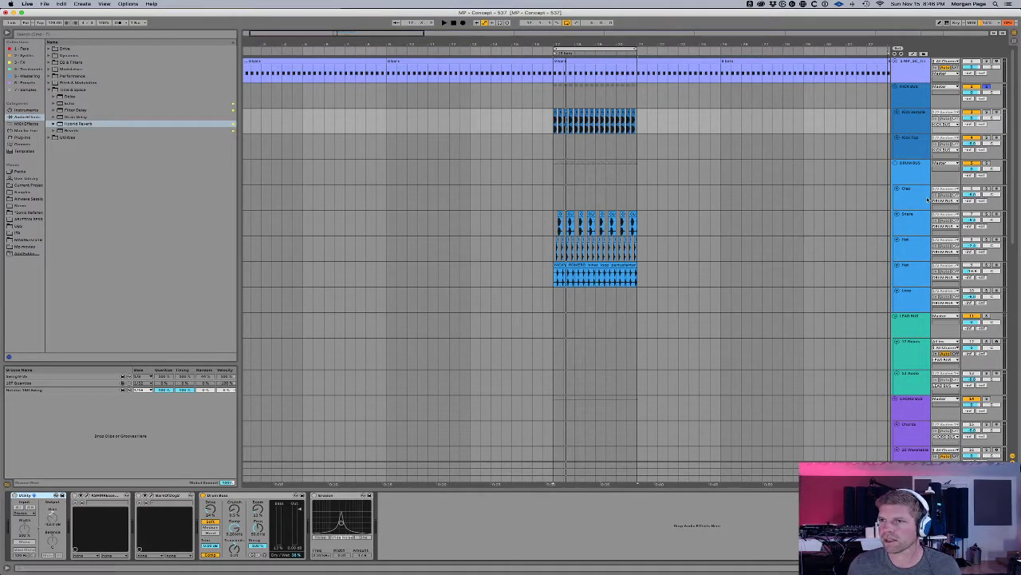
pyautogui.press('space')
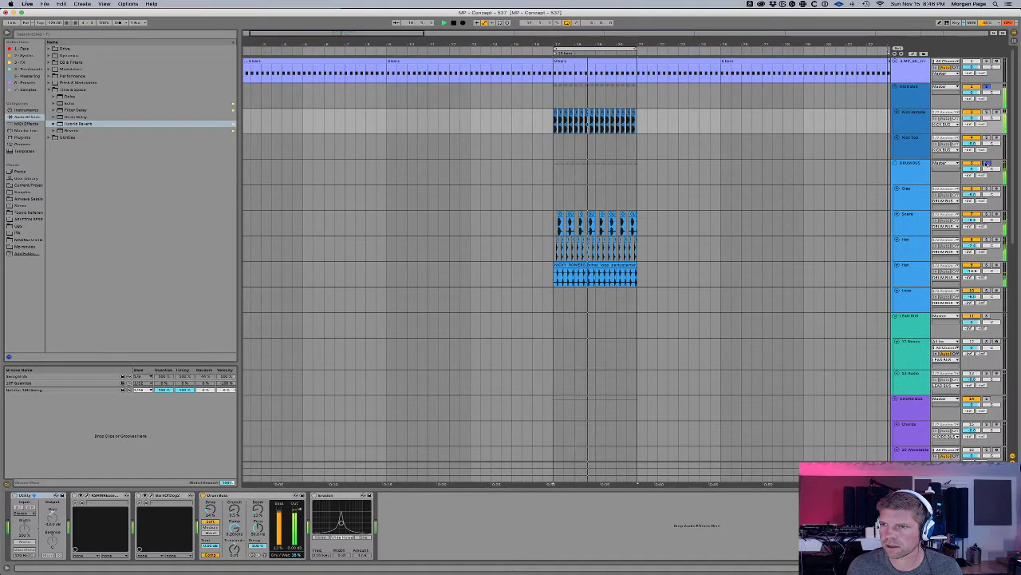
# Step: Play the soloed kick and drum buses together across the four-bar loop
pyautogui.press('space')
pyautogui.moveTo(600, 43); pyautogui.dragTo(681, 9)
pyautogui.press('space')
pyautogui.press('space')
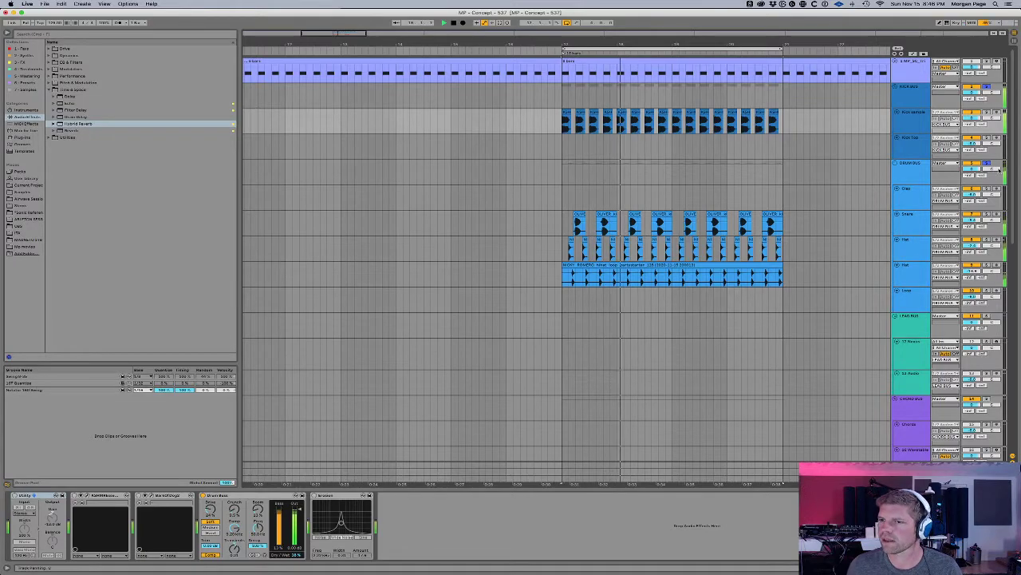
pyautogui.moveTo(739, 43); pyautogui.dragTo(618, 42)
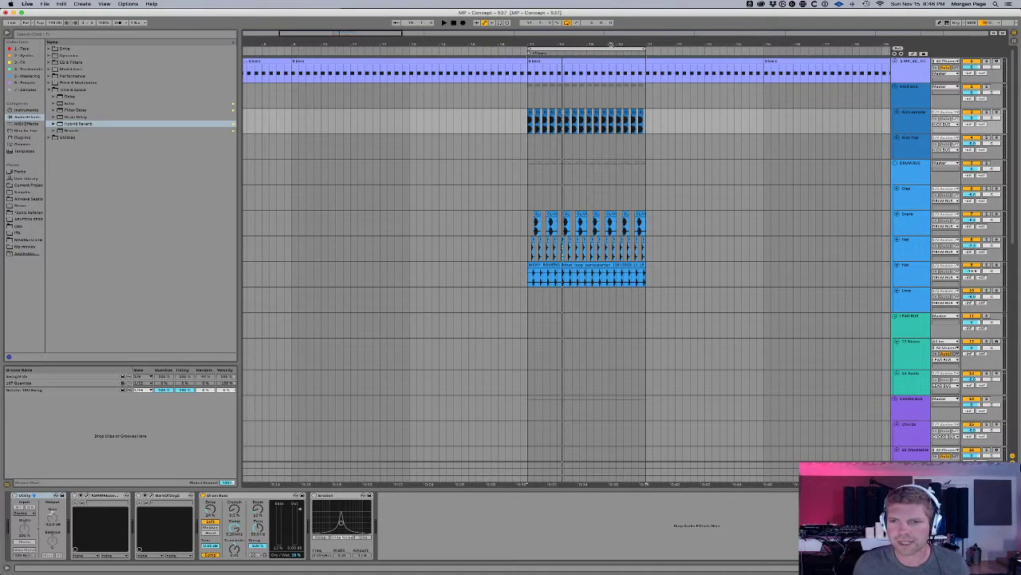
# Step: Duplicate the four-bar Wurli clip directly after the original, starting at bar 21
pyautogui.scroll(-10, 774, 257)
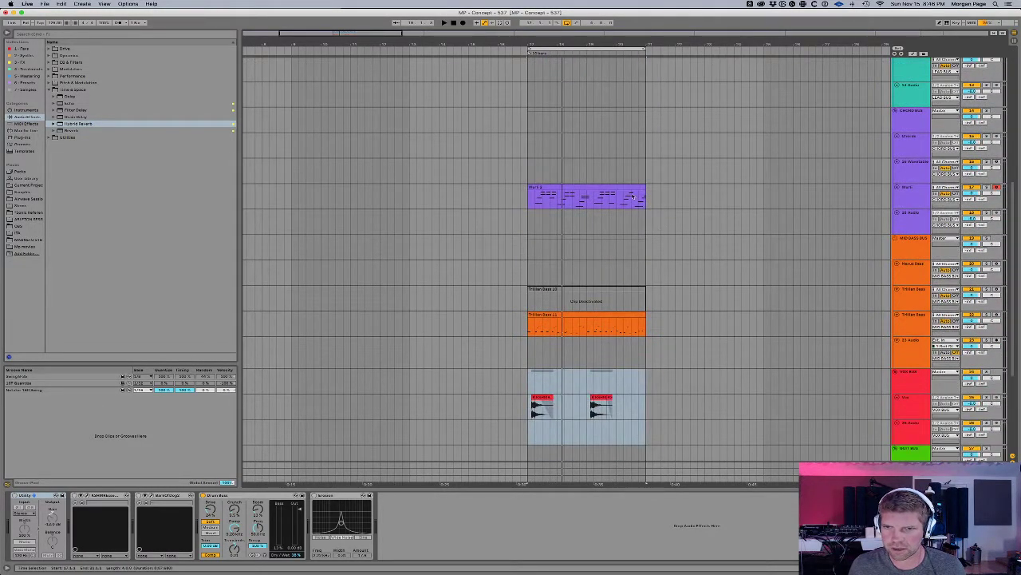
pyautogui.click(631, 196)
pyautogui.press('super+d')
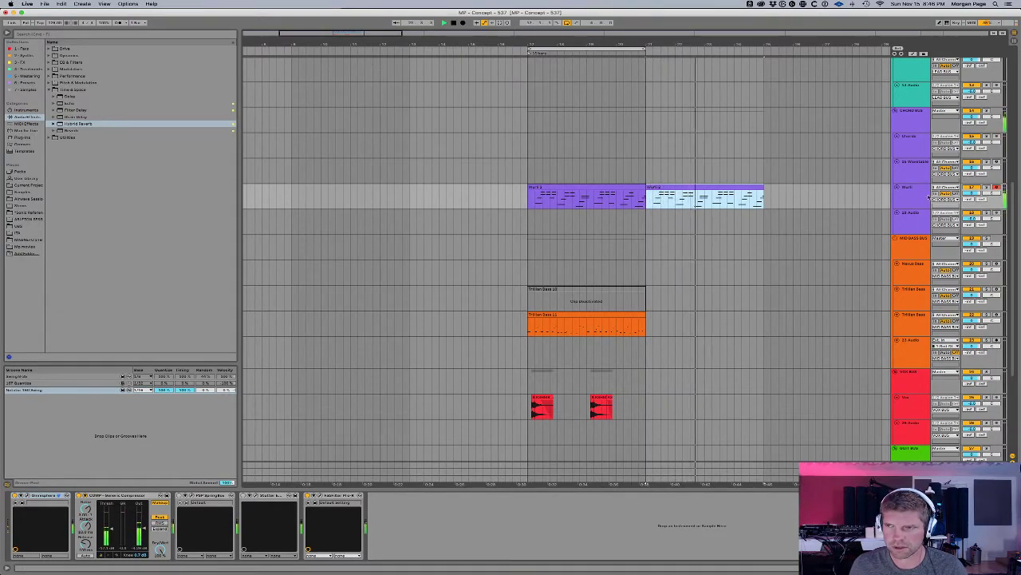
# Step: Open the Wurli track's Stutter Edit 2 plug-in, place its window over the arrangement and solo the track
pyautogui.click(921, 199)
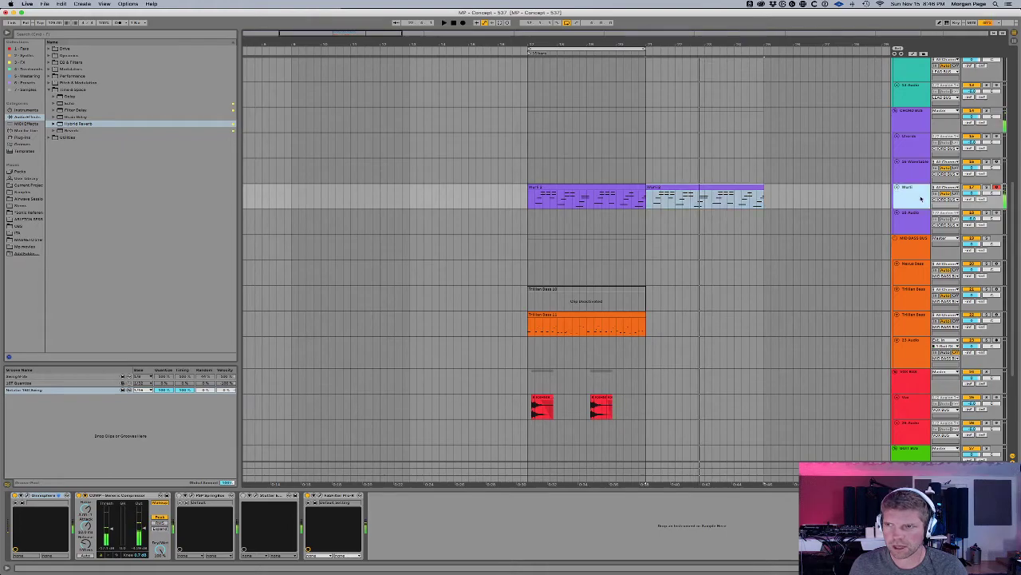
pyautogui.click(253, 496)
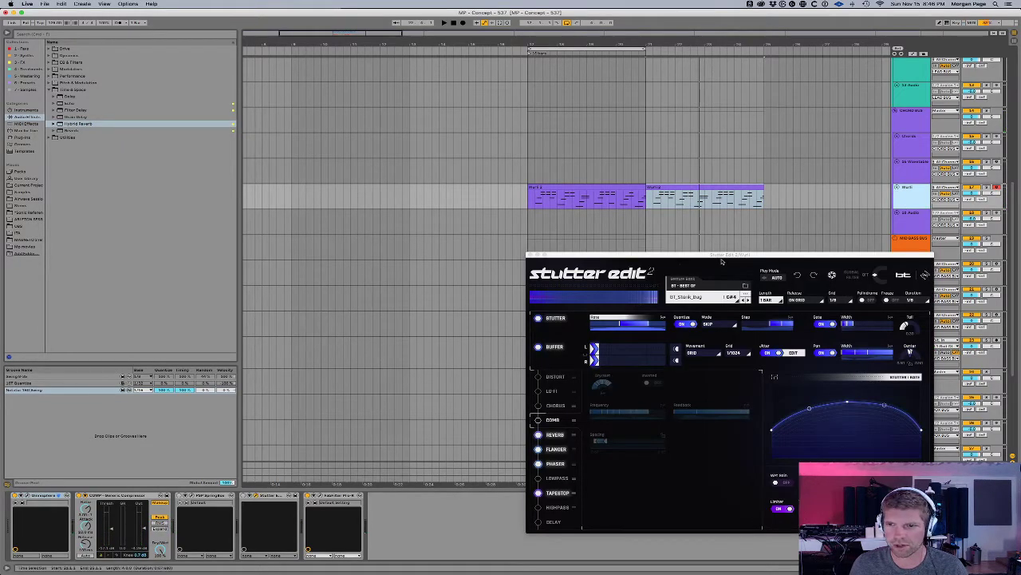
pyautogui.moveTo(722, 261); pyautogui.dragTo(460, 76)
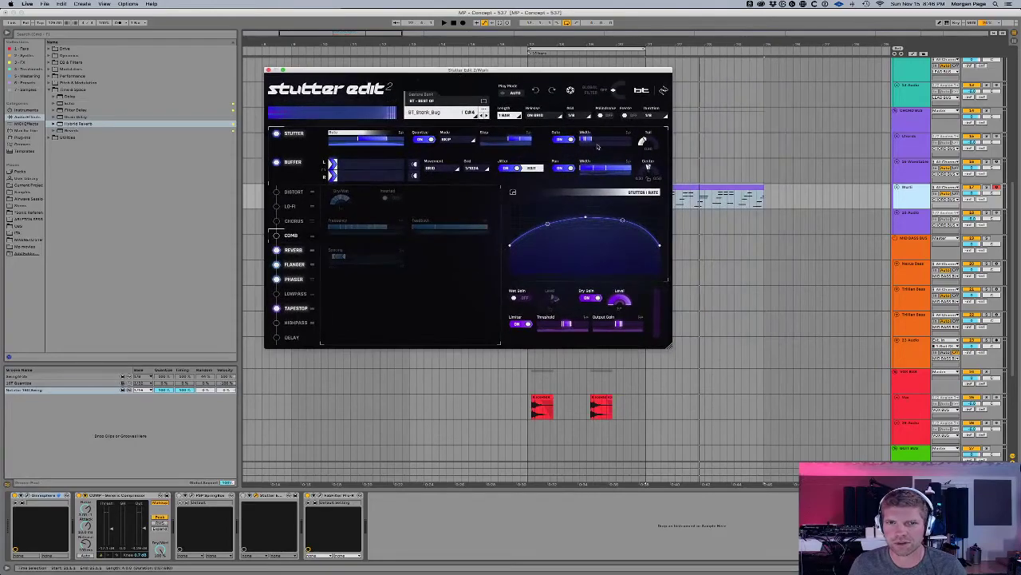
pyautogui.click(990, 189)
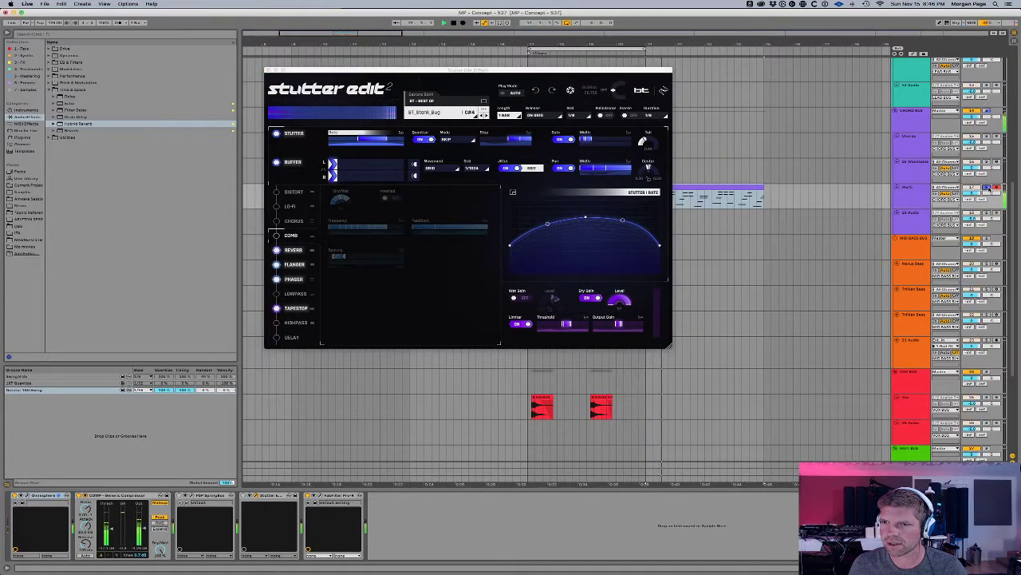
# Step: Keep Stutter Edit 2 in Auto mode, load the BT_Unspeakable gesture, and enable the effect while playing the Wurli part
pyautogui.click(516, 94)
pyautogui.click(515, 94)
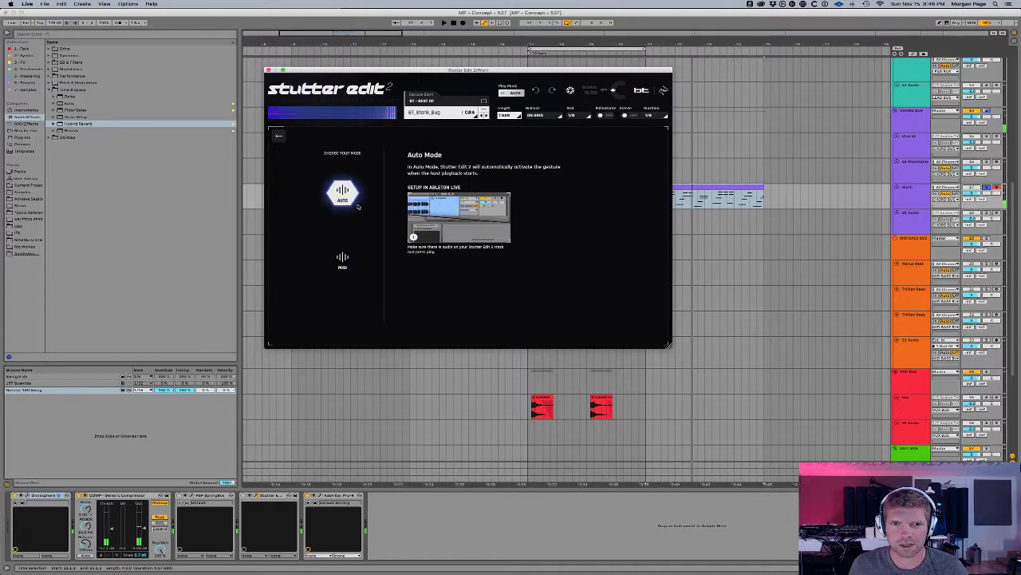
pyautogui.click(279, 138)
pyautogui.click(484, 116)
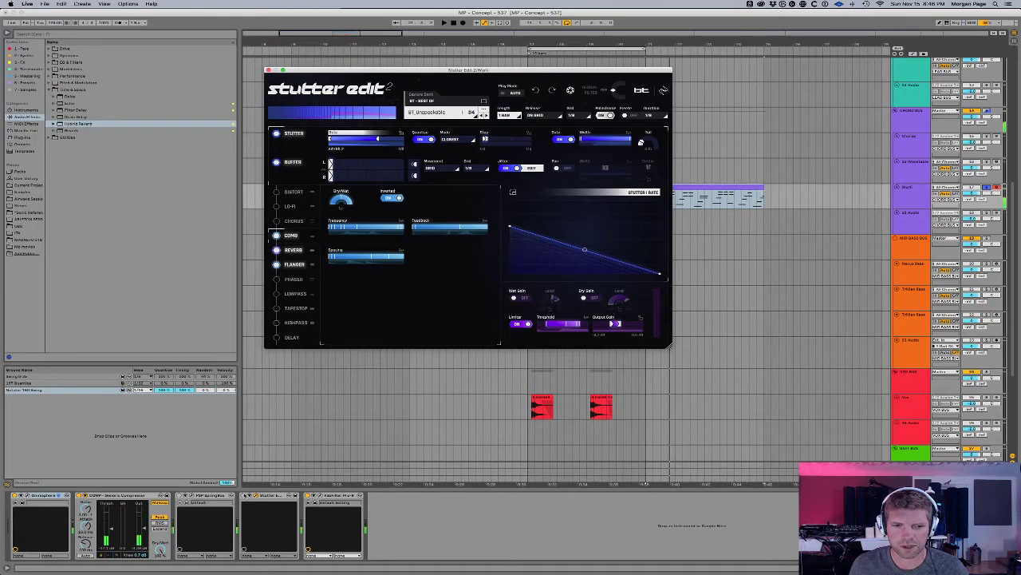
pyautogui.click(245, 496)
pyautogui.press('space')
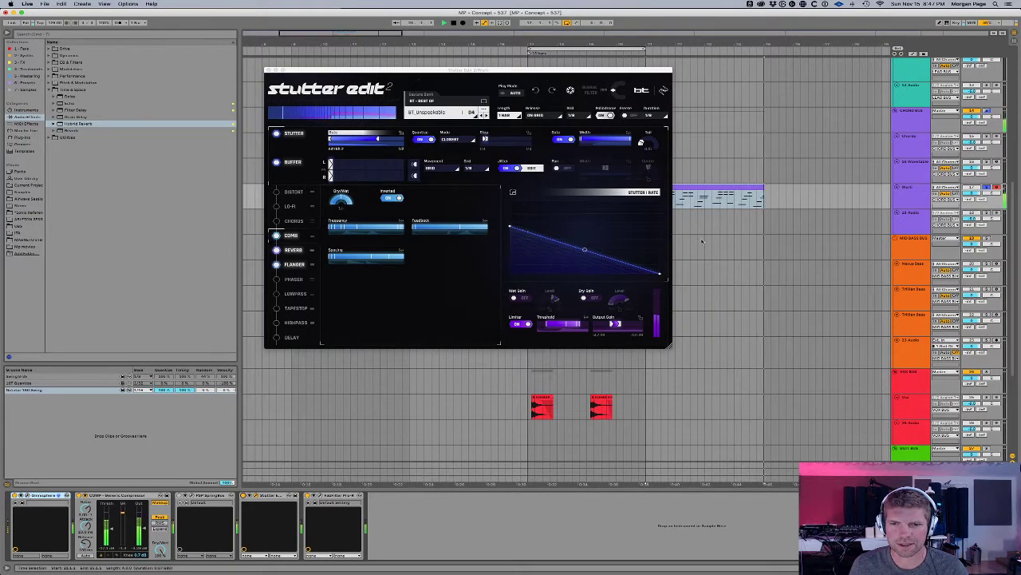
# Step: Audition further Stutter Edit 2 gestures on the Wurli, ending with BT_Gater_Wormhole from the gesture list
pyautogui.click(489, 116)
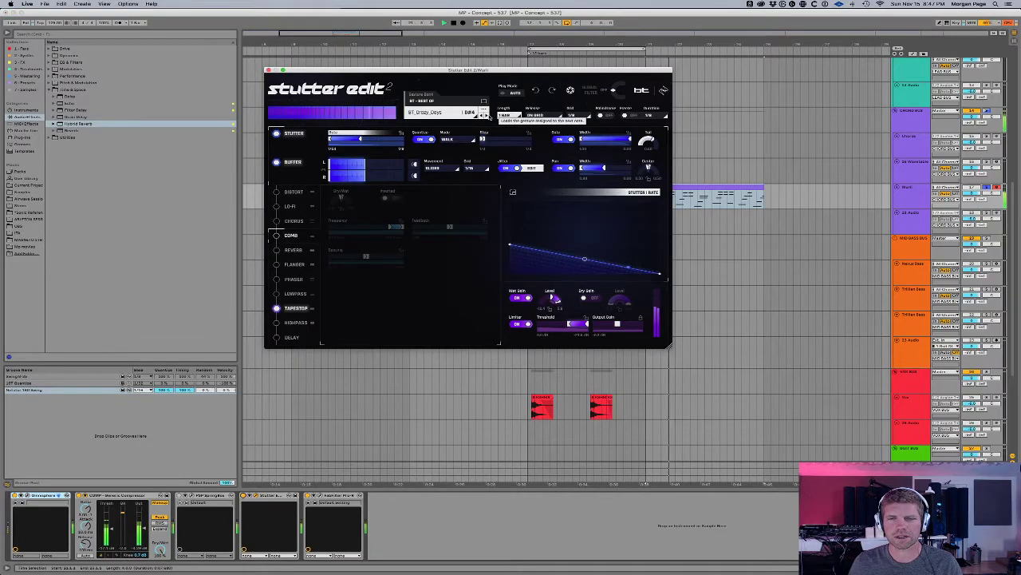
pyautogui.click(488, 116)
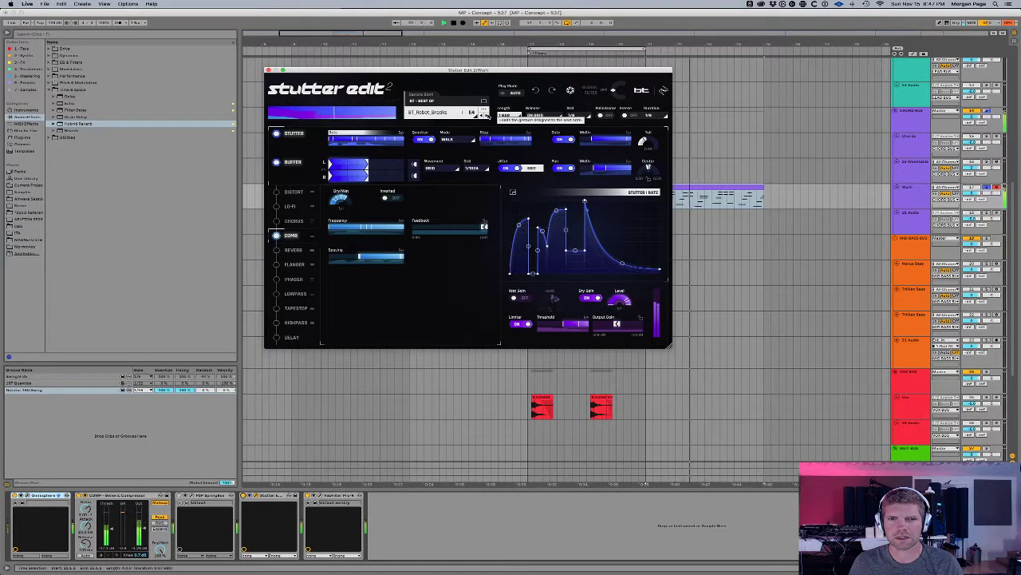
pyautogui.click(459, 113)
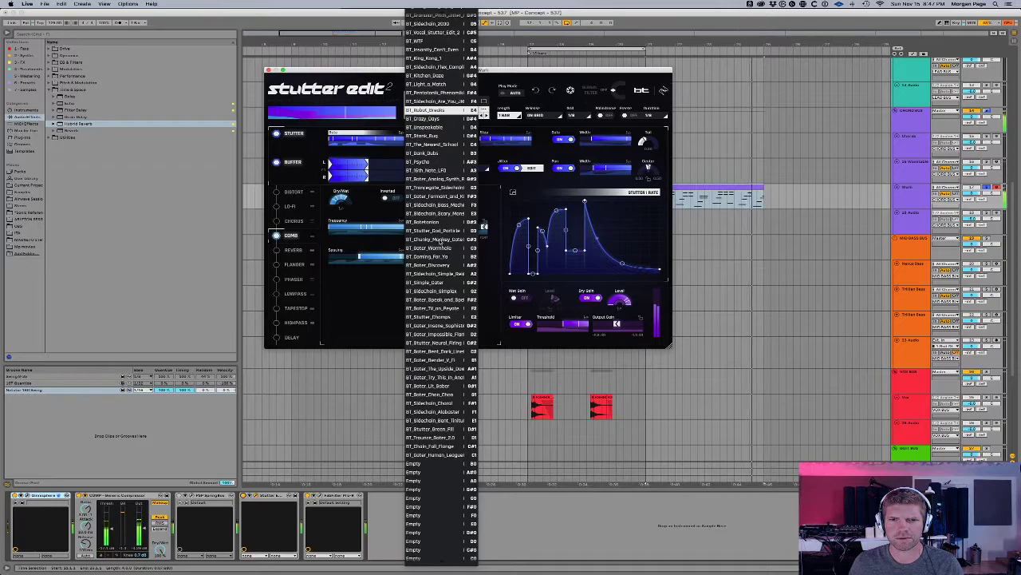
pyautogui.click(437, 249)
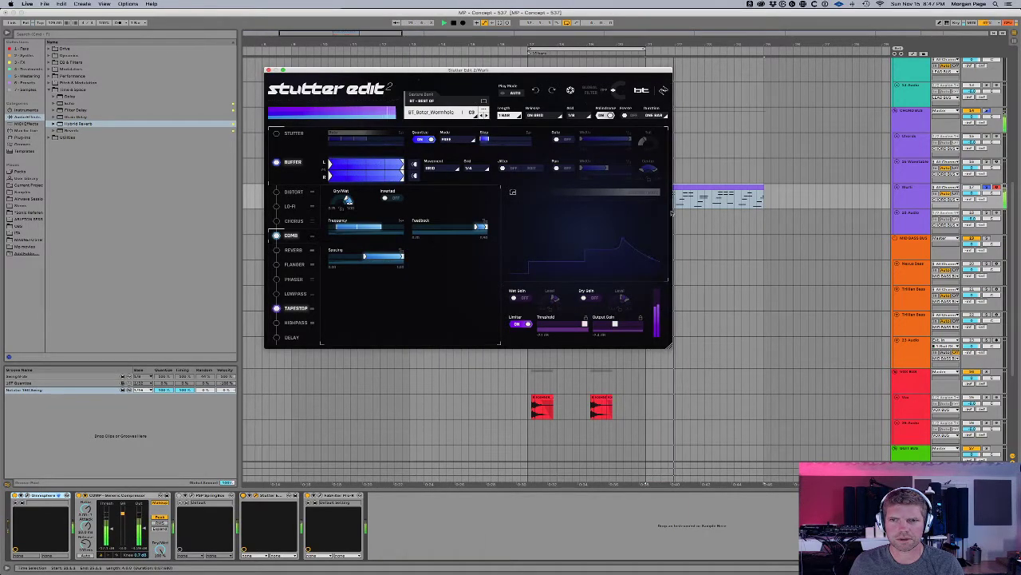
# Step: Audition the Chunky Monkey Gater and Stutter God Particle gestures on the Wurli, then load BT_Botatonion
pyautogui.click(484, 116)
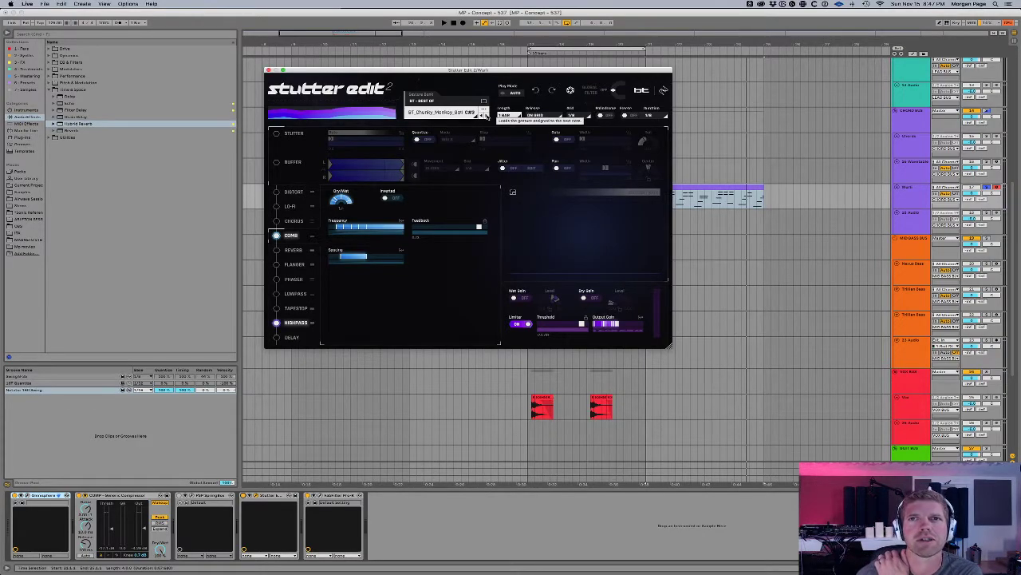
pyautogui.press('space')
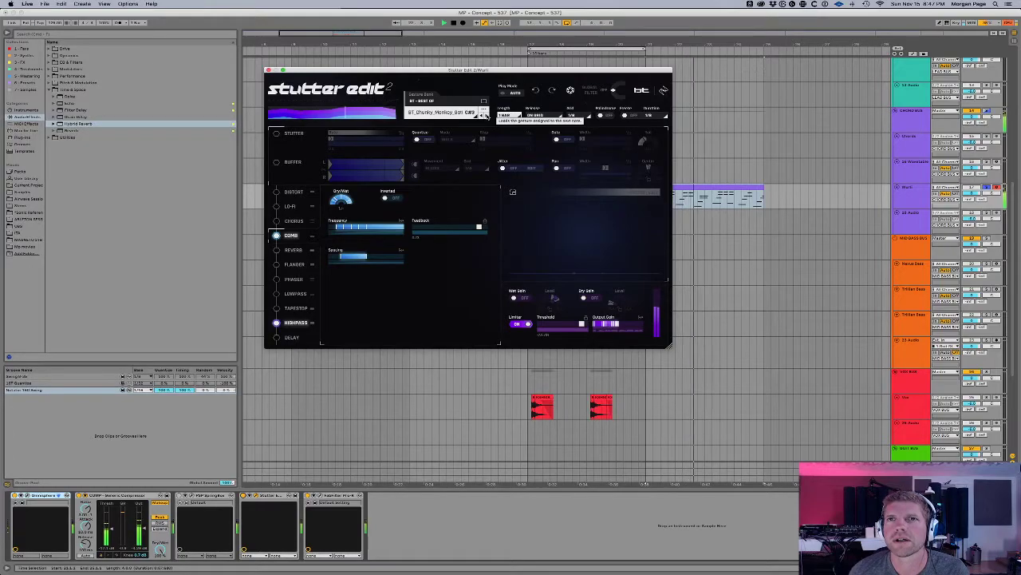
pyautogui.click(484, 114)
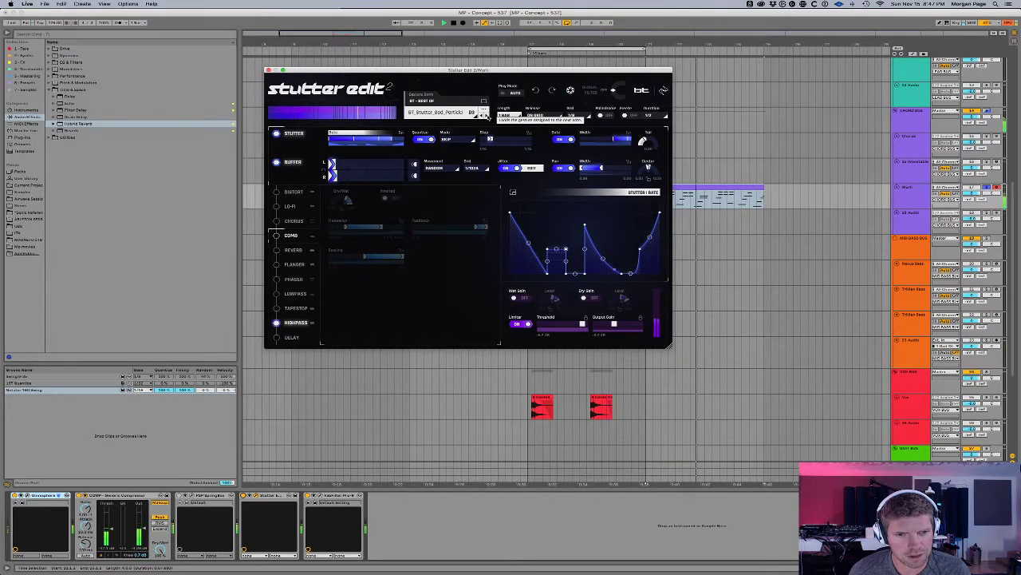
pyautogui.click(487, 116)
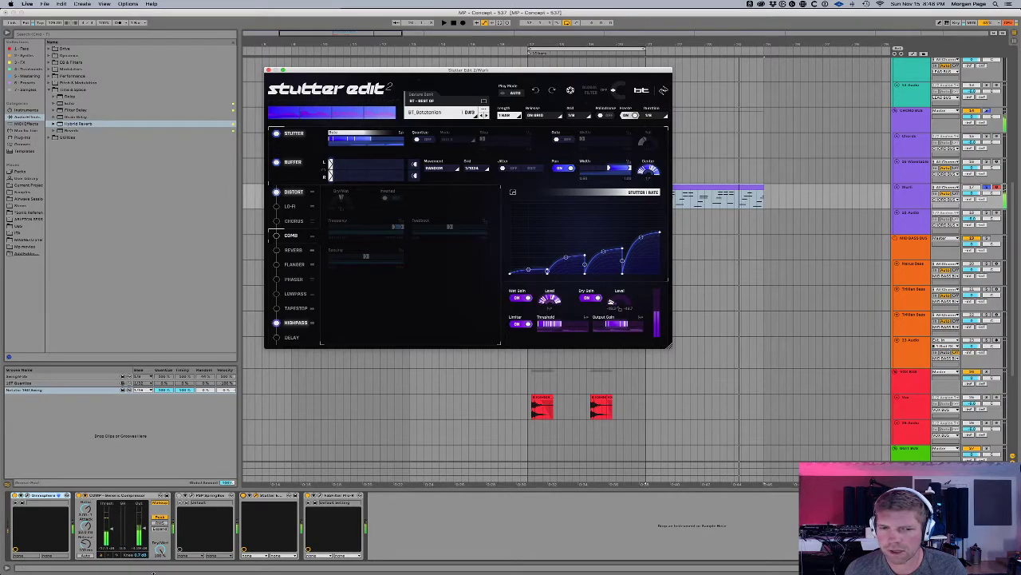
# Step: Bypass Stutter Edit 2 on the Wurli track, close its window and play the loop without the effect
pyautogui.click(245, 496)
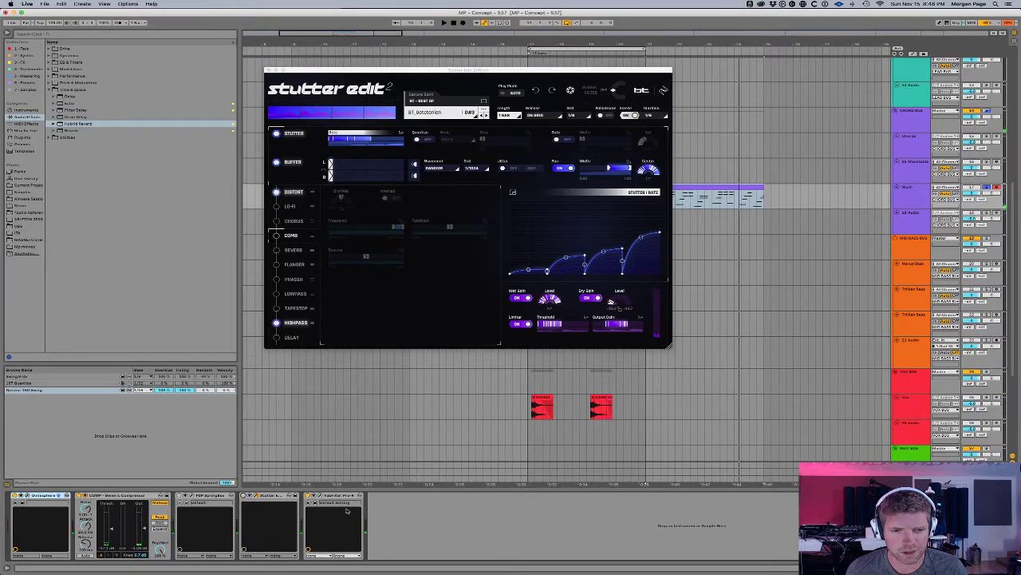
pyautogui.press('space')
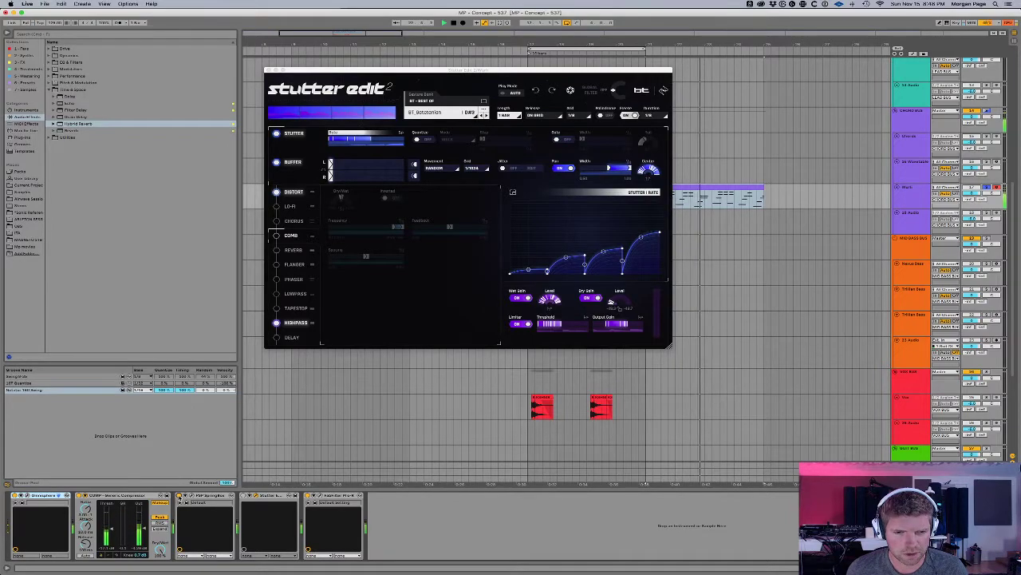
pyautogui.press('space')
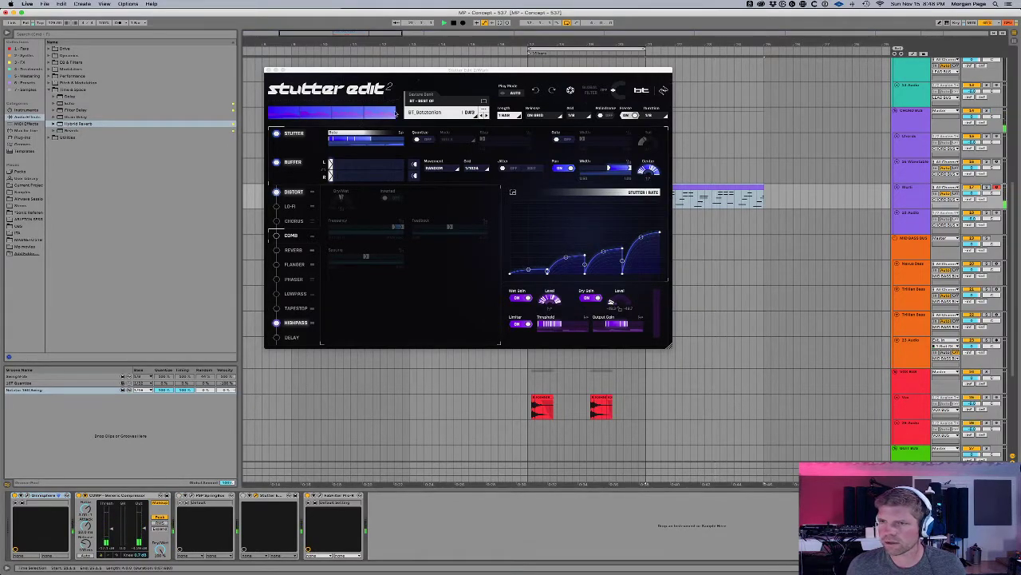
pyautogui.click(268, 70)
pyautogui.press('space')
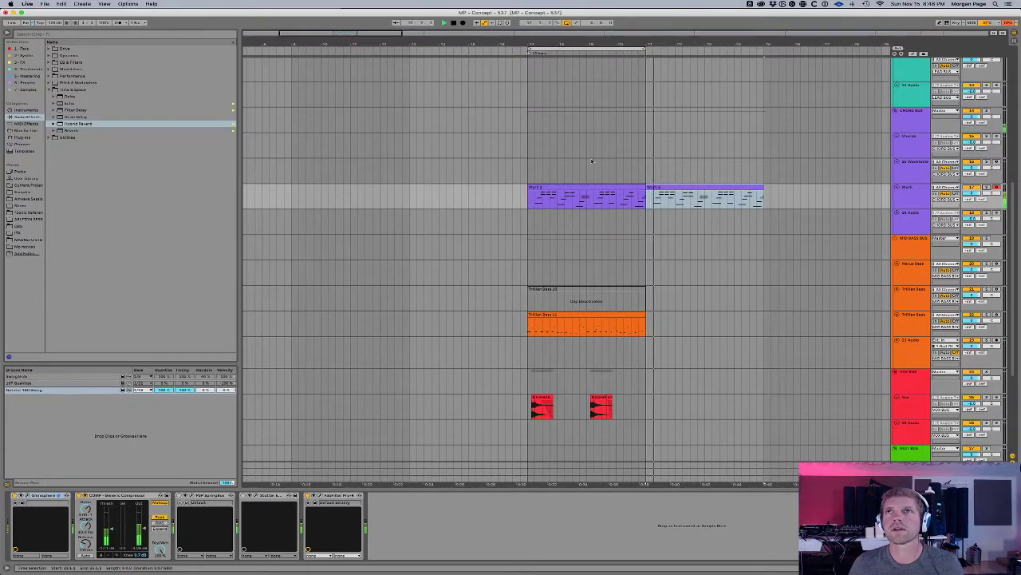
# Step: Duplicate the orange Trilian Bass clip directly after itself so it spans the second Wurli section
pyautogui.scroll(-5, 618, 229)
pyautogui.scroll(3, 618, 229)
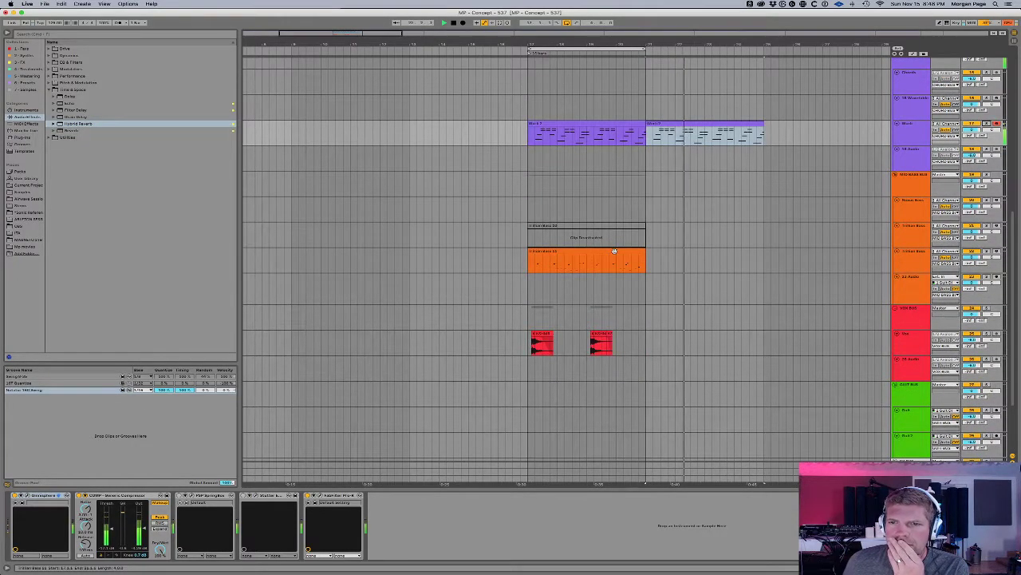
pyautogui.click(616, 250)
pyautogui.press('super+d')
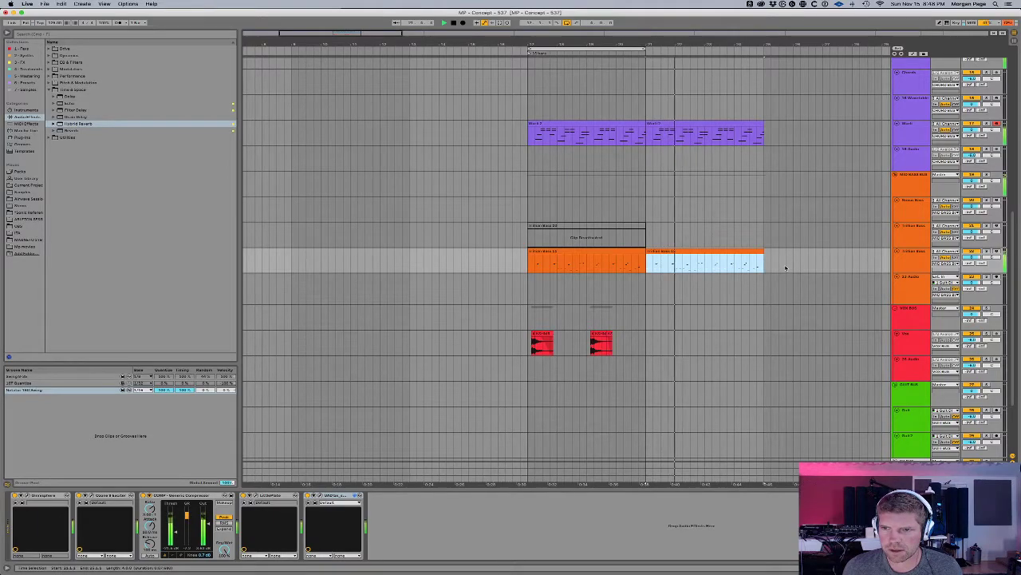
# Step: Duplicate the four-bar range holding the two Vox clips into the second section
pyautogui.scroll(3, 786, 268)
pyautogui.scroll(-2, 785, 265)
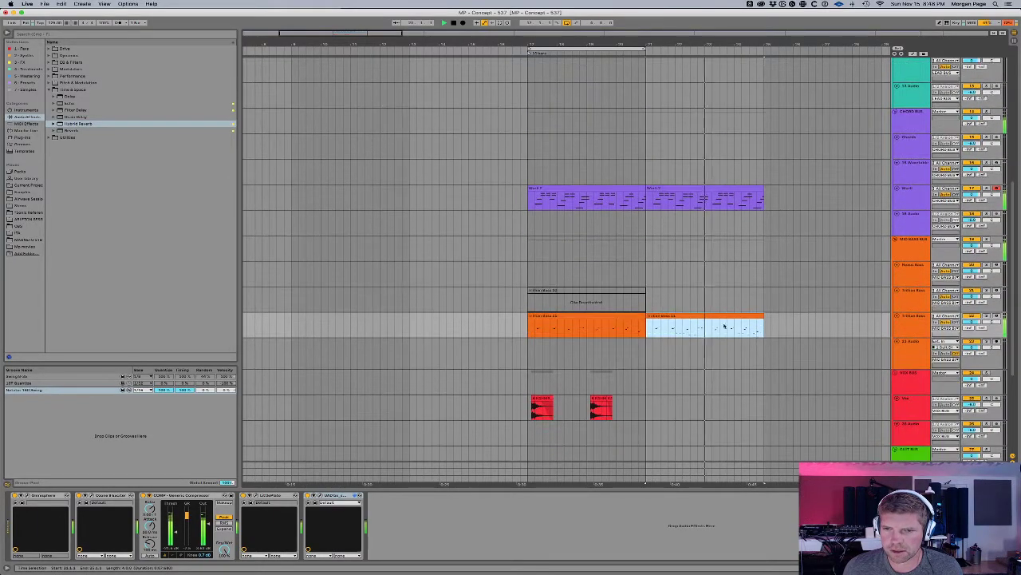
pyautogui.click(646, 409)
pyautogui.moveTo(646, 409); pyautogui.dragTo(527, 409)
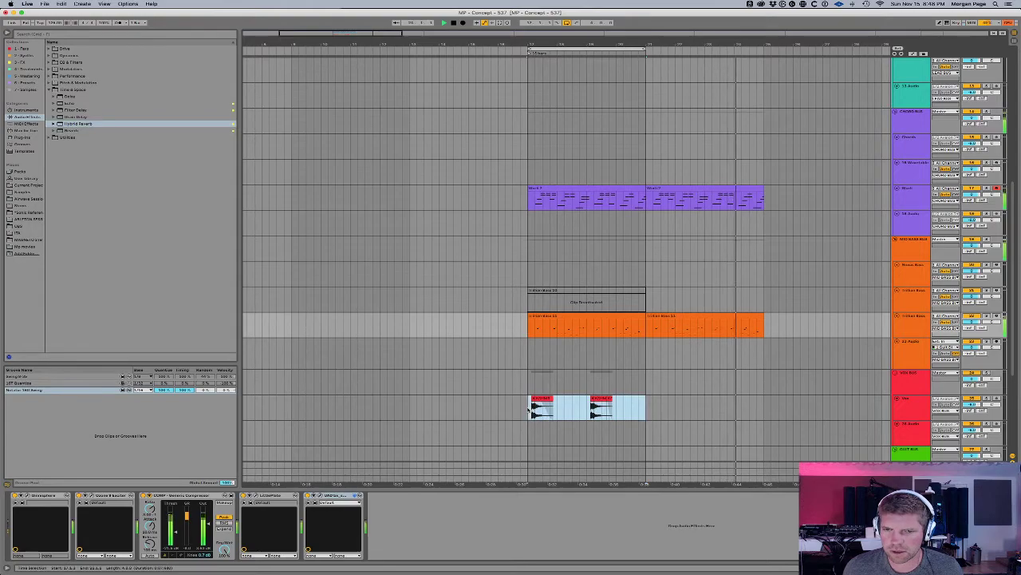
pyautogui.press('super+d')
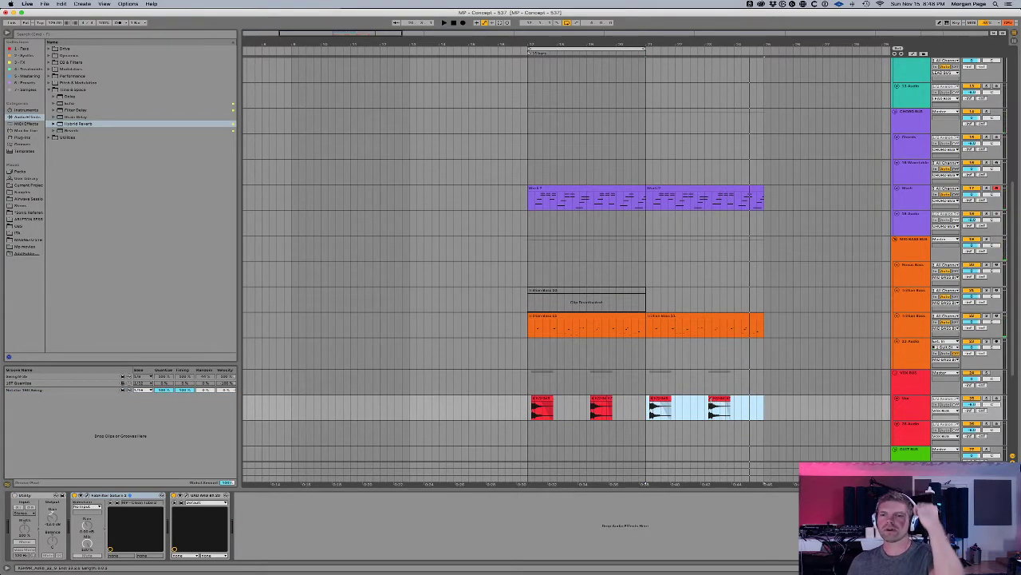
# Step: Solo the Vox track and listen to the duplicated vocal hits from the start of the second section
pyautogui.press('space')
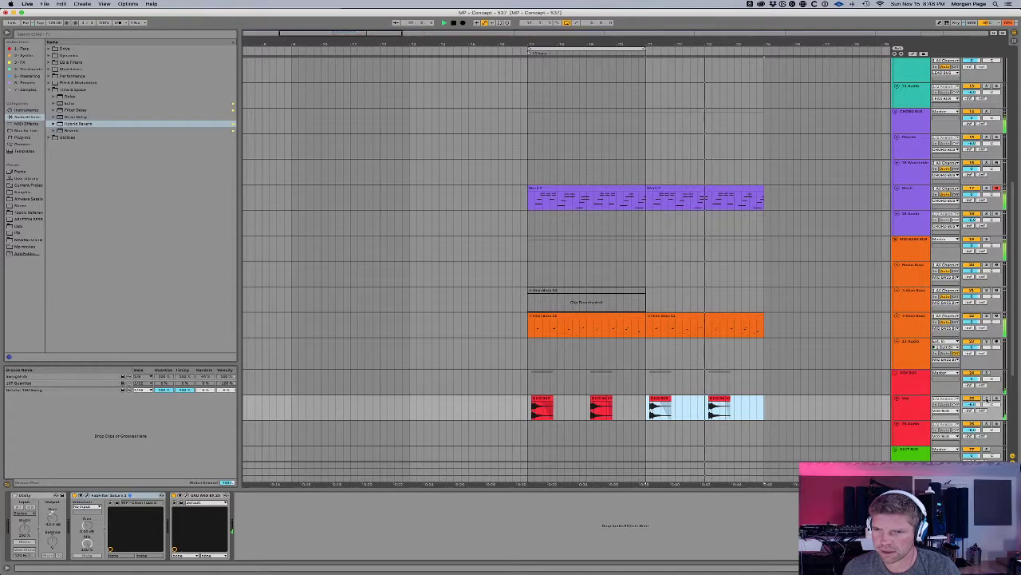
pyautogui.press('space')
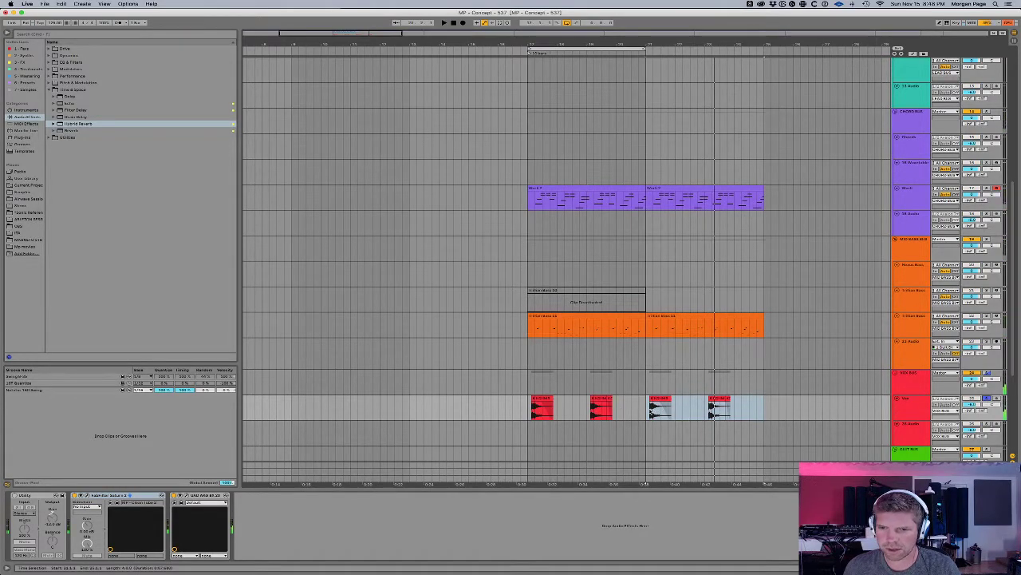
pyautogui.click(646, 411)
pyautogui.press('space')
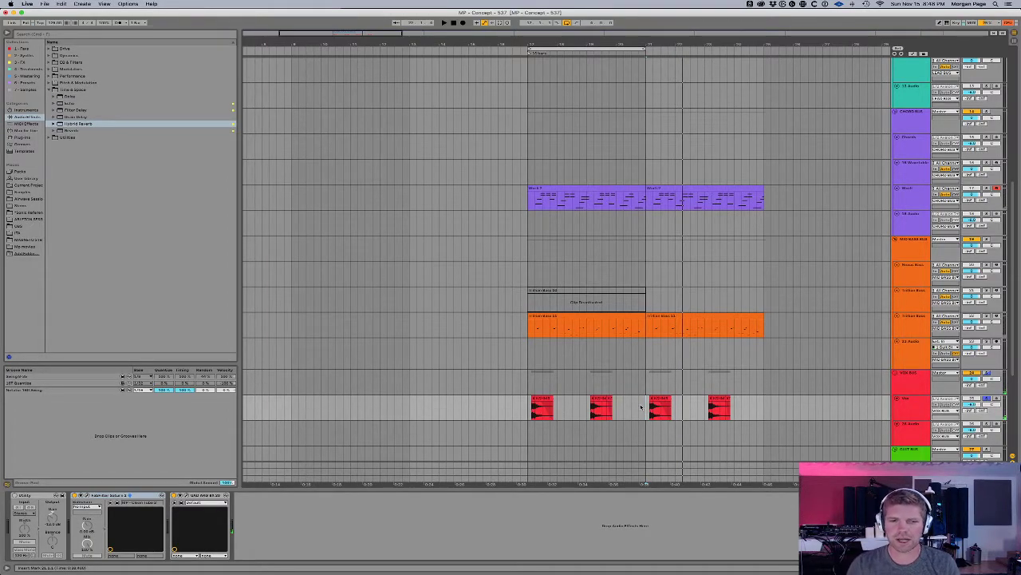
pyautogui.press('space')
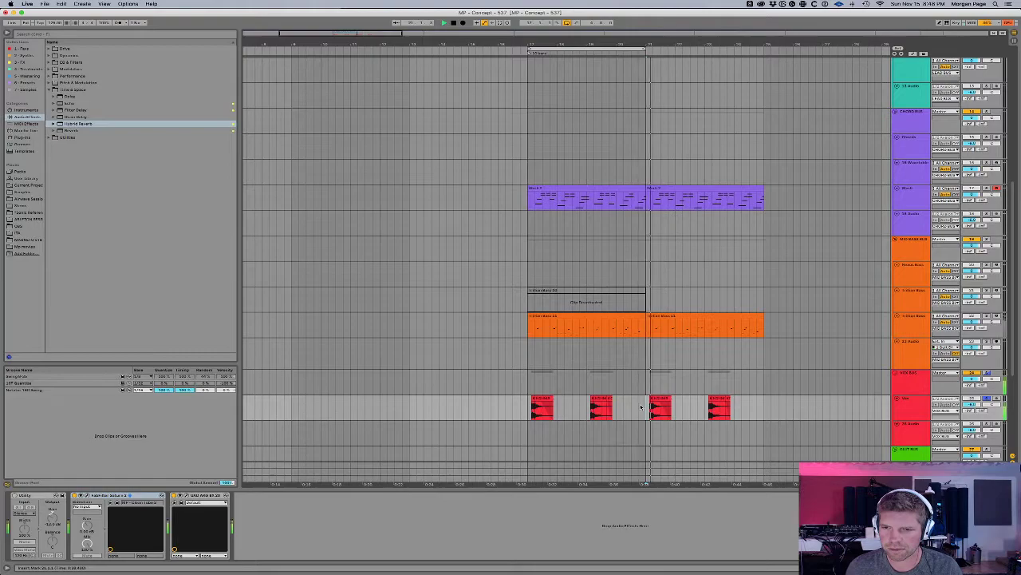
pyautogui.press('space')
# Step: Insert EchoBoy Jr. from the FX collection on the Vox track, just before the UAD reverb
pyautogui.click(32, 64)
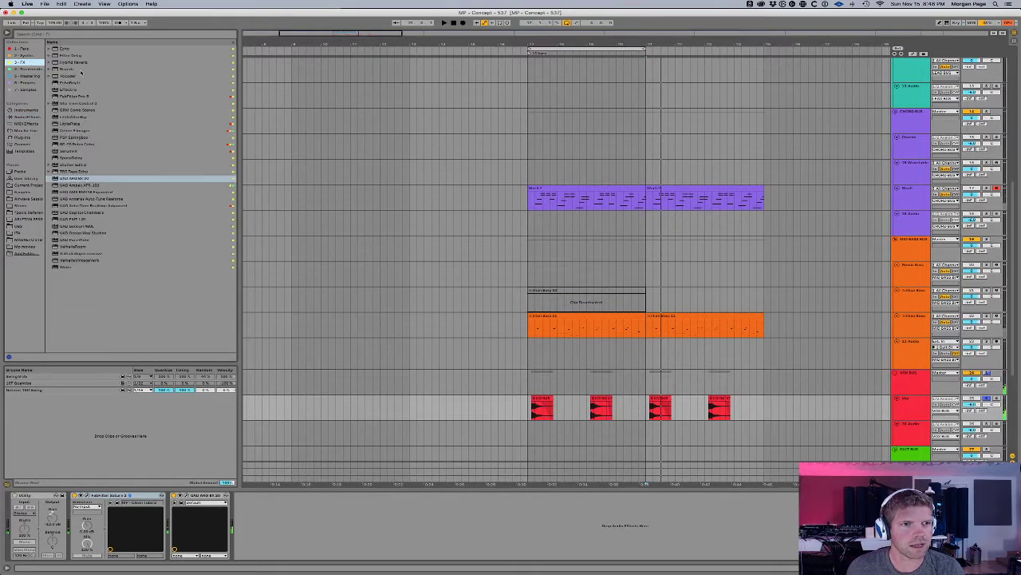
pyautogui.click(78, 83)
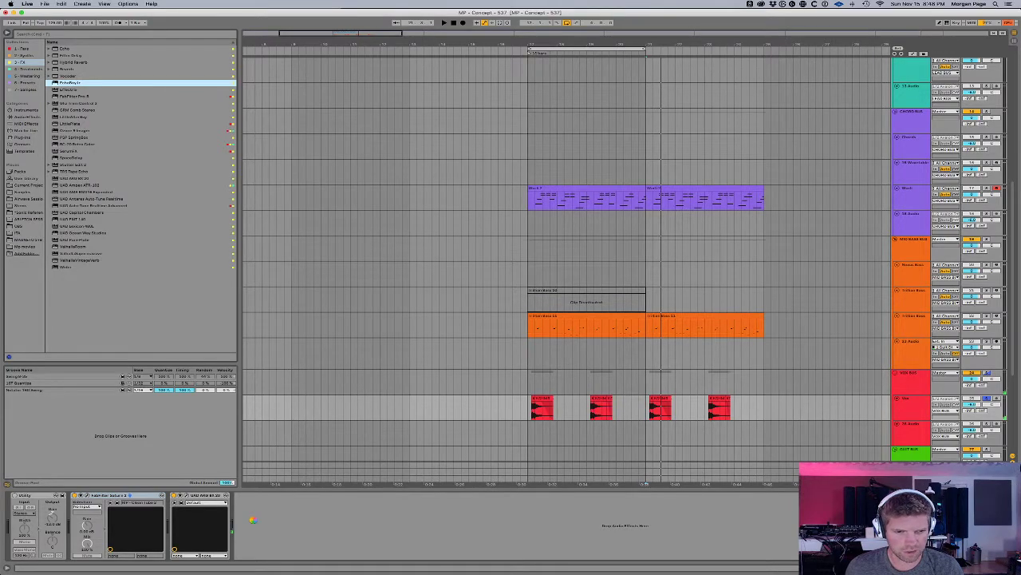
pyautogui.moveTo(252, 520)
pyautogui.mouseDown()
pyautogui.moveTo(218, 504)
pyautogui.moveTo(175, 518)
pyautogui.mouseUp()
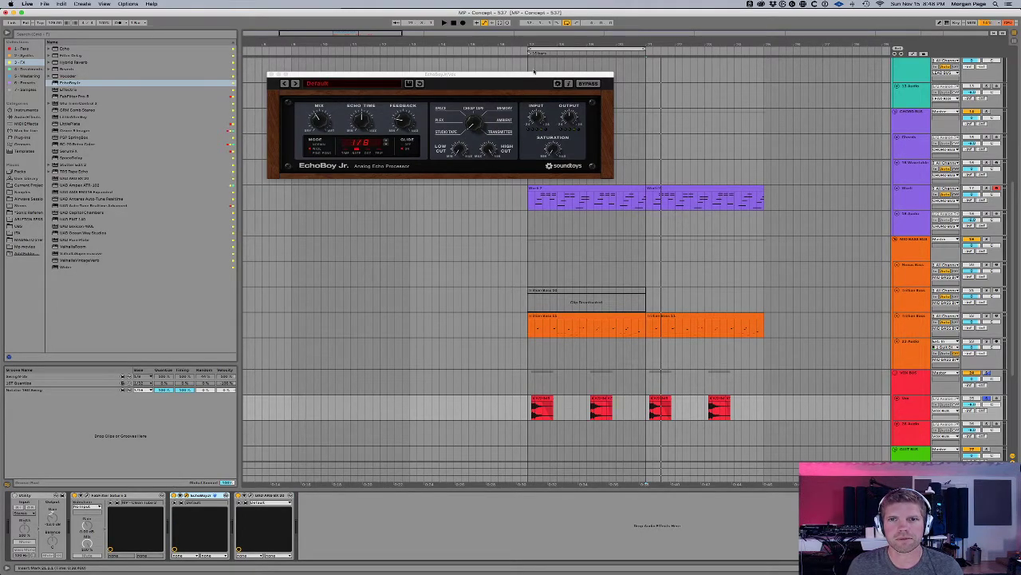
pyautogui.moveTo(534, 73); pyautogui.dragTo(590, 174)
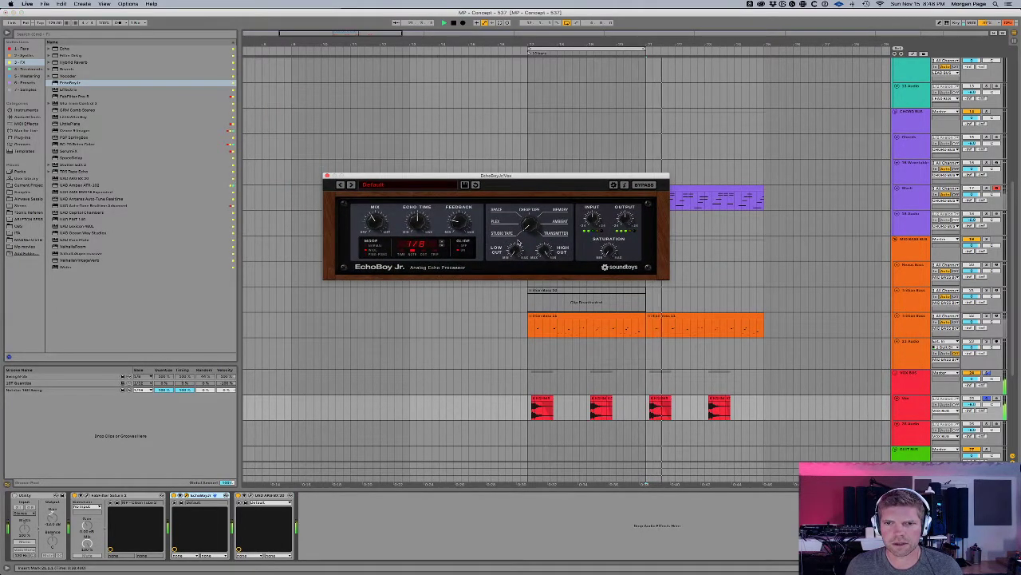
# Step: Set EchoBoy Jr. to the Space echo style and Ping Pong mode, and replay the soloed vocal hits
pyautogui.click(498, 210)
pyautogui.click(384, 254)
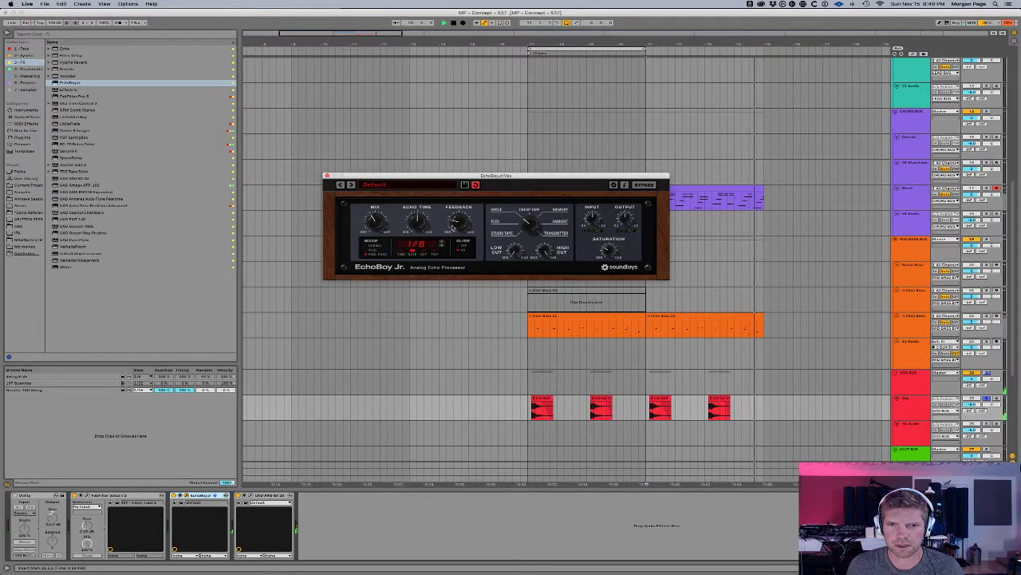
pyautogui.press('space')
pyautogui.press('space')
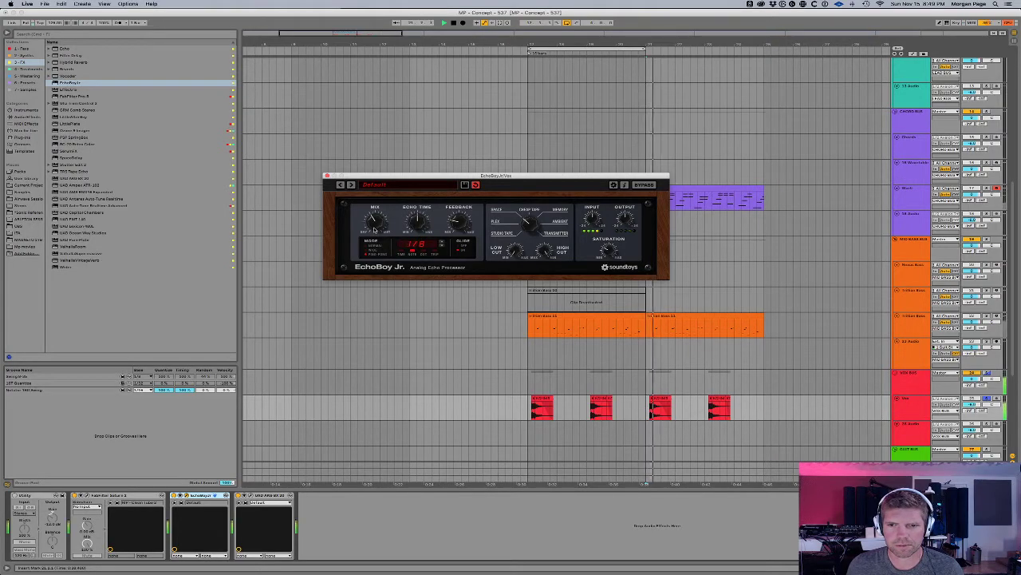
pyautogui.press('space')
pyautogui.press('space')
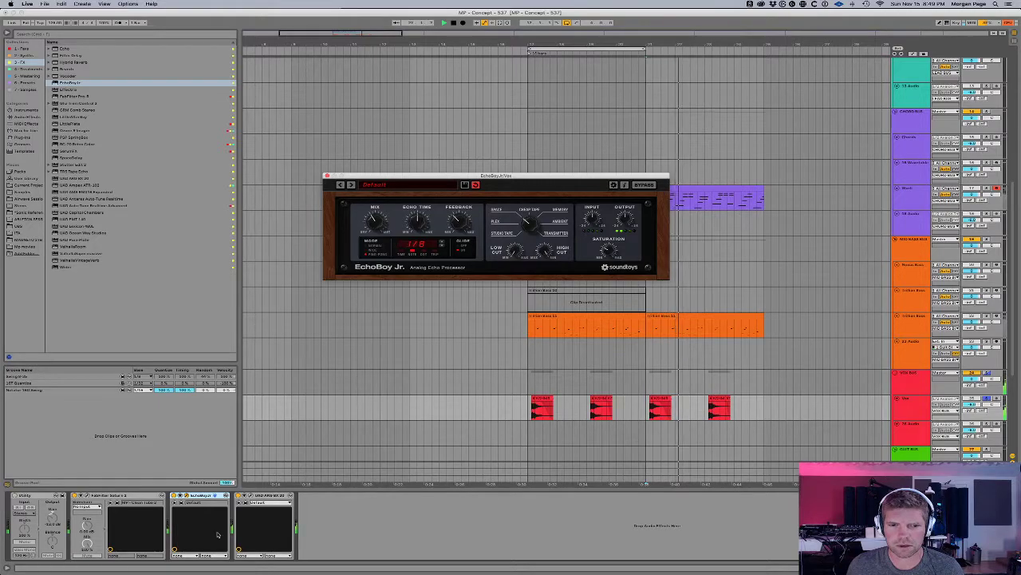
# Step: Unsolo the Vox track, play the echoed vocals with the full mix, and close the EchoBoy Jr. window
pyautogui.click(987, 399)
pyautogui.press('space')
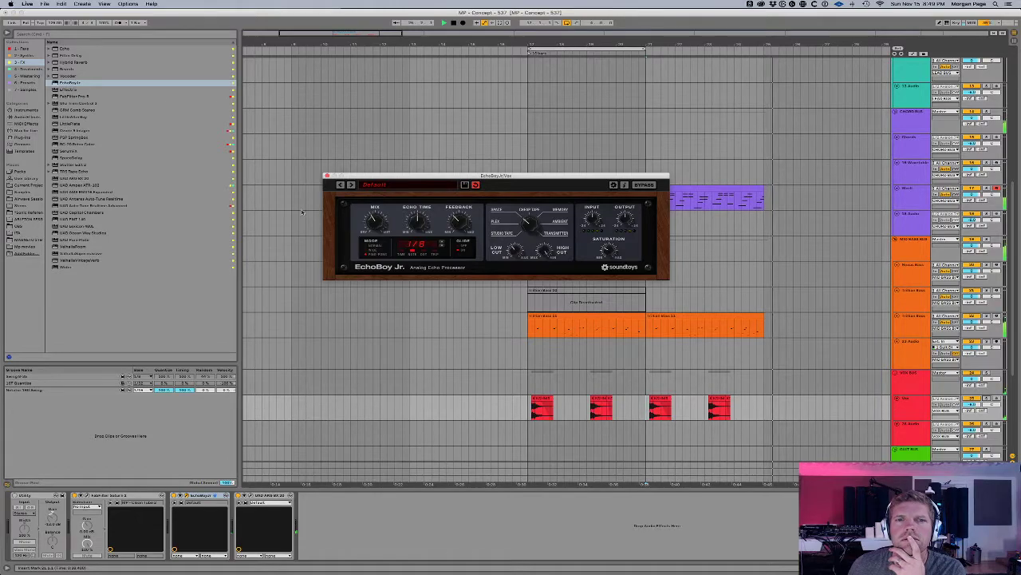
pyautogui.click(328, 175)
pyautogui.press('space')
pyautogui.press('space')
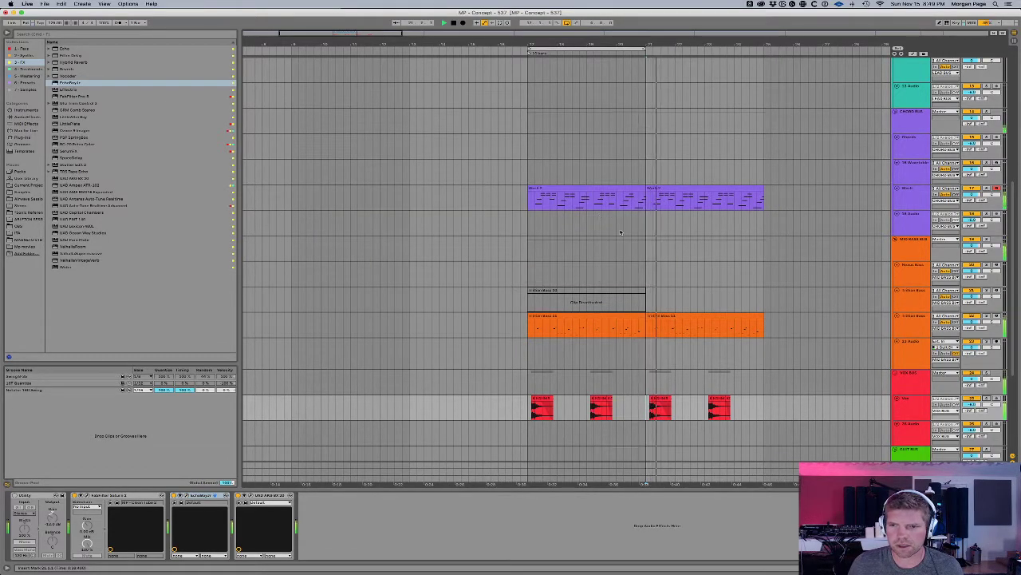
# Step: Put the playback position at the start of the second section and listen to the full arrangement from there
pyautogui.scroll(-5, 682, 214)
pyautogui.click(651, 301)
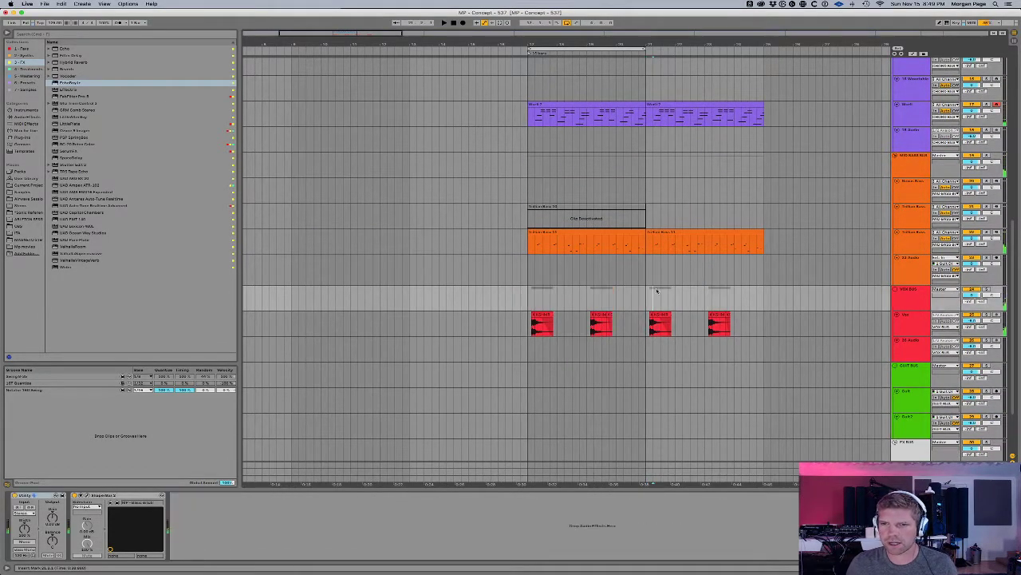
pyautogui.scroll(5, 654, 295)
pyautogui.scroll(-5, 659, 289)
pyautogui.click(646, 289)
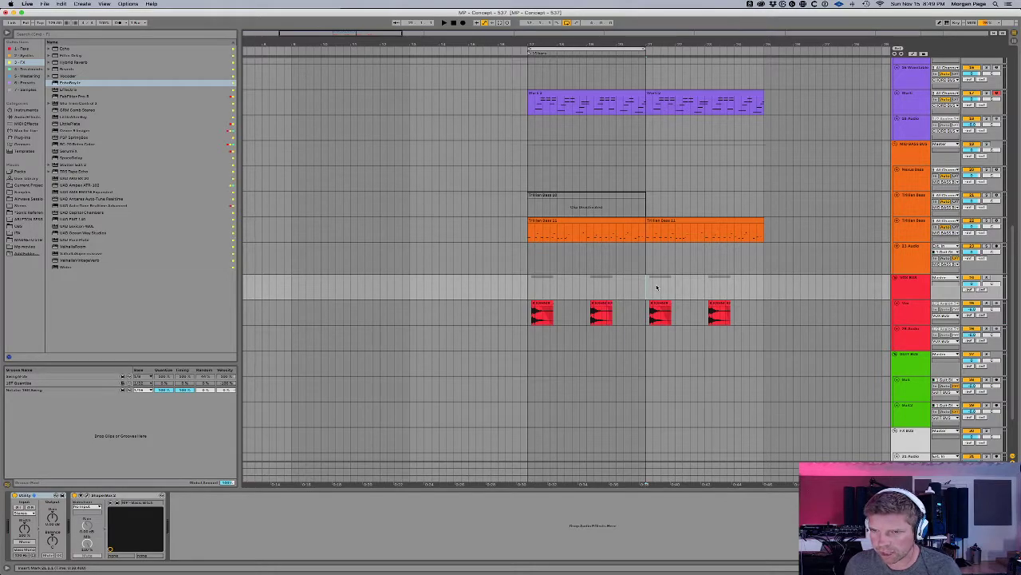
pyautogui.click(644, 348)
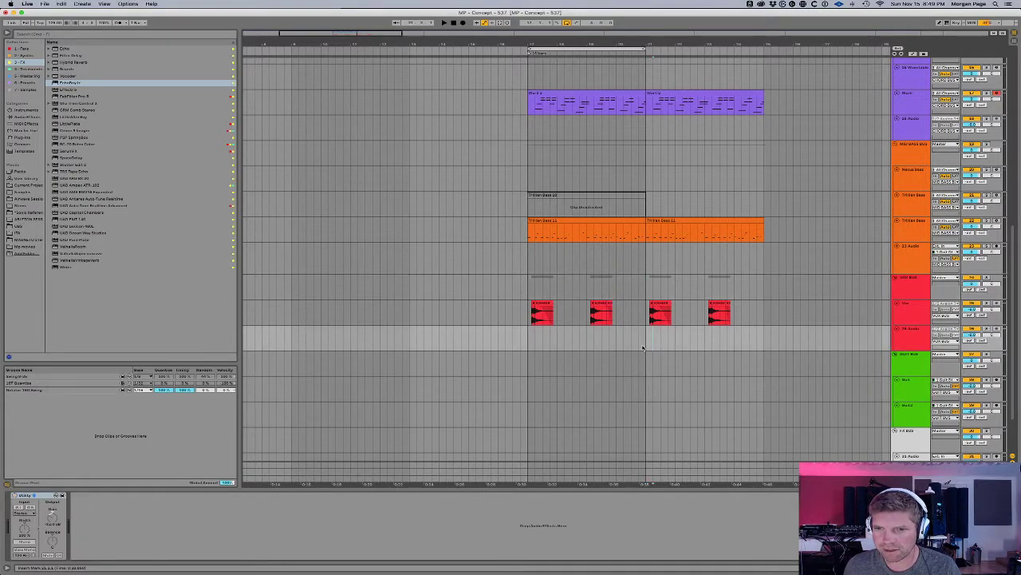
pyautogui.press('space')
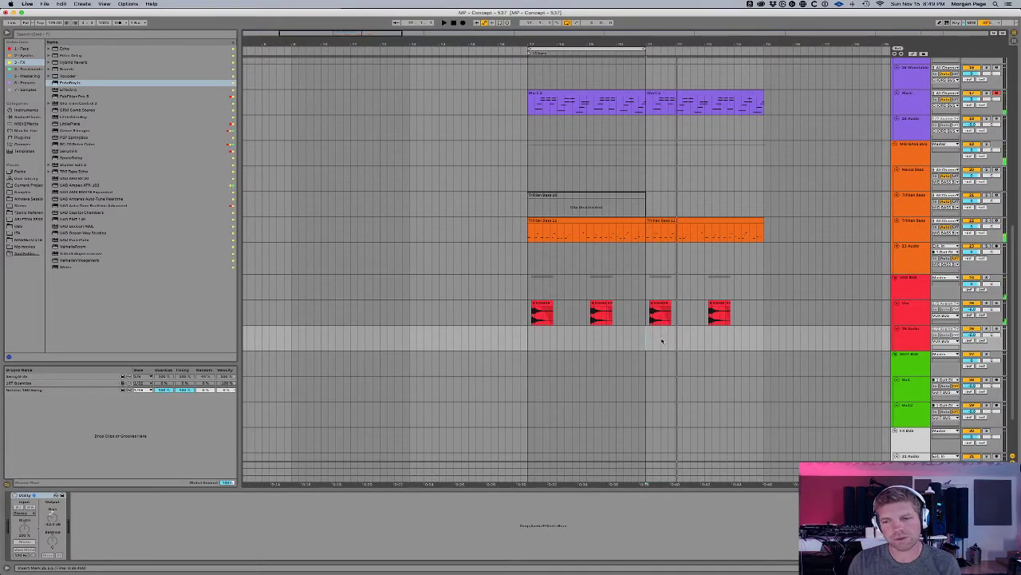
pyautogui.press('space')
pyautogui.press('space')
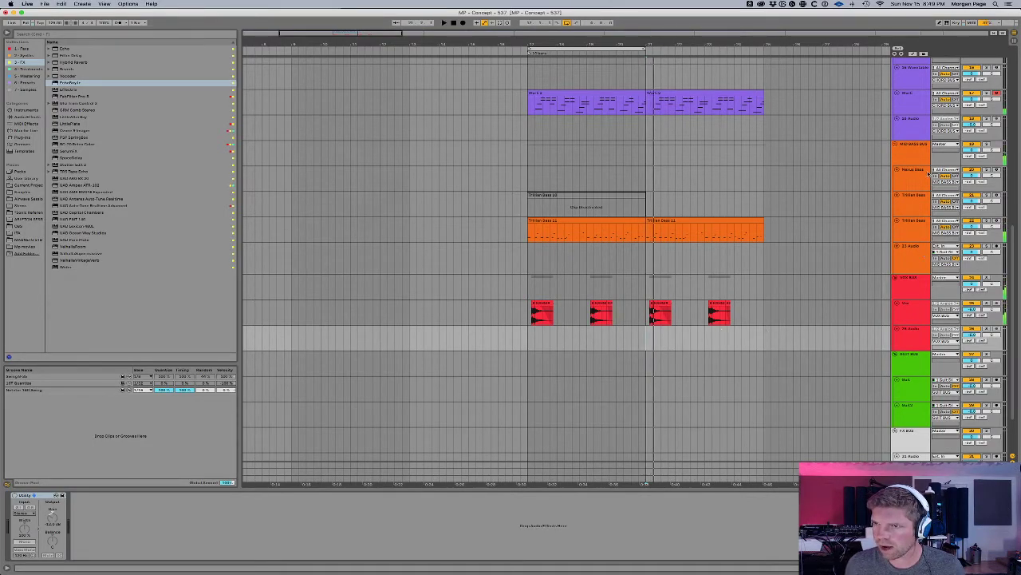
# Step: Arm the Trilian Bass track holding the deactivated clip and open its Omnisphere/Trilian instrument
pyautogui.scroll(3, 925, 181)
pyautogui.click(915, 292)
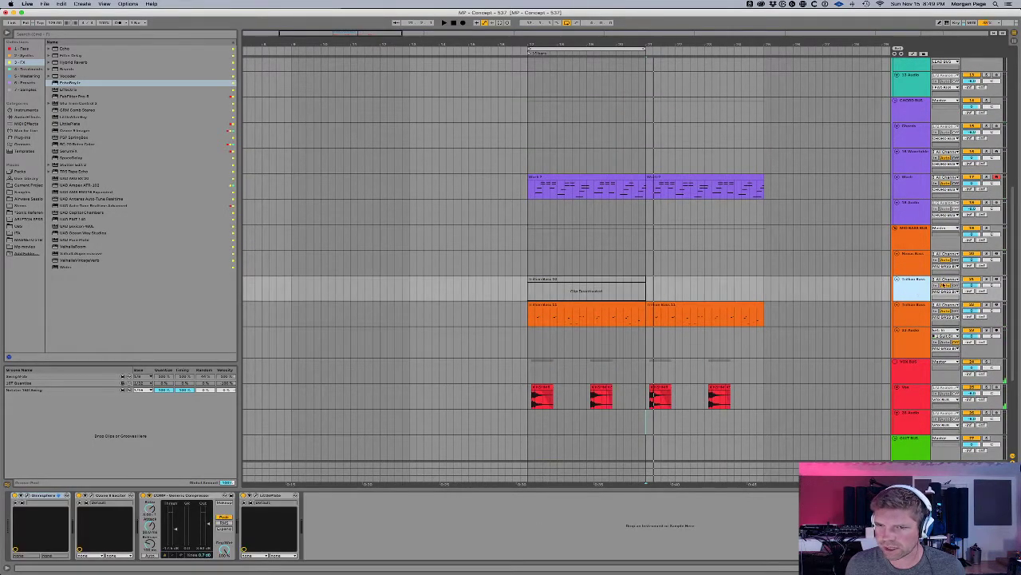
pyautogui.click(996, 280)
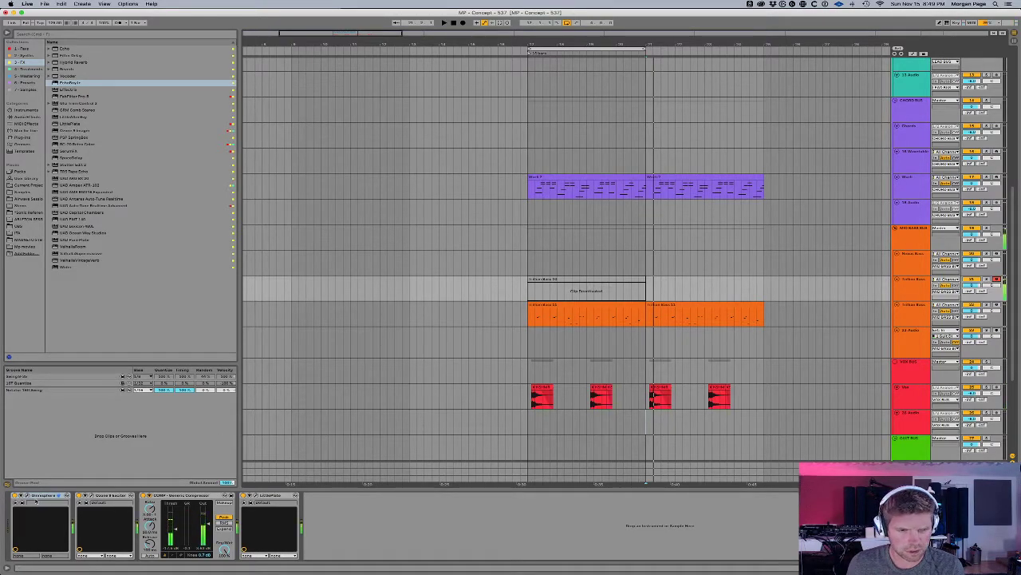
pyautogui.click(27, 496)
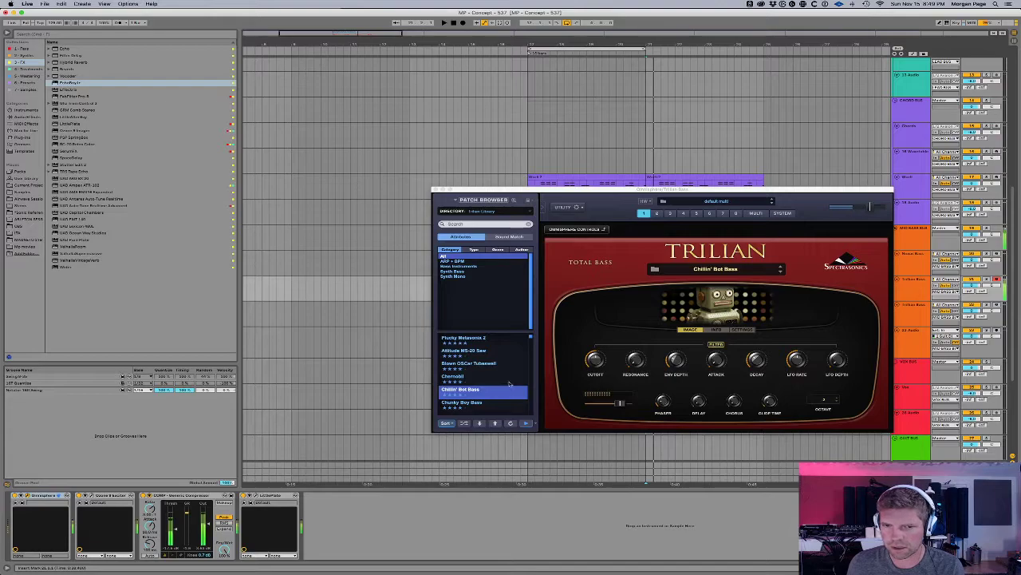
# Step: Audition the Chunky Boy Bass and Blown OSCar Tubeswell patches, load Attitude MS-20 Saw, and close the instrument window
pyautogui.click(489, 403)
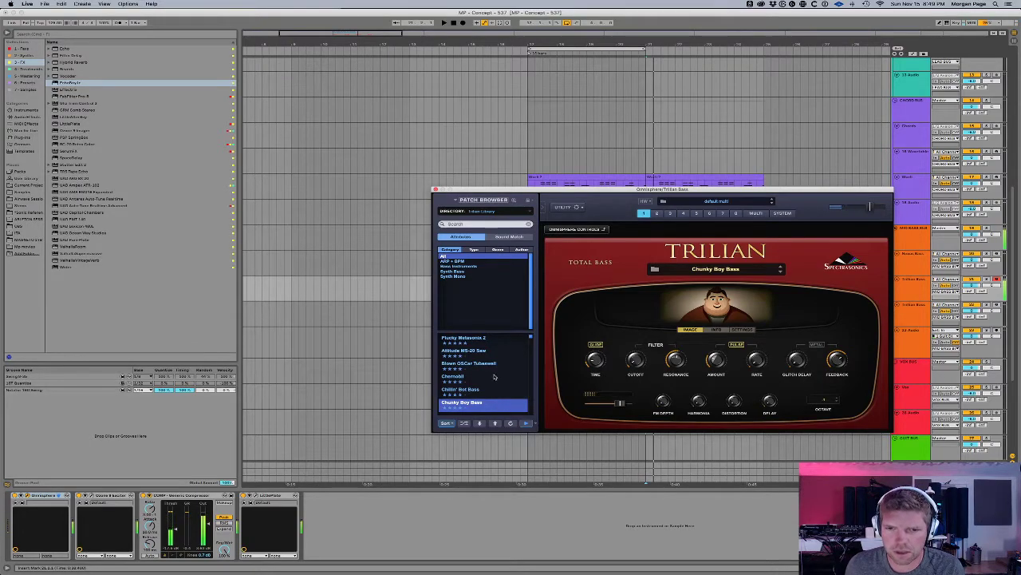
pyautogui.click(494, 367)
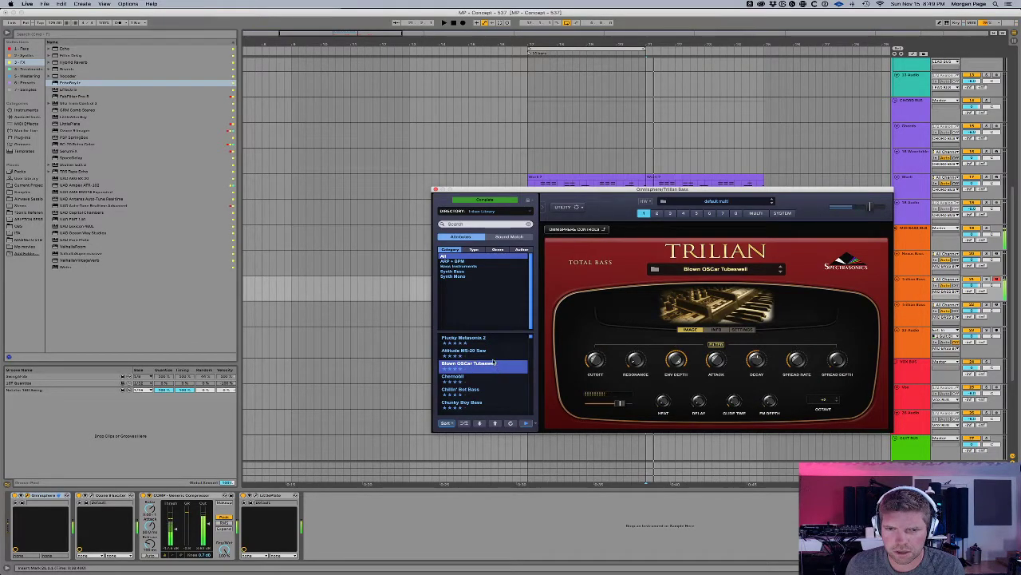
pyautogui.click(494, 352)
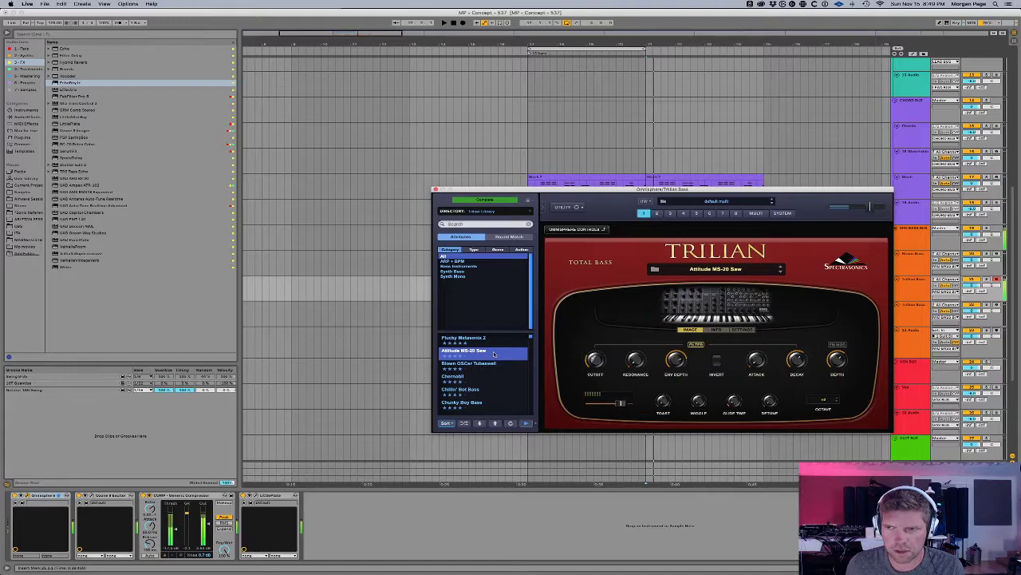
pyautogui.click(435, 191)
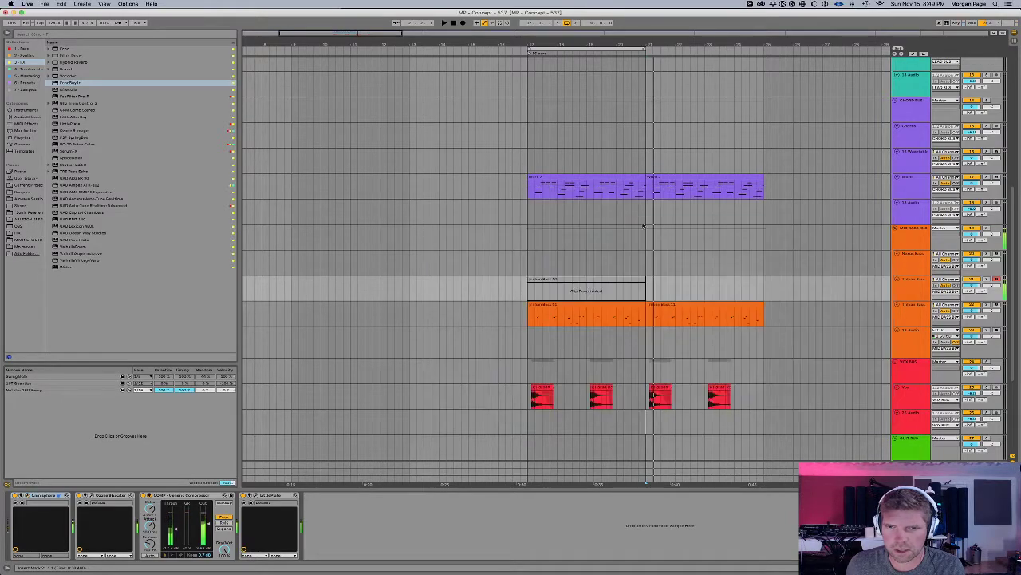
# Step: Show automation on the Mid Bass Bus, set ShaperBox 2's Master Mix envelope to 0 across the second section, and play it
pyautogui.click(922, 243)
pyautogui.press('a')
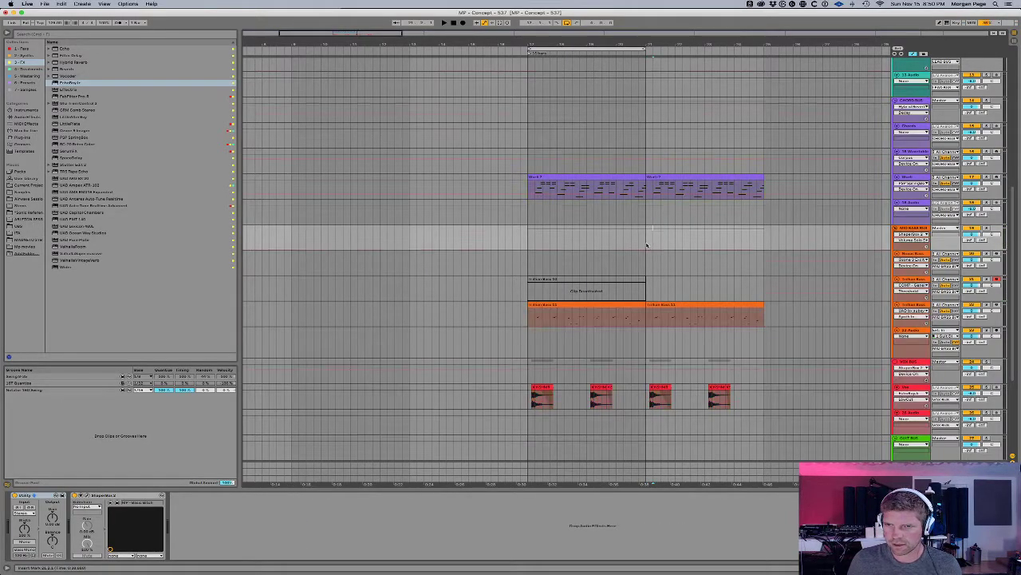
pyautogui.click(90, 495)
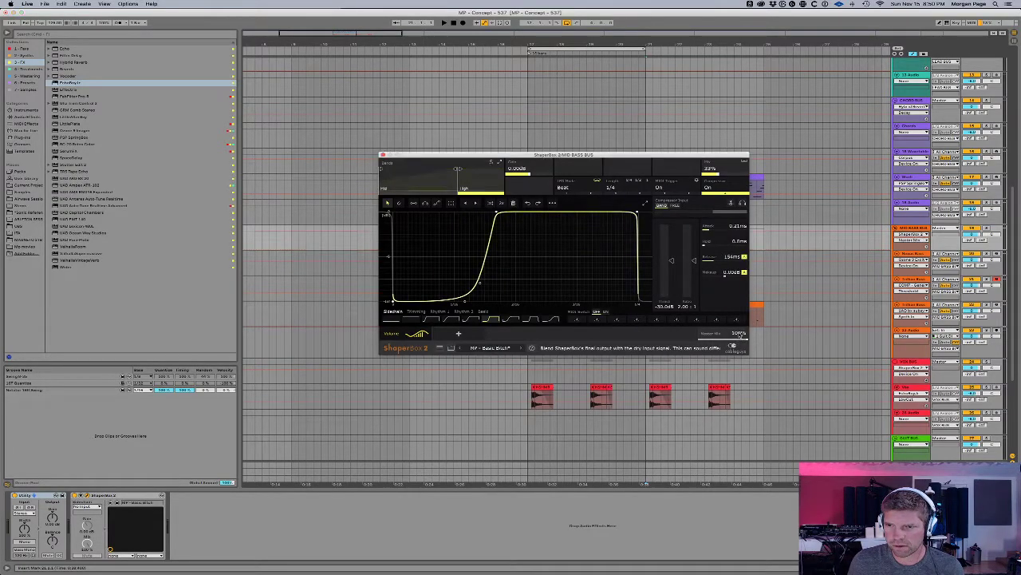
pyautogui.click(383, 155)
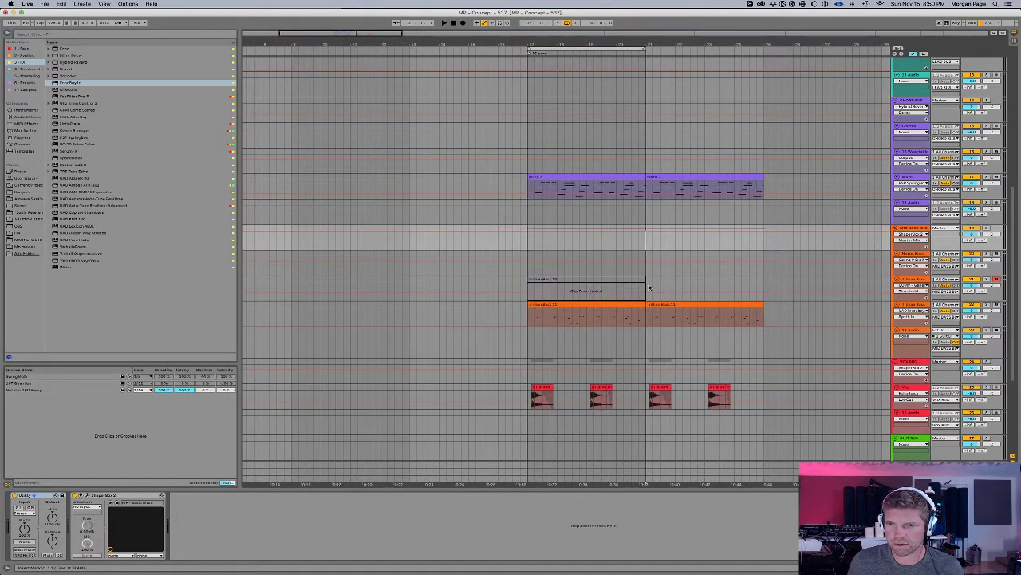
pyautogui.moveTo(648, 245); pyautogui.dragTo(769, 249)
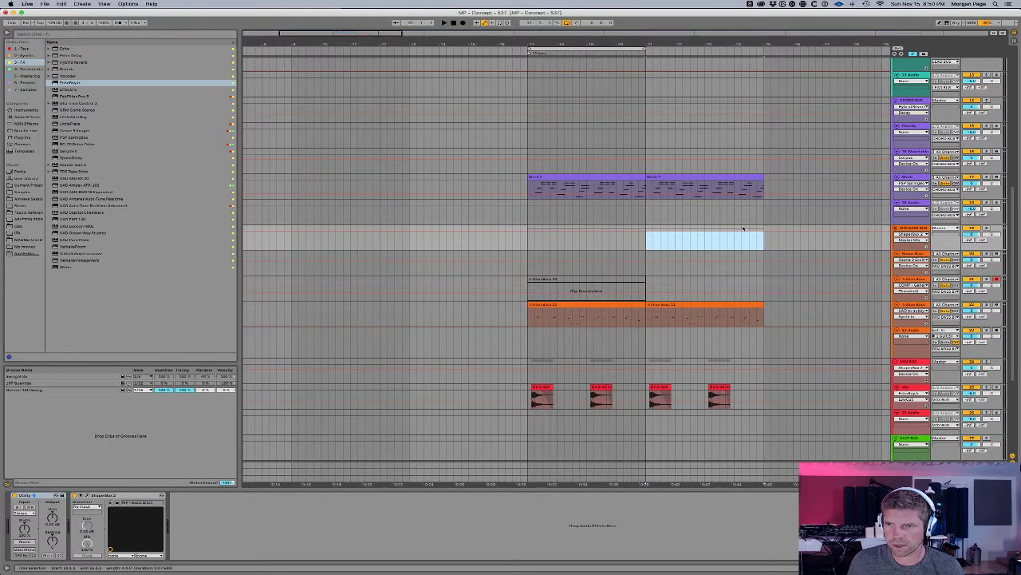
pyautogui.press('space')
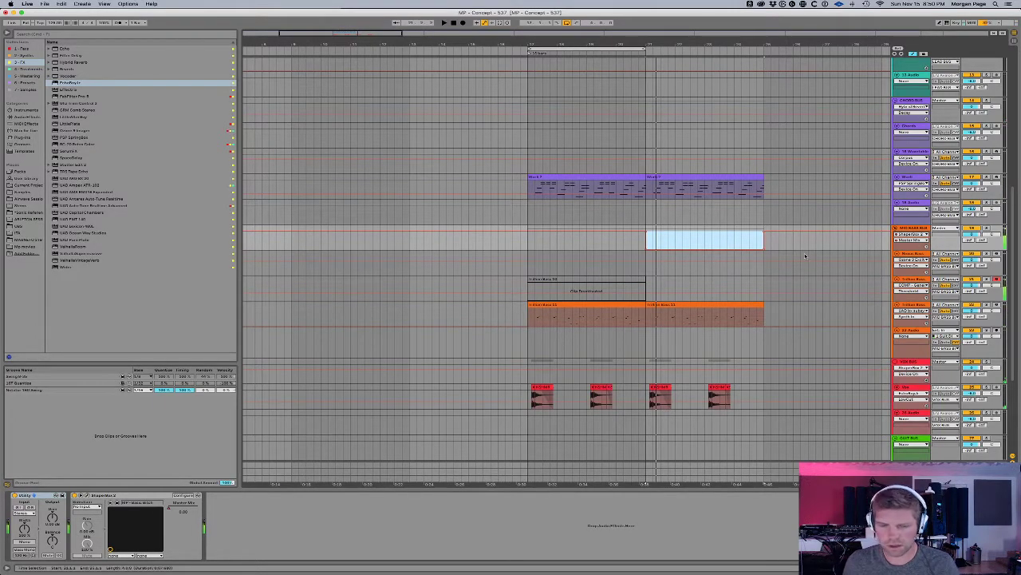
# Step: In Trilian on the upper Trilian Bass track, audition Blown OSCar Tubeswell, Chunky Boy Bass and Control Voltage SEM, load Covert Chorus Bass, and close the instrument
pyautogui.click(918, 284)
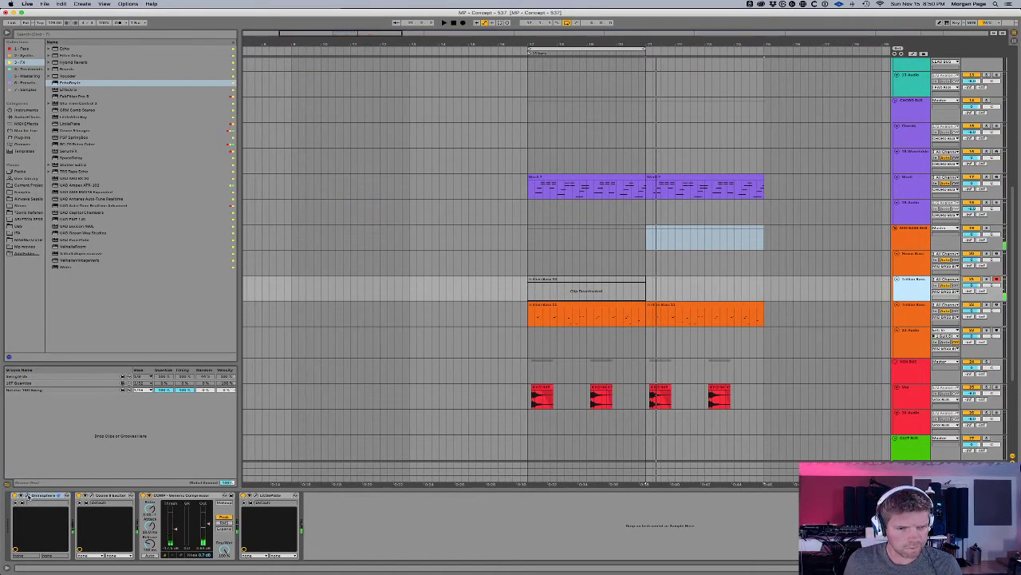
pyautogui.click(28, 496)
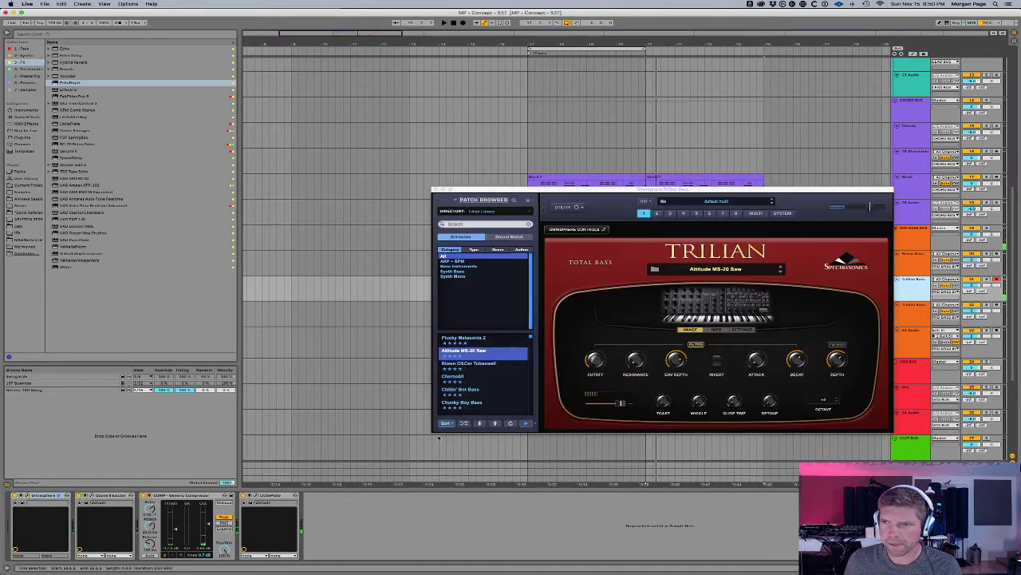
pyautogui.click(484, 365)
pyautogui.scroll(-2, 483, 372)
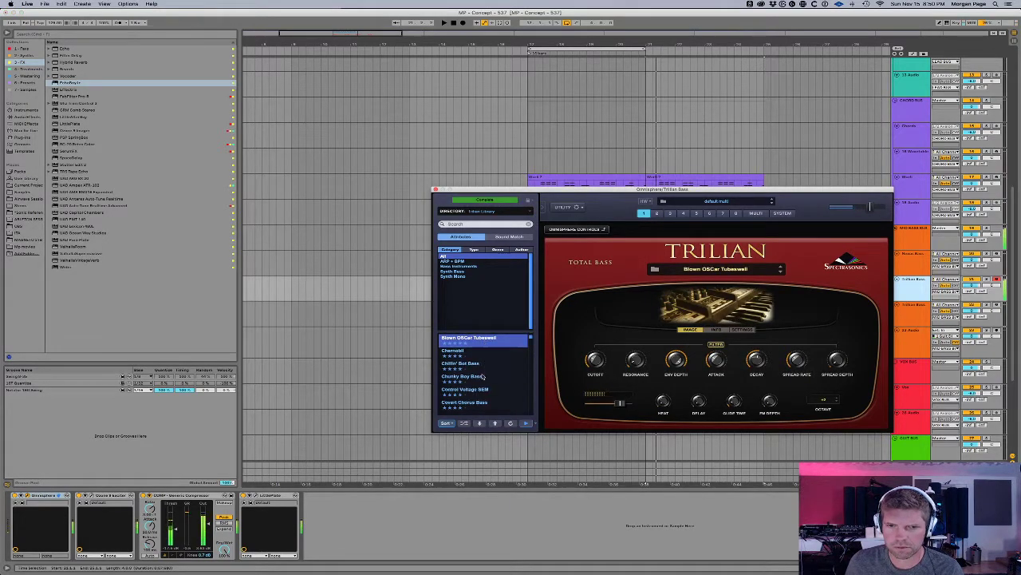
pyautogui.click(484, 376)
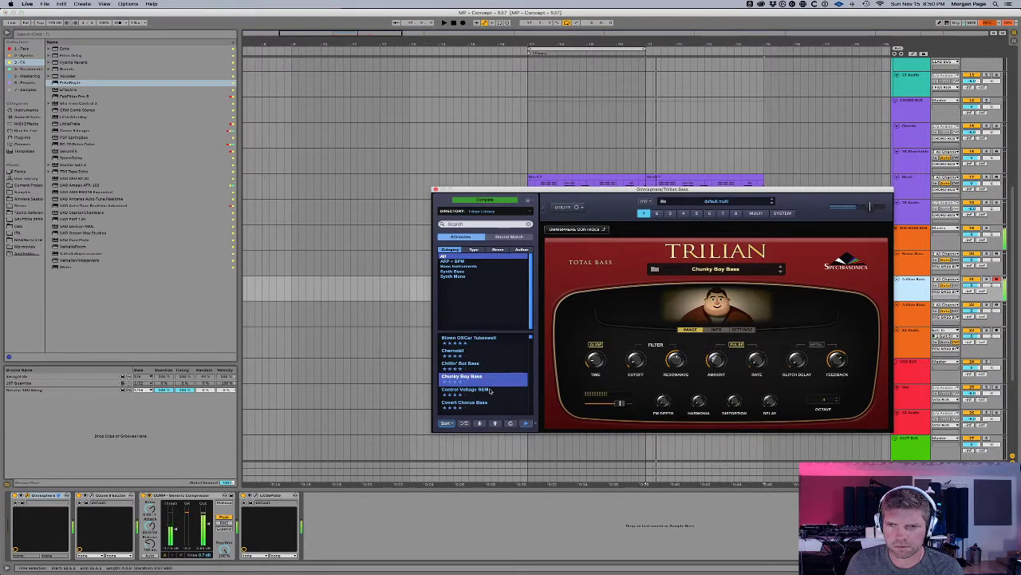
pyautogui.click(490, 389)
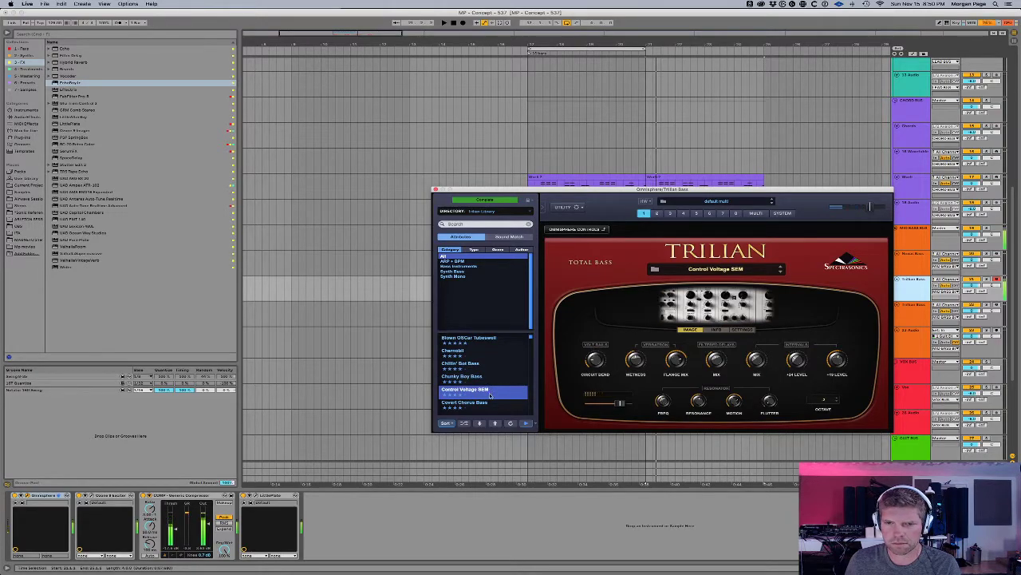
pyautogui.click(490, 402)
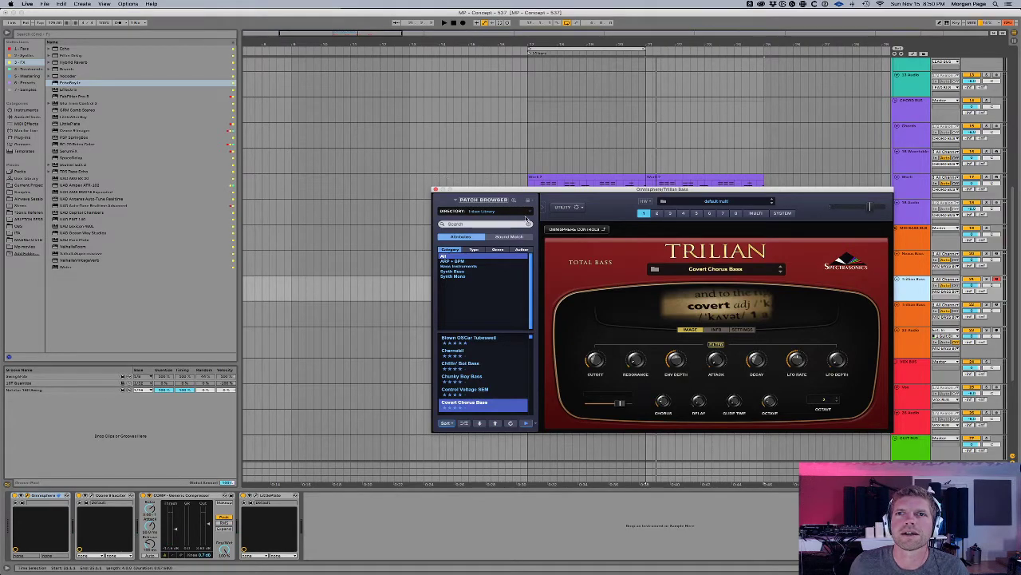
pyautogui.click(435, 191)
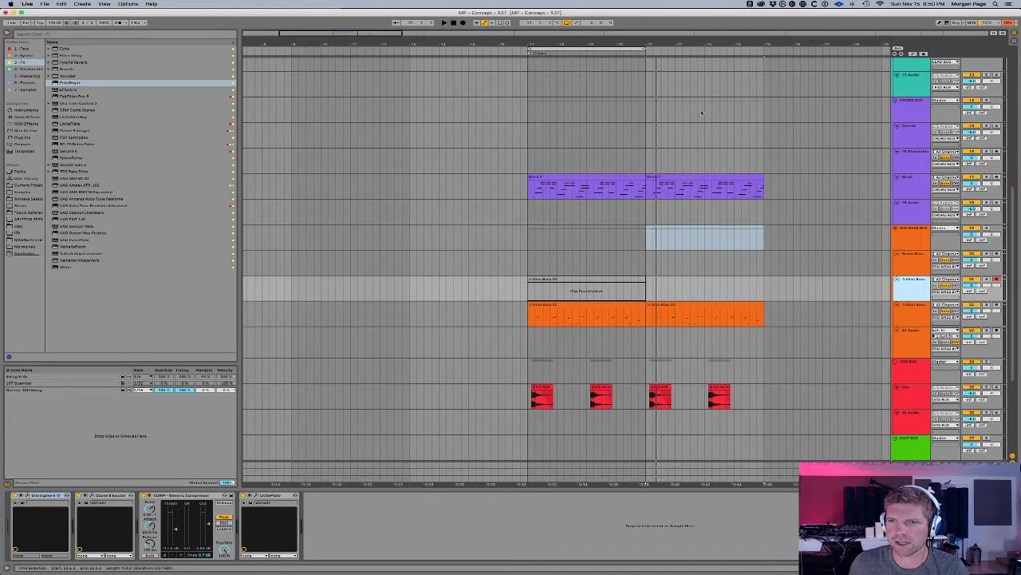
# Step: Set the playback start to bar 21 and play the second section repeatedly to rehearse a new bass part
pyautogui.moveTo(713, 43); pyautogui.dragTo(649, 72)
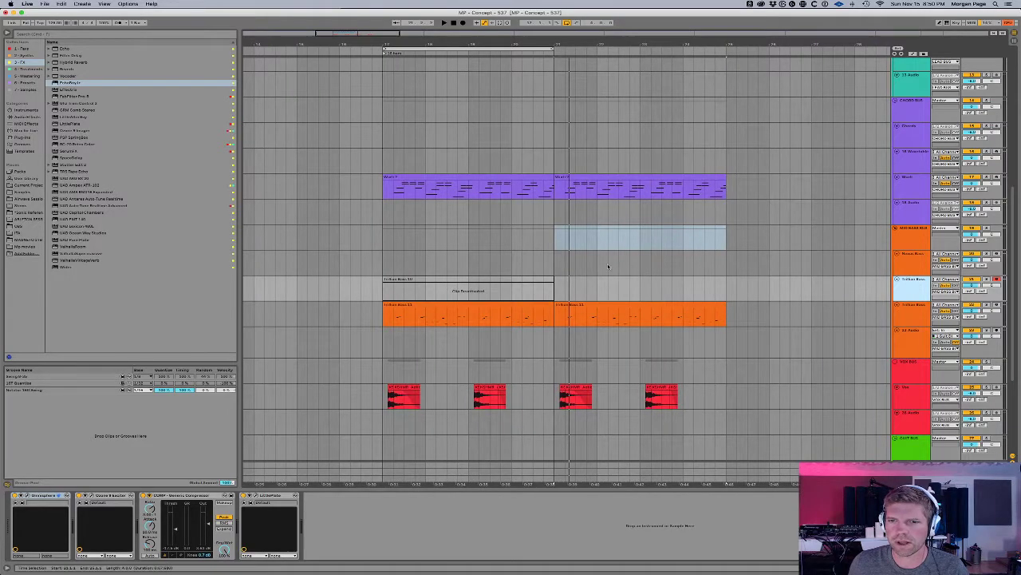
pyautogui.click(553, 292)
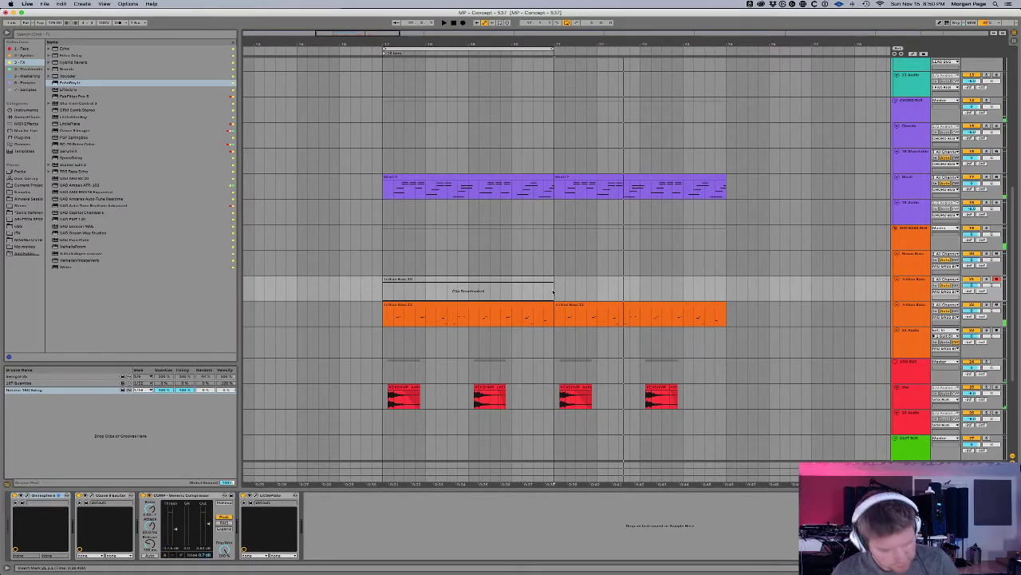
pyautogui.press('space')
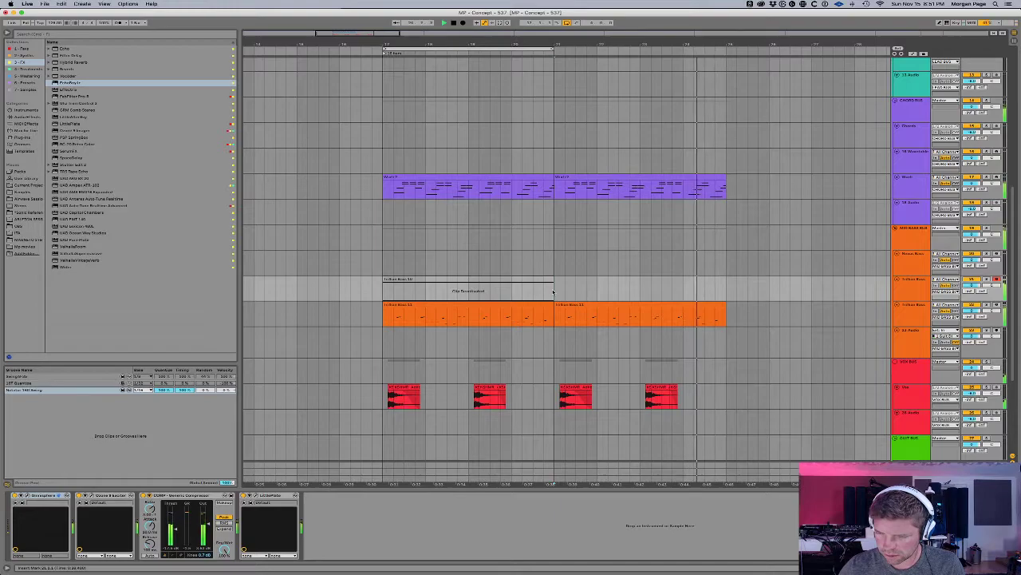
pyautogui.press('space')
pyautogui.press('space')
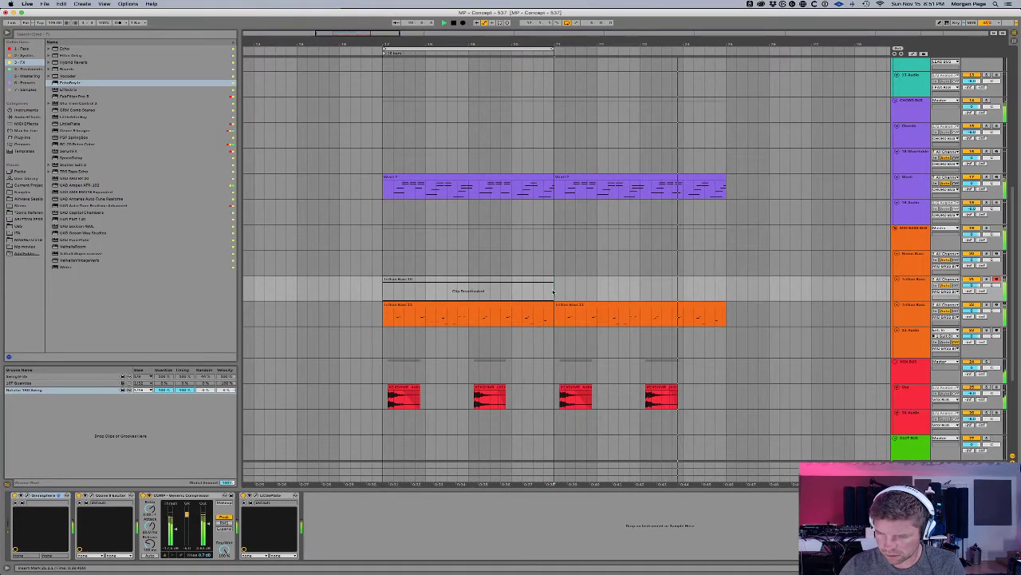
pyautogui.press('space')
pyautogui.press('space')
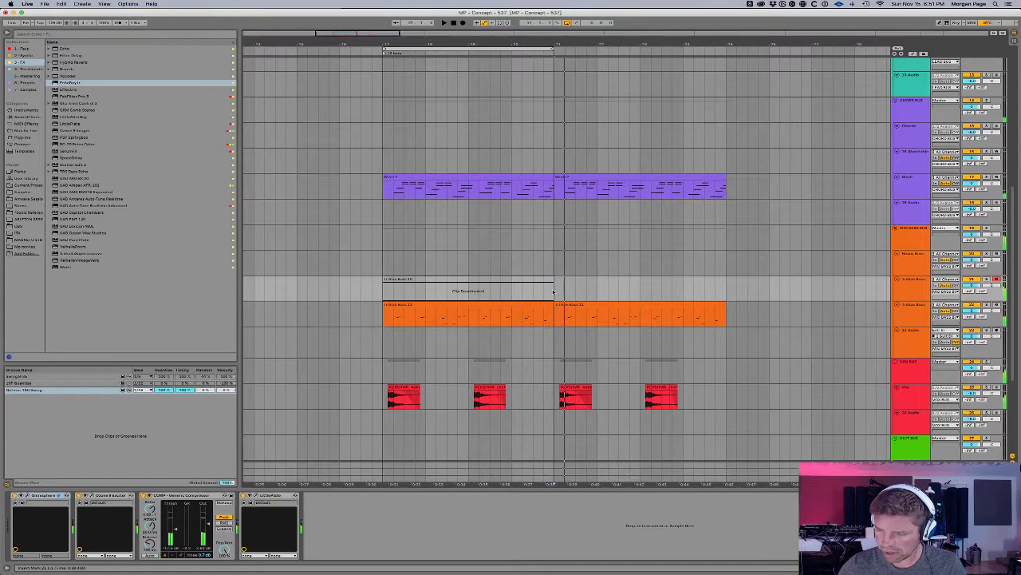
pyautogui.press('space')
pyautogui.press('space')
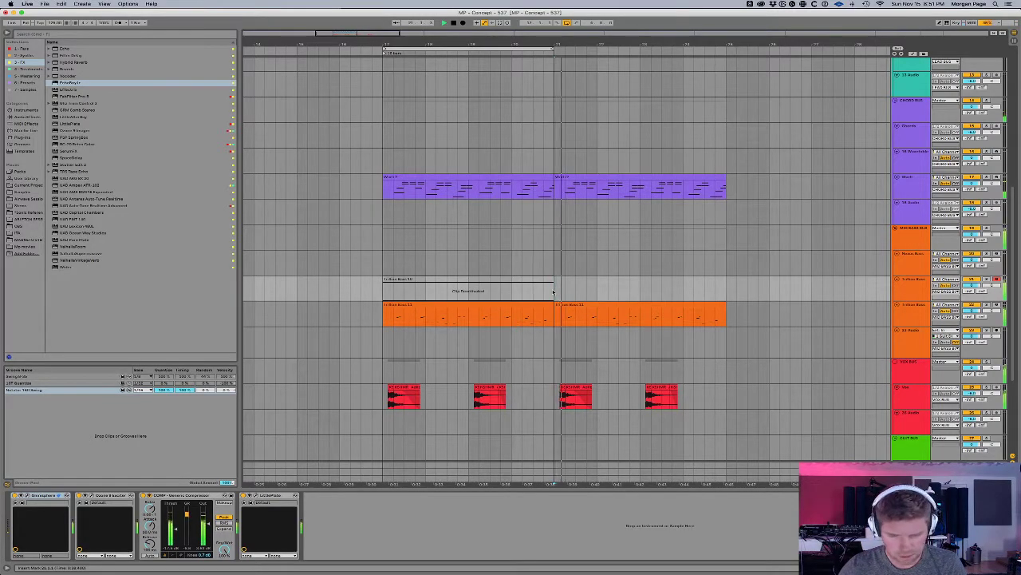
pyautogui.press('space')
pyautogui.press('space')
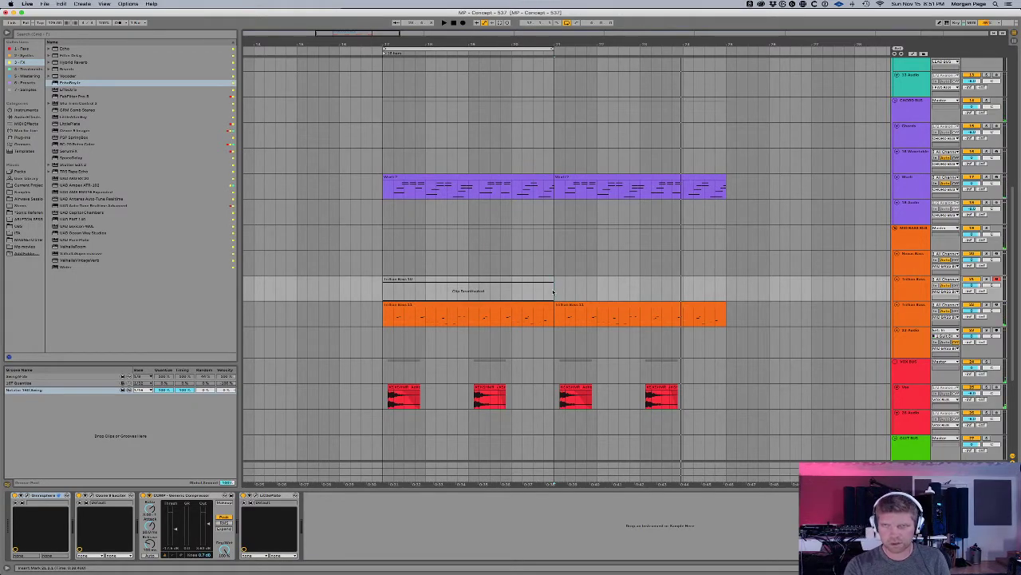
pyautogui.press('space')
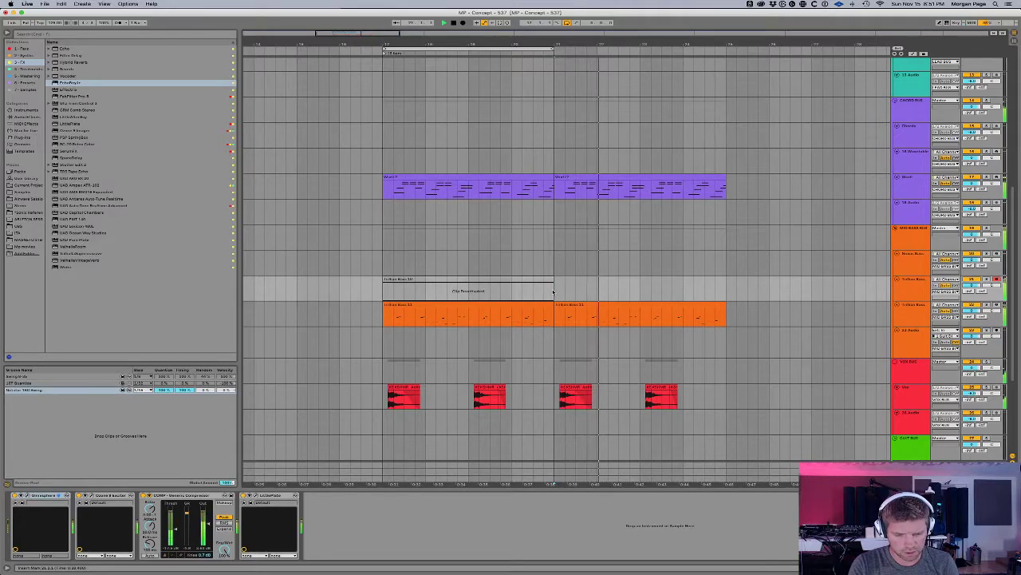
# Step: Record a new MIDI bass part on the upper Trilian Bass track from bar 21 to nearly the end of the second section
pyautogui.press('space')
pyautogui.press('F9')
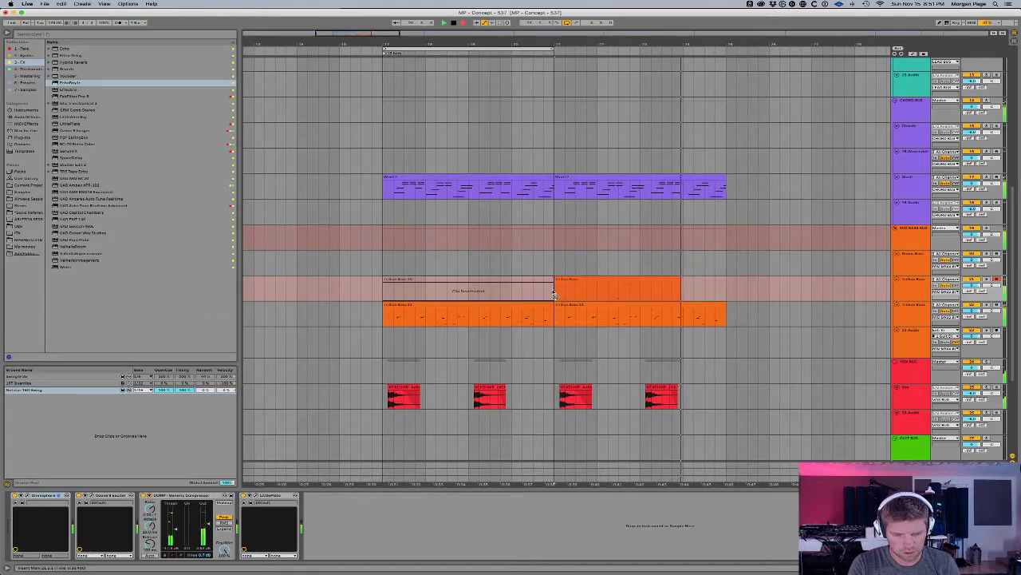
pyautogui.press('space')
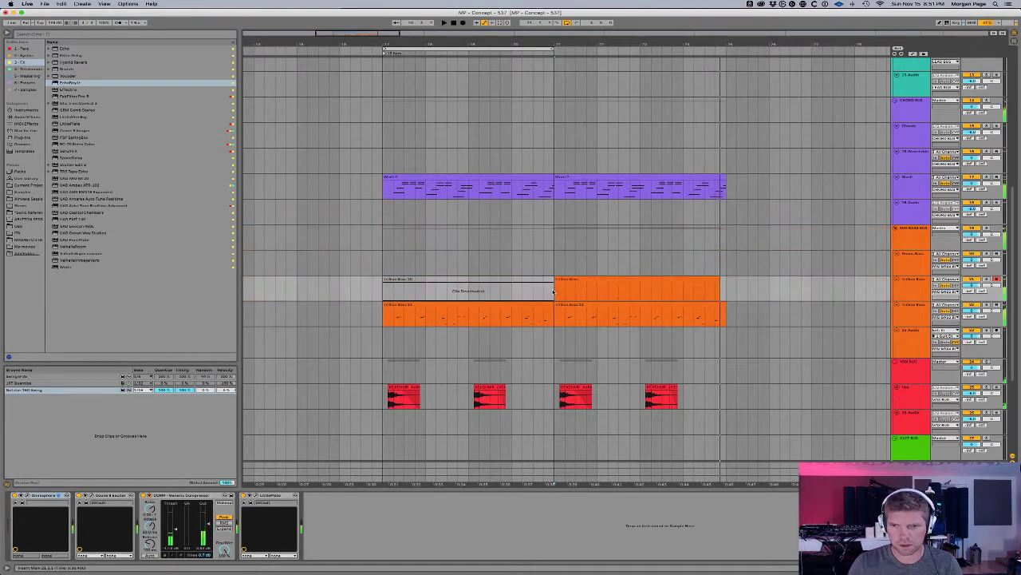
# Step: Review the recorded bass notes, copy the clip's last two bars over its first two, and consolidate bars 21 to 25 into one clip
pyautogui.doubleClick(697, 281)
pyautogui.moveTo(725, 281); pyautogui.dragTo(556, 283)
pyautogui.hotkey('shift', 'Tab')
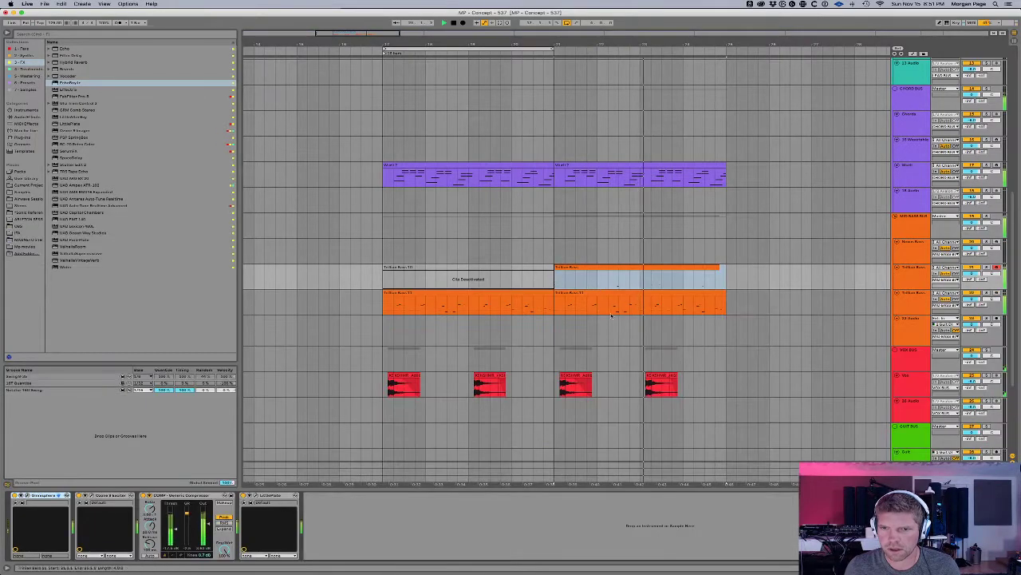
pyautogui.doubleClick(612, 277)
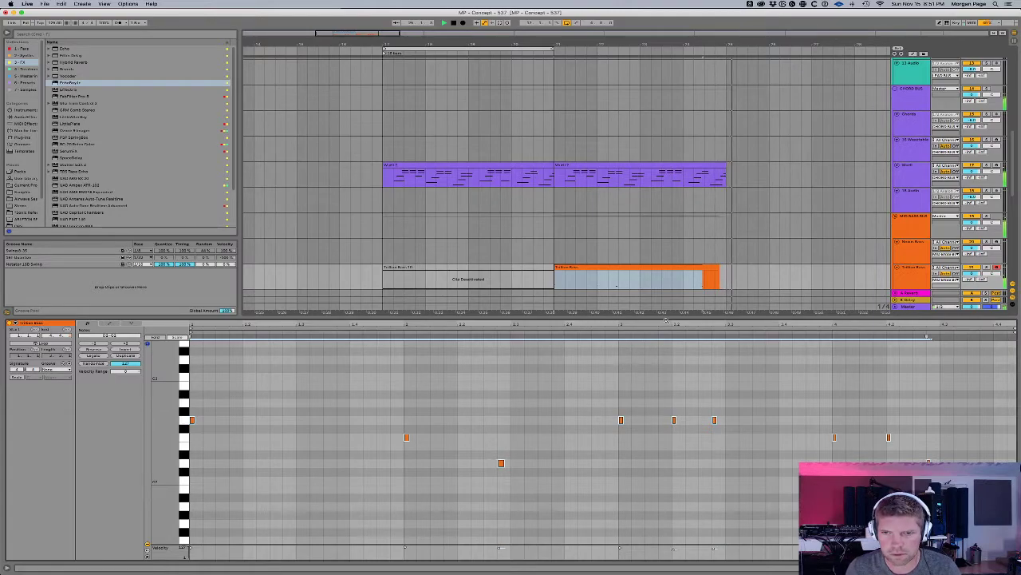
pyautogui.scroll(-5, 662, 239)
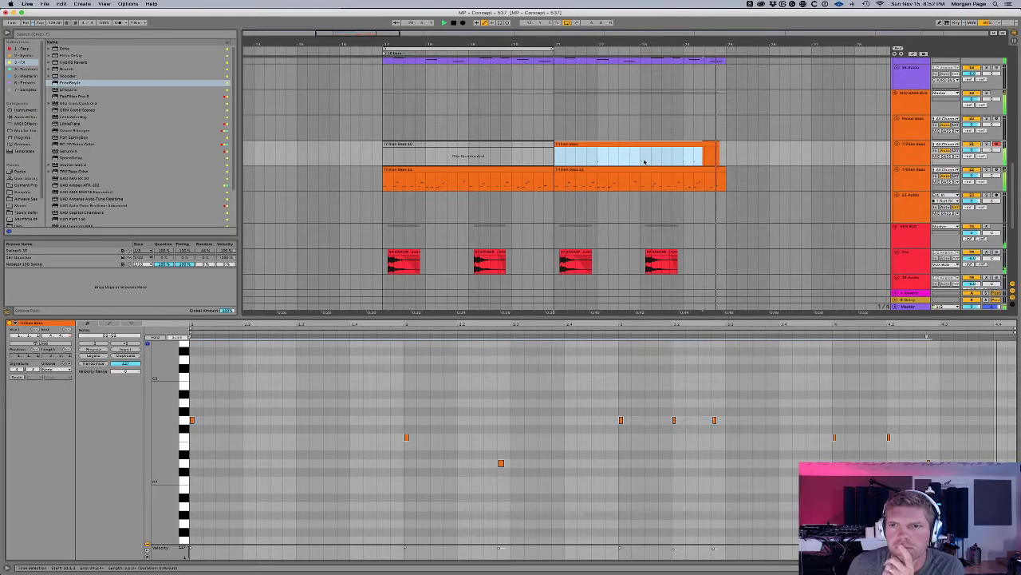
pyautogui.moveTo(640, 161); pyautogui.dragTo(726, 163)
pyautogui.moveTo(553, 164); pyautogui.dragTo(728, 156)
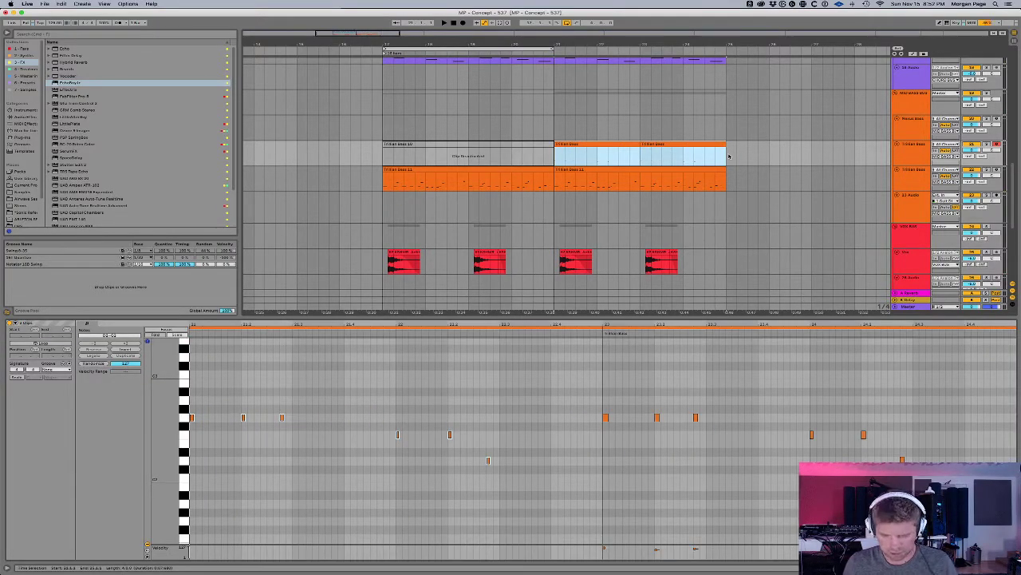
# Step: Duplicate the upper Trilian Bass track, delete the copy's clips, arm it for recording, and play from the start of the second section
pyautogui.click(916, 157)
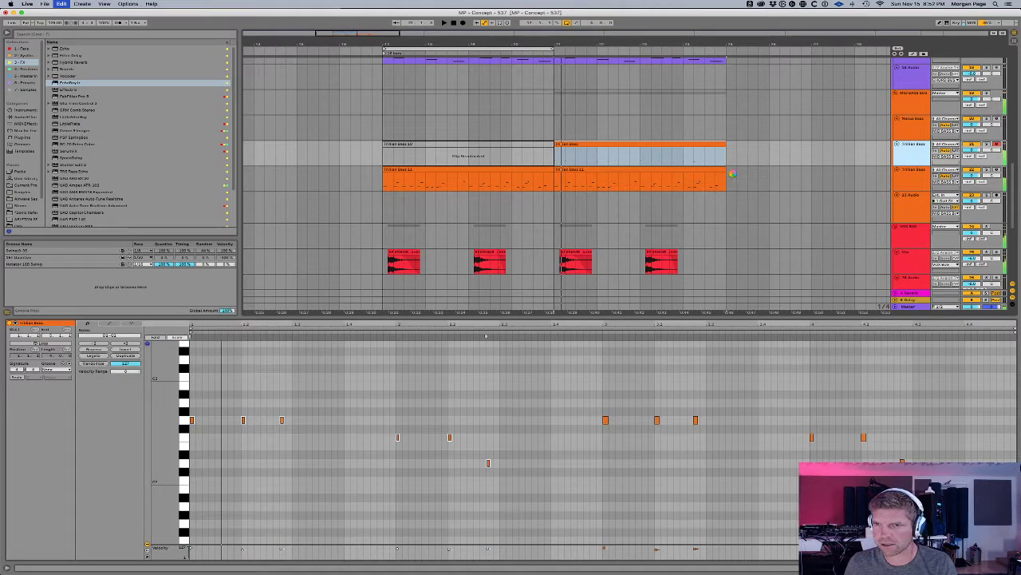
pyautogui.press('super+d')
pyautogui.moveTo(736, 174); pyautogui.dragTo(373, 180)
pyautogui.press('Delete')
pyautogui.click(556, 180)
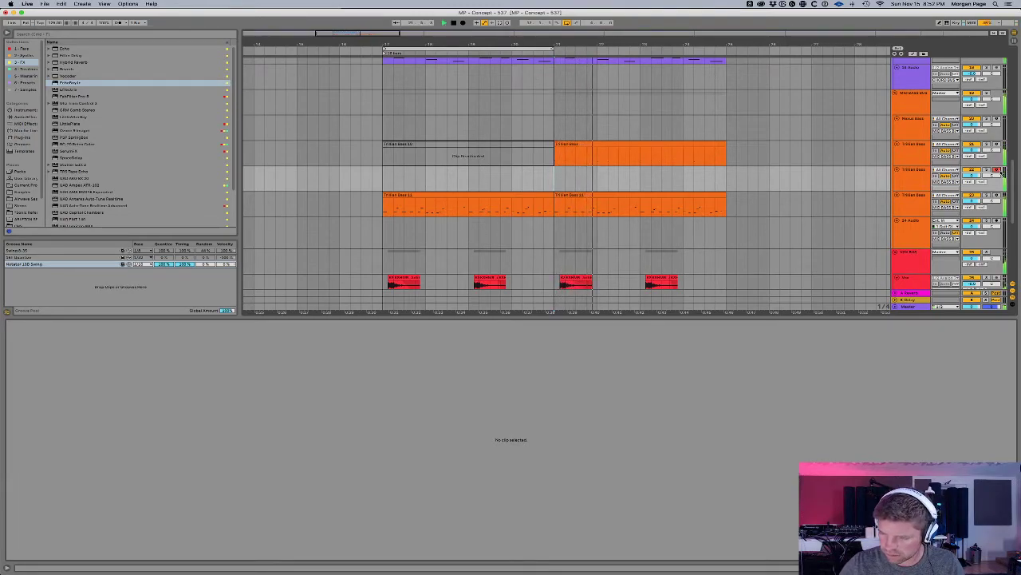
pyautogui.press('space')
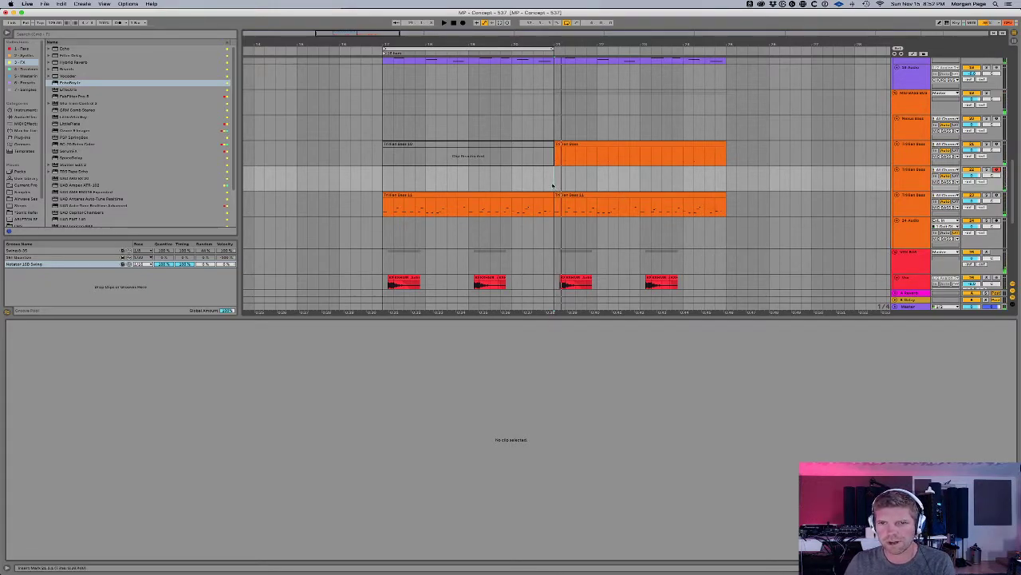
# Step: Loop bars 21 to 25 and record several passes of a counter bass part on the duplicated Trilian Bass track
pyautogui.moveTo(559, 185); pyautogui.dragTo(684, 185)
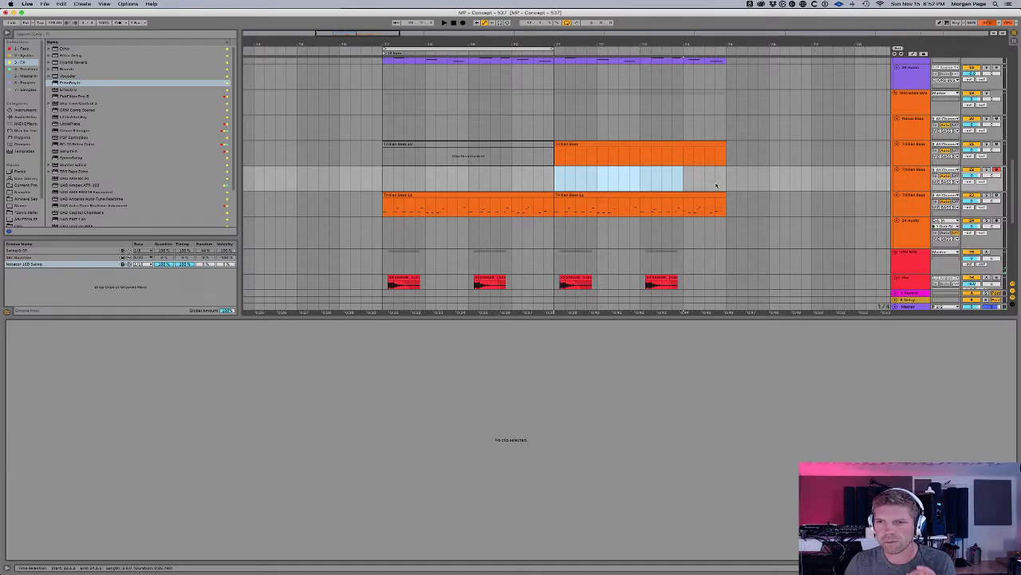
pyautogui.click(713, 182)
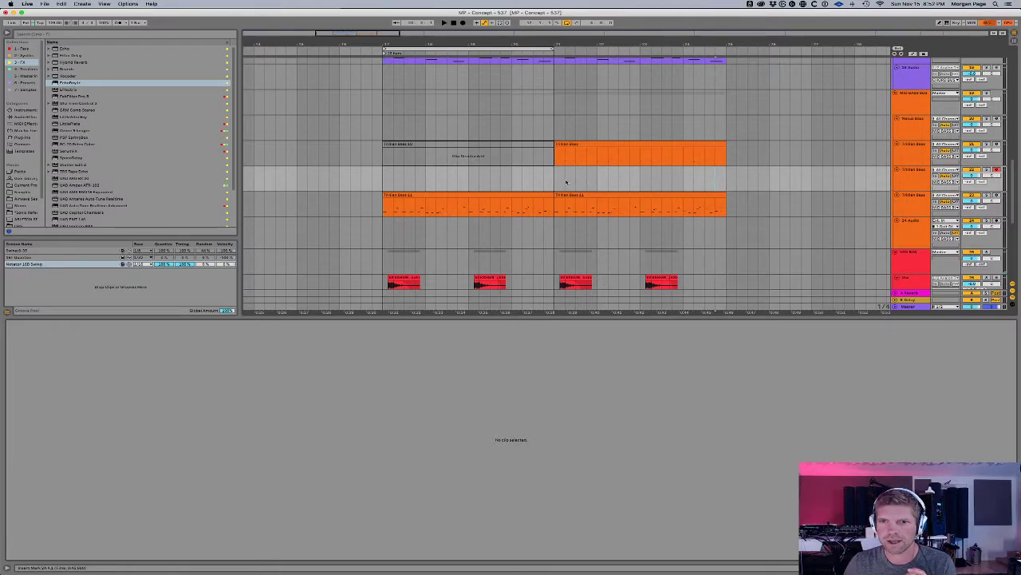
pyautogui.moveTo(555, 182); pyautogui.dragTo(723, 180)
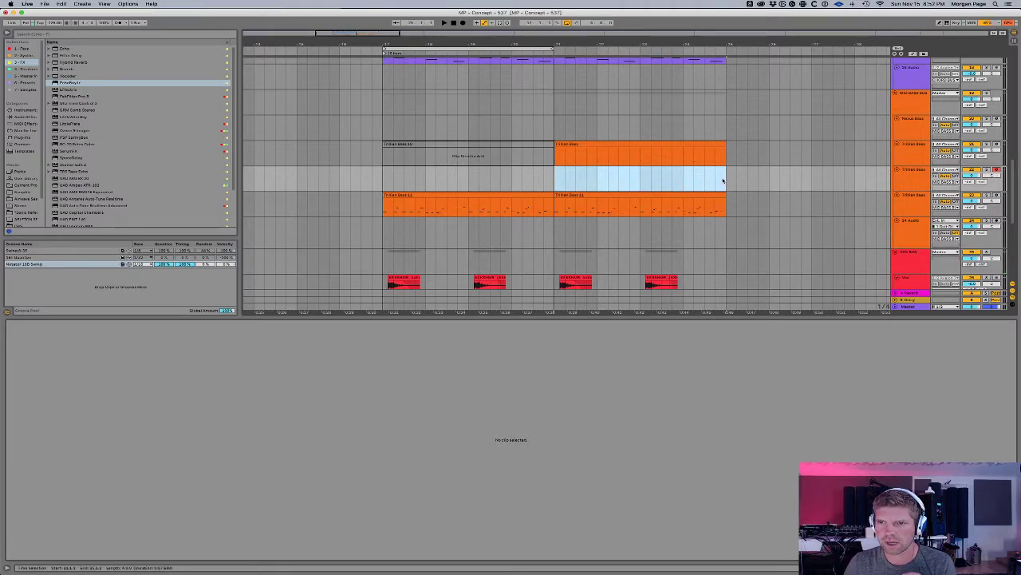
pyautogui.press('super+l')
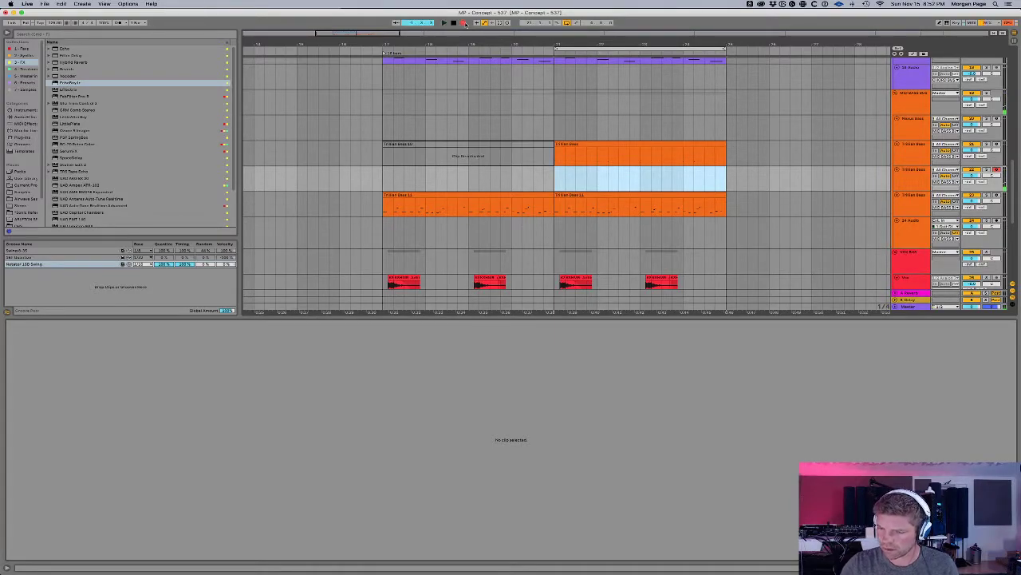
pyautogui.click(465, 24)
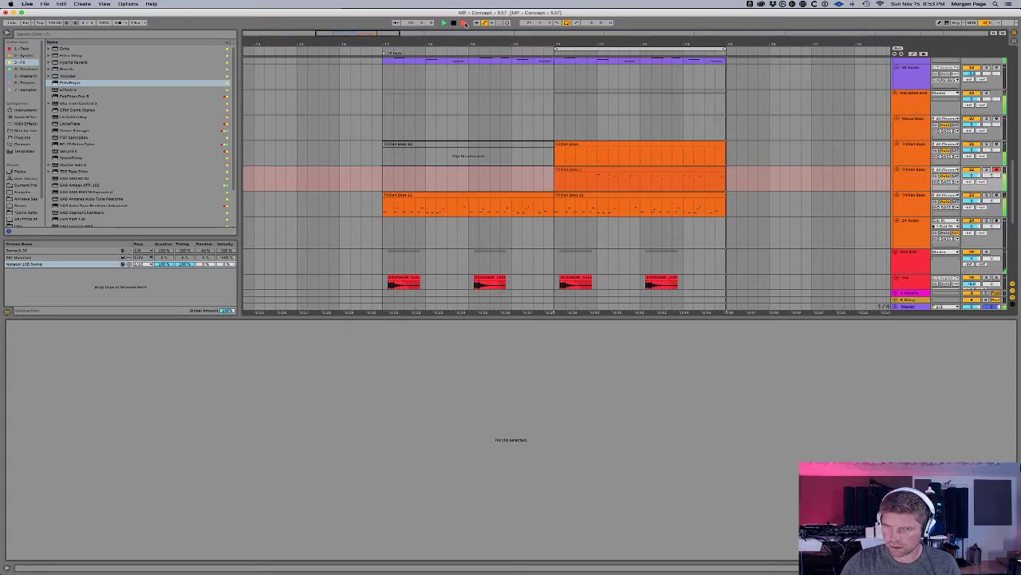
pyautogui.click(464, 22)
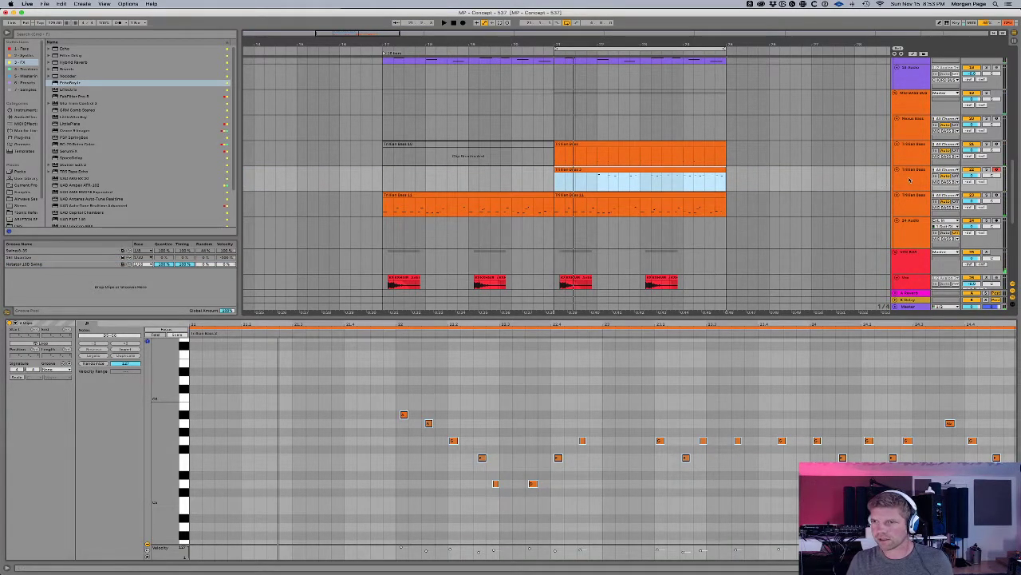
# Step: Show the take lanes of the duplicated Trilian Bass track
pyautogui.click(909, 180)
pyautogui.press('alt+super+u')
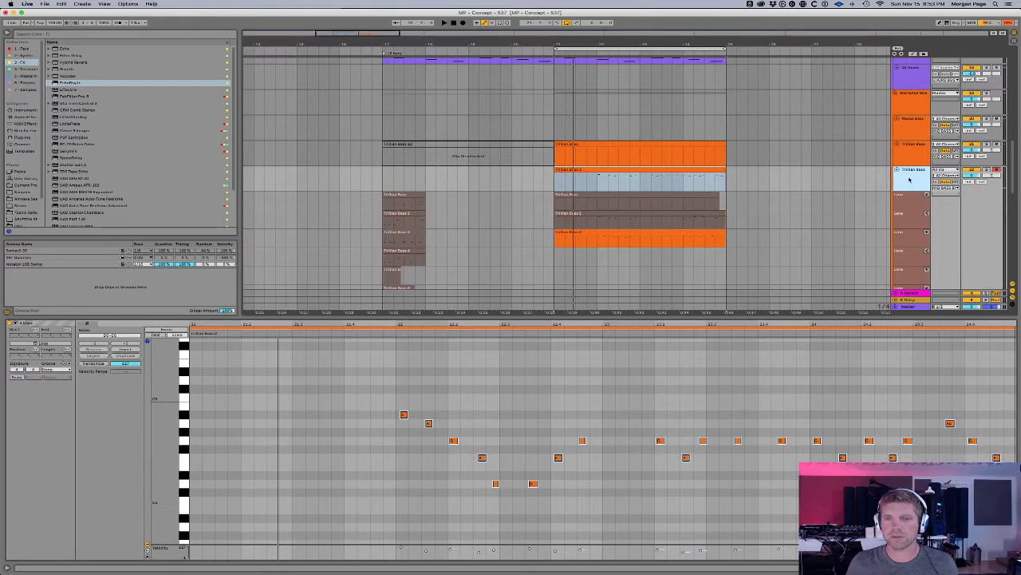
pyautogui.press('alt+super+u')
pyautogui.press('alt+super+u')
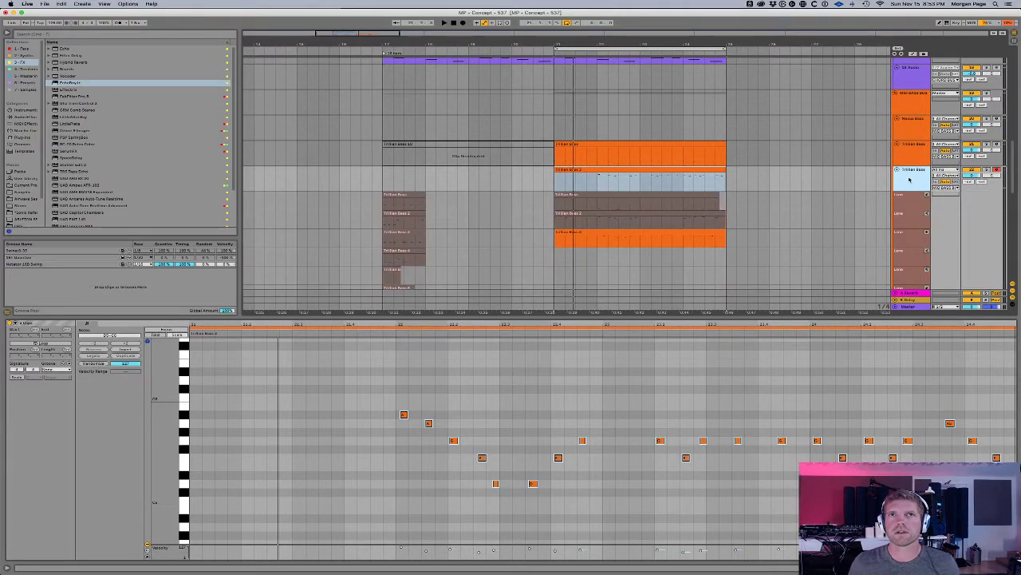
# Step: Comp the bass from take one for bar 21, take two for about the next bar and take three for the rest, and select all three takes
pyautogui.click(561, 209)
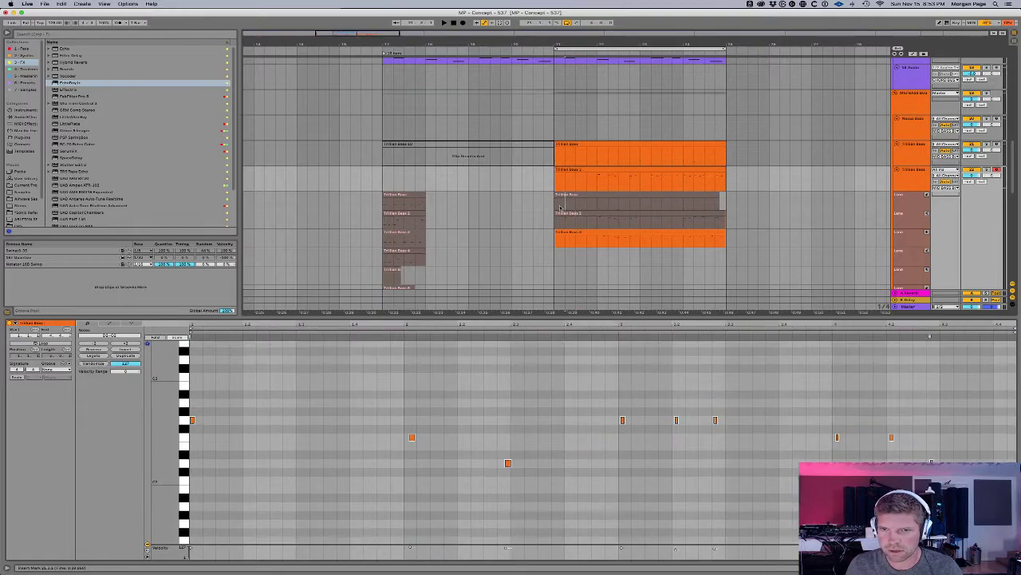
pyautogui.moveTo(572, 202); pyautogui.dragTo(653, 215)
pyautogui.press('space')
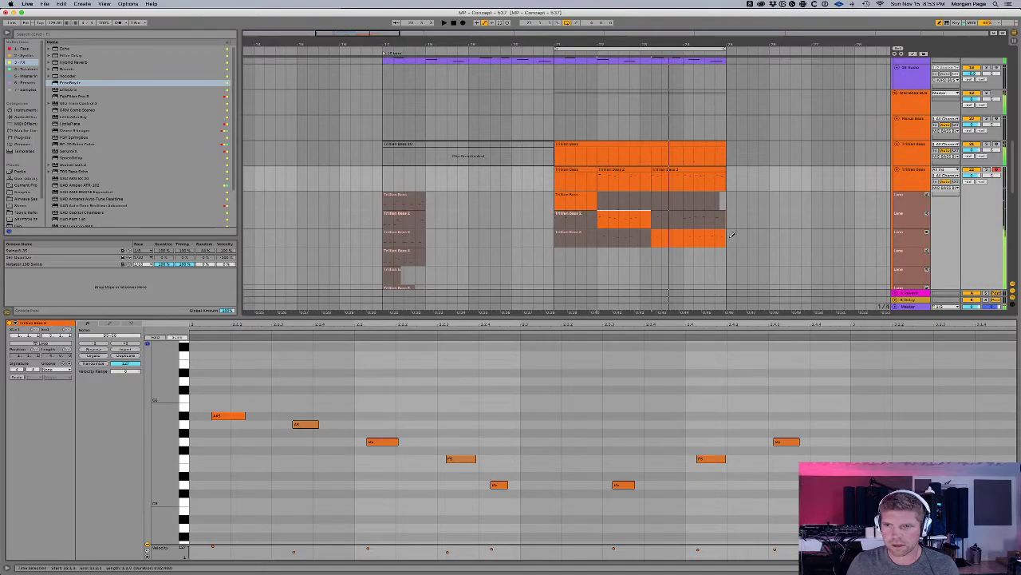
pyautogui.moveTo(728, 237); pyautogui.dragTo(556, 196)
pyautogui.click(597, 403)
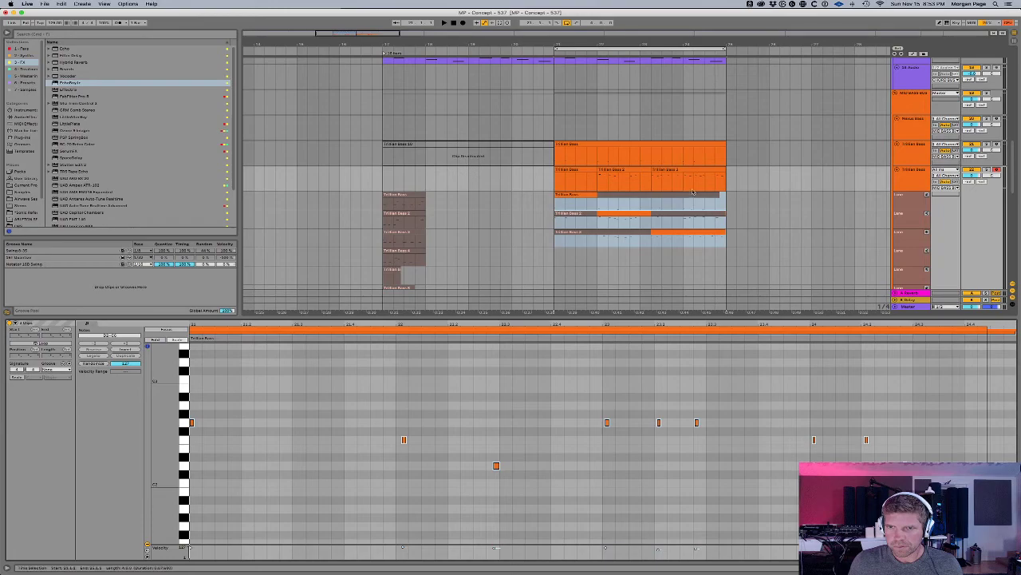
# Step: Select the comped Trilian Bass clips across bars 21 to 25 in the main lane and play them back
pyautogui.keyDown('shift'); pyautogui.click(726, 181); pyautogui.keyUp('shift')
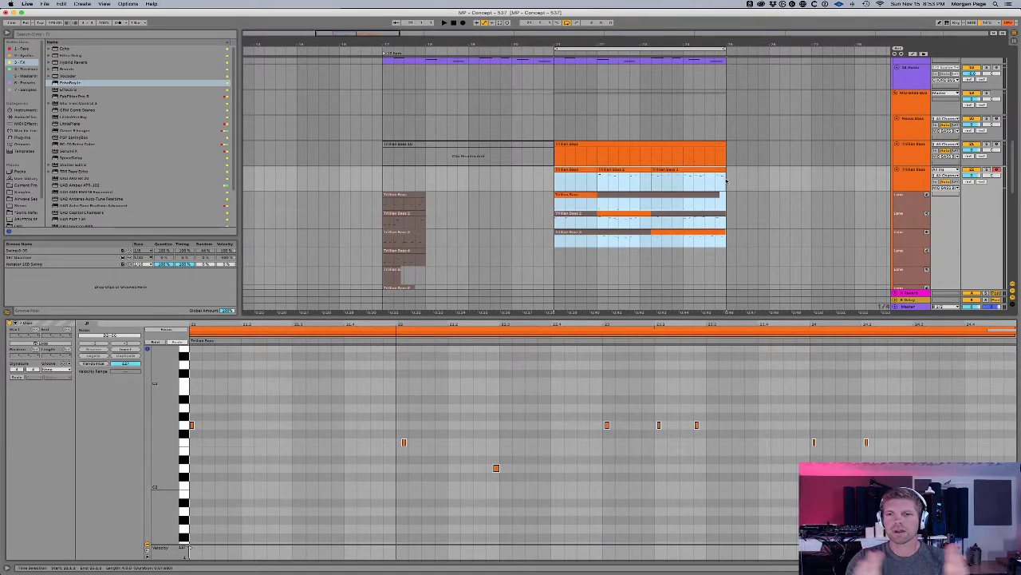
pyautogui.moveTo(726, 181); pyautogui.dragTo(549, 183)
pyautogui.press('space')
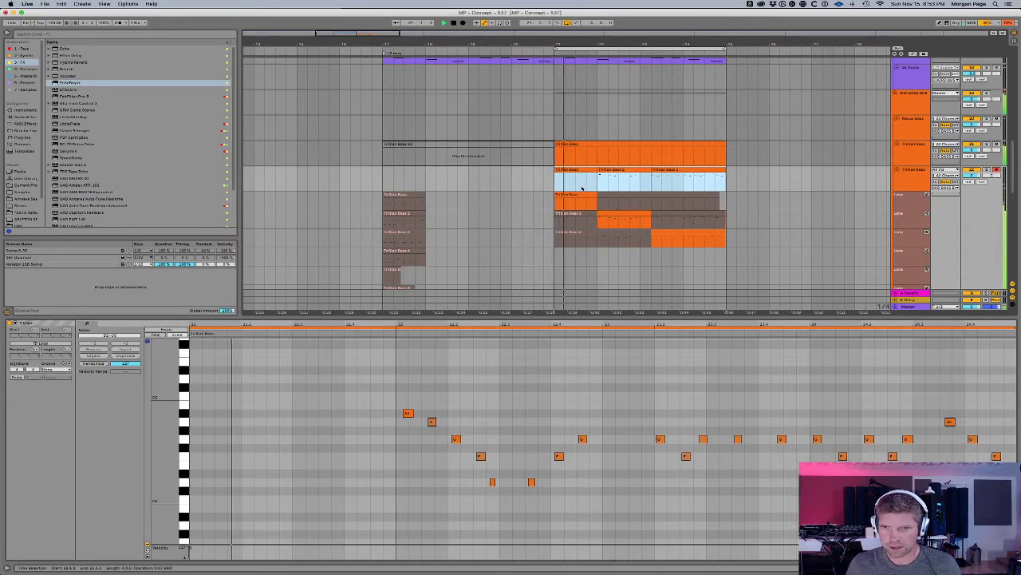
# Step: Consolidate the clips in the three Trilian Bass take lanes across bars 21 to 25 and check the playback
pyautogui.moveTo(726, 240); pyautogui.dragTo(557, 201)
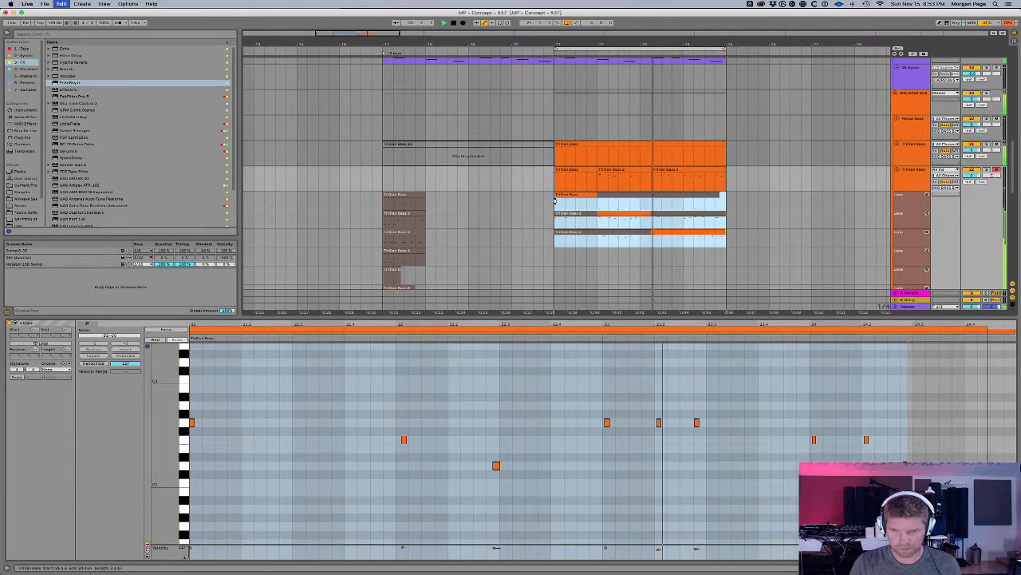
pyautogui.press('super+j')
pyautogui.press('space')
pyautogui.press('space')
pyautogui.press('space')
# Step: Select all notes of the three take clips, assign the Notator swing groove to the clips, and play the result
pyautogui.click(600, 400)
pyautogui.press('super+a')
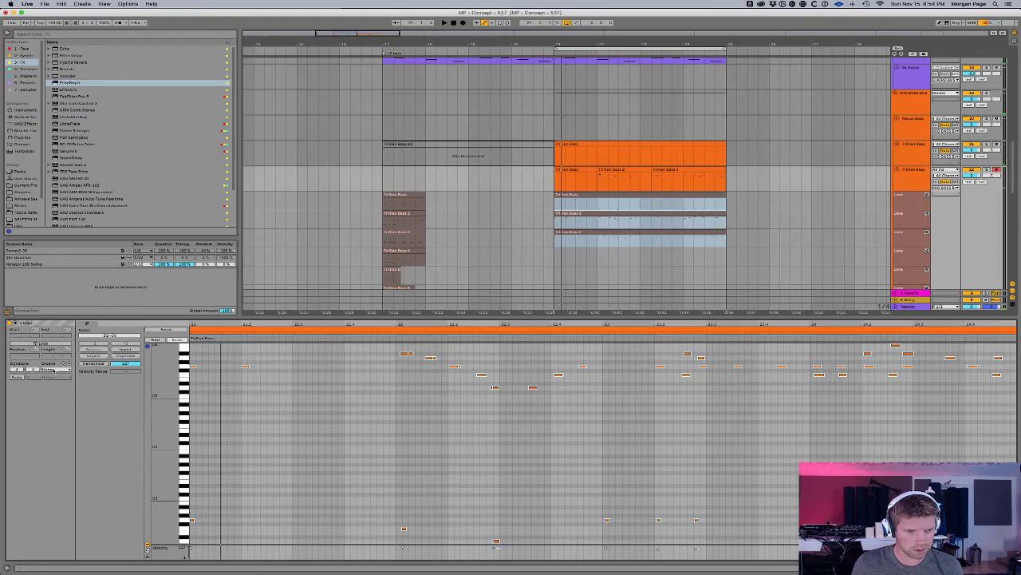
pyautogui.click(51, 370)
pyautogui.click(70, 391)
pyautogui.press('space')
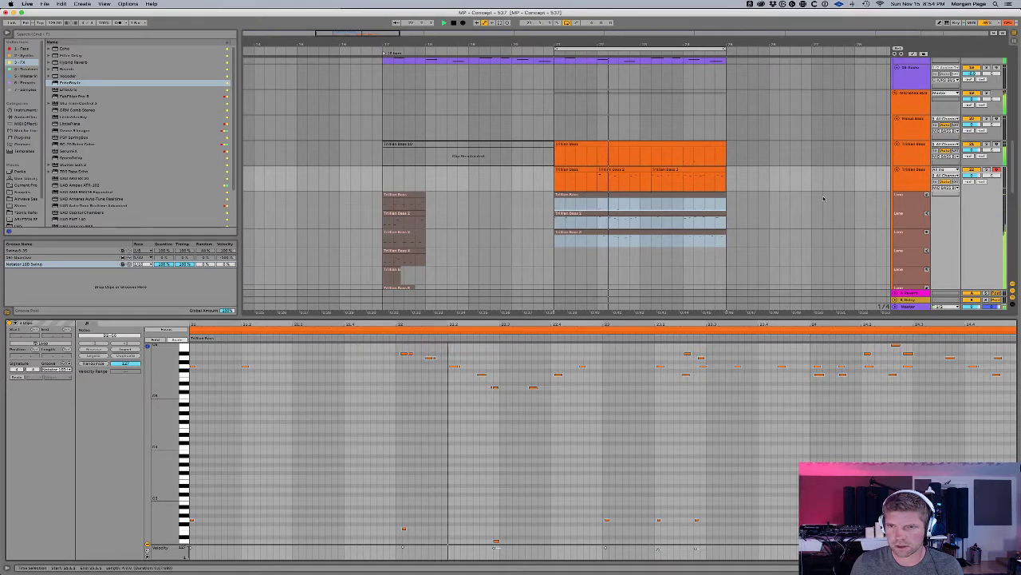
# Step: Place the insert marker at bar 22 in the first Trilian Bass take lane and turn on key mapping mode
pyautogui.click(574, 208)
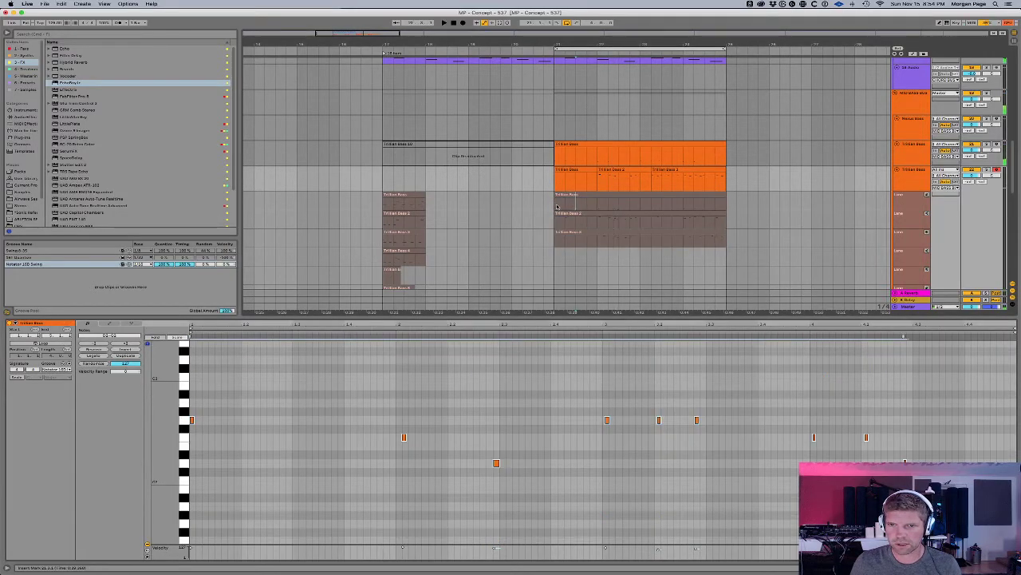
pyautogui.click(597, 208)
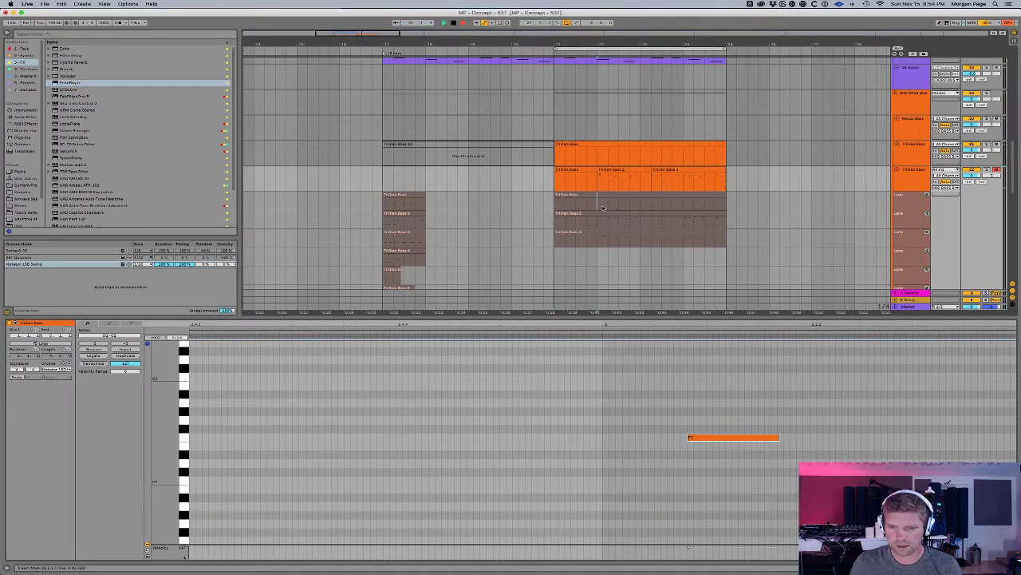
pyautogui.press('super+k')
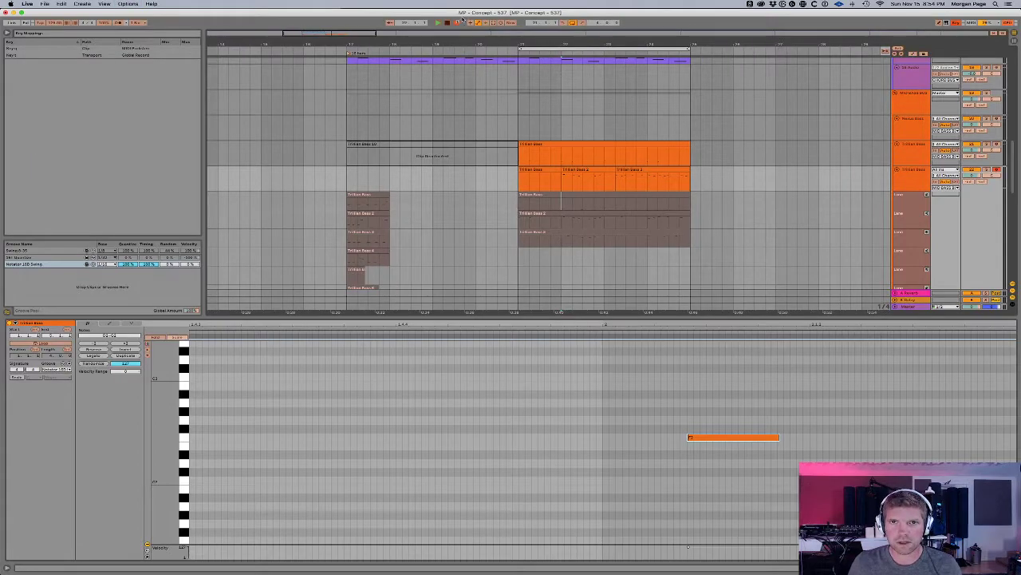
# Step: Select the transport's record control in key mapping mode and leave the mapping mode
pyautogui.click(457, 23)
pyautogui.press('super+k')
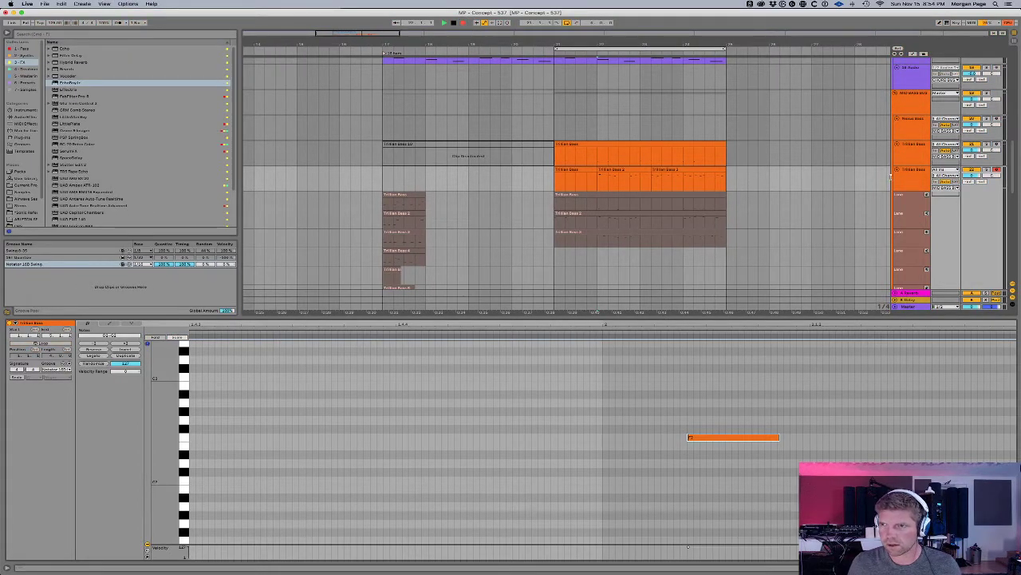
# Step: Audition the first three take lanes of the lower Trilian Bass track, then return to the comped take
pyautogui.click(913, 185)
pyautogui.click(916, 195)
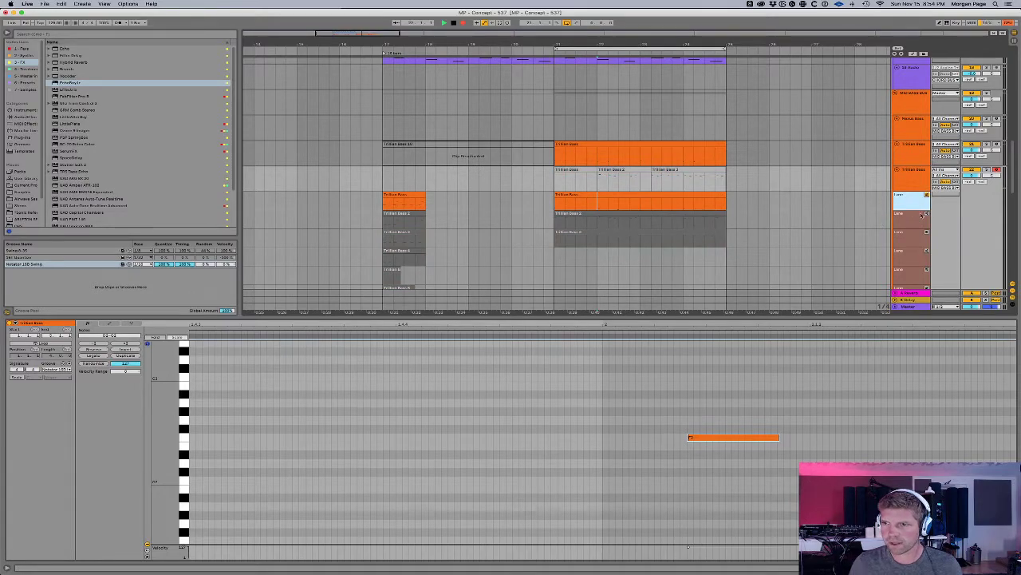
pyautogui.press('Down')
pyautogui.press('Down')
pyautogui.press('Up')
pyautogui.press('t')
pyautogui.press('Down')
pyautogui.press('t')
pyautogui.press('Up')
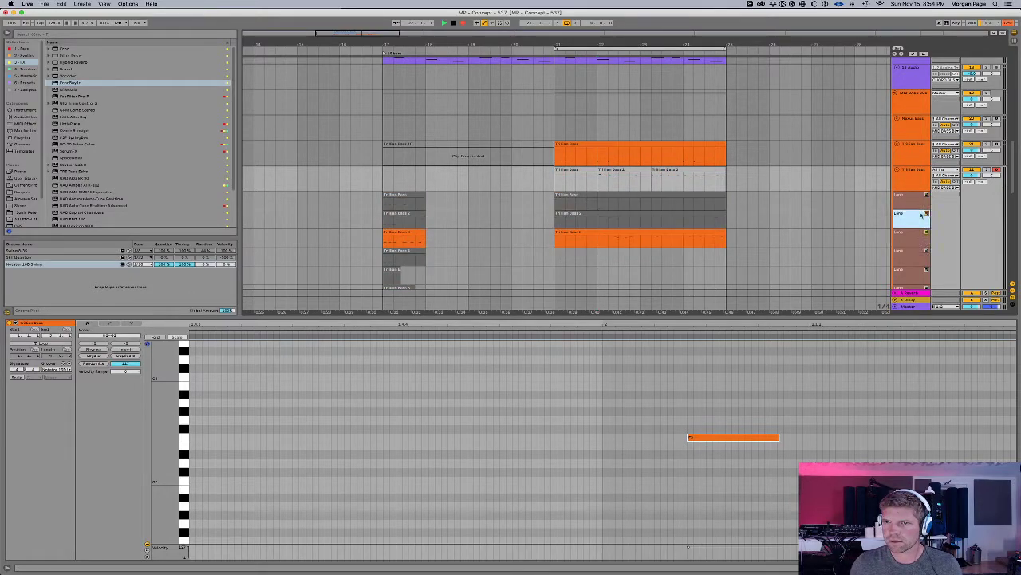
pyautogui.press('Up')
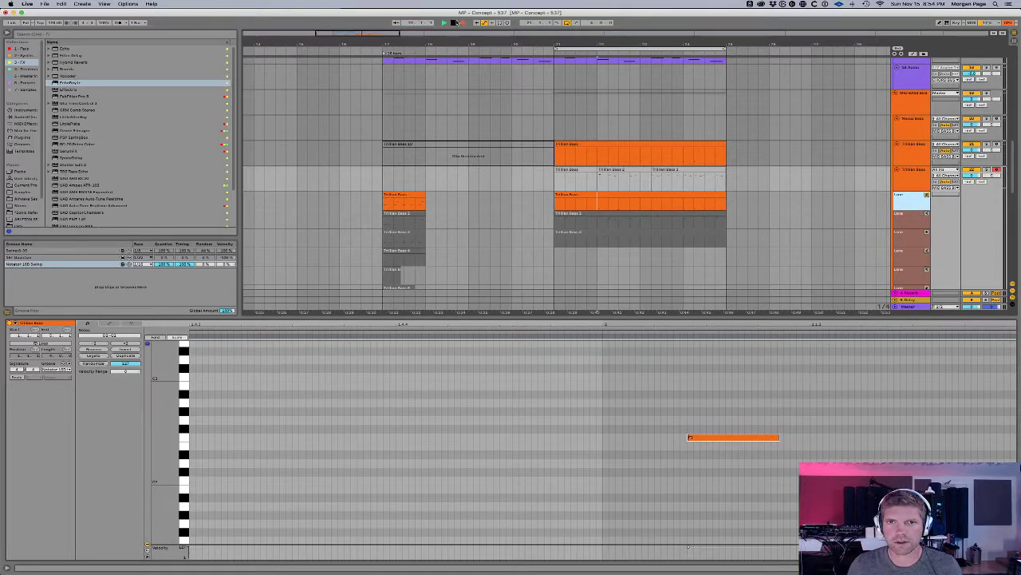
pyautogui.click(601, 185)
pyautogui.click(601, 205)
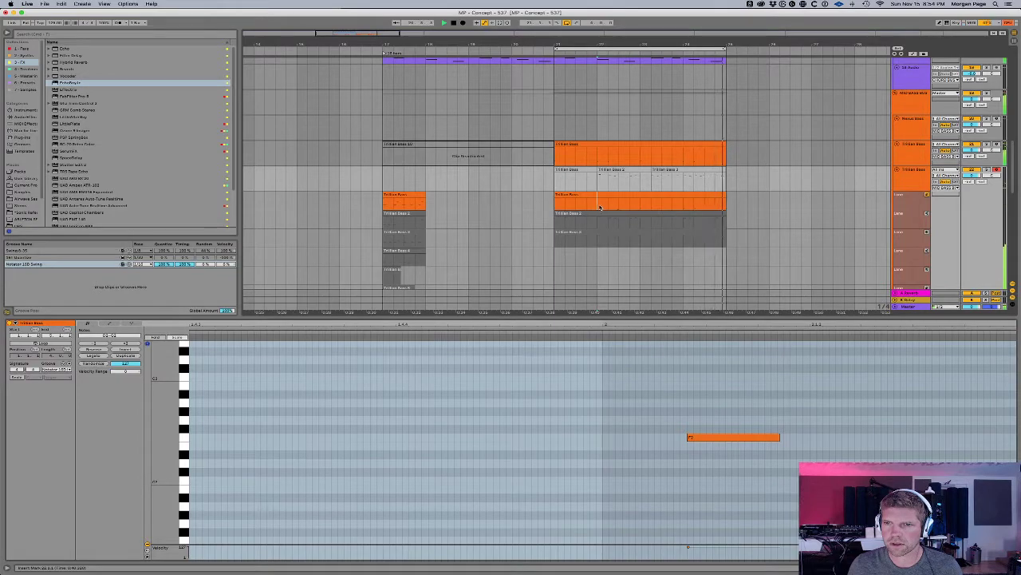
pyautogui.click(619, 168)
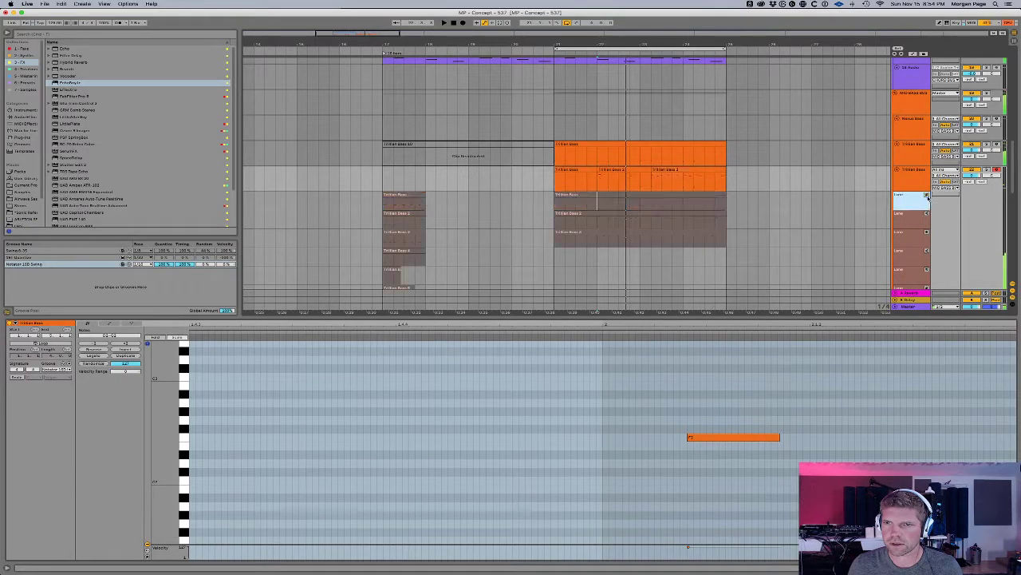
# Step: Select all notes of the upper Trilian Bass clip and apply the Notator swing groove to that clip
pyautogui.click(577, 162)
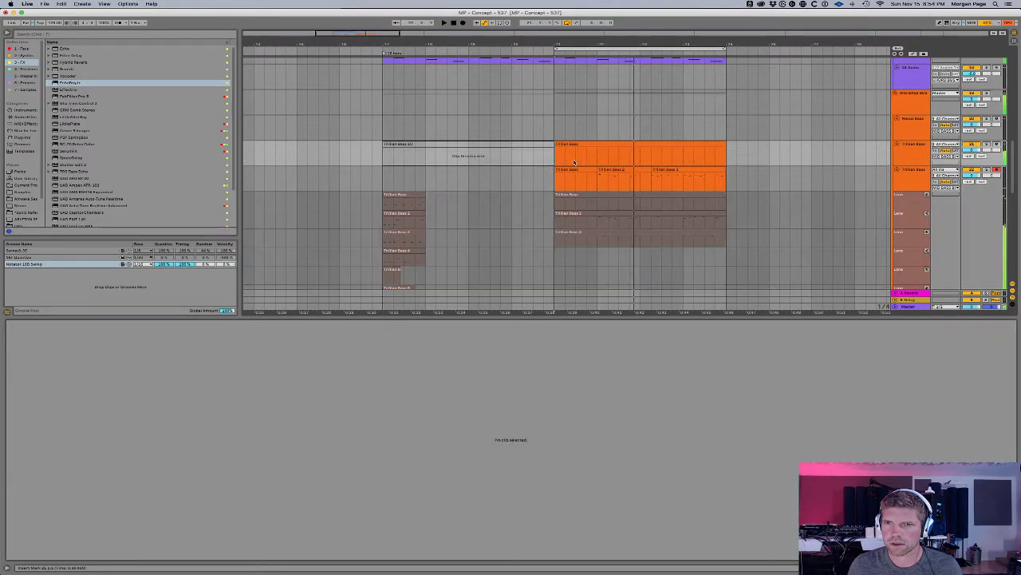
pyautogui.click(619, 144)
pyautogui.press('super+a')
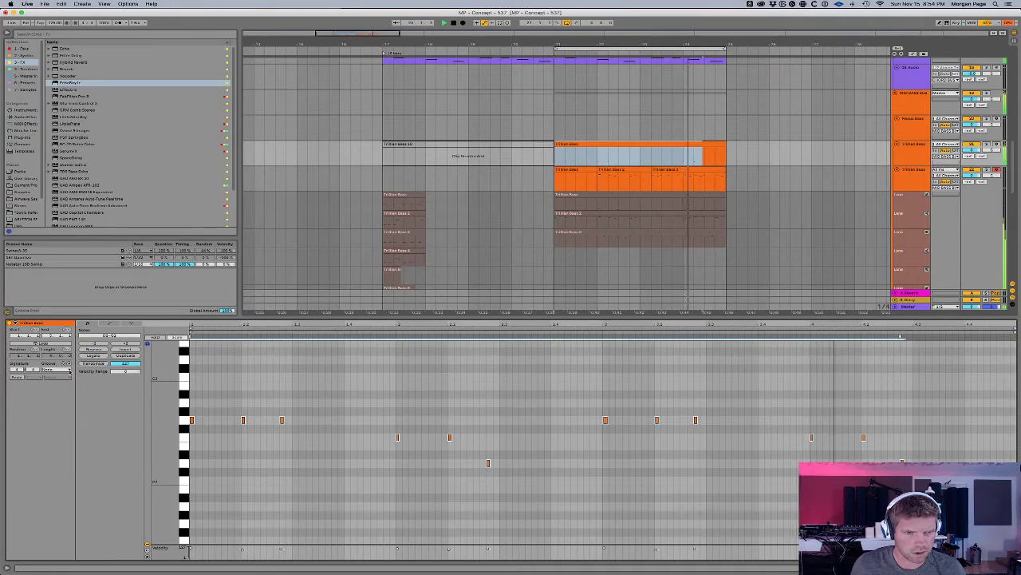
pyautogui.click(69, 370)
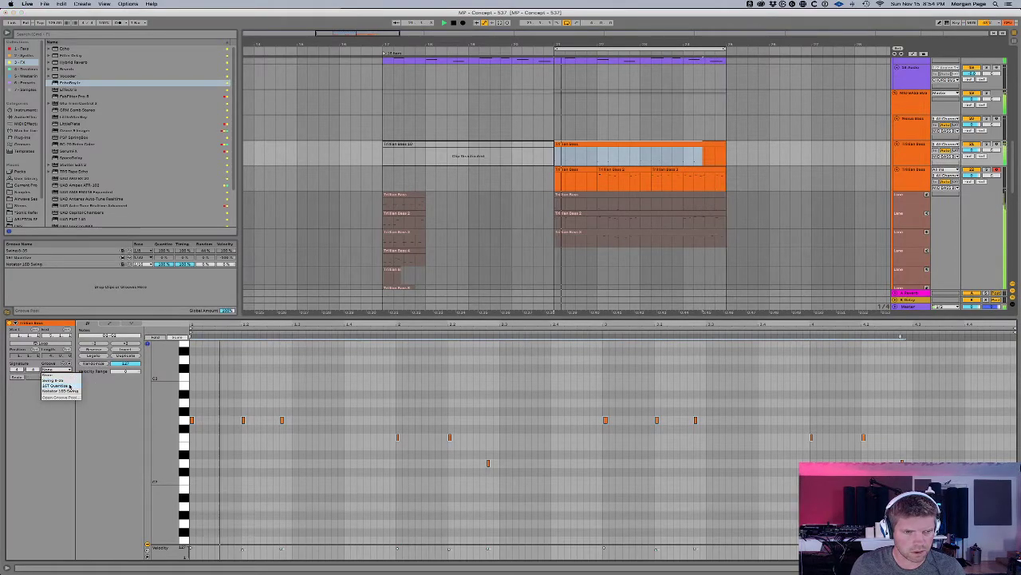
pyautogui.click(62, 391)
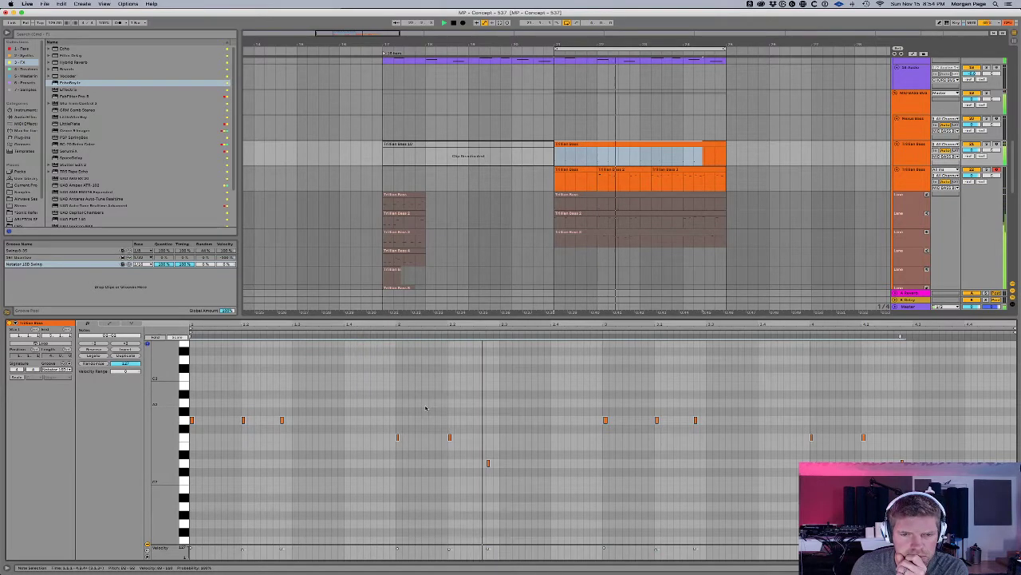
# Step: Delete the comp and take-lane clips over bars 21–25 on the lower Trilian Bass track, and play back the loop
pyautogui.moveTo(735, 237); pyautogui.dragTo(556, 185)
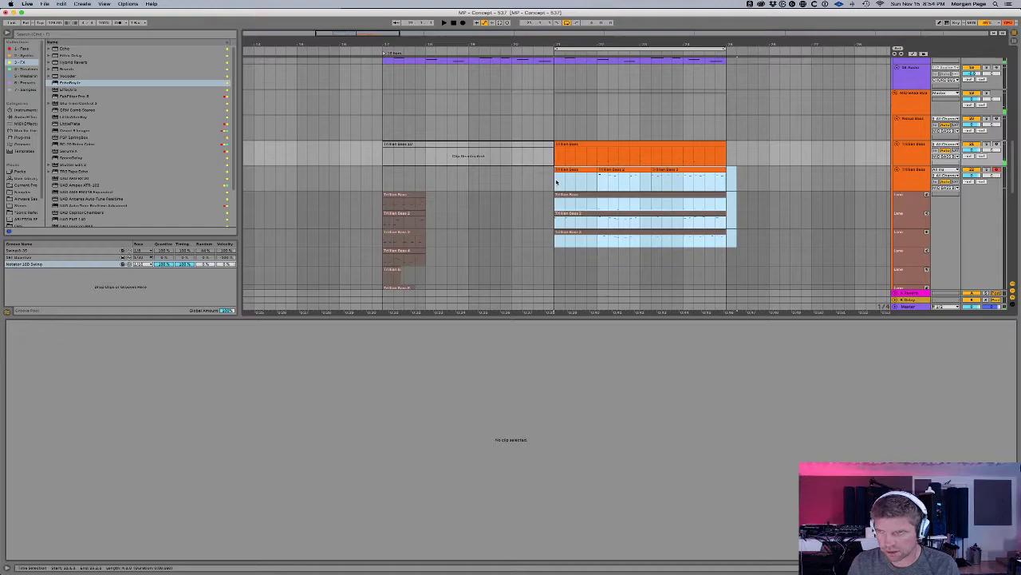
pyautogui.press('Delete')
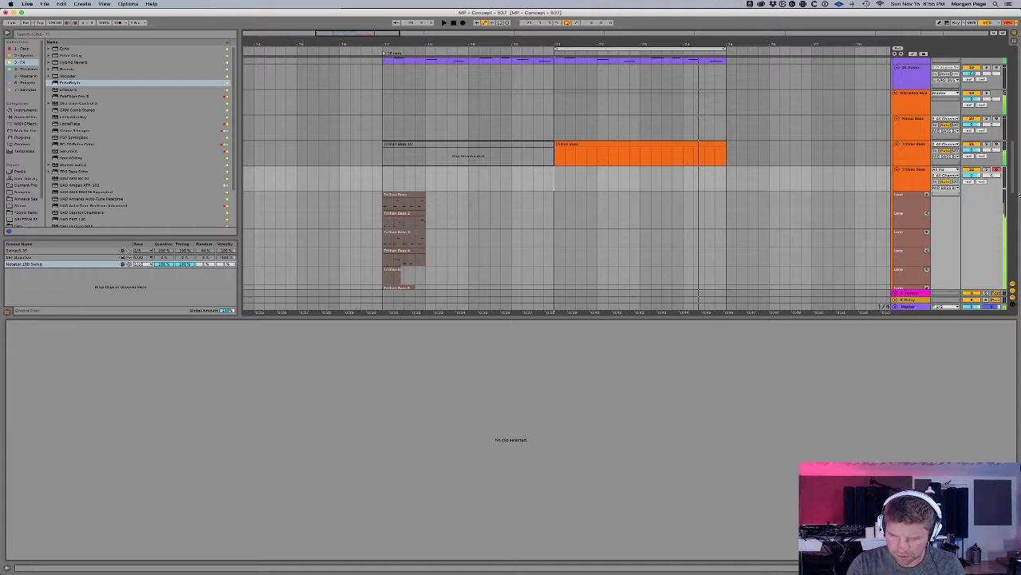
pyautogui.press('space')
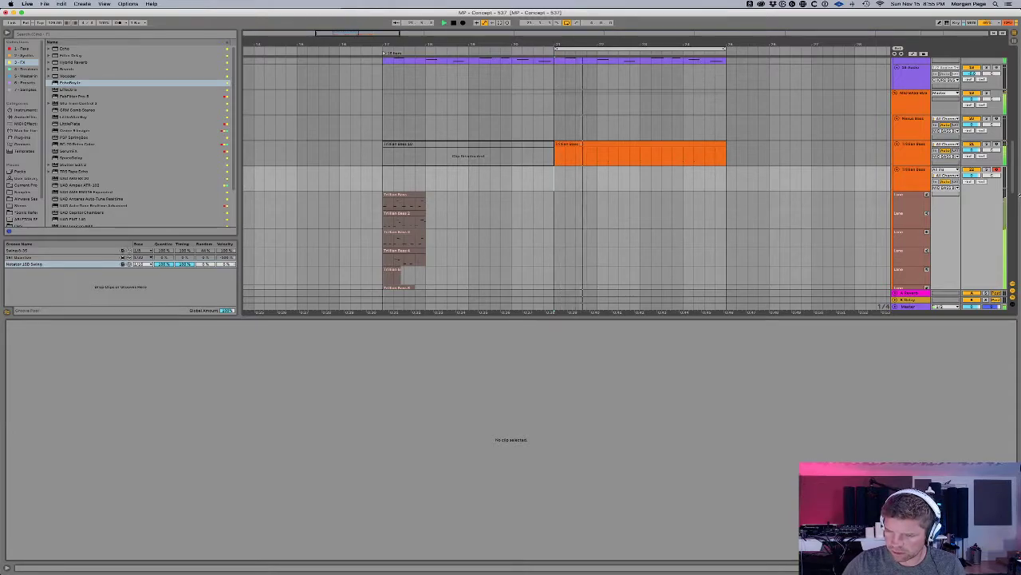
pyautogui.press('space')
pyautogui.press('space')
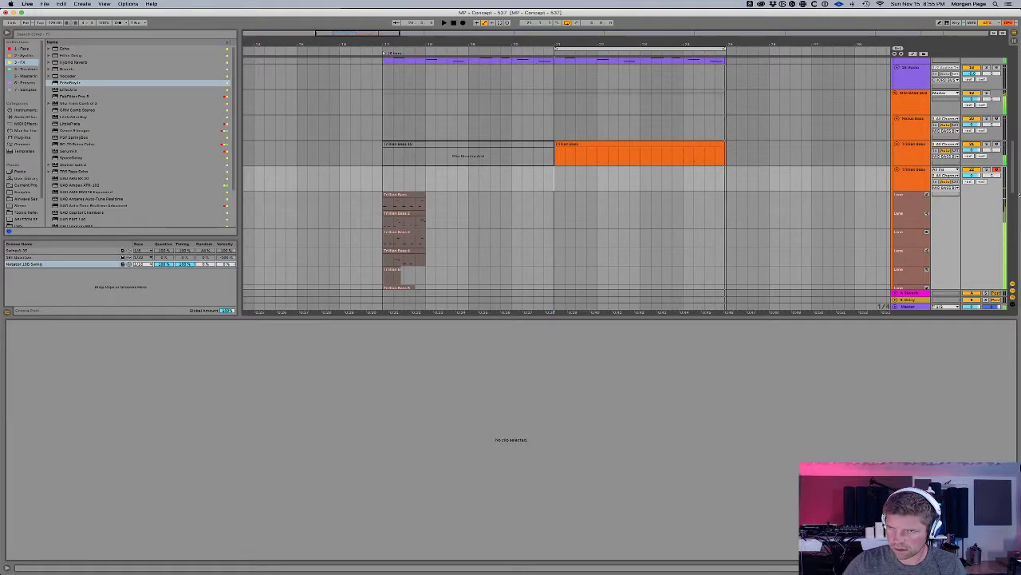
# Step: Show the lower Trilian Bass track's devices and open the Omnisphere plug-in window
pyautogui.click(916, 176)
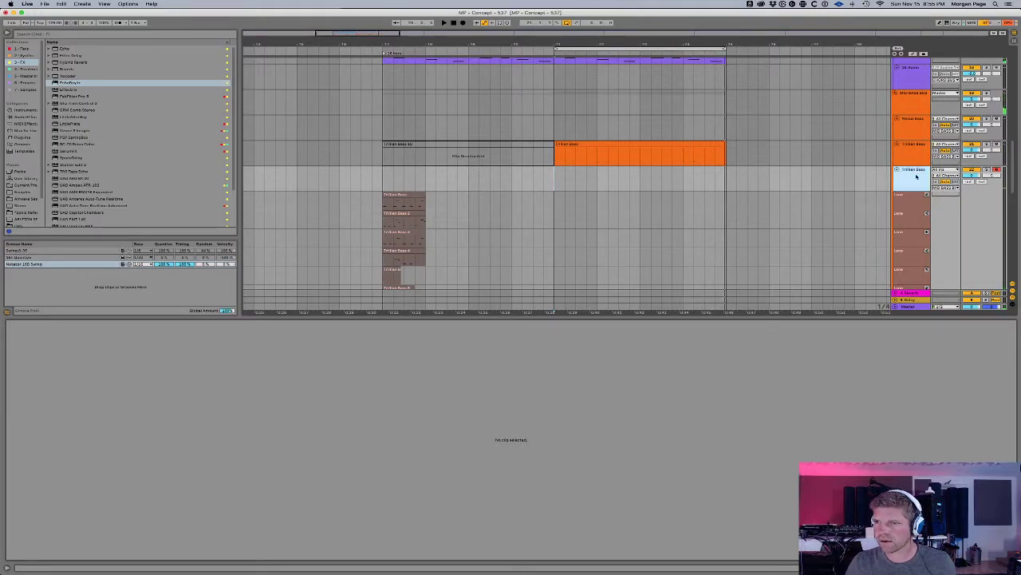
pyautogui.hotkey('shift', 'Tab')
pyautogui.hotkey('shift', 'Tab')
pyautogui.click(908, 185)
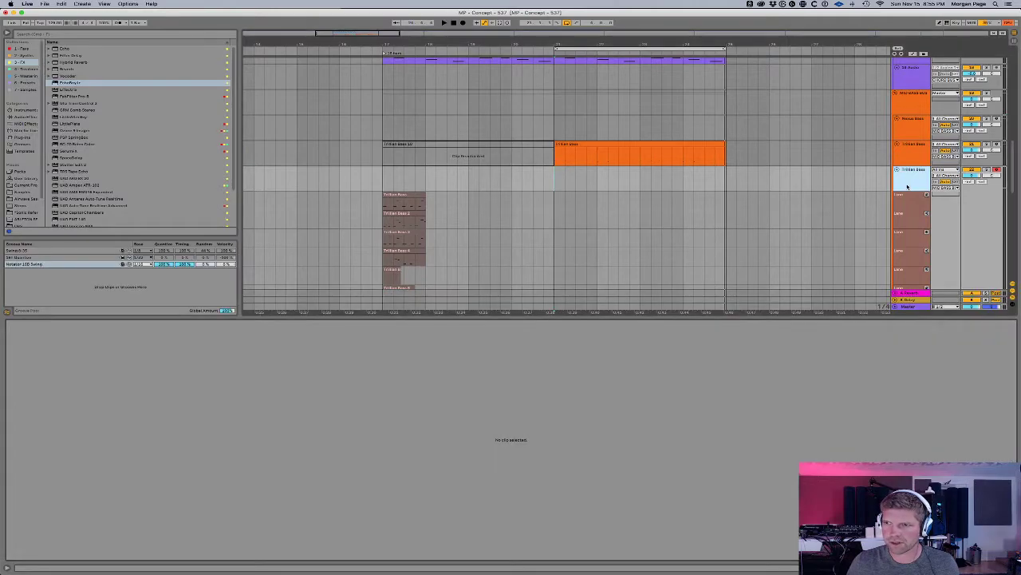
pyautogui.hotkey('shift', 'Tab')
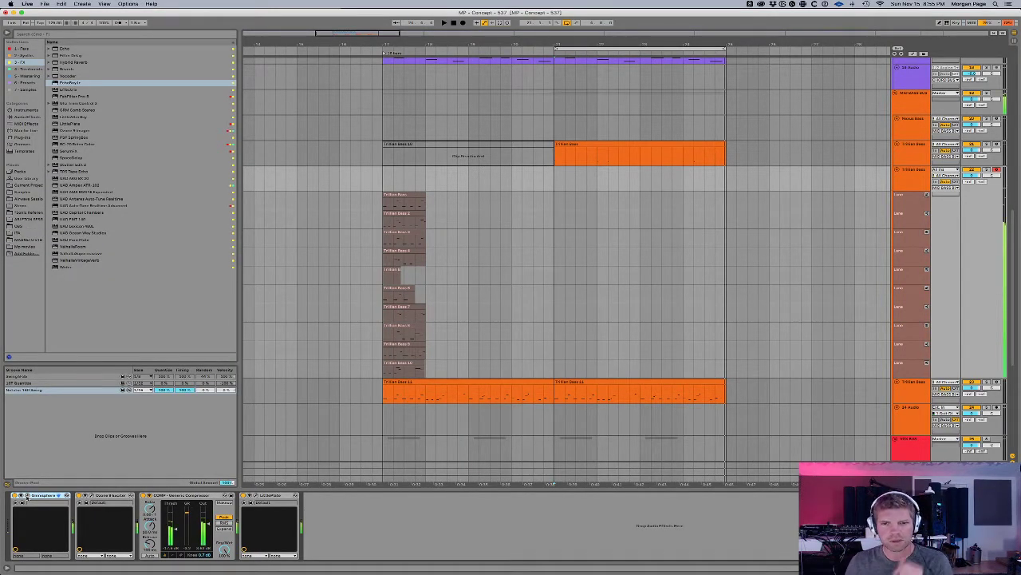
pyautogui.click(26, 495)
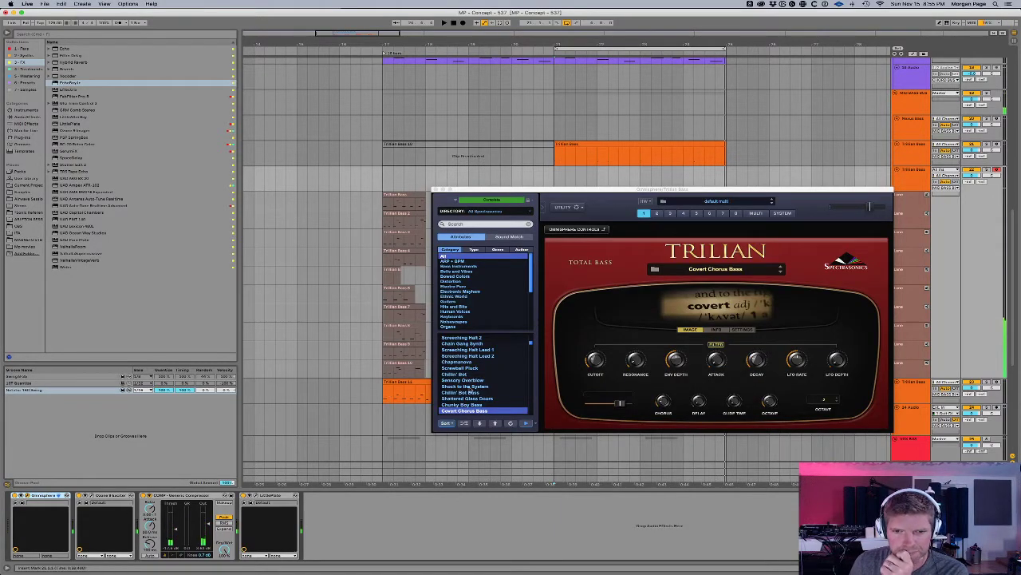
# Step: Sort Omnisphere's patch browser by rating and set its directory to Trilian Library
pyautogui.click(454, 424)
pyautogui.click(453, 425)
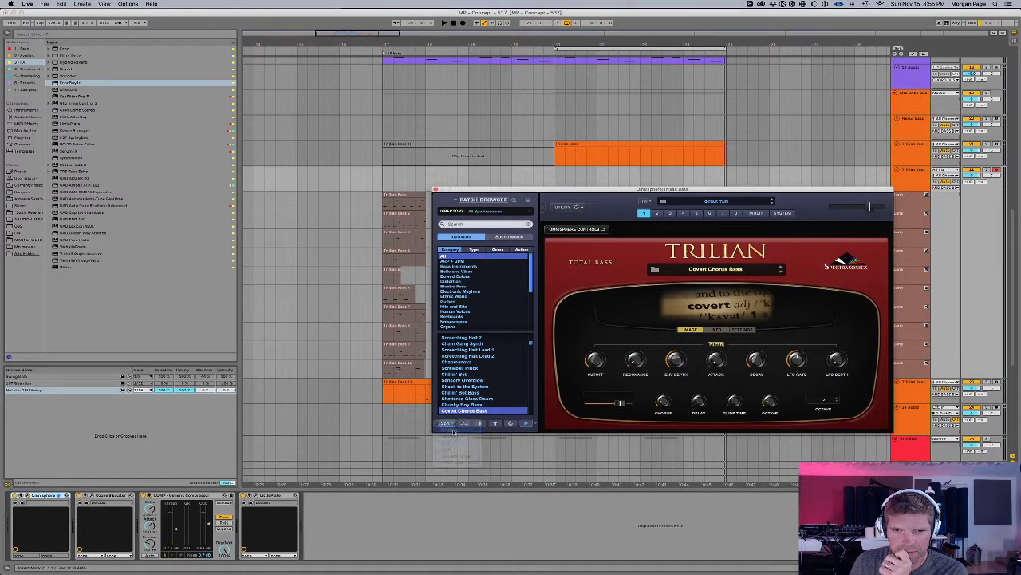
pyautogui.click(493, 211)
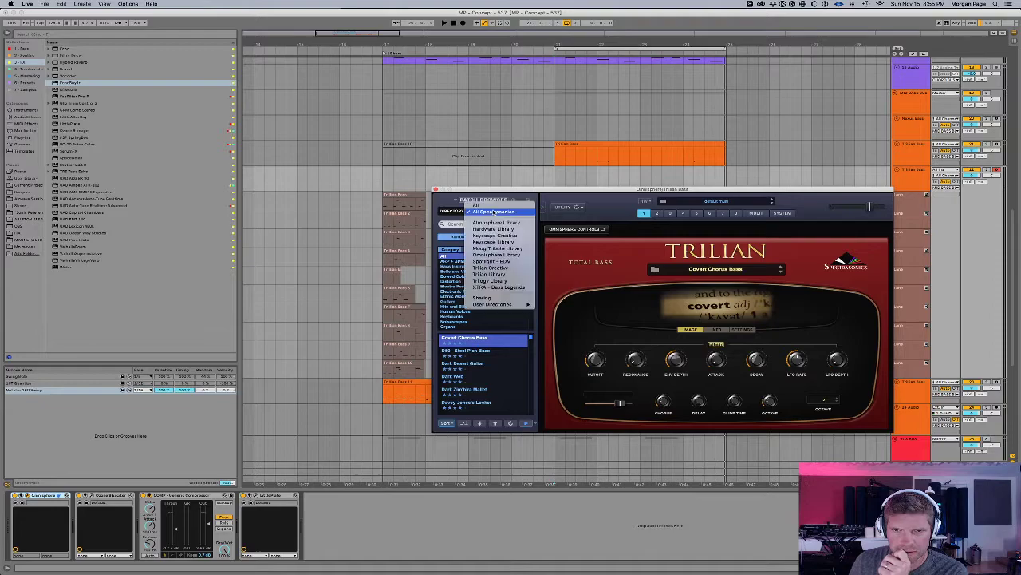
pyautogui.click(499, 275)
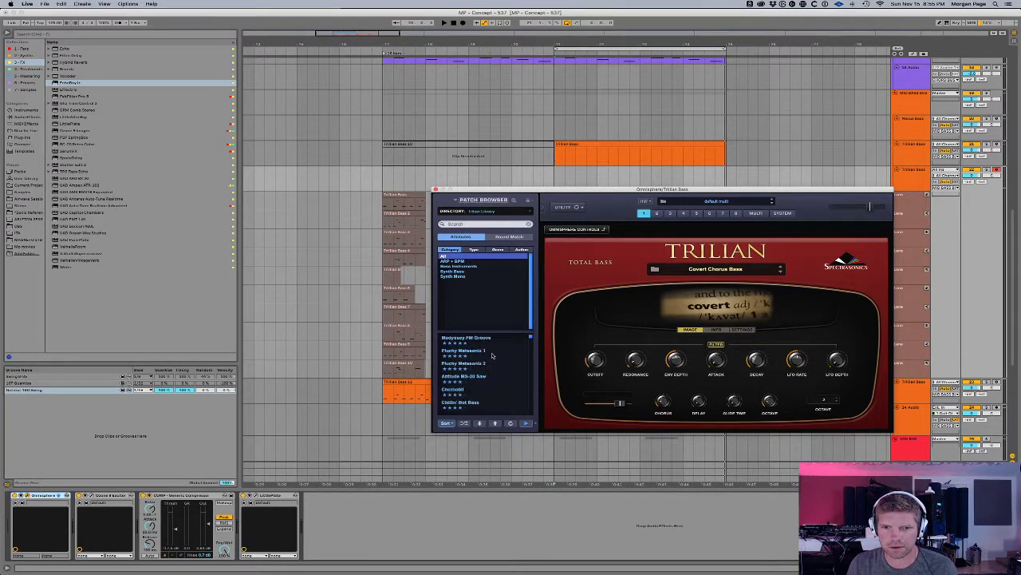
# Step: Try out the patches Attitude MS-20 Square, Chunky Boy Bass, Control Voltage SEM, Minimoog Sinetom Bass and Massive Bass Station
pyautogui.click(495, 339)
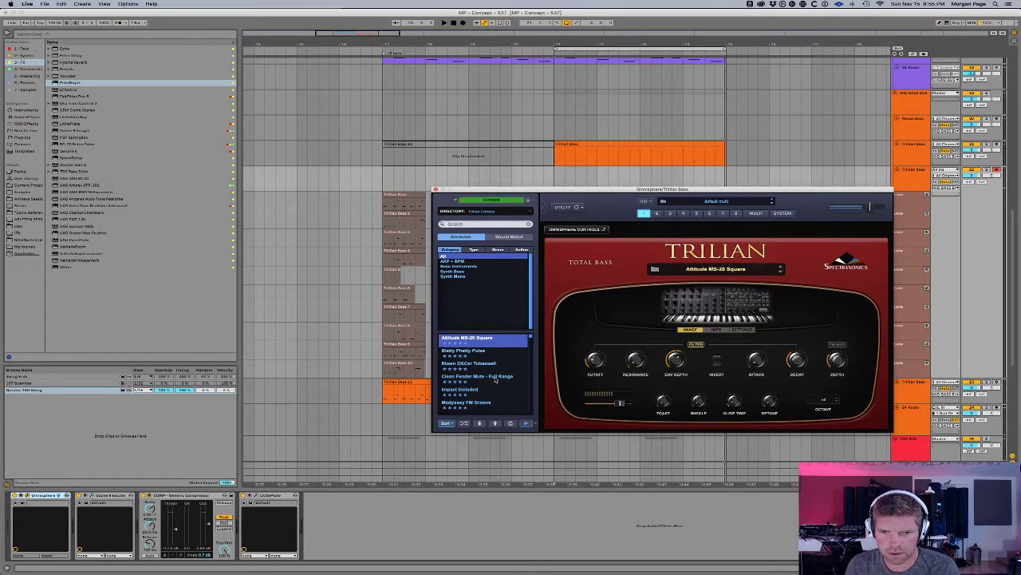
pyautogui.scroll(-3, 482, 376)
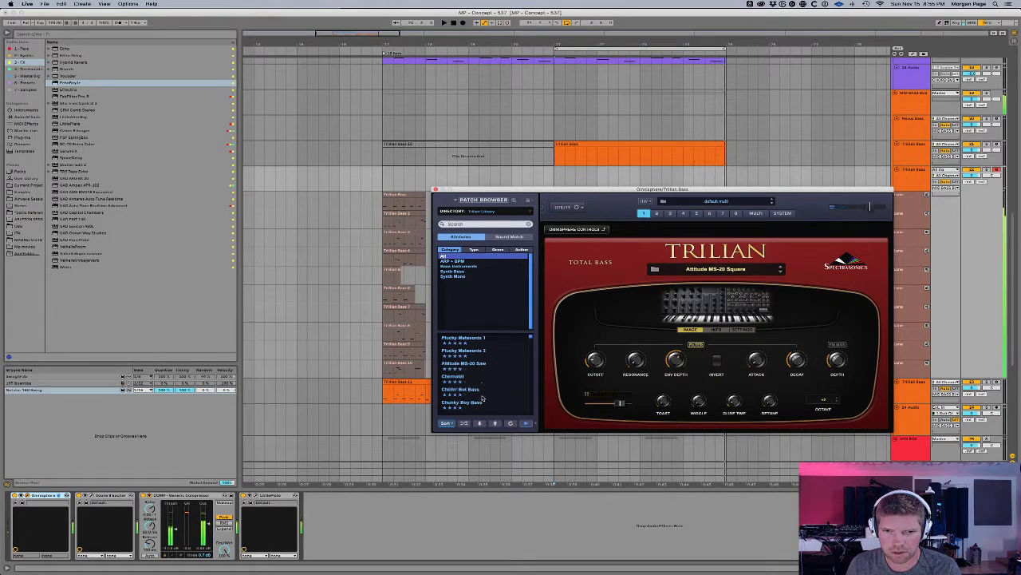
pyautogui.click(484, 378)
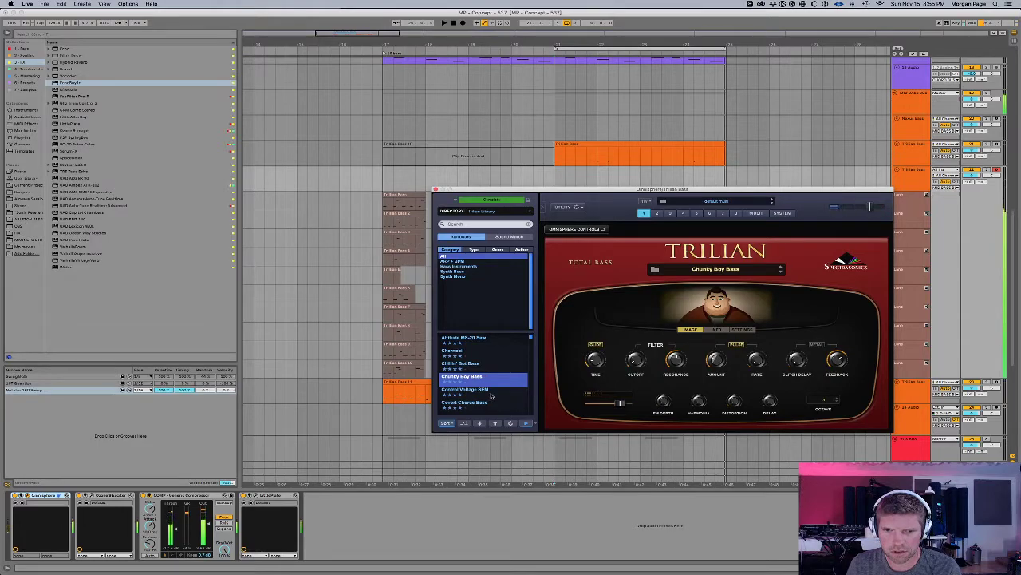
pyautogui.click(492, 391)
pyautogui.scroll(-3, 492, 391)
pyautogui.click(492, 389)
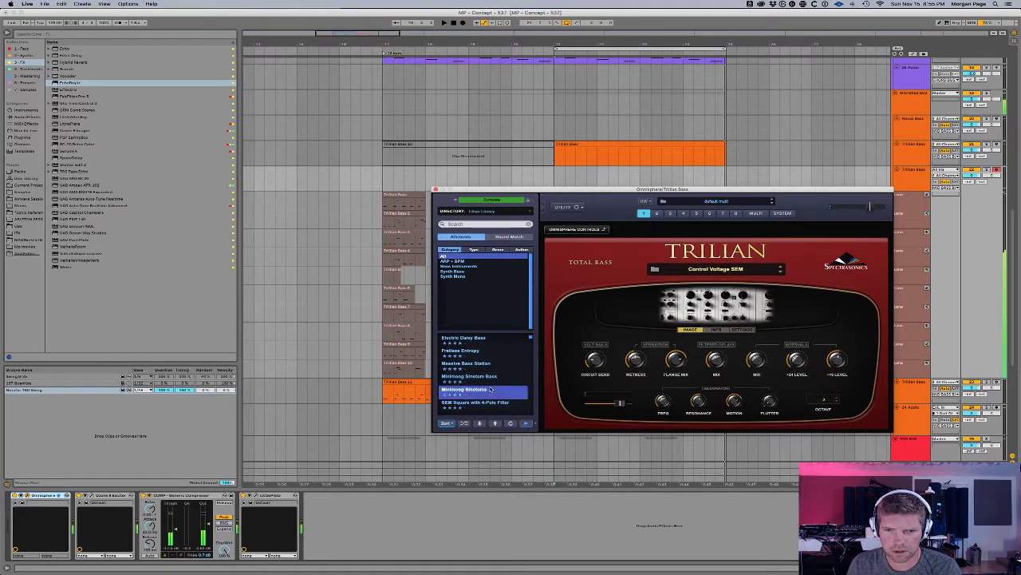
pyautogui.click(492, 378)
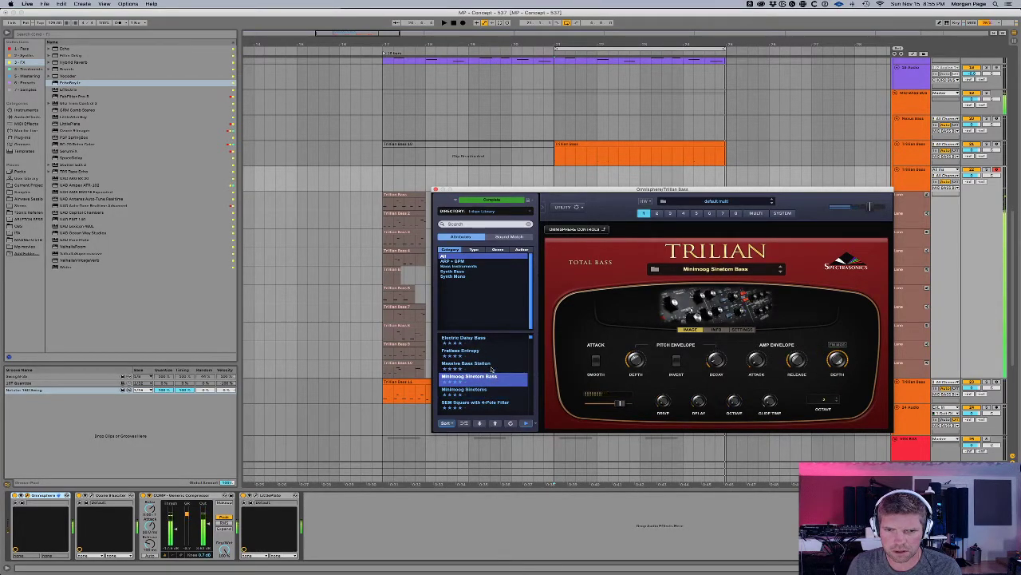
pyautogui.click(492, 367)
pyautogui.press('space')
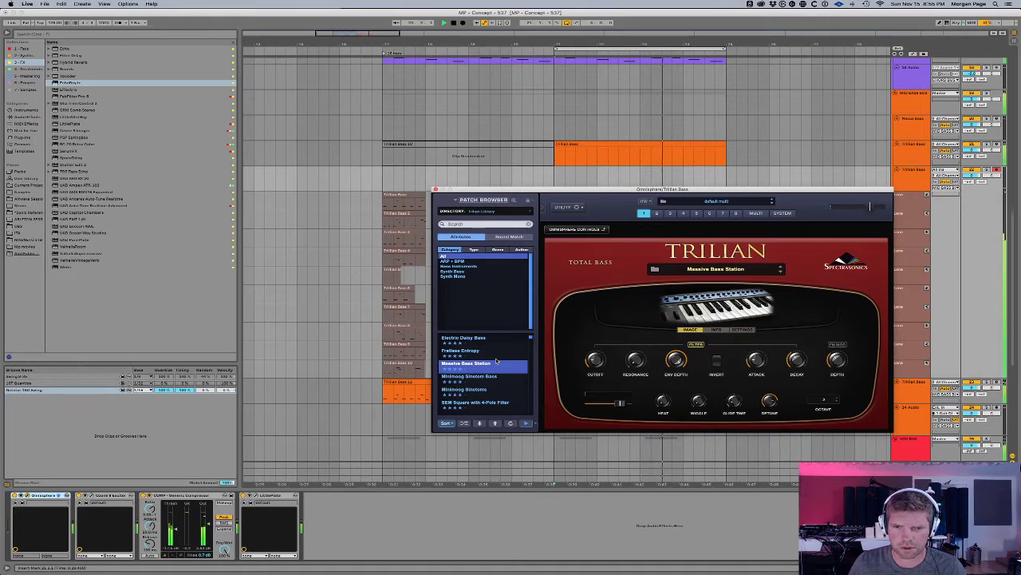
# Step: Load the SEM Square with 4-Pole Filter patch and record a new bass part over the bars 21–25 loop
pyautogui.scroll(-3, 496, 362)
pyautogui.click(503, 369)
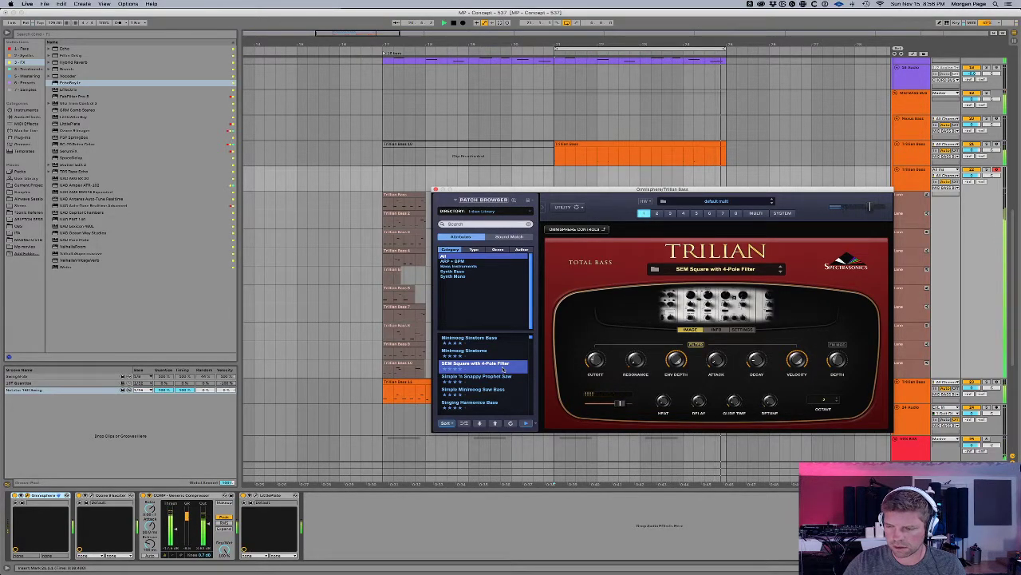
pyautogui.press('space')
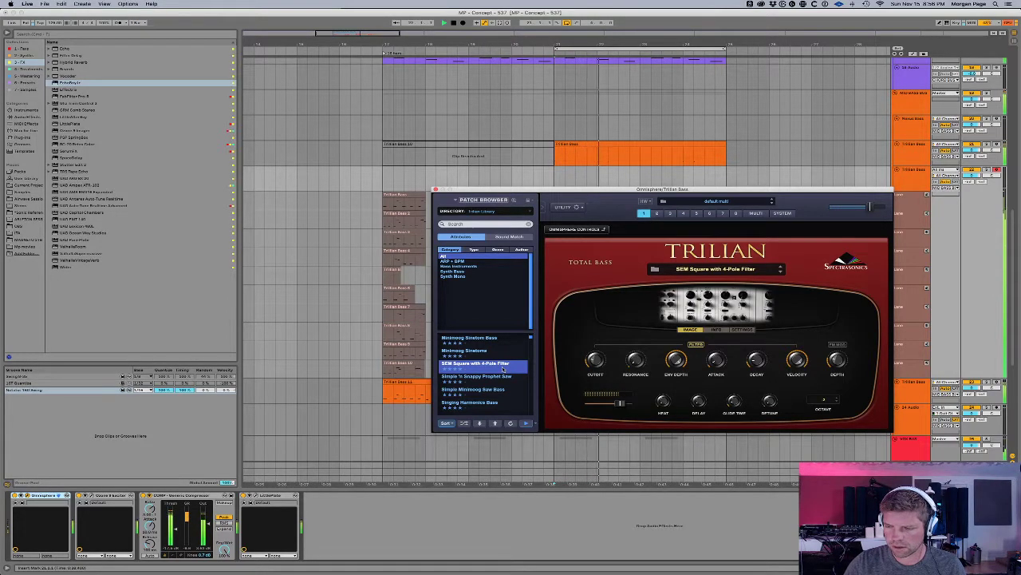
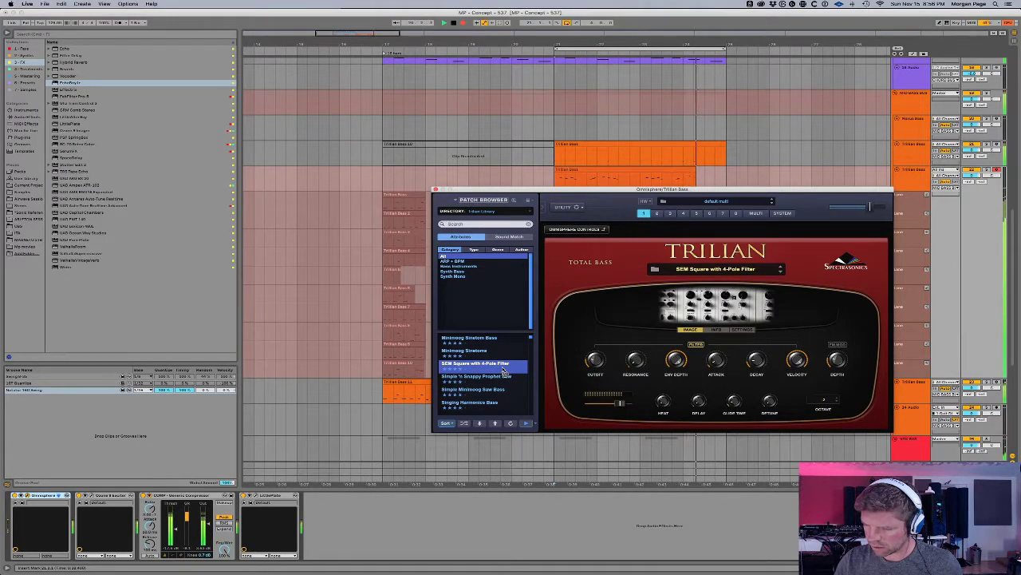
pyautogui.press('space')
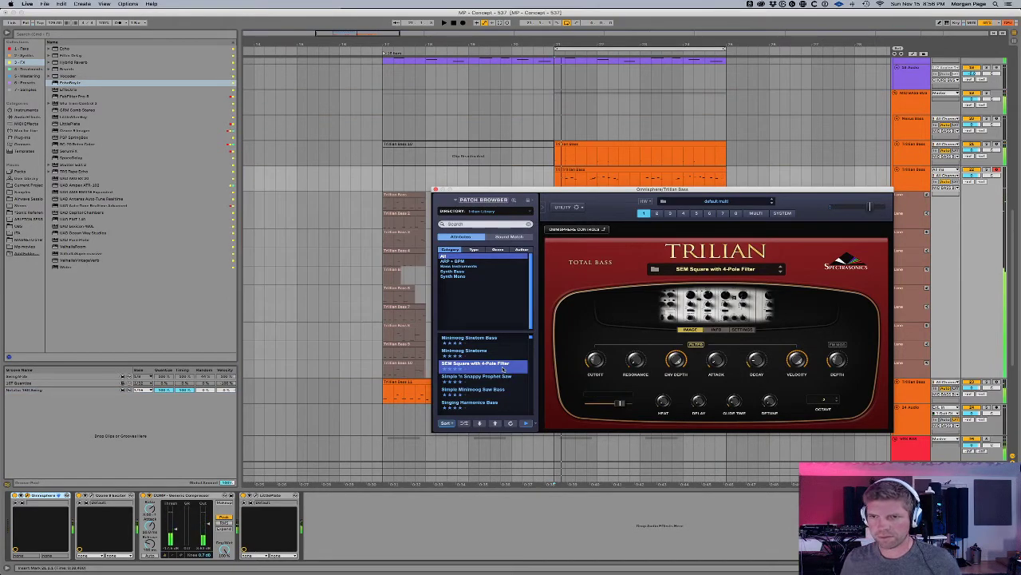
# Step: Close the Omnisphere window and consolidate the newly recorded clips on the lower Trilian Bass track into one clip
pyautogui.click(434, 191)
pyautogui.press('space')
pyautogui.click(612, 170)
pyautogui.doubleClick(613, 169)
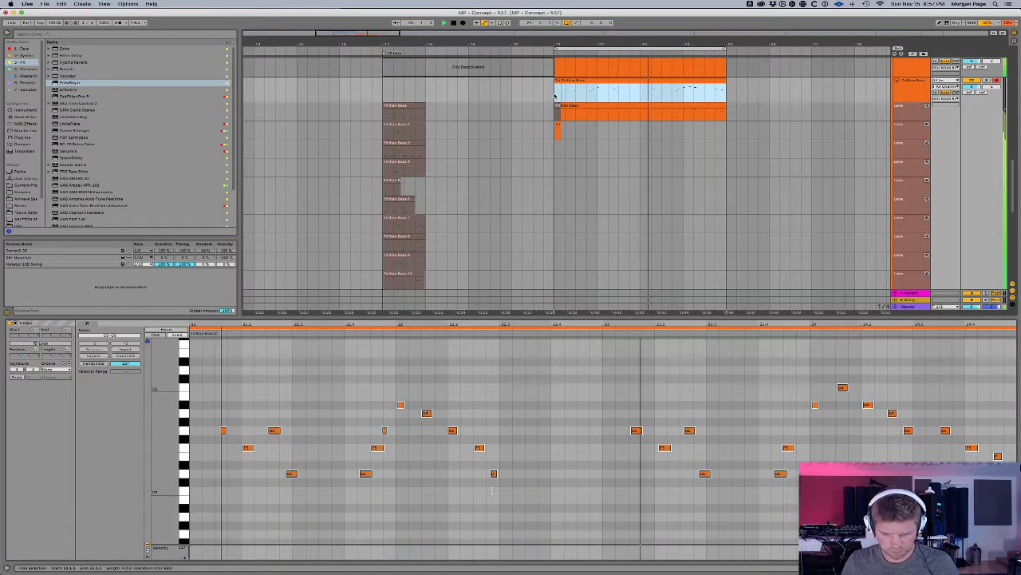
pyautogui.press('super+j')
# Step: Select all notes in the newly recorded bass clip, quantize them and stop playback
pyautogui.click(602, 388)
pyautogui.press('super+a')
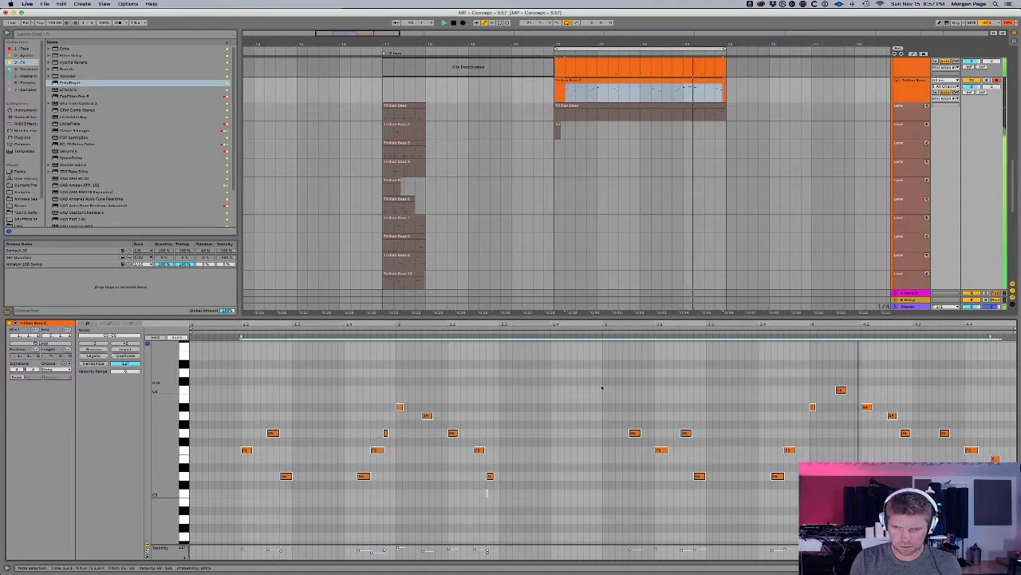
pyautogui.hotkey('shift', 'Tab')
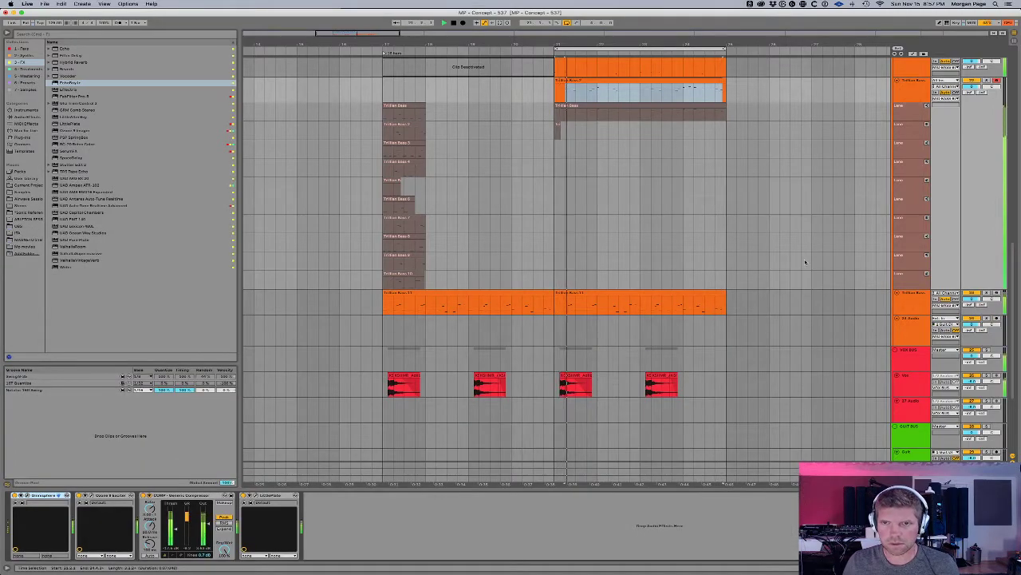
pyautogui.hotkey('shift', 'Tab')
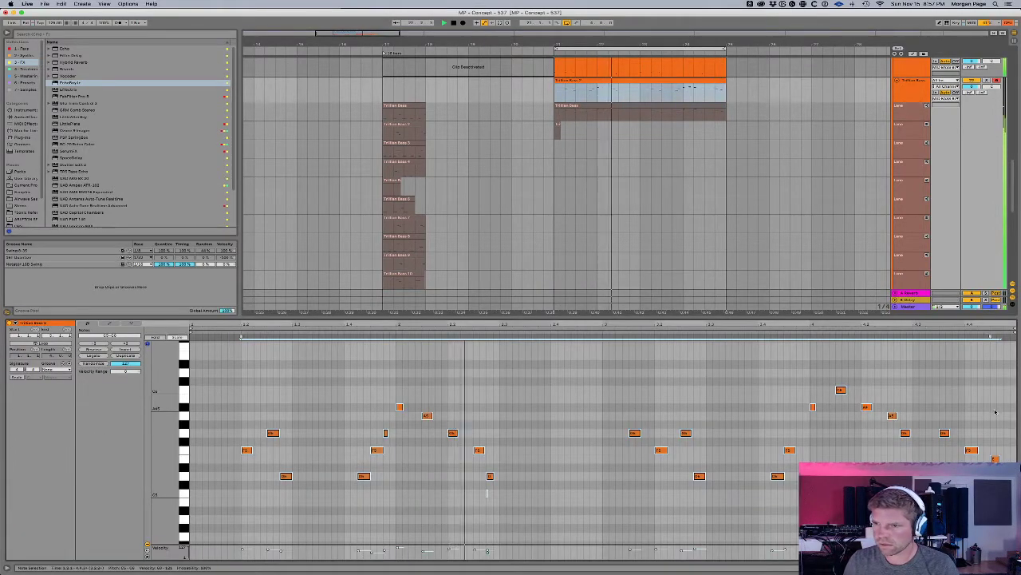
pyautogui.click(997, 406)
pyautogui.press('space')
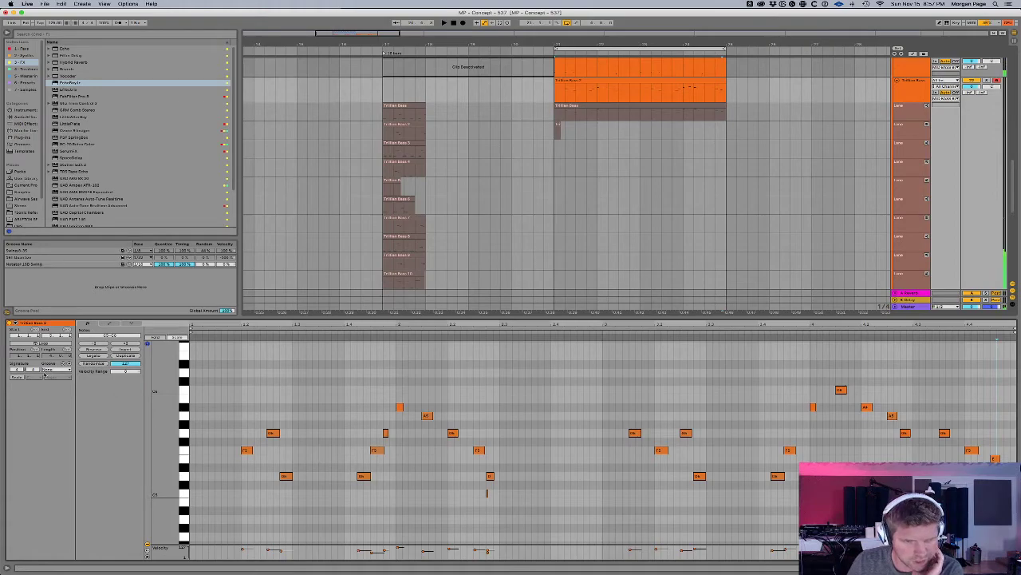
# Step: Turn on the scale for the bass clip and set it to G Minor
pyautogui.click(14, 377)
pyautogui.click(34, 377)
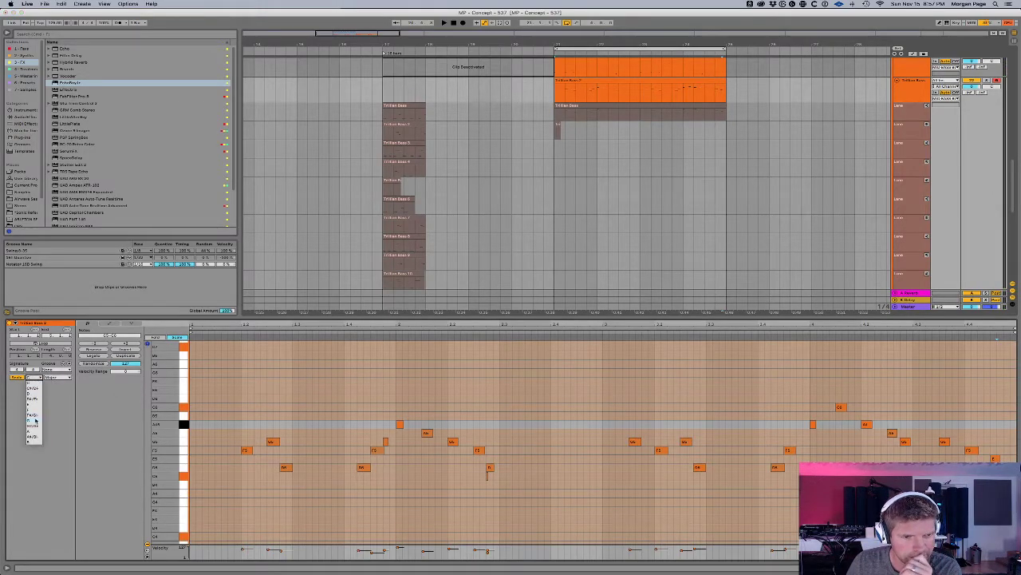
pyautogui.click(35, 420)
pyautogui.click(64, 379)
pyautogui.click(66, 388)
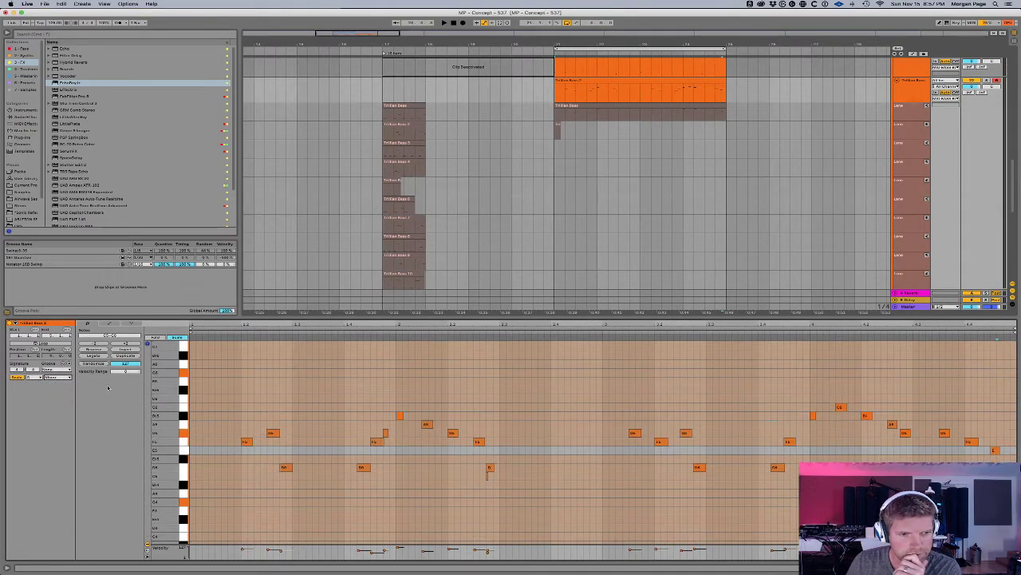
# Step: Clean up the bass line by raising its last note to G, adding a short G near the start and deleting the stray overlapping low note
pyautogui.click(996, 451)
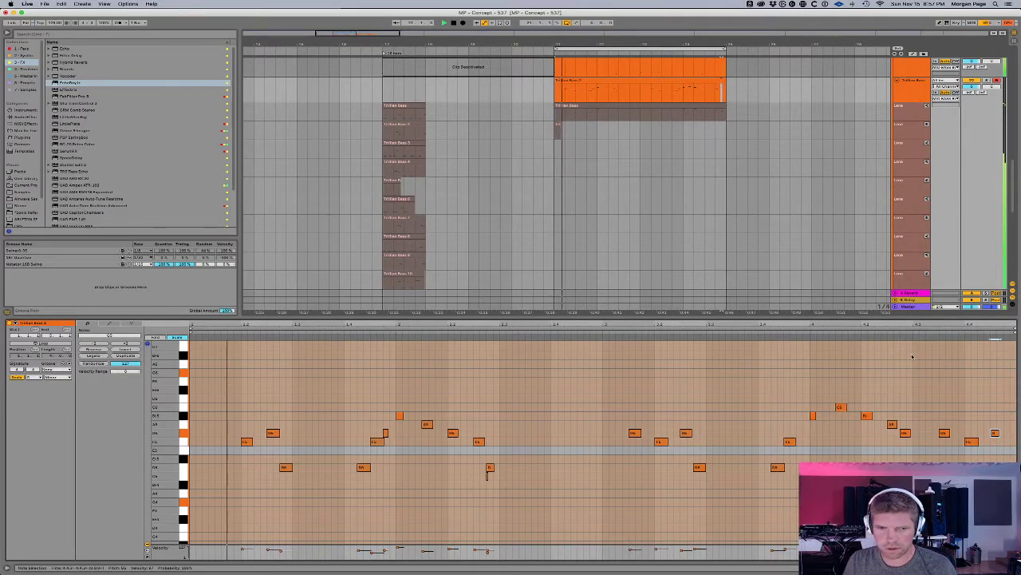
pyautogui.doubleClick(211, 433)
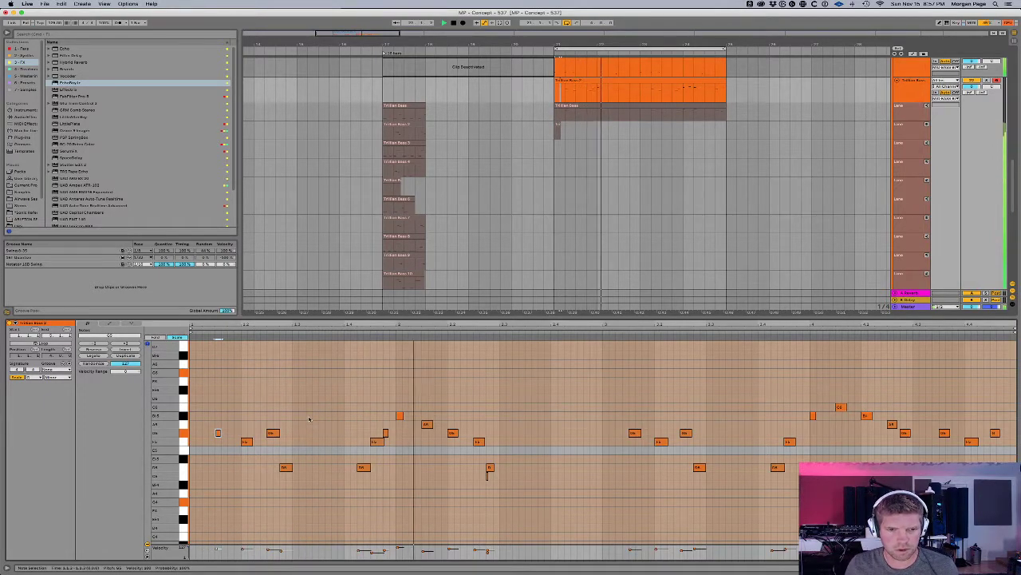
pyautogui.click(490, 467)
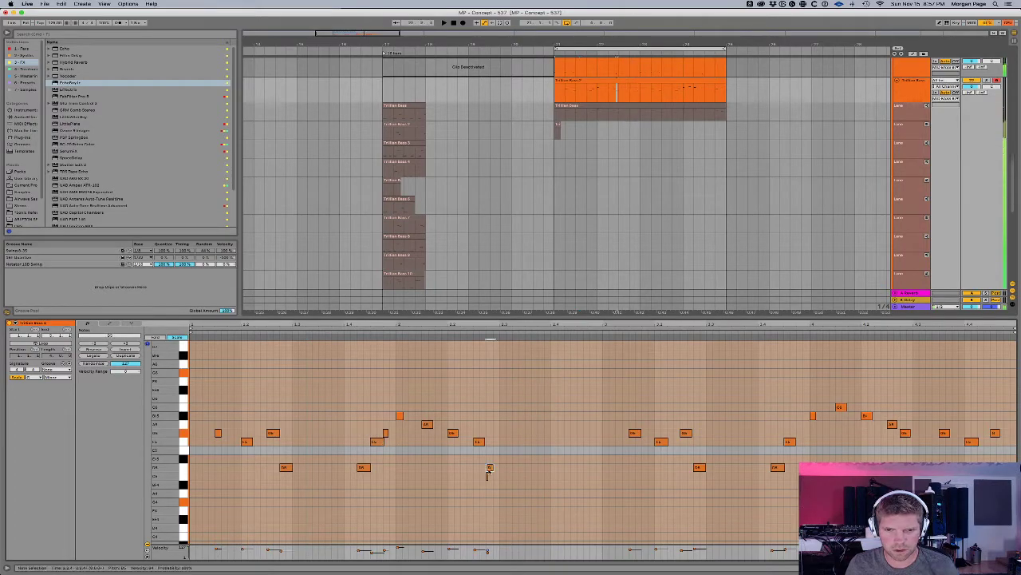
pyautogui.click(482, 475)
# Step: Select all the bass notes, apply the Notator swing groove to the clip and start playback
pyautogui.press('super+a')
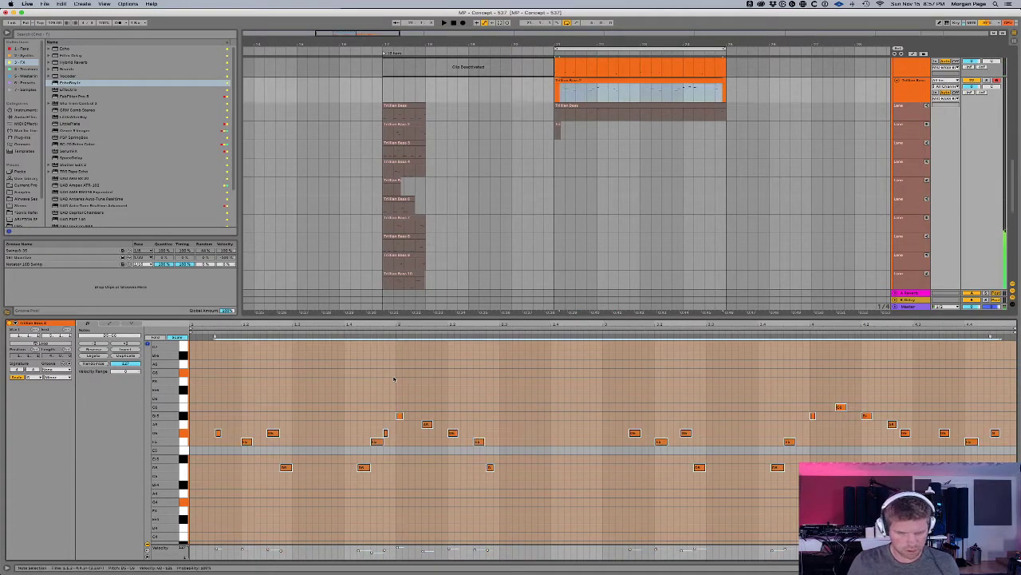
pyautogui.click(50, 375)
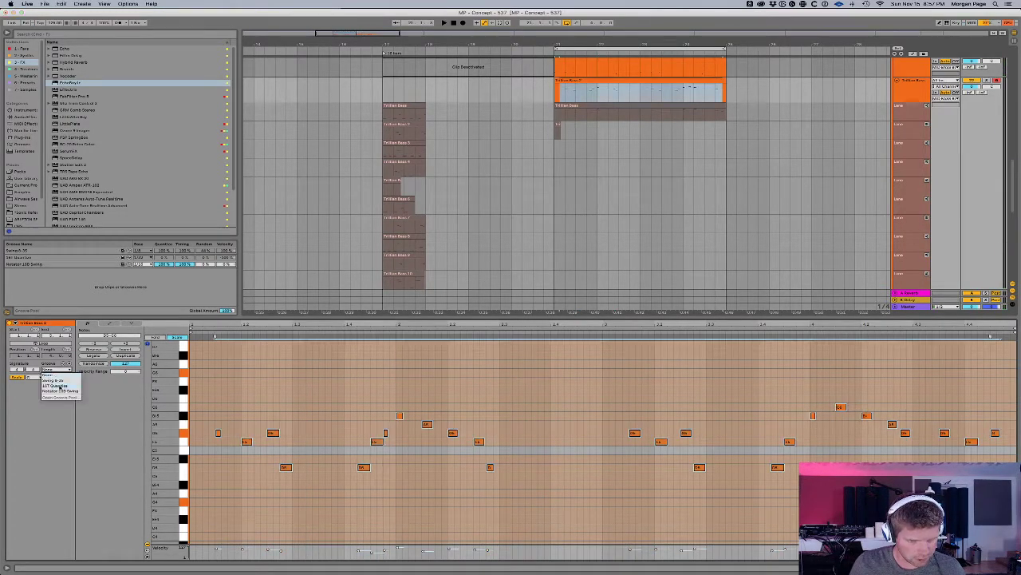
pyautogui.click(61, 392)
pyautogui.press('space')
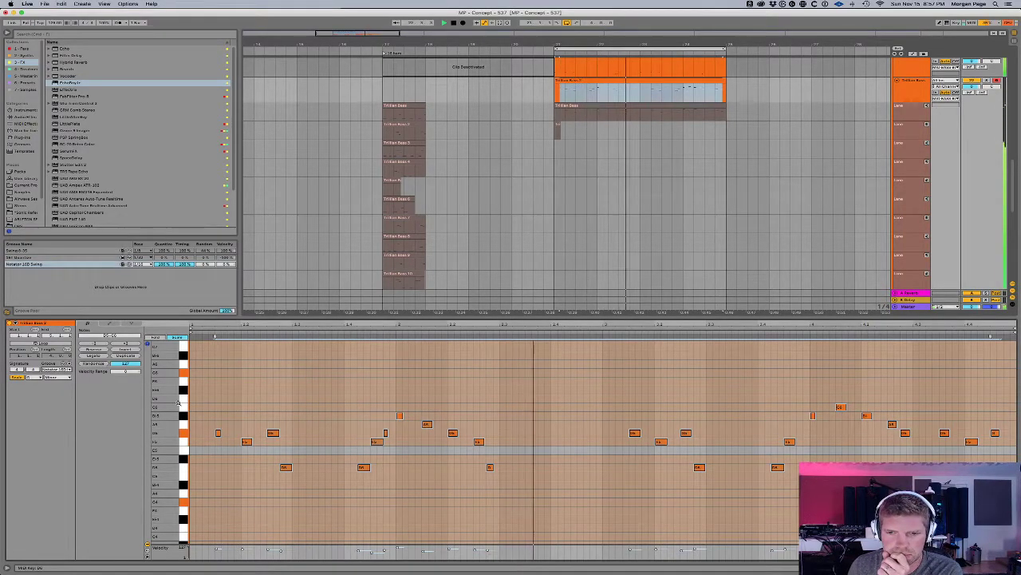
# Step: Repitch the clip's last three notes to F, A# and A, and shorten the F just before bar 2
pyautogui.click(364, 468)
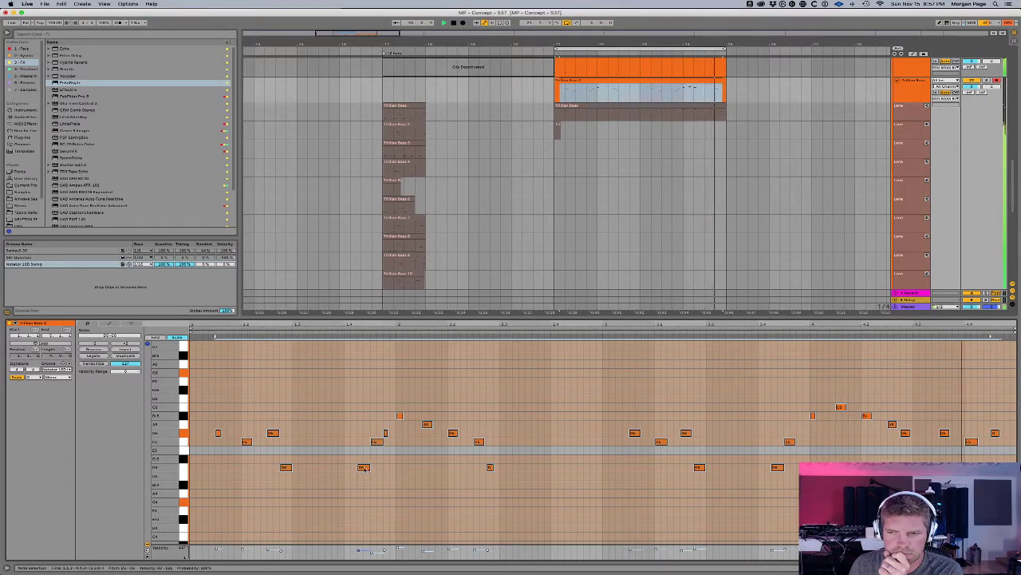
pyautogui.click(944, 339)
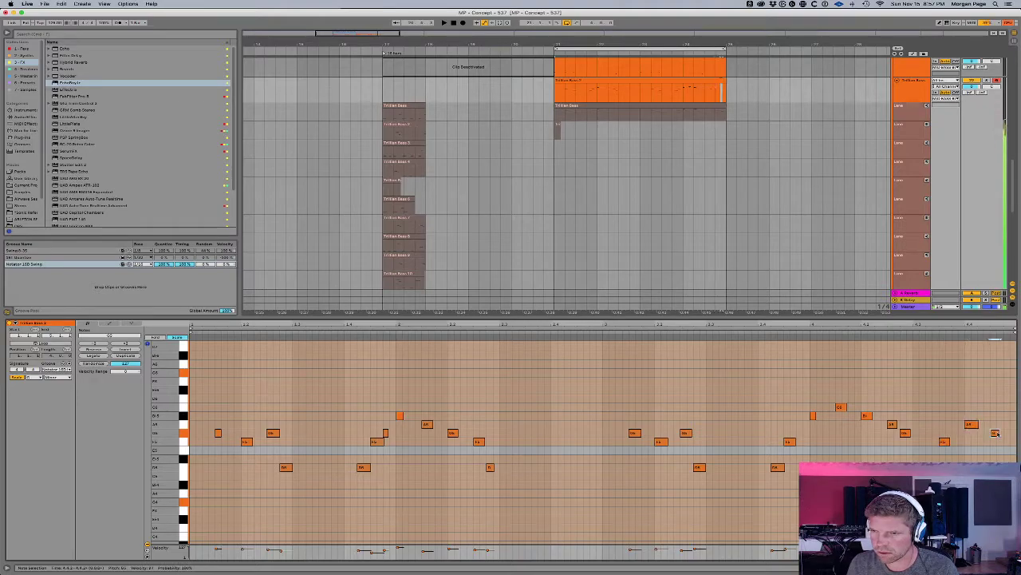
pyautogui.click(891, 333)
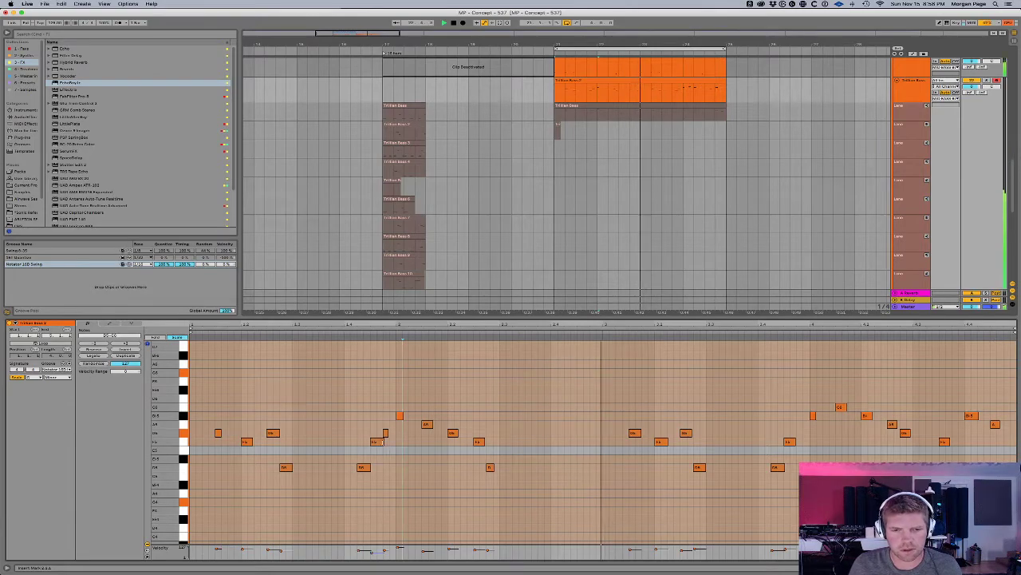
pyautogui.click(424, 397)
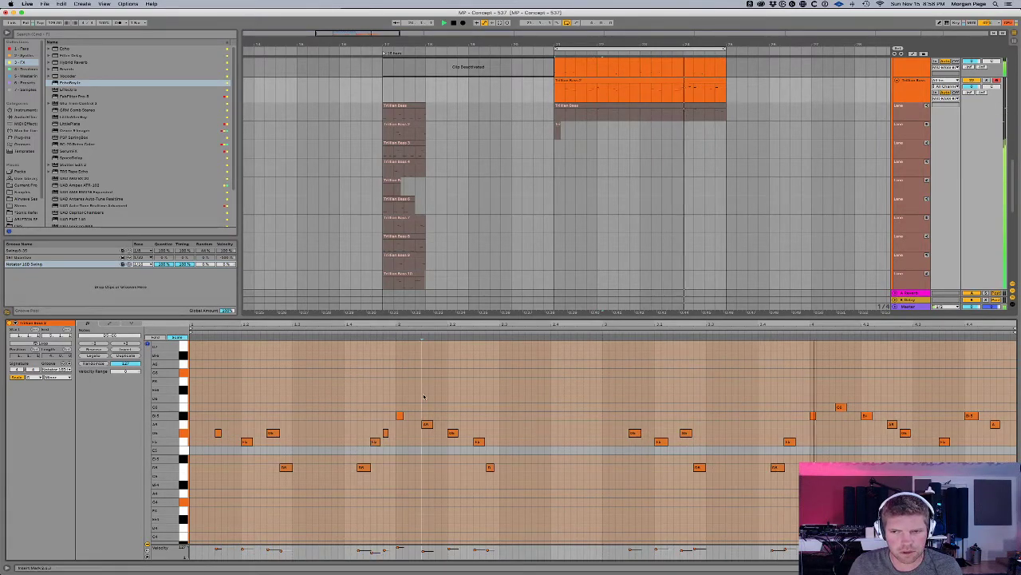
pyautogui.press('space')
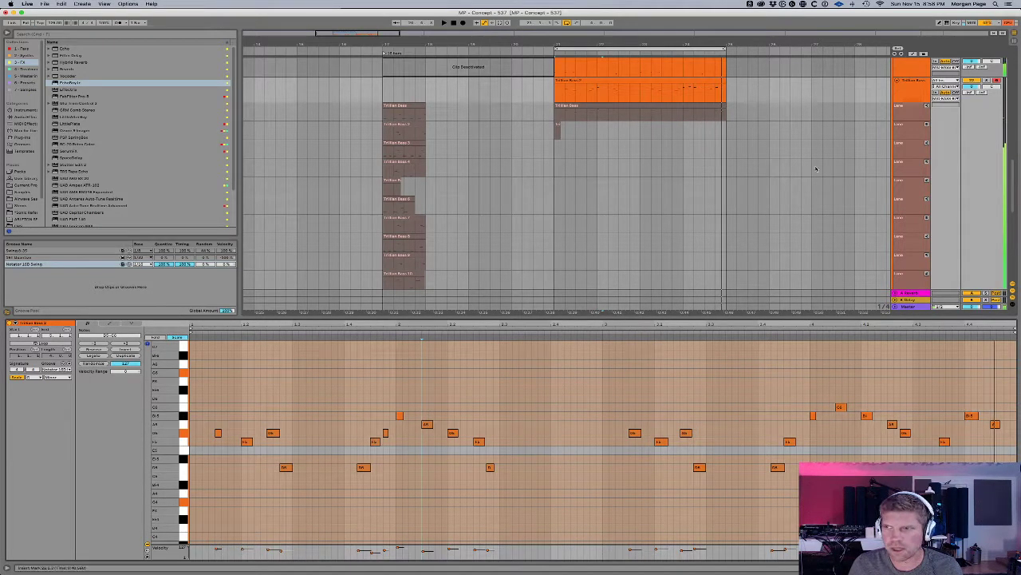
# Step: Select bars 21–25 on the lower Trilian Bass track and duplicate that stretch of time across the arrangement
pyautogui.scroll(5, 673, 171)
pyautogui.scroll(5, 674, 174)
pyautogui.scroll(-8, 675, 175)
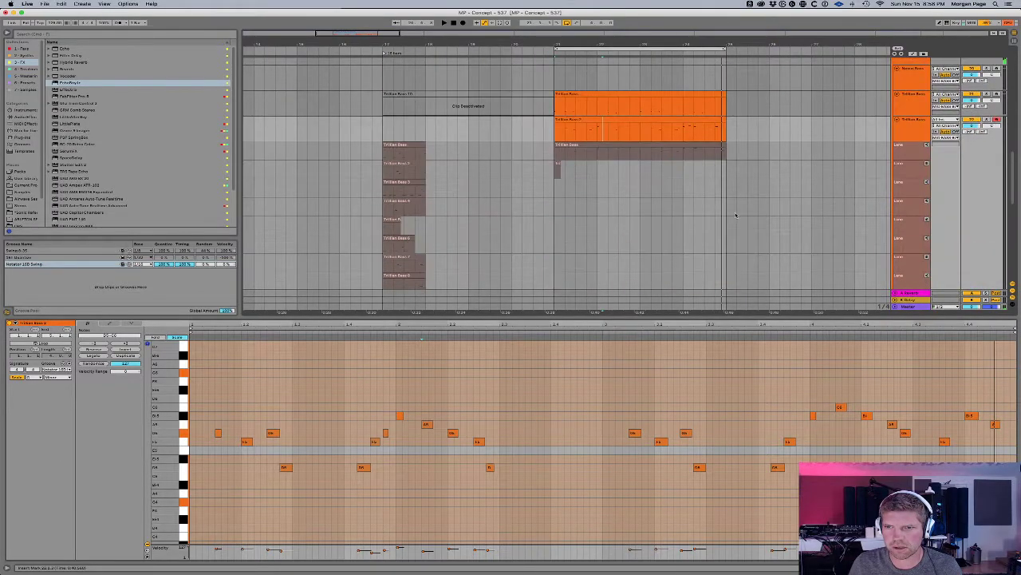
pyautogui.click(729, 155)
pyautogui.moveTo(726, 135); pyautogui.dragTo(557, 136)
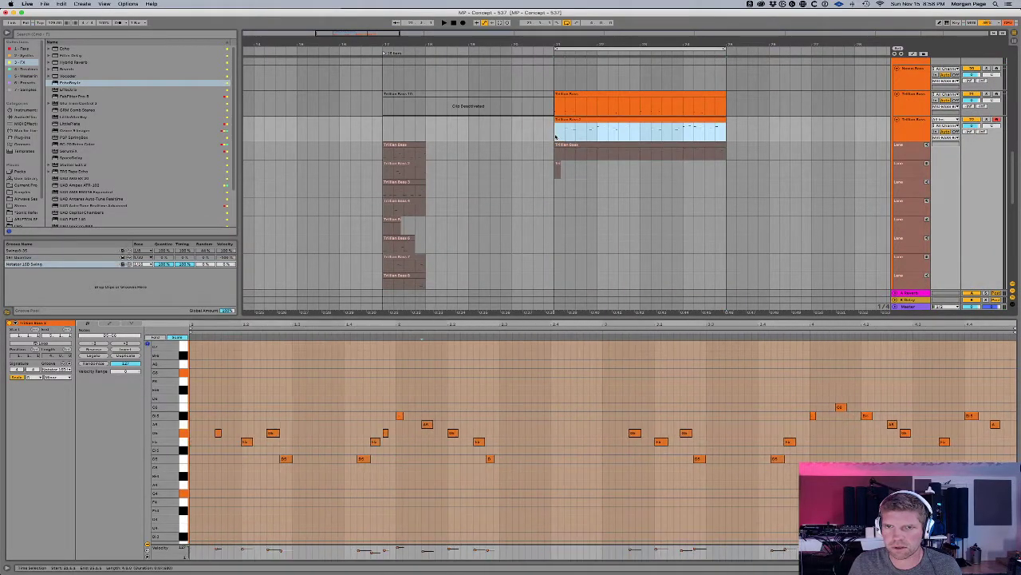
pyautogui.press('super+shift+d')
# Step: Copy the kick and drum clips from bars 17–21 and paste them at bars 25–29
pyautogui.scroll(15, 636, 132)
pyautogui.scroll(-1, 636, 139)
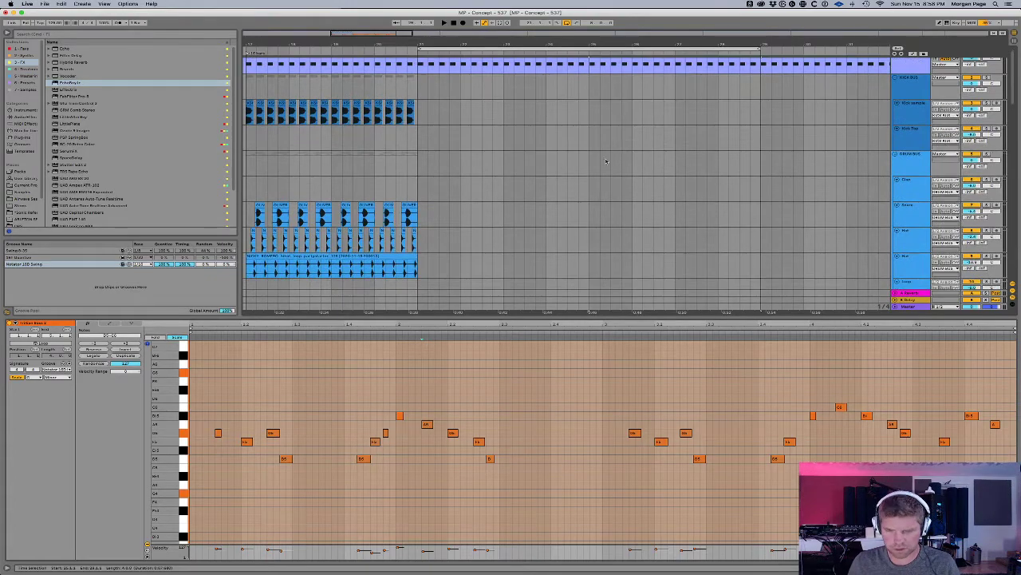
pyautogui.press('-')
pyautogui.moveTo(578, 272); pyautogui.dragTo(508, 121)
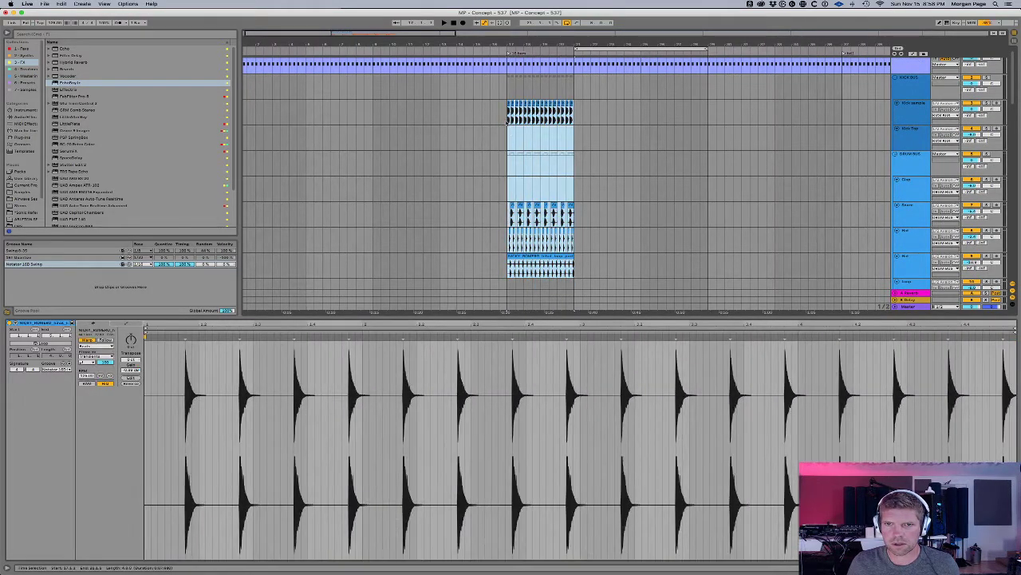
pyautogui.click(517, 105)
pyautogui.moveTo(643, 121); pyautogui.dragTo(739, 274)
pyautogui.press('super+v')
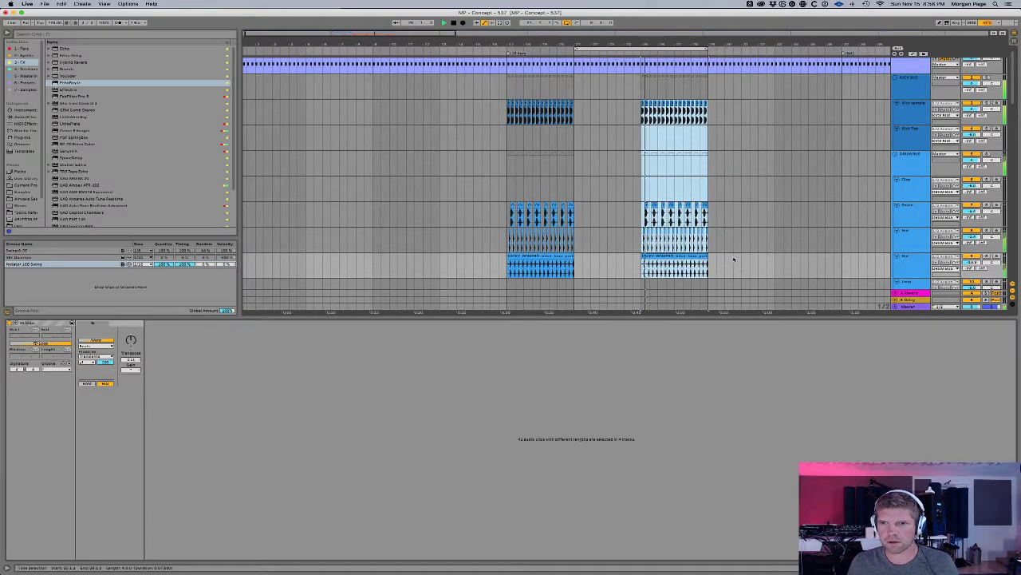
# Step: Raise the MID BASS BUS Master Mix automation over bars 25–29, hide the automation and stop playback
pyautogui.scroll(-15, 735, 260)
pyautogui.scroll(8, 718, 224)
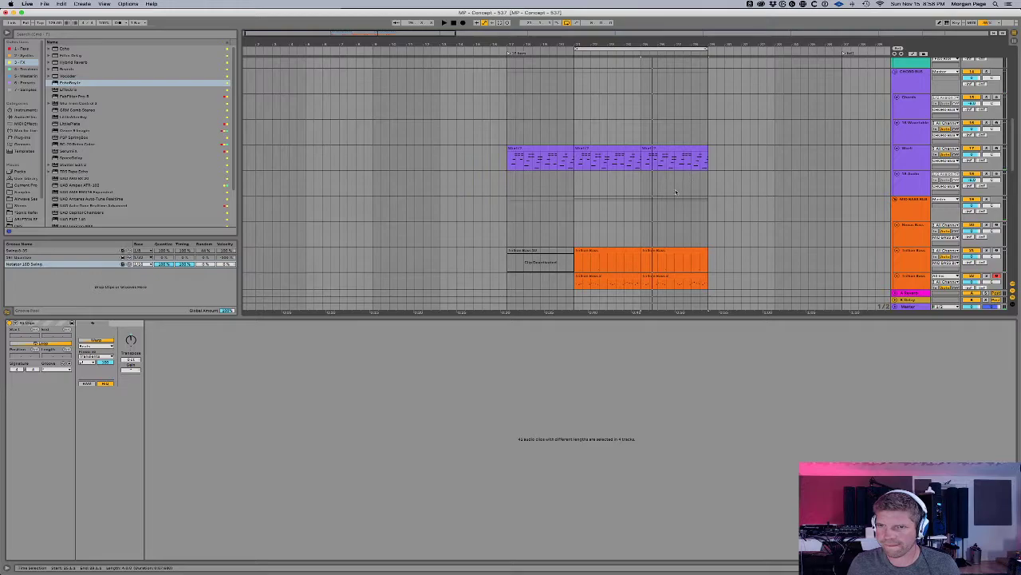
pyautogui.click(668, 216)
pyautogui.moveTo(644, 212); pyautogui.dragTo(705, 217)
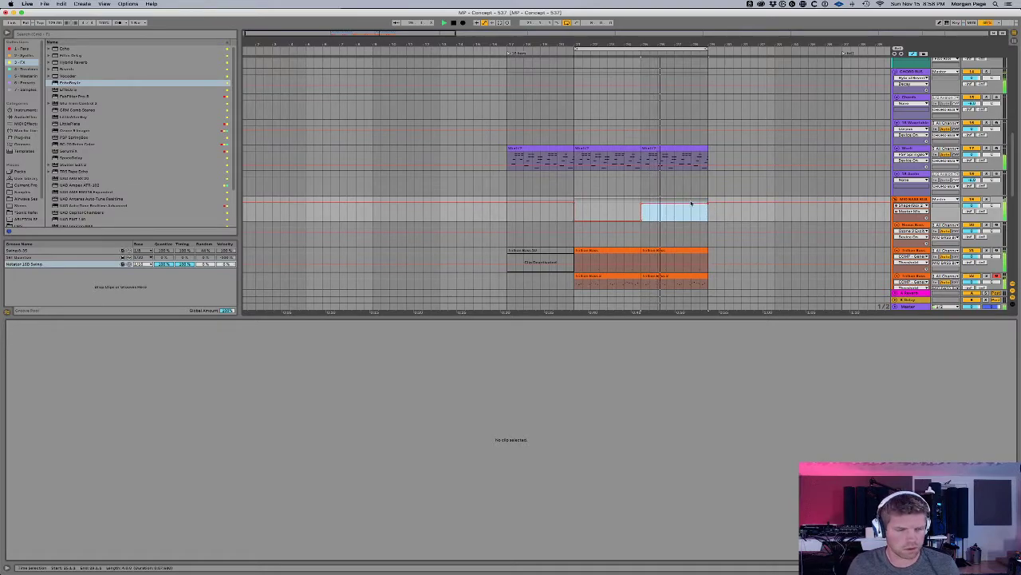
pyautogui.scroll(-10, 694, 211)
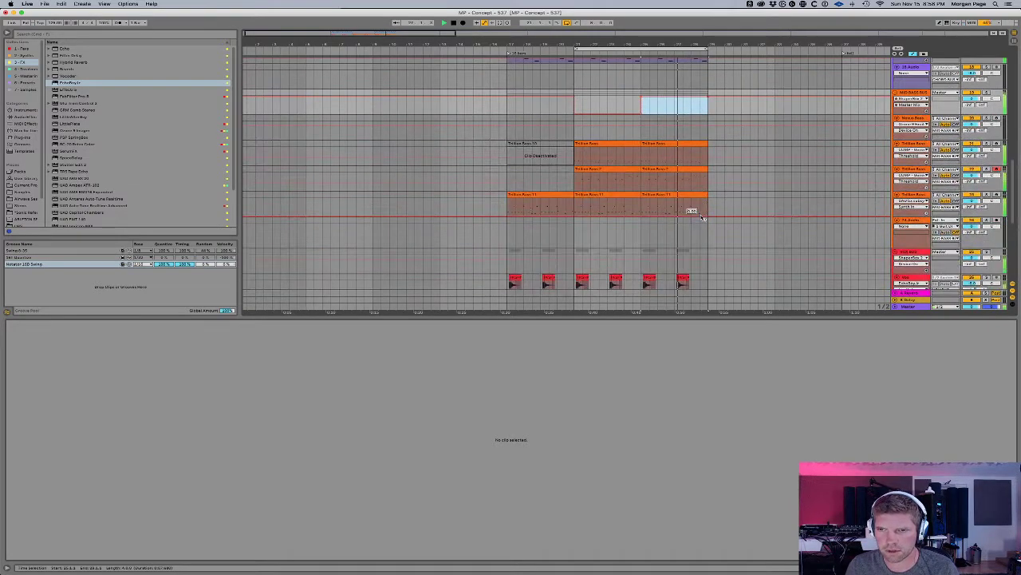
pyautogui.scroll(6, 702, 219)
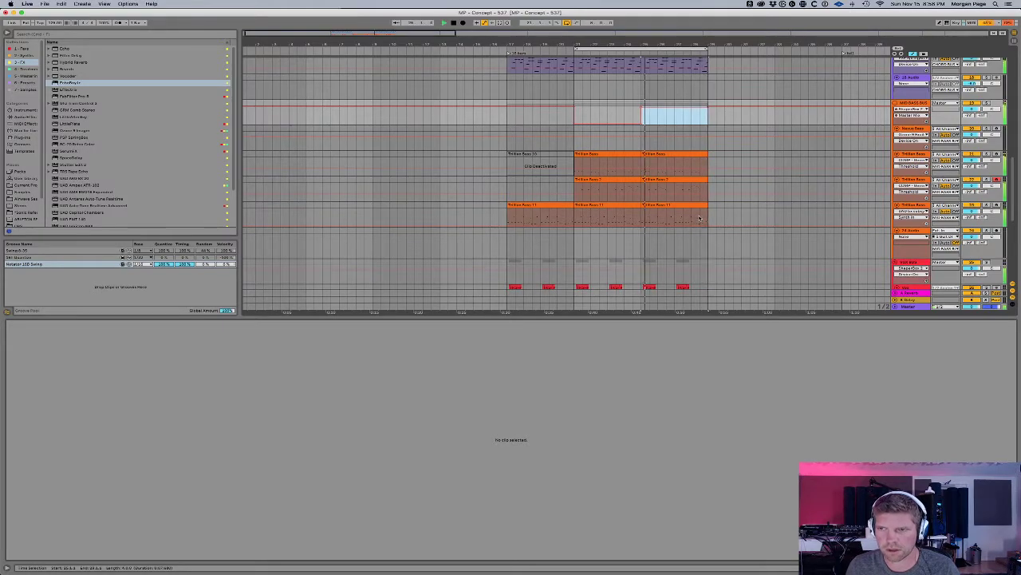
pyautogui.press('a')
pyautogui.press('space')
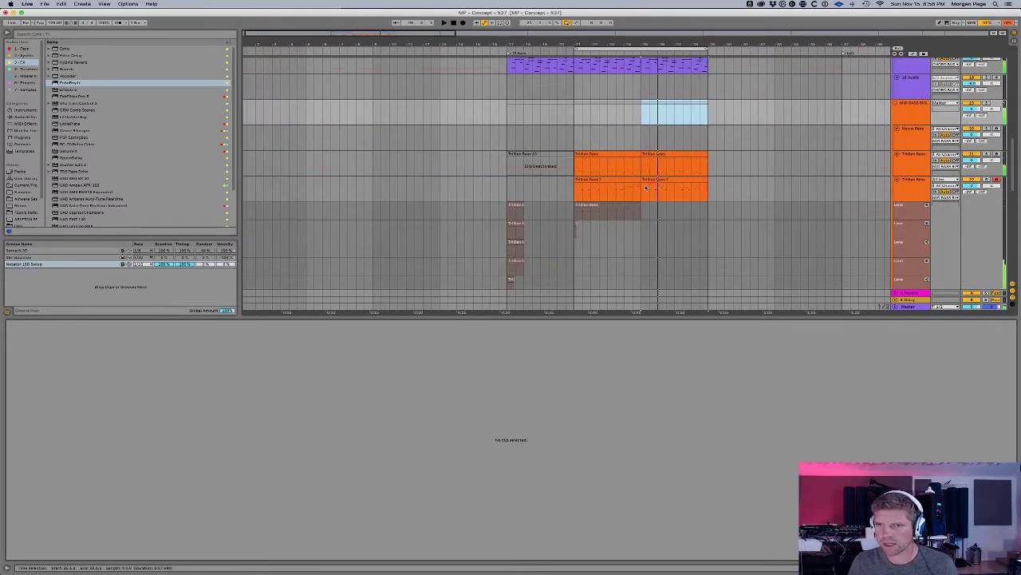
# Step: Duplicate the lower Trilian Bass track together with its clips over bars 21–29
pyautogui.click(915, 200)
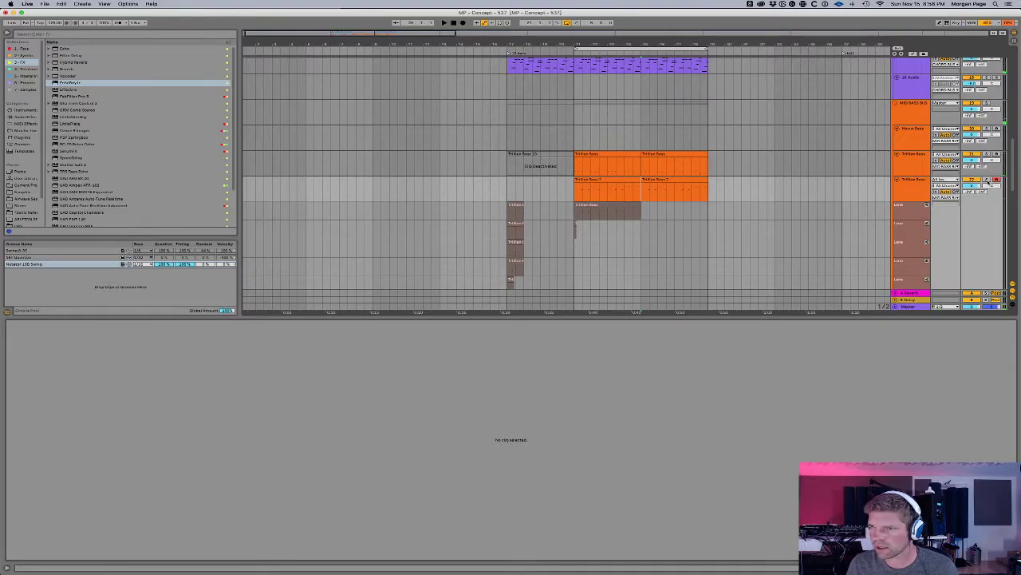
pyautogui.click(665, 182)
pyautogui.click(747, 187)
pyautogui.click(689, 180)
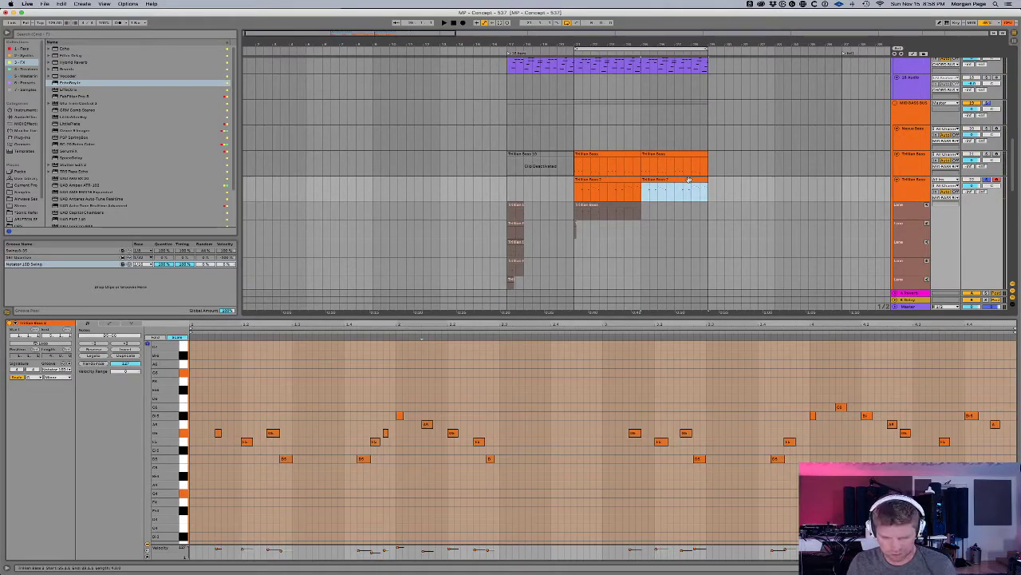
pyautogui.click(907, 190)
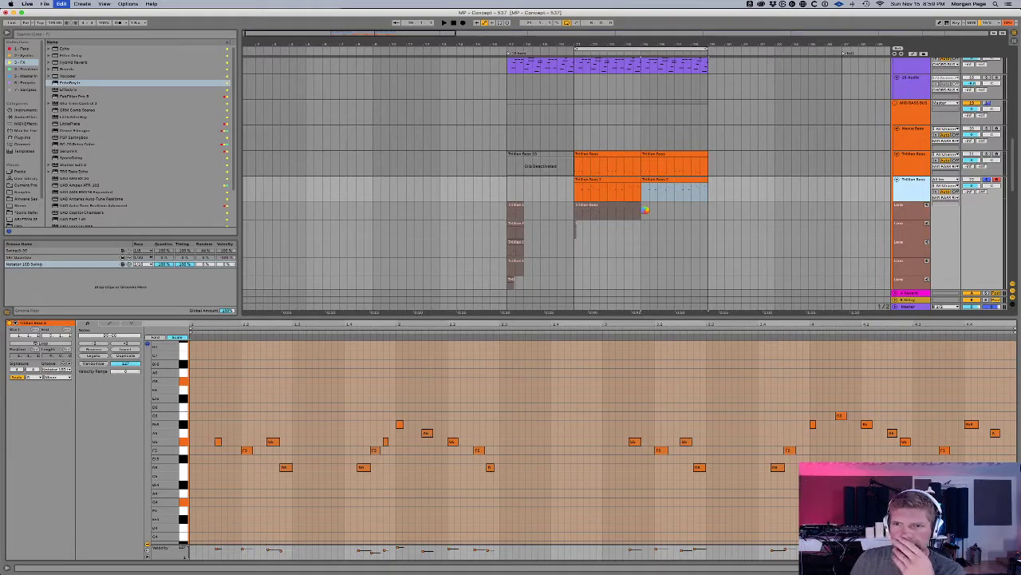
pyautogui.scroll(-4, 647, 214)
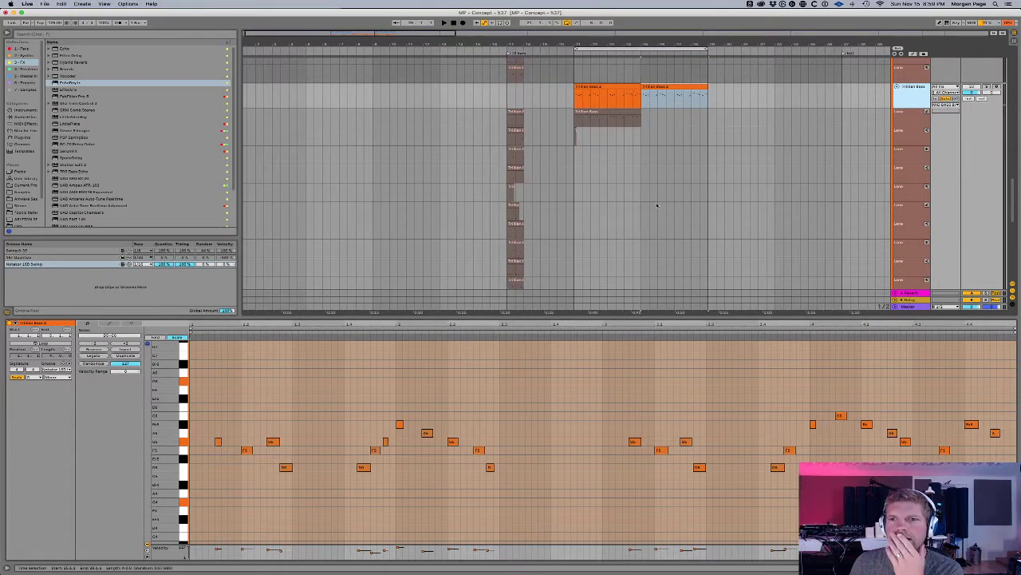
pyautogui.scroll(6, 657, 206)
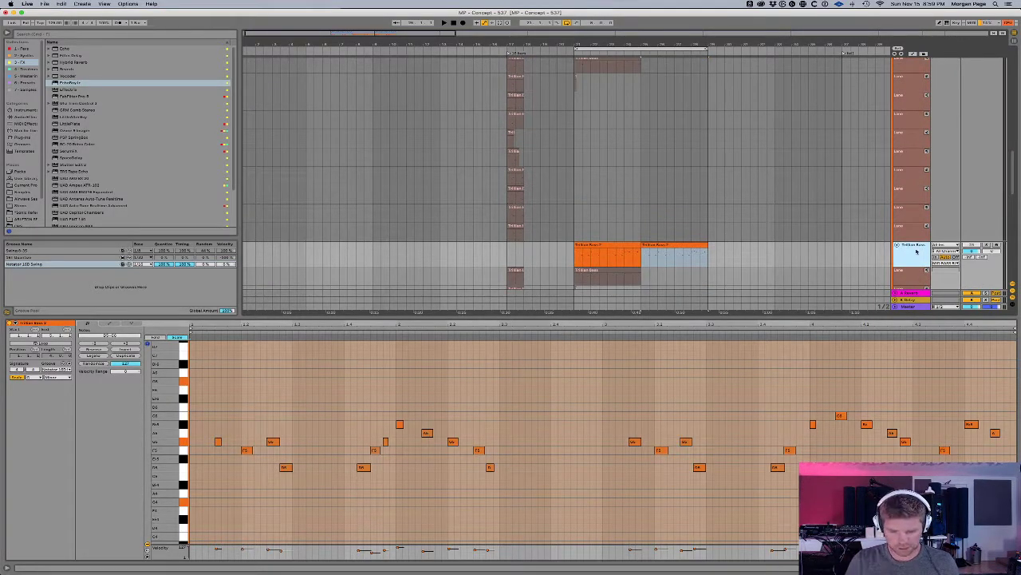
# Step: Hide the duplicated track's take lanes, then play and solo first the Trilian Bass track below it and then the duplicate
pyautogui.press('alt+super+u')
pyautogui.scroll(-2, 989, 247)
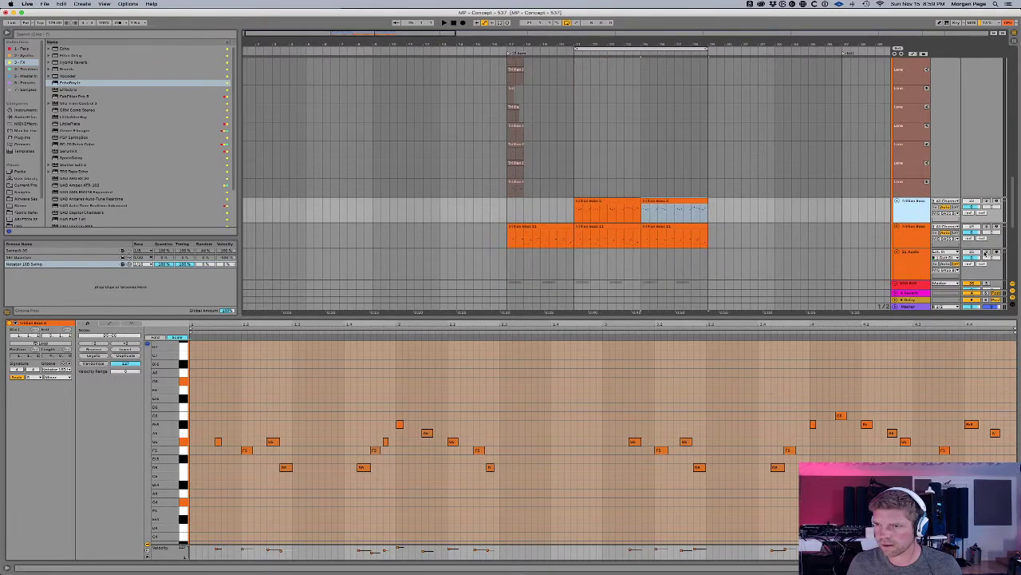
pyautogui.click(987, 228)
pyautogui.press('space')
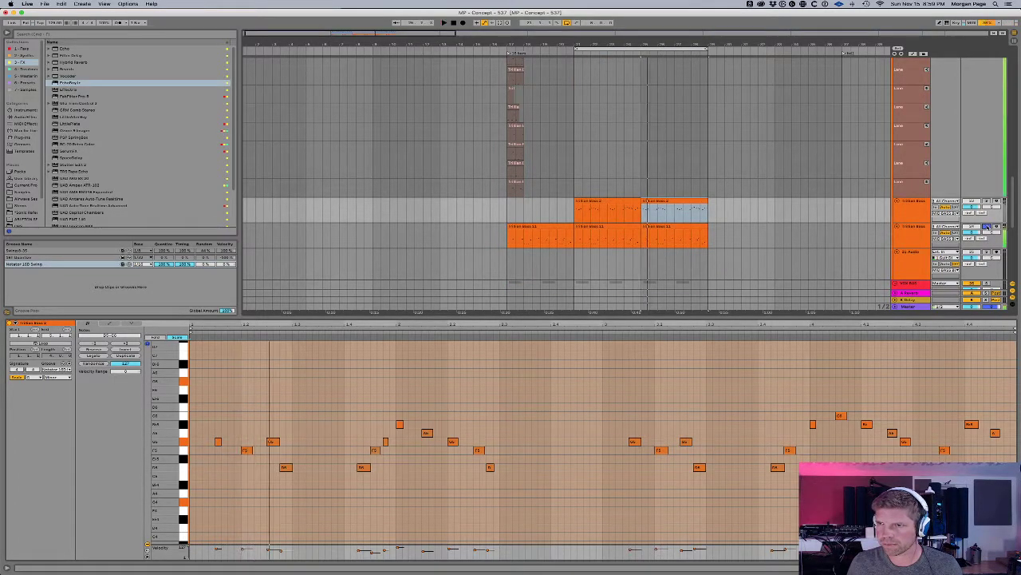
pyautogui.click(986, 201)
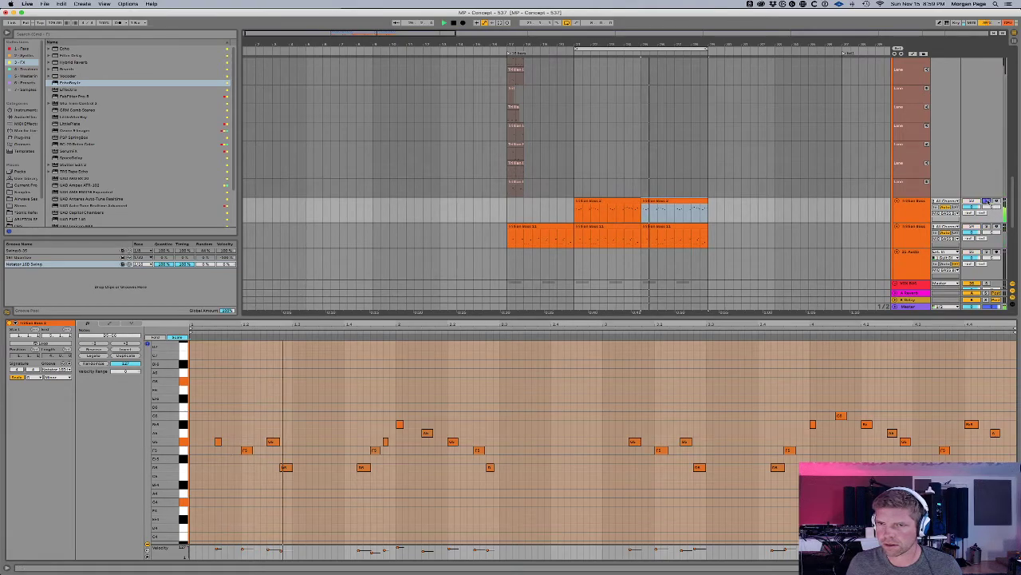
# Step: Open the duplicated bass track's Omnisphere, sort patches by rating, choose the Hardware Library directory and load the OB6 - Cornet patch
pyautogui.hotkey('shift', 'Tab')
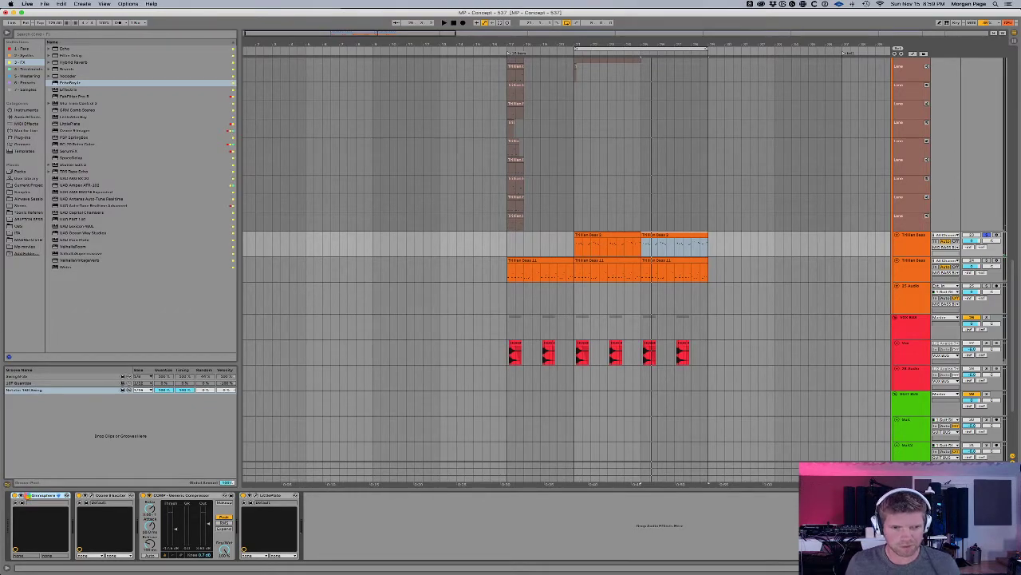
pyautogui.click(25, 496)
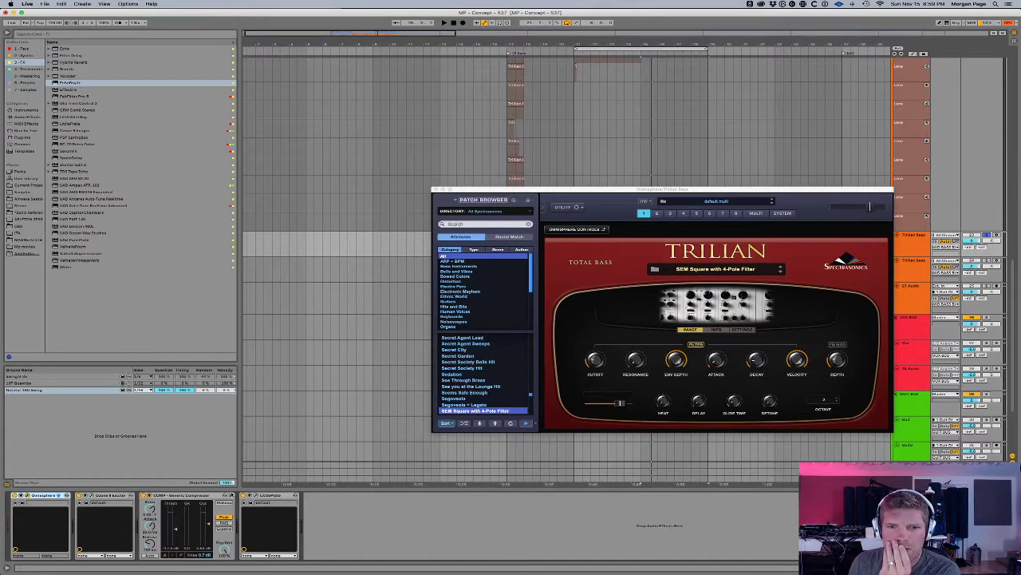
pyautogui.click(448, 424)
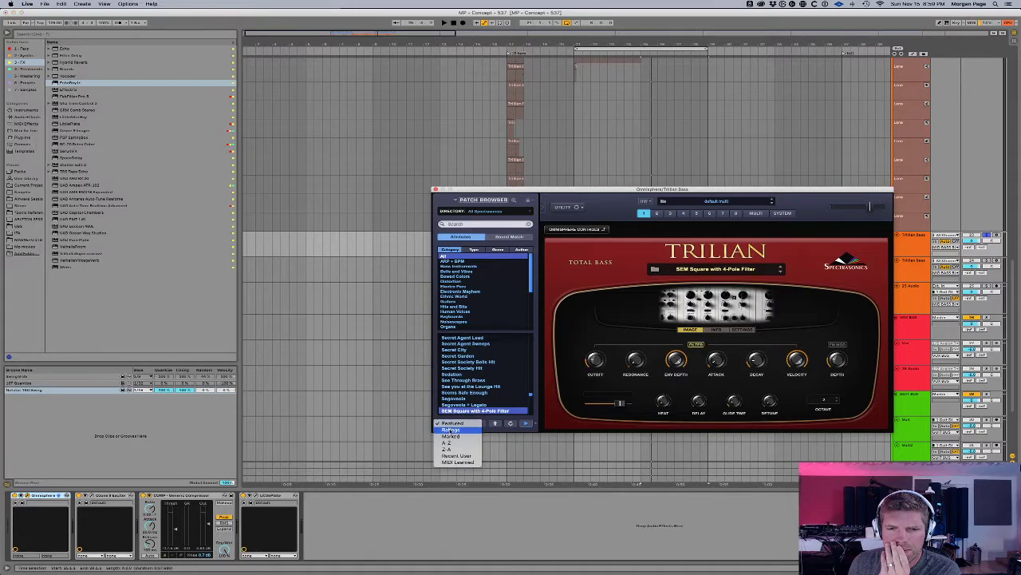
pyautogui.click(476, 212)
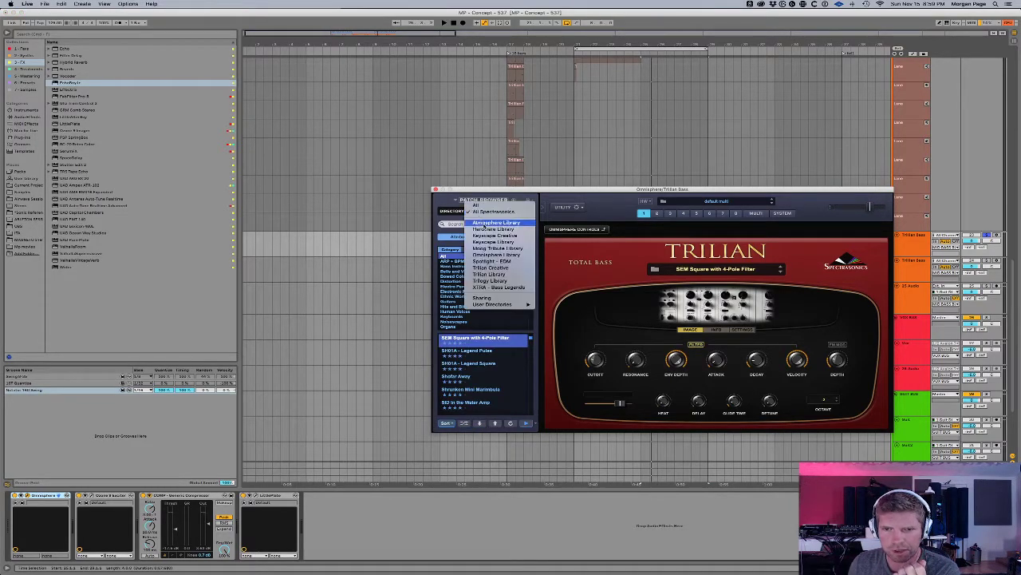
pyautogui.click(492, 229)
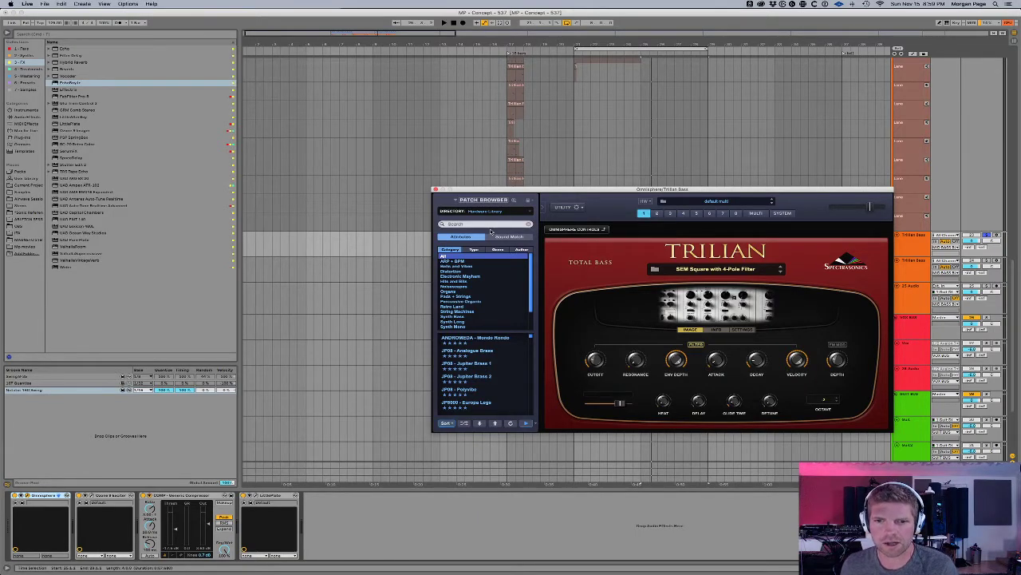
pyautogui.scroll(-2, 500, 356)
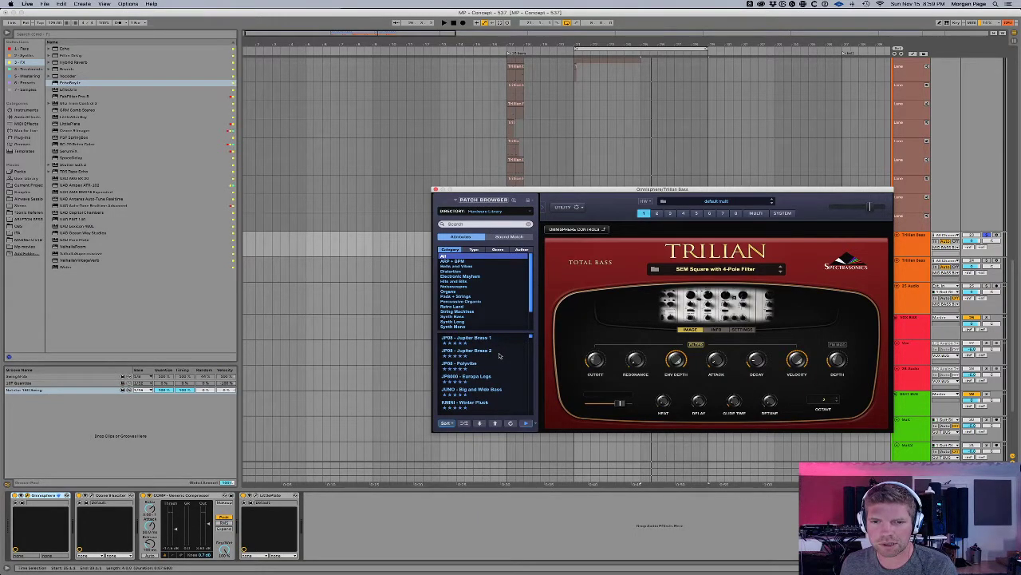
pyautogui.scroll(-4, 499, 356)
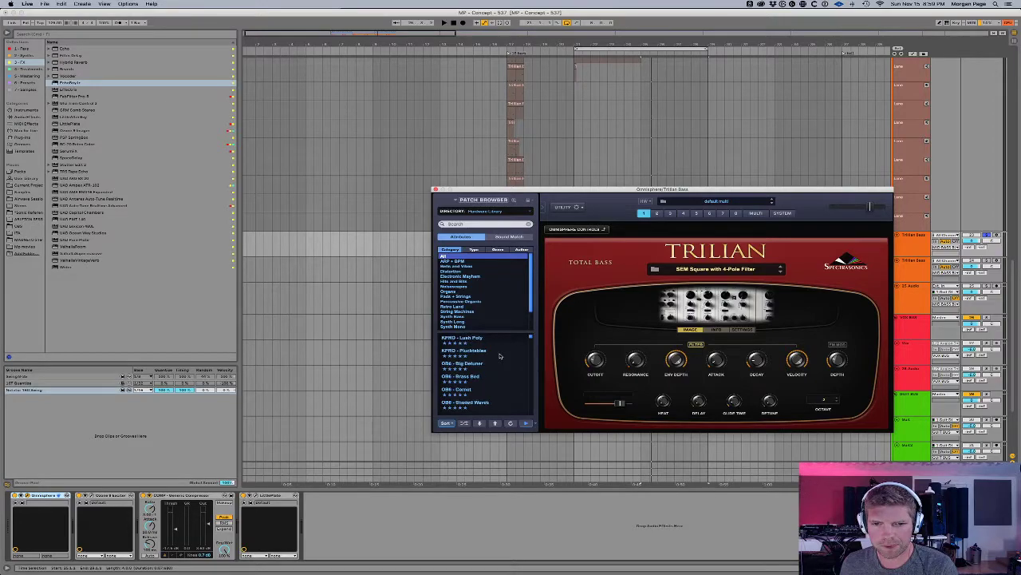
pyautogui.click(489, 391)
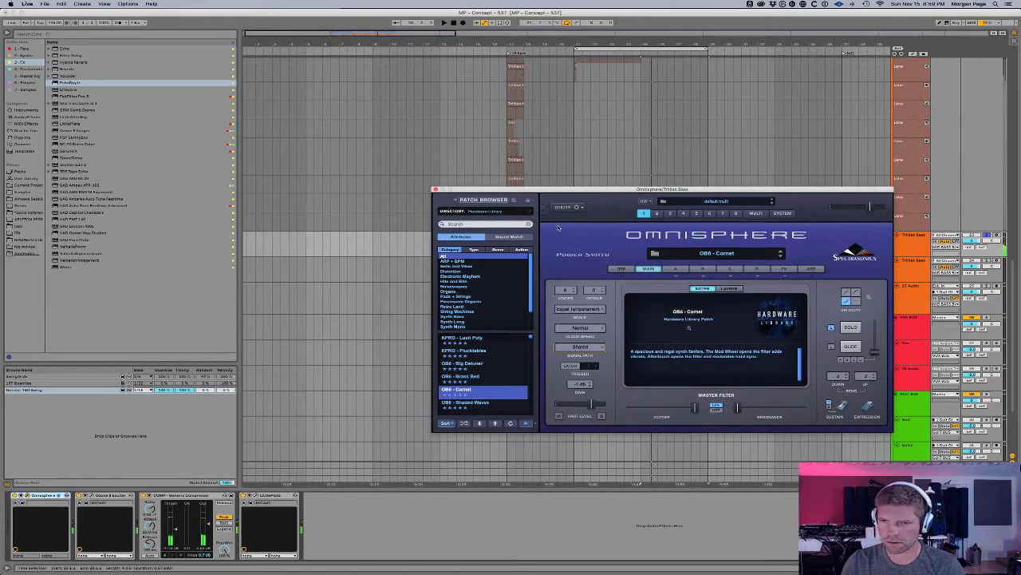
# Step: Arm the duplicated Trilian Bass track for recording, stop playback and close the Omnisphere window
pyautogui.click(996, 237)
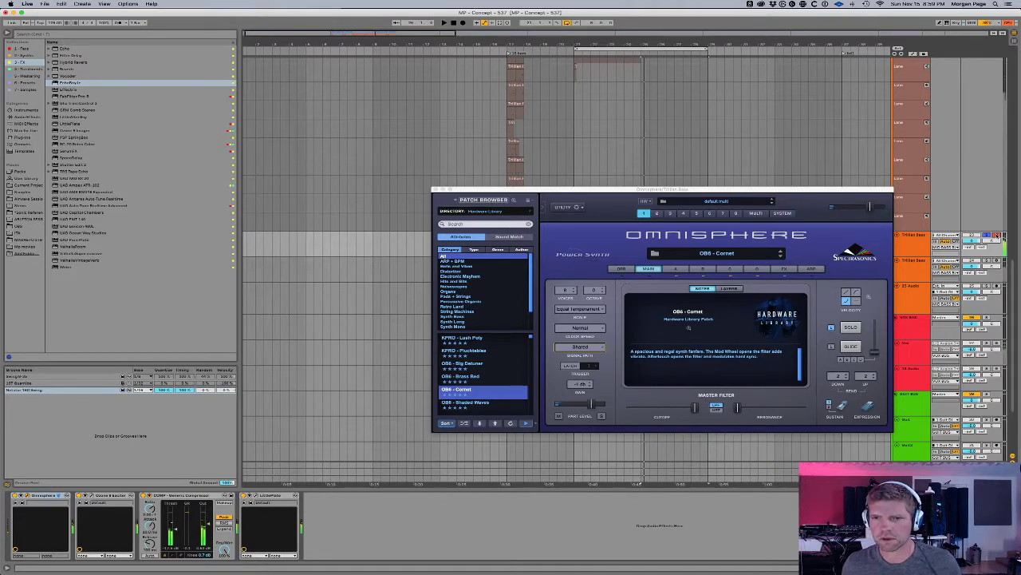
pyautogui.press('space')
pyautogui.click(435, 189)
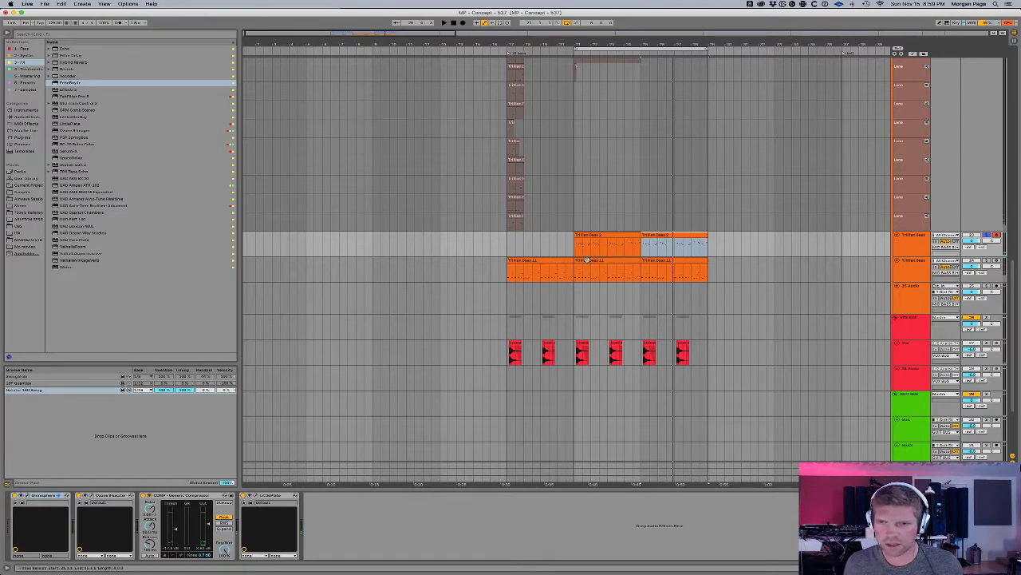
# Step: Delete the duplicated track's clip at bars 21–25 and transpose all notes of its bars 25–29 clip down one octave
pyautogui.click(624, 236)
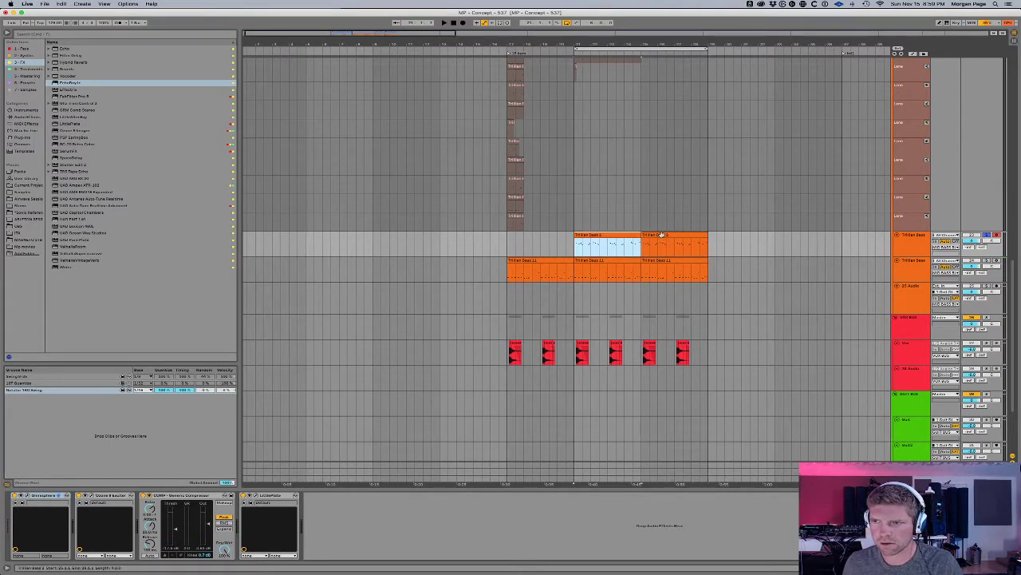
pyautogui.doubleClick(662, 235)
pyautogui.click(605, 451)
pyautogui.press('super+a')
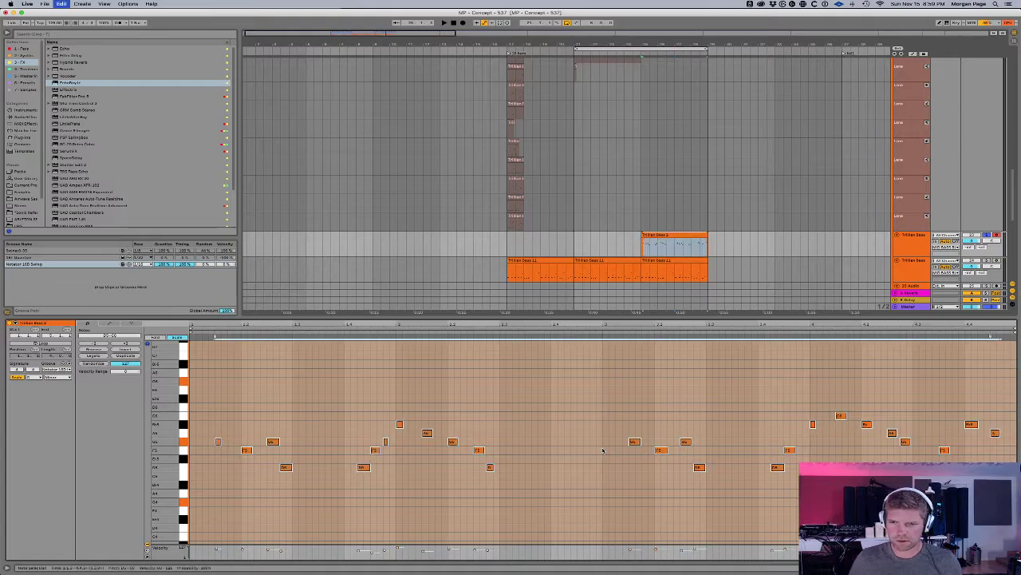
pyautogui.hotkey('shift', 'Down')
# Step: Play the transposed clip from bar 25, unsolo the duplicated track and listen to it within the full arrangement
pyautogui.press('space')
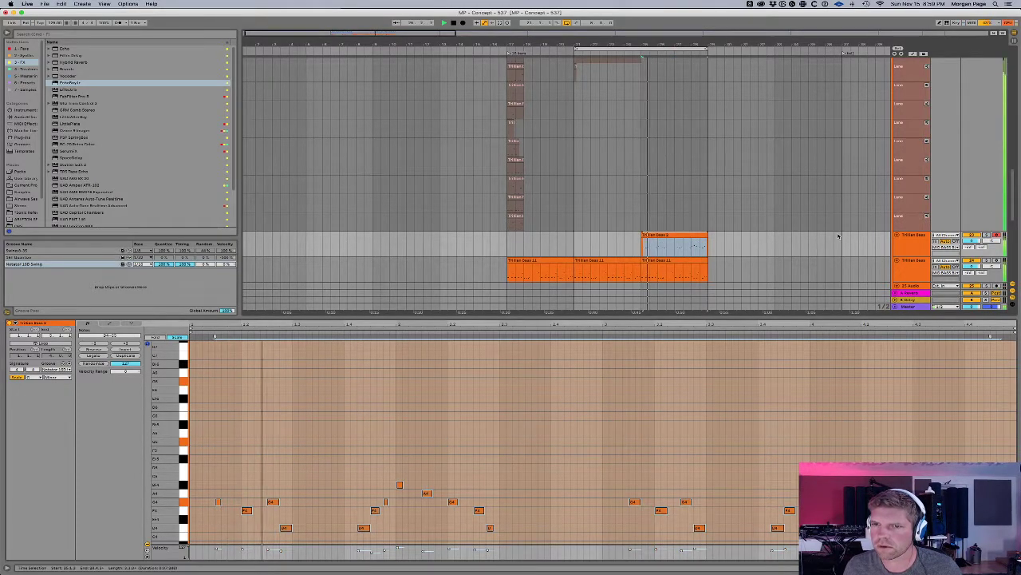
pyautogui.click(687, 248)
pyautogui.moveTo(686, 248); pyautogui.dragTo(644, 248)
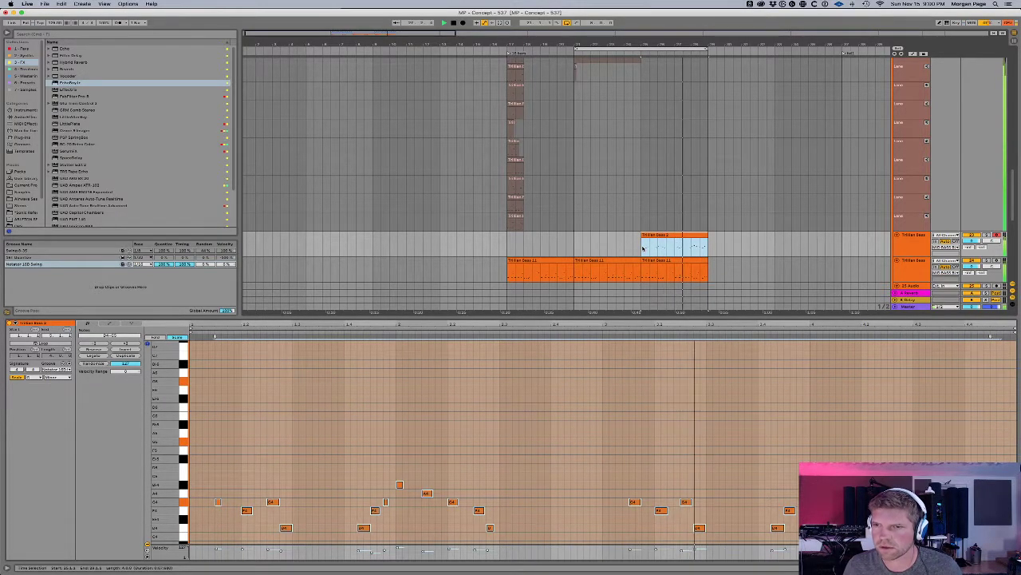
pyautogui.scroll(-1, 645, 247)
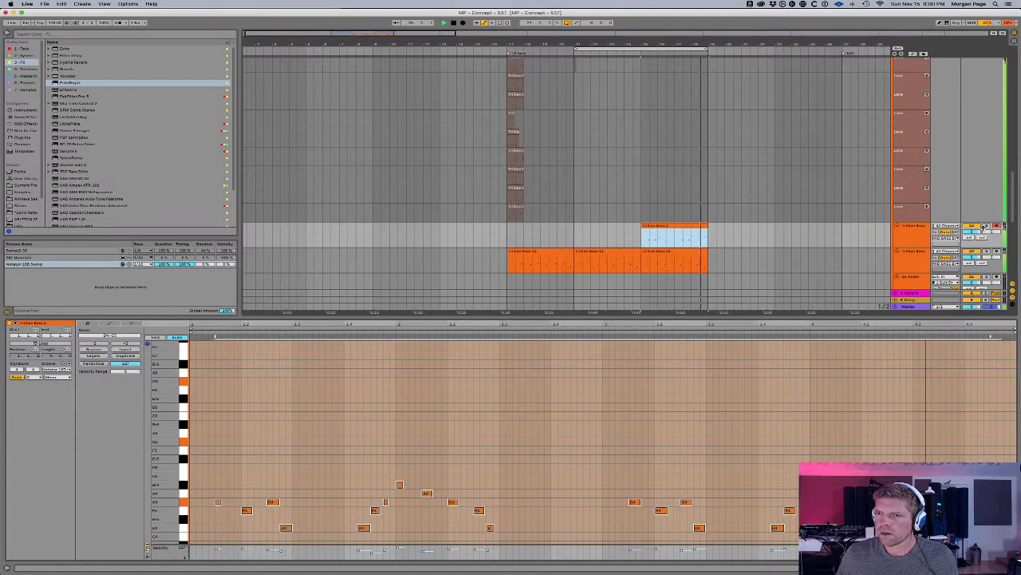
pyautogui.press('space')
pyautogui.press('space')
pyautogui.scroll(-6, 689, 227)
pyautogui.scroll(4, 689, 227)
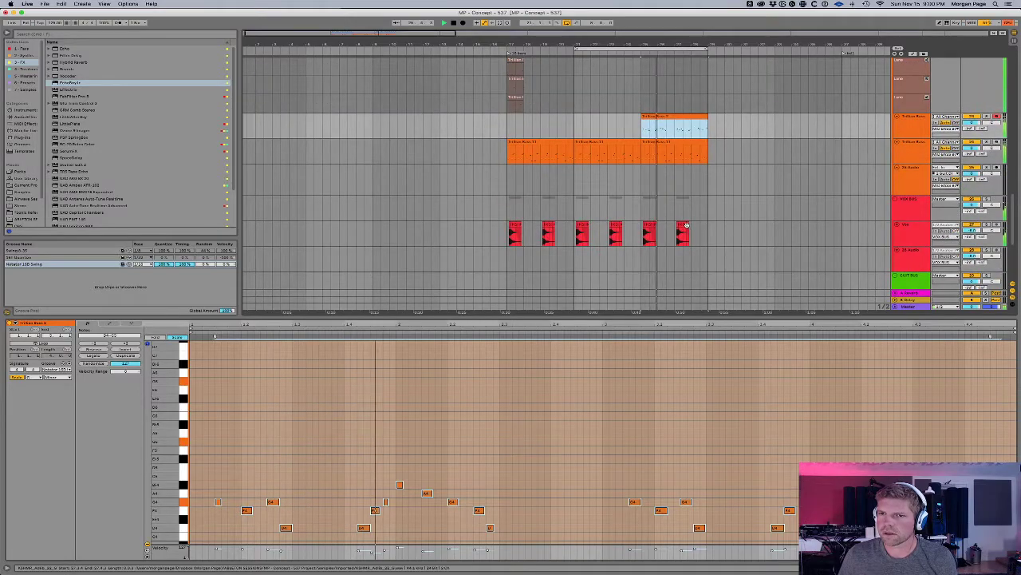
pyautogui.scroll(2, 682, 226)
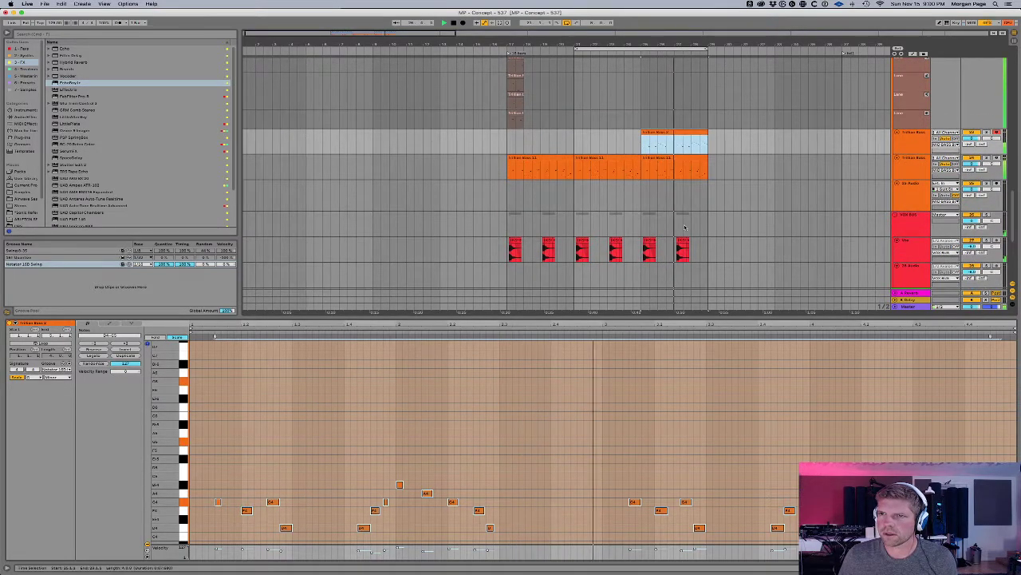
pyautogui.scroll(4, 684, 227)
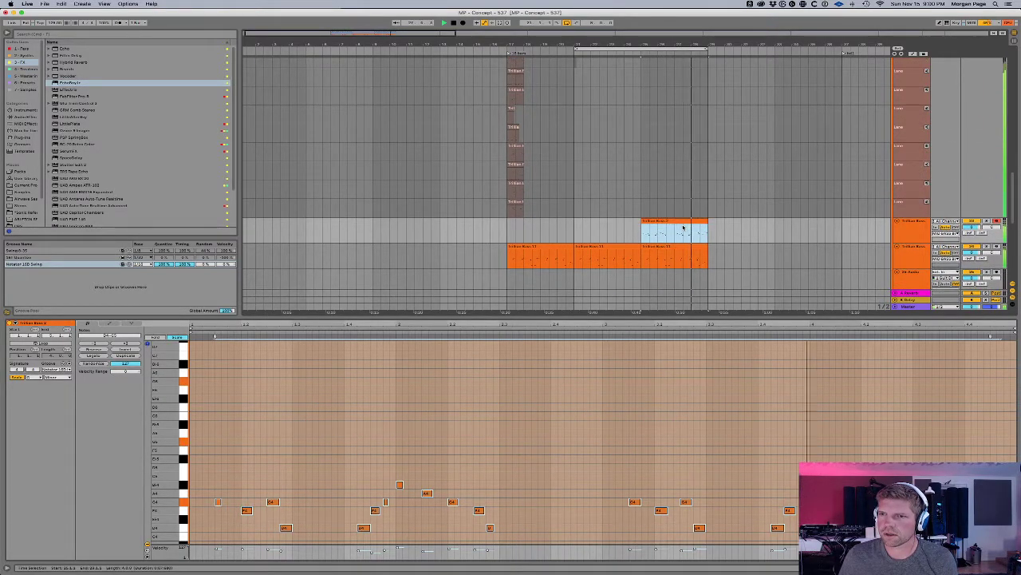
pyautogui.scroll(5, 683, 227)
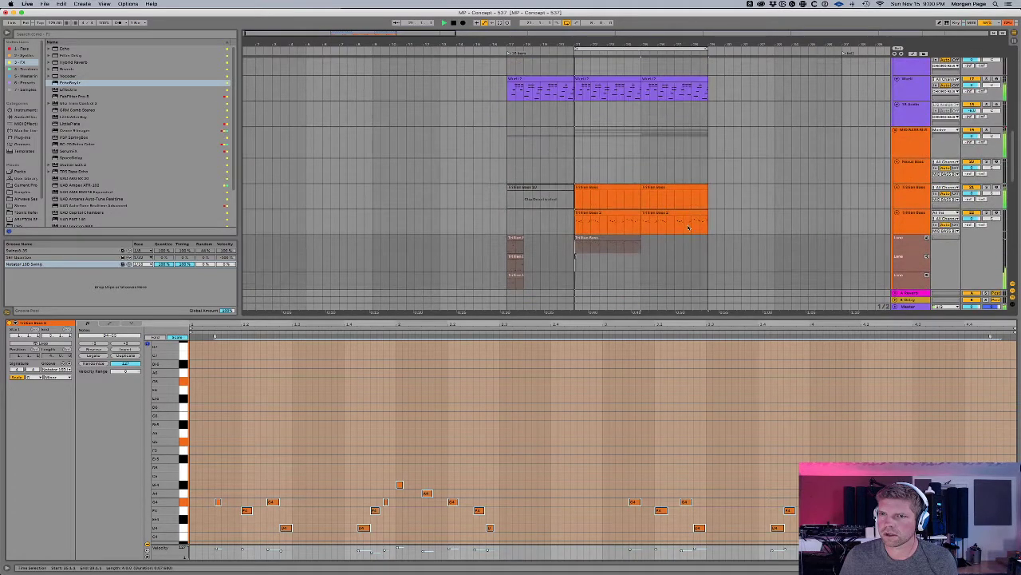
# Step: Hide the upper Trilian Bass track's take lanes, open its bars 25–29 clip, and listen with it and the duplicate soloed
pyautogui.click(696, 226)
pyautogui.press('alt+super+u')
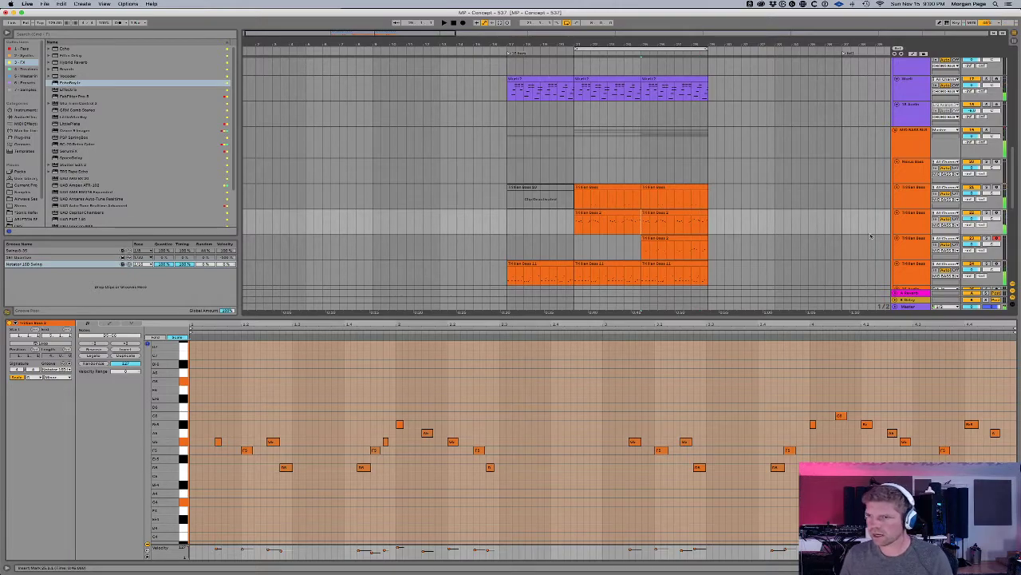
pyautogui.click(988, 214)
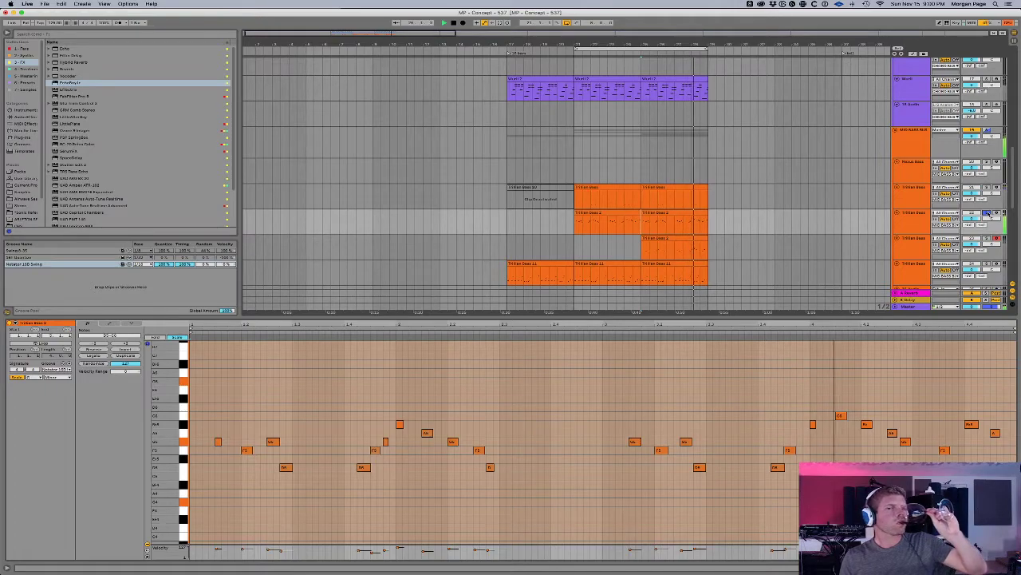
pyautogui.press('space')
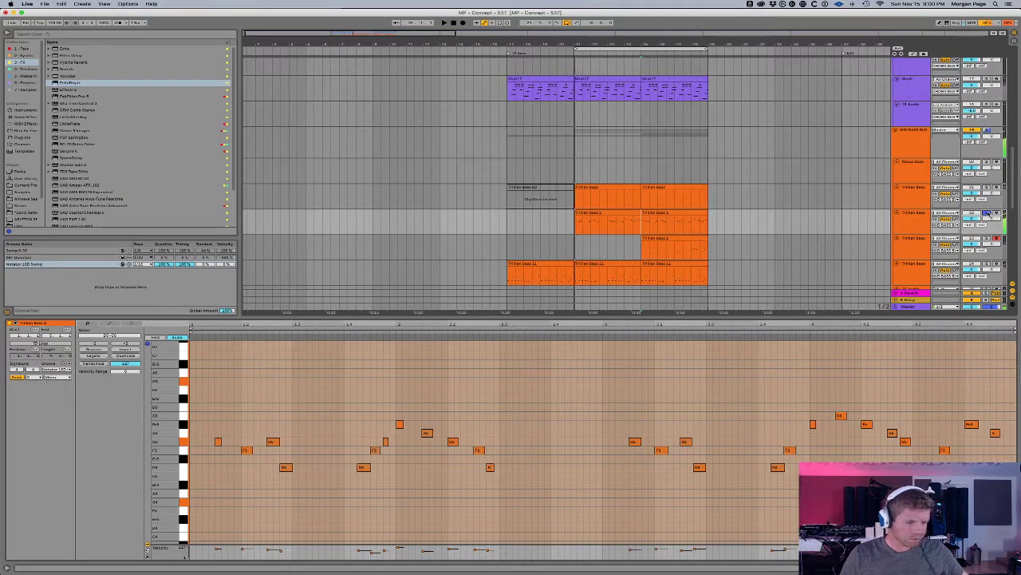
pyautogui.press('space')
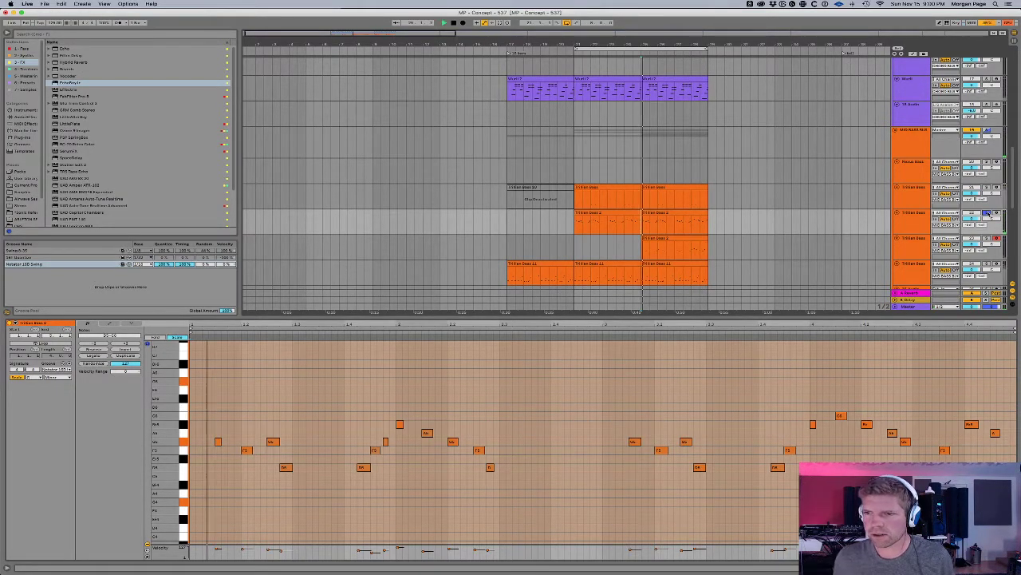
pyautogui.click(924, 220)
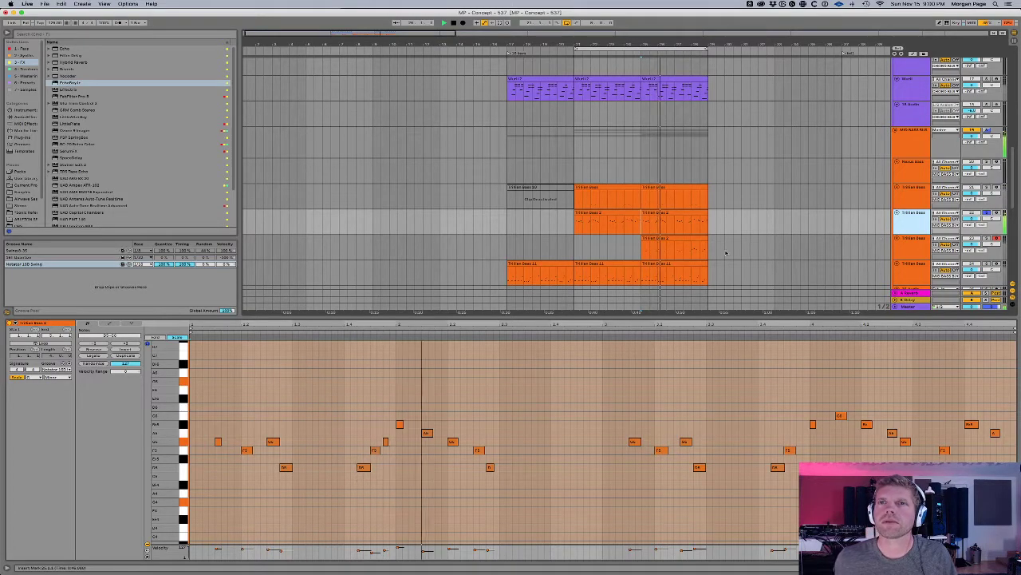
pyautogui.click(646, 233)
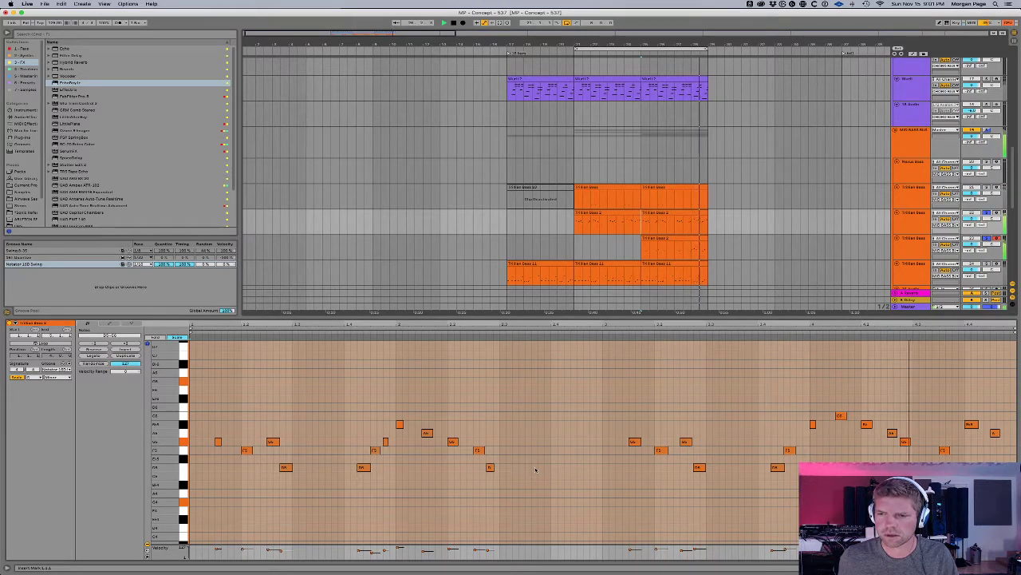
# Step: Add three short notes to the gap between beats 2.3 and 3 of the clip and play them back
pyautogui.doubleClick(534, 467)
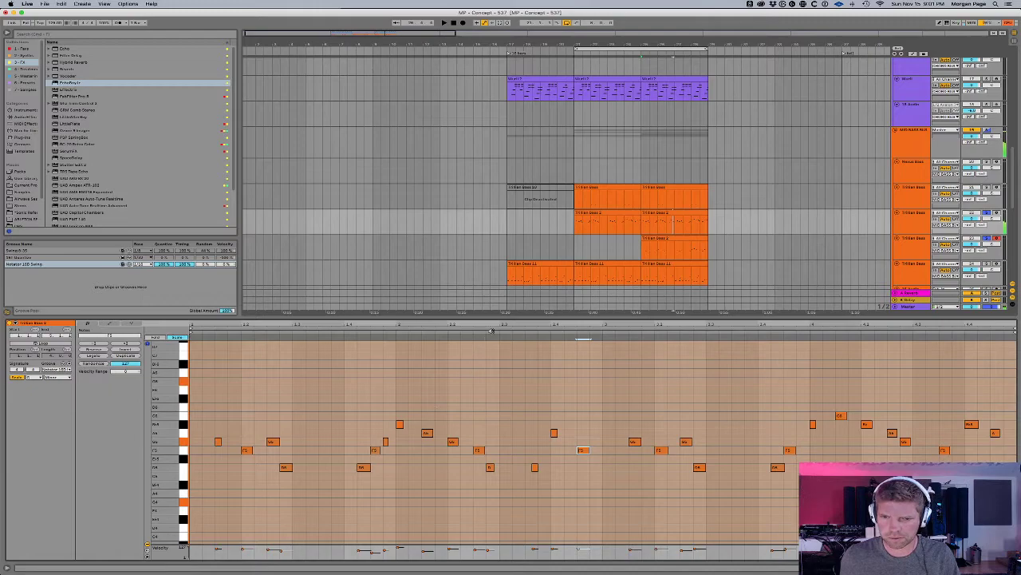
pyautogui.click(515, 331)
pyautogui.press('space')
pyautogui.click(483, 332)
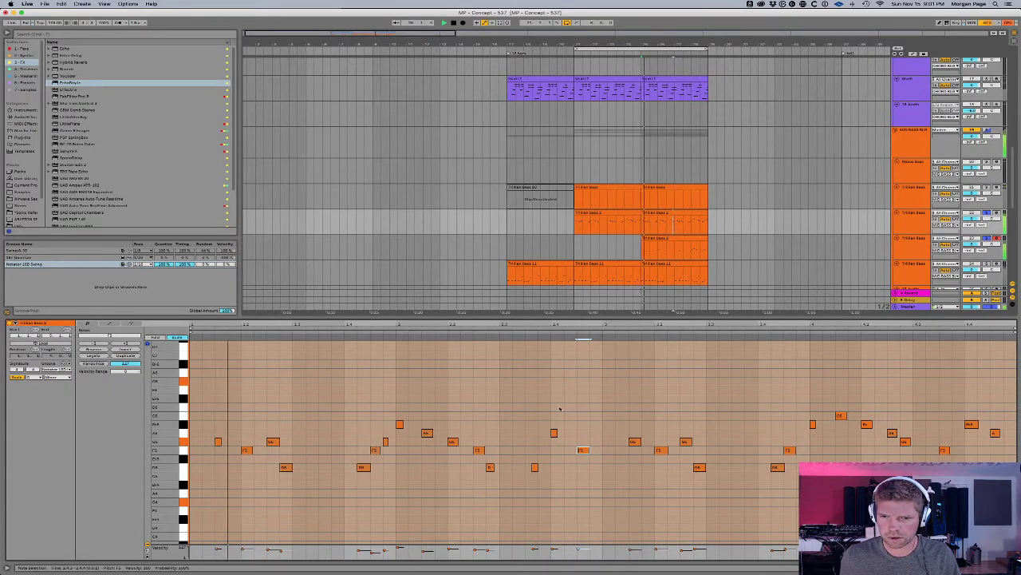
# Step: Move the three new notes later one by one to start at about 2.4, 2.4.3 and 3, auditioning between moves
pyautogui.moveTo(560, 432); pyautogui.dragTo(568, 431)
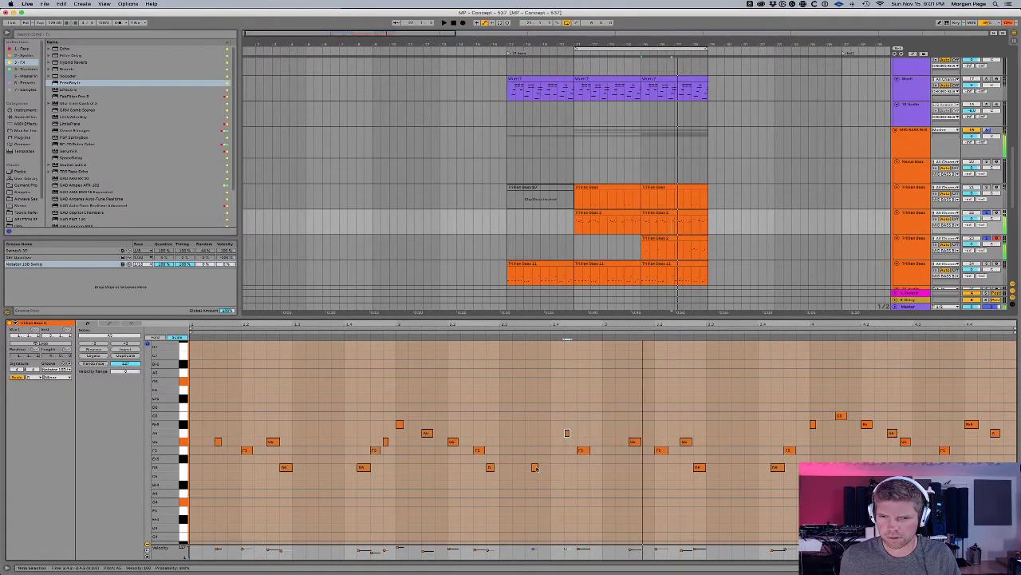
pyautogui.moveTo(536, 469); pyautogui.dragTo(554, 472)
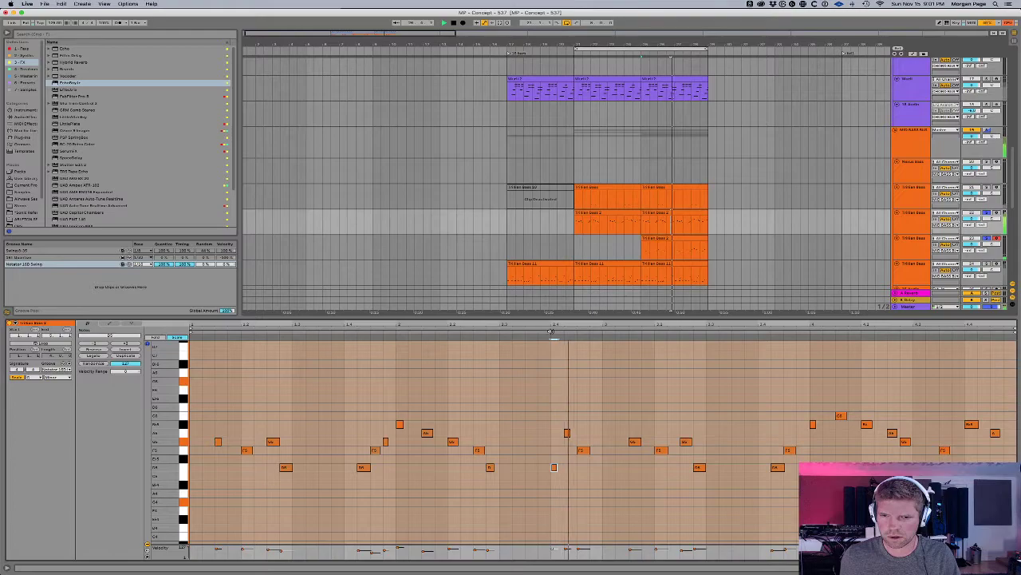
pyautogui.press('space')
pyautogui.click(600, 427)
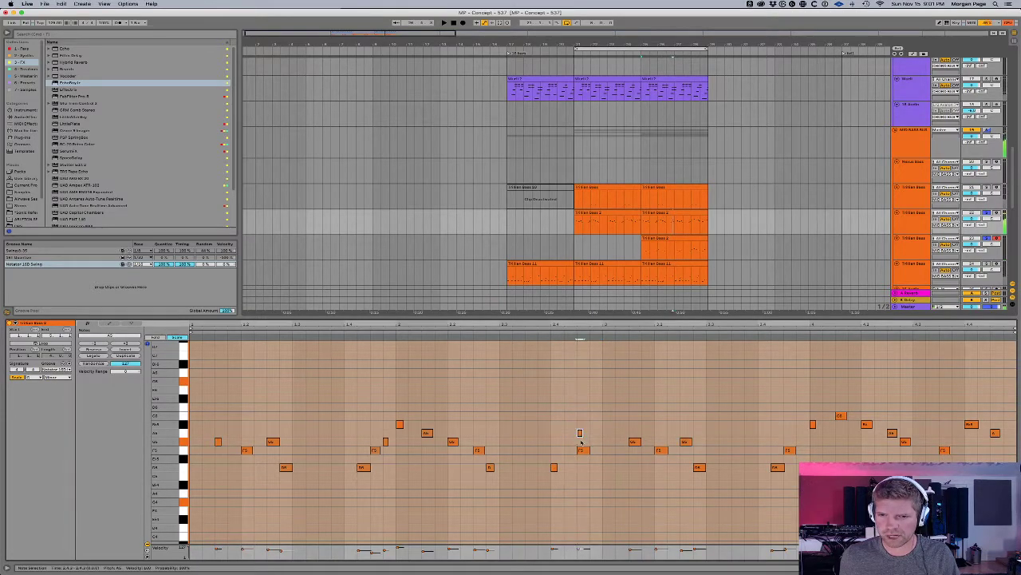
pyautogui.click(540, 331)
pyautogui.press('space')
pyautogui.click(609, 441)
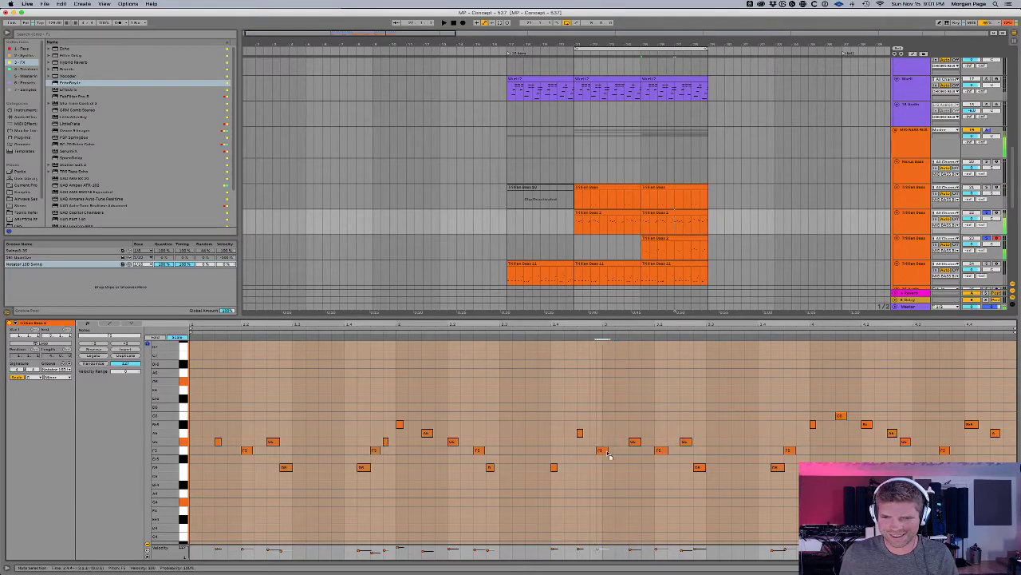
pyautogui.click(540, 332)
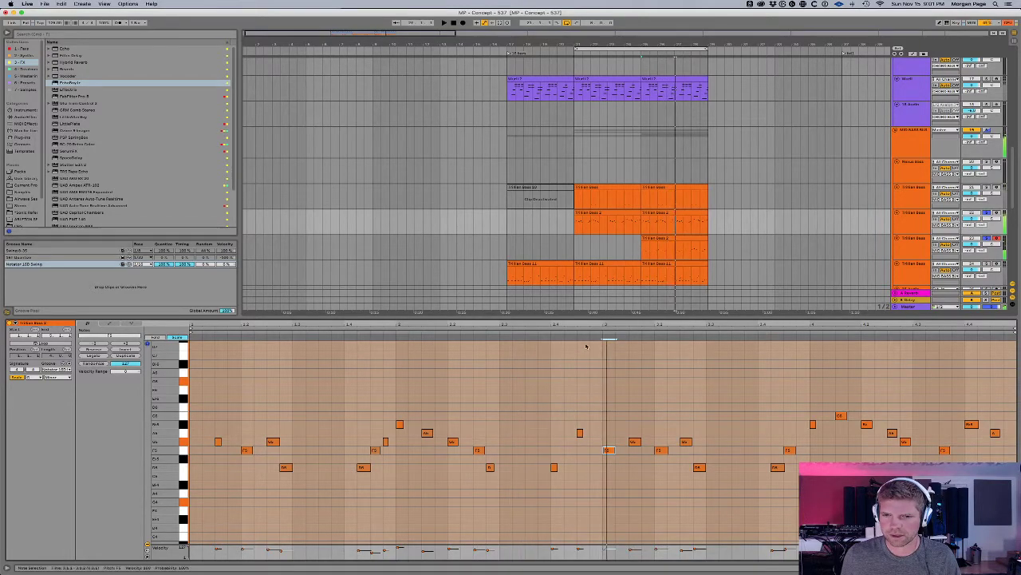
# Step: Shift the three new notes together to start at about 2.3.3, listen, then unsolo both Trilian Bass tracks and stop playback
pyautogui.moveTo(548, 402); pyautogui.dragTo(617, 511)
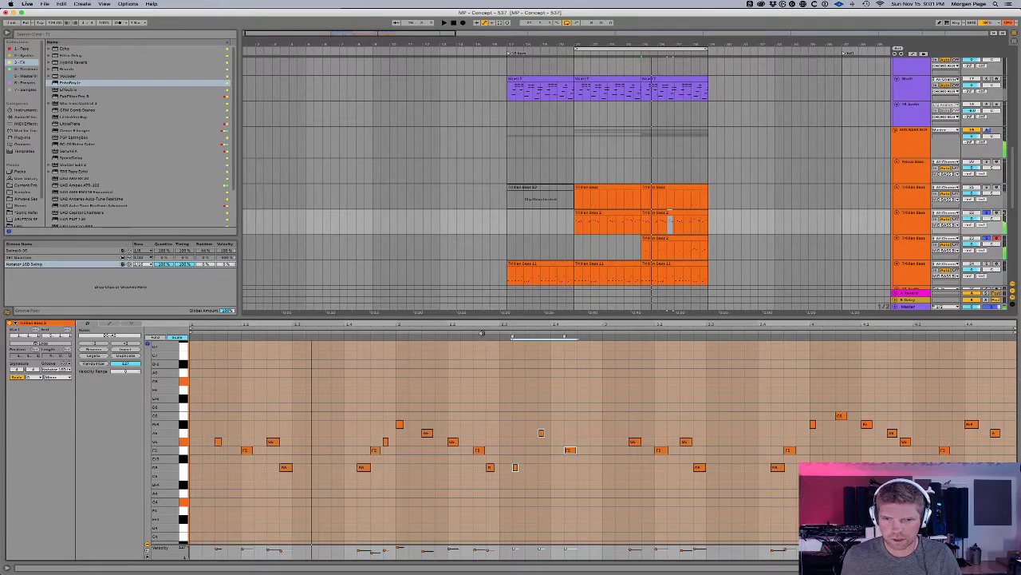
pyautogui.press('Right')
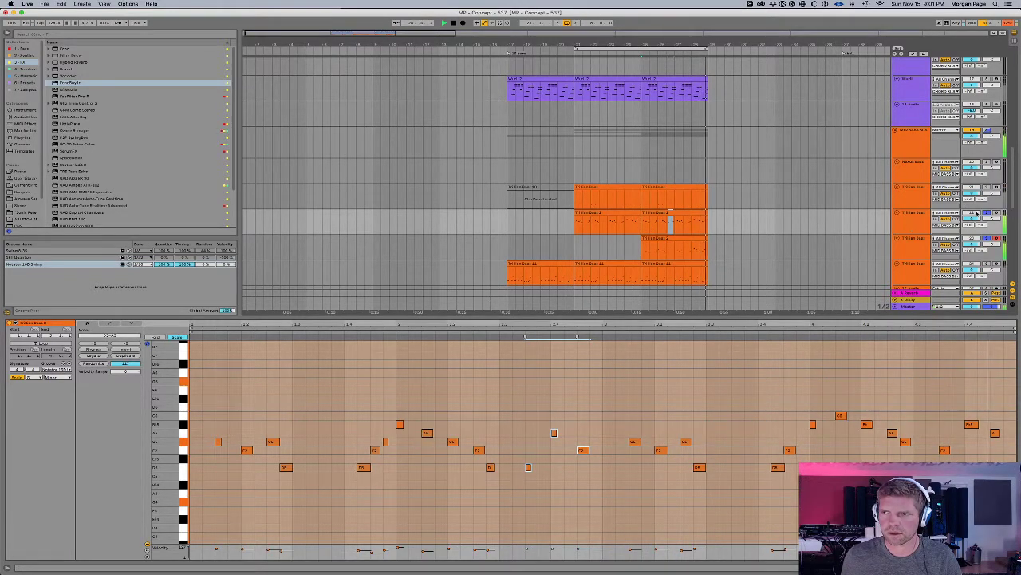
pyautogui.click(642, 229)
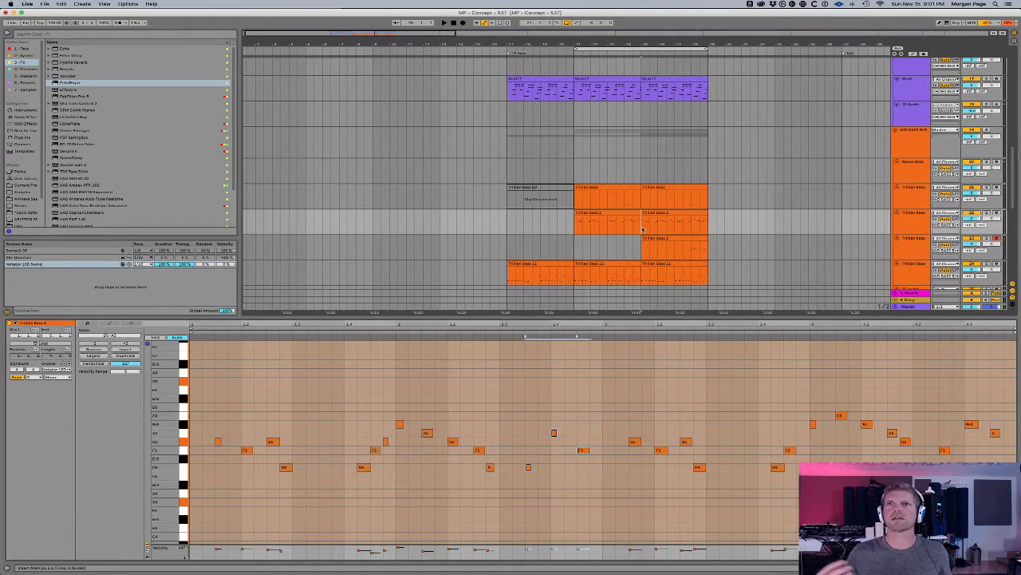
# Step: Play the bass loop with the duplicate included, then solo the second Trilian Bass track and bring up its device chain
pyautogui.press('space')
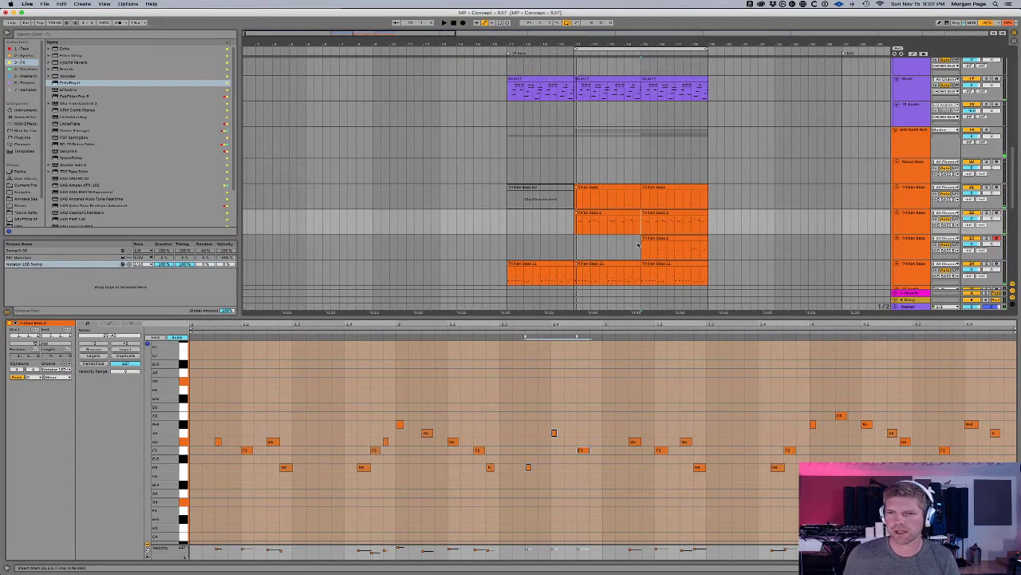
pyautogui.click(651, 257)
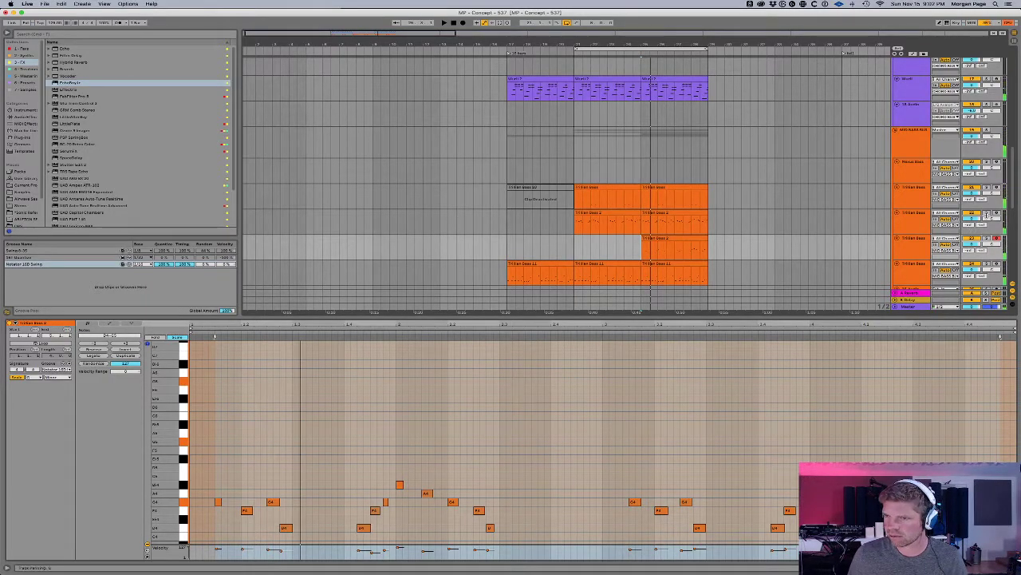
pyautogui.click(920, 225)
pyautogui.doubleClick(919, 226)
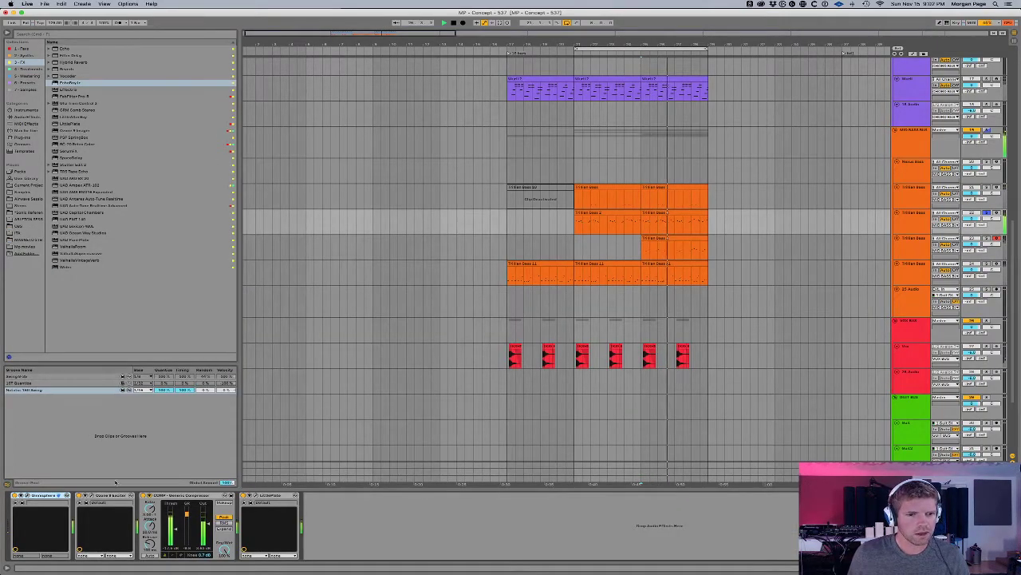
# Step: Raise the Ozone Exciter's third band (Tape) to an amount of about 13.3 and a mix of about 67.3% while listening
pyautogui.click(91, 496)
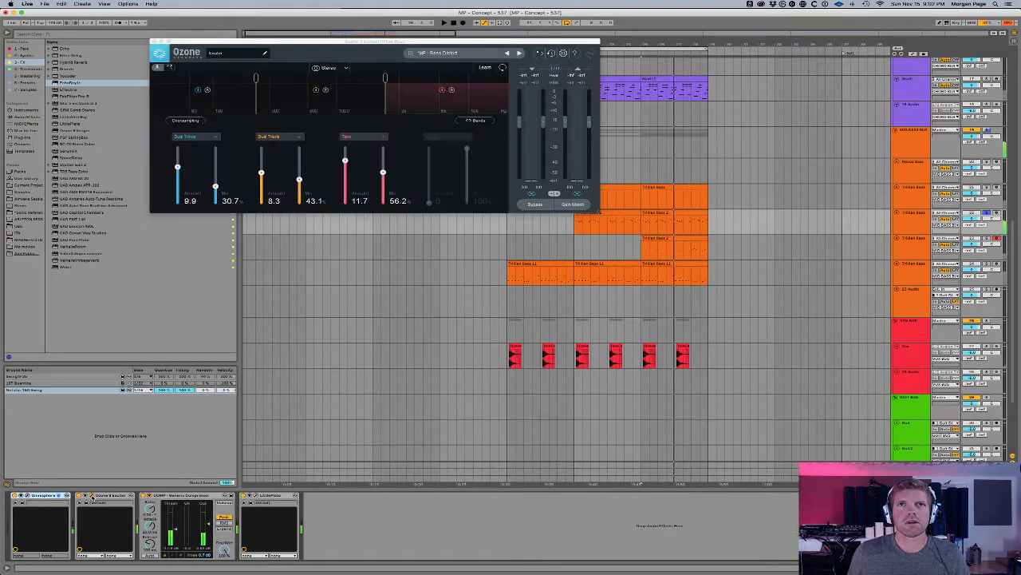
pyautogui.moveTo(367, 42); pyautogui.dragTo(466, 184)
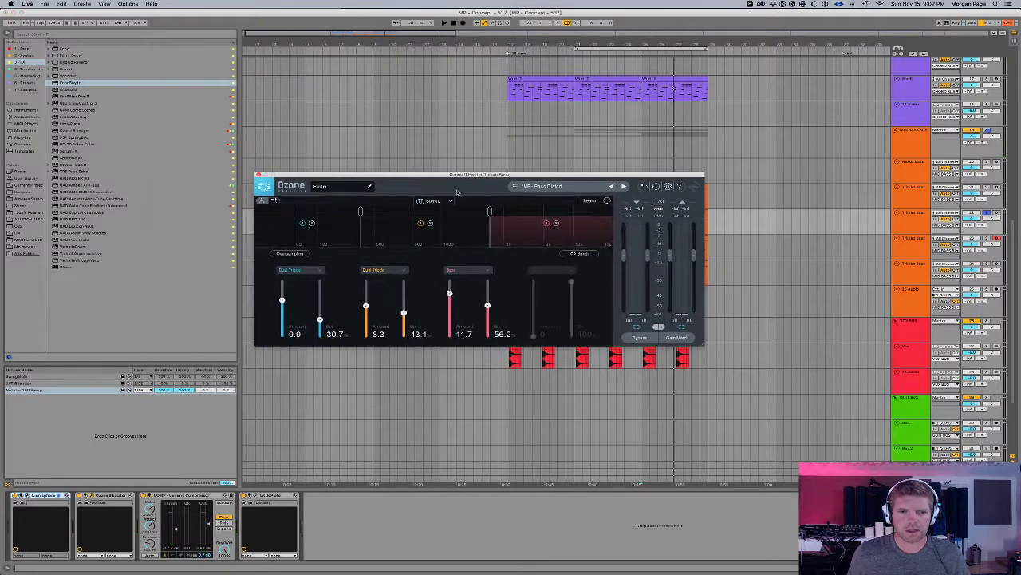
pyautogui.press('space')
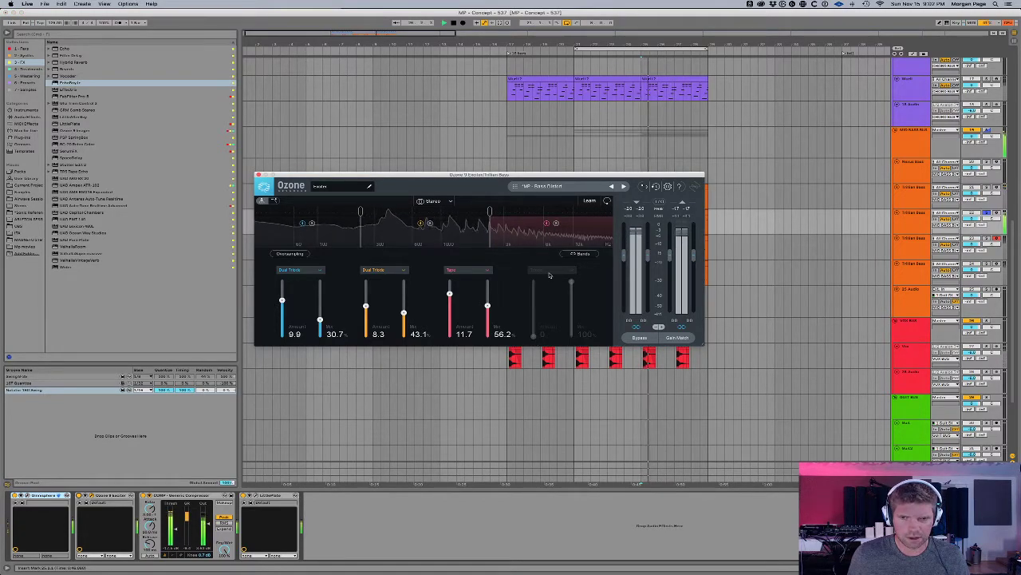
pyautogui.moveTo(481, 304); pyautogui.dragTo(450, 292)
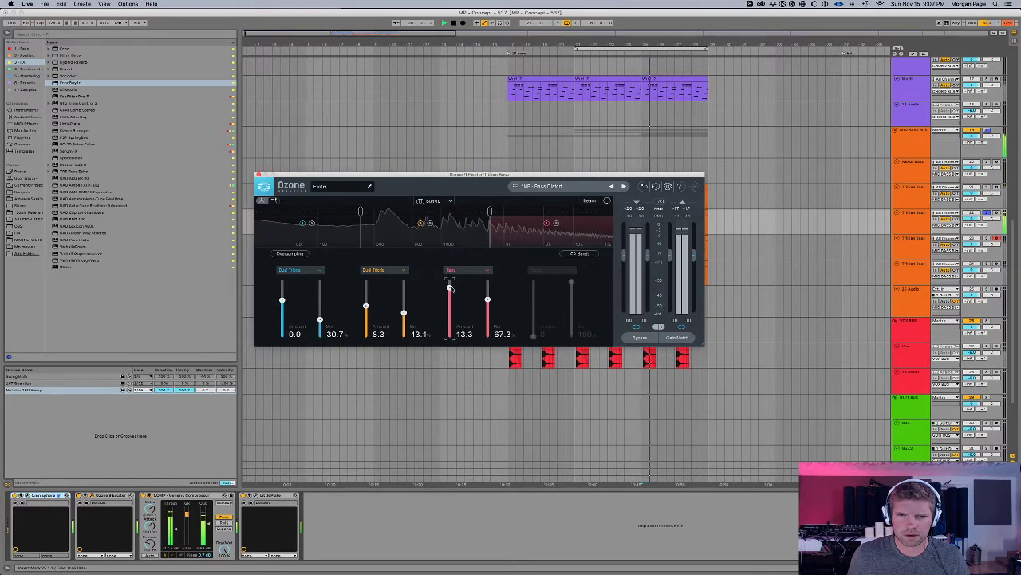
pyautogui.click(259, 175)
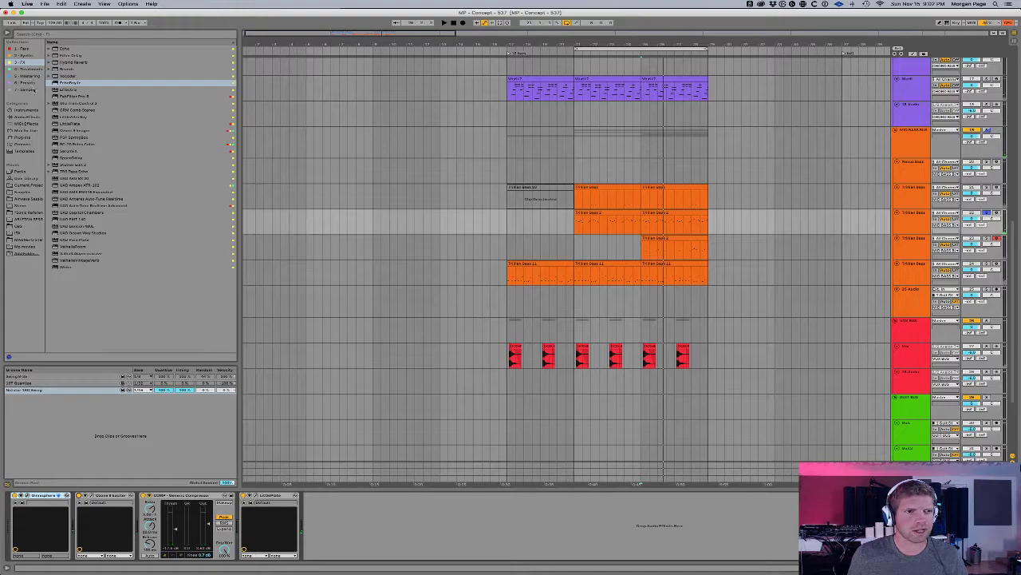
# Step: Add a Saturator at the end of the track's device chain, choose the Medium Curve shape, and audition the result
pyautogui.click(37, 117)
pyautogui.click(36, 50)
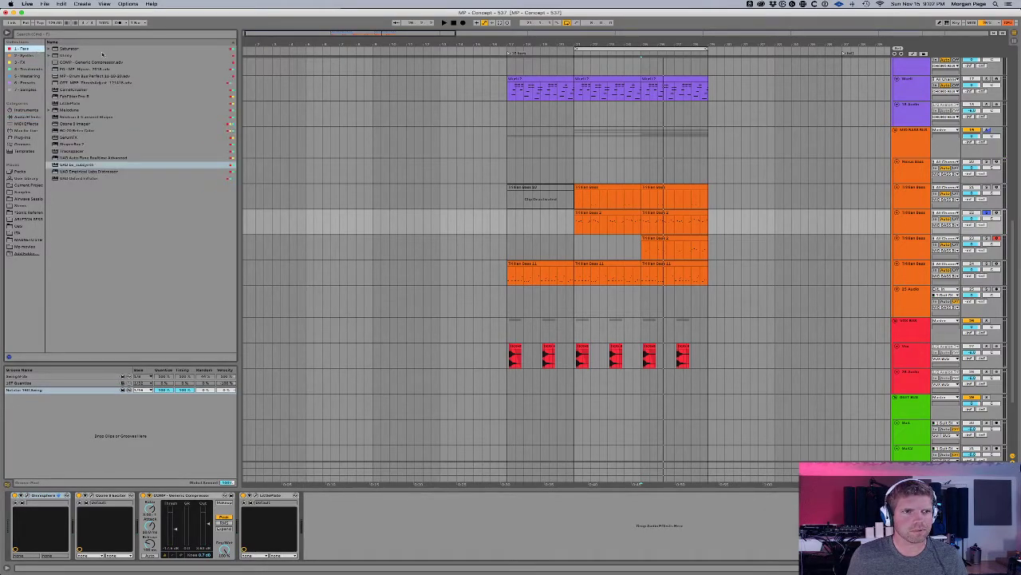
pyautogui.click(78, 49)
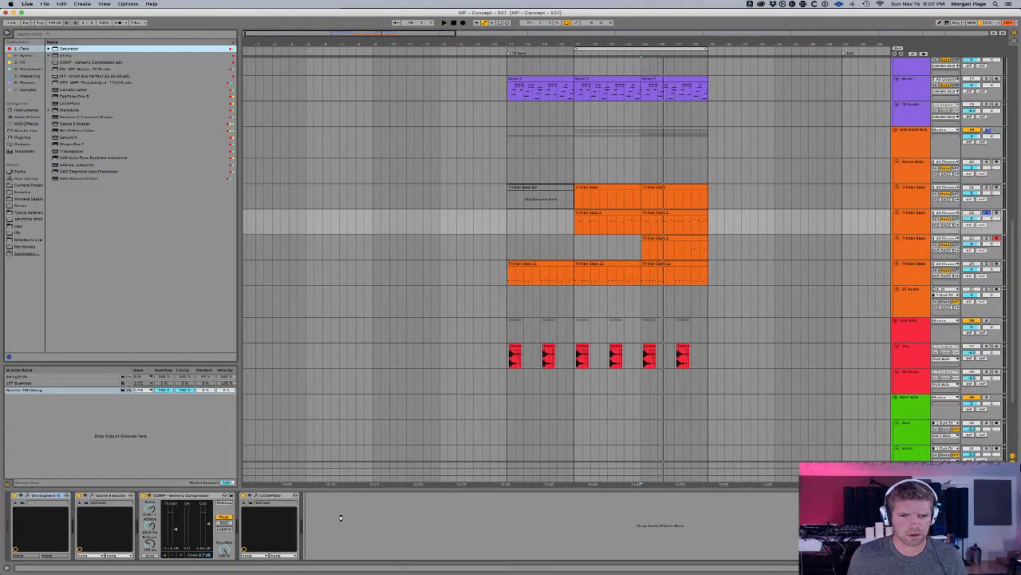
pyautogui.moveTo(341, 518); pyautogui.dragTo(341, 521)
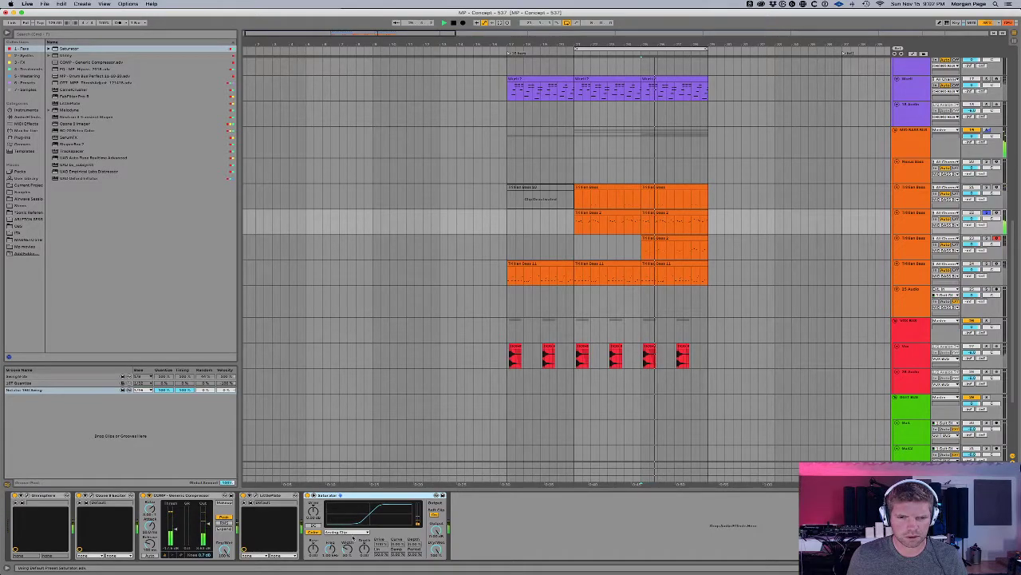
pyautogui.click(339, 531)
pyautogui.click(345, 547)
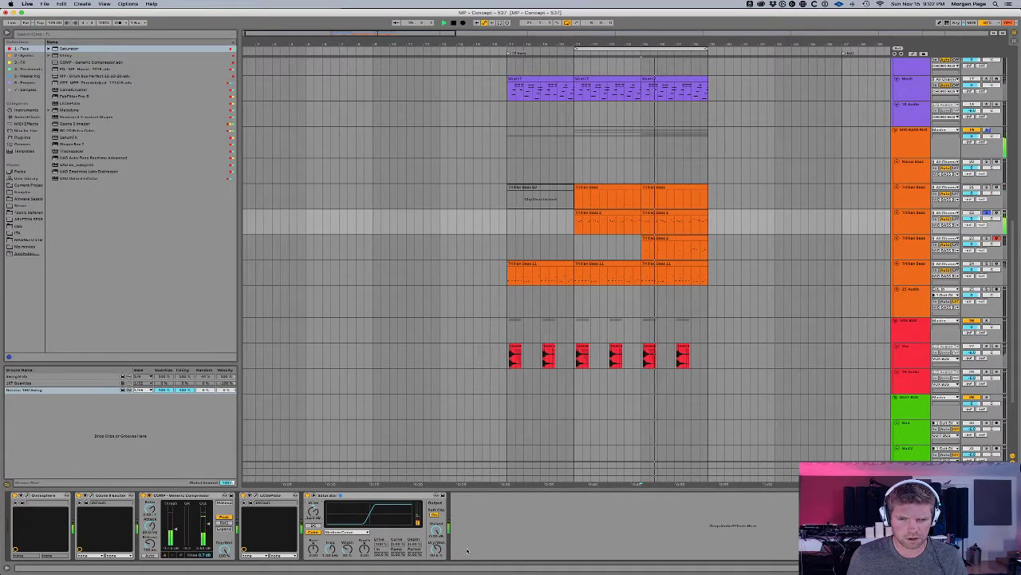
pyautogui.press('space')
pyautogui.press('space')
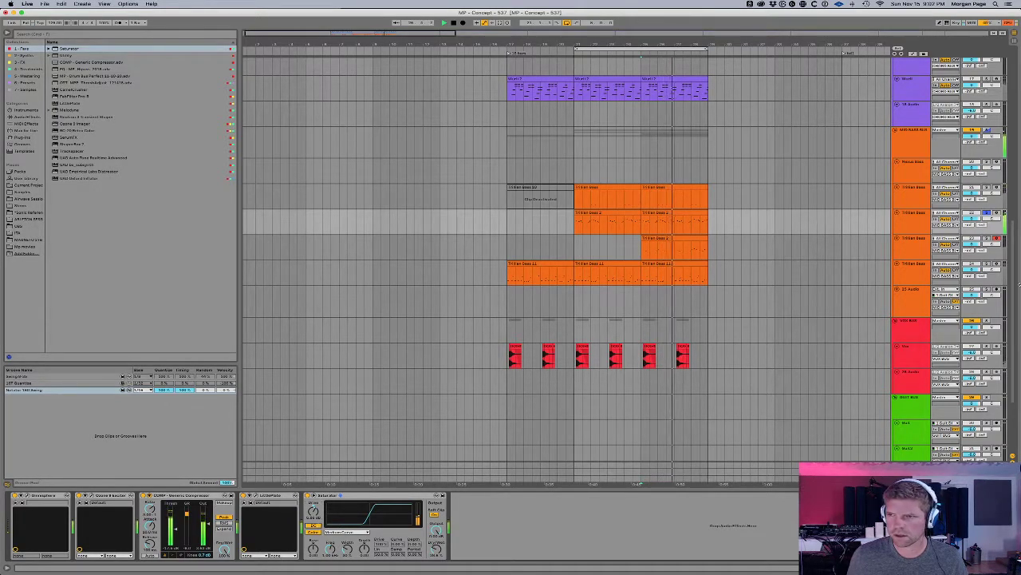
# Step: Unsolo the bass, play the full mix over bars 25–29, then show the Wurli chord track's devices and solo it
pyautogui.press('space')
pyautogui.press('space')
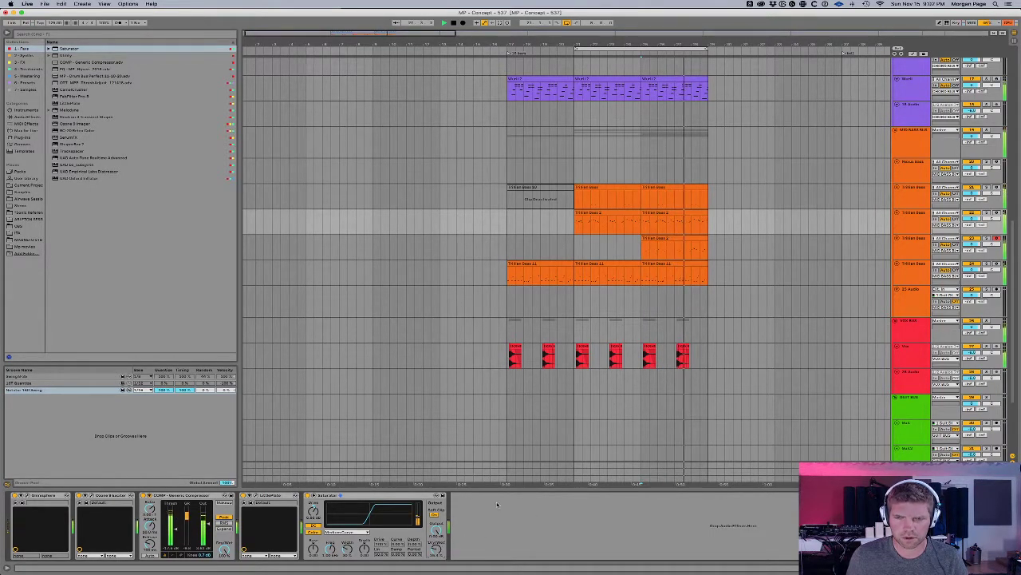
pyautogui.moveTo(652, 306); pyautogui.dragTo(706, 303)
pyautogui.press('space')
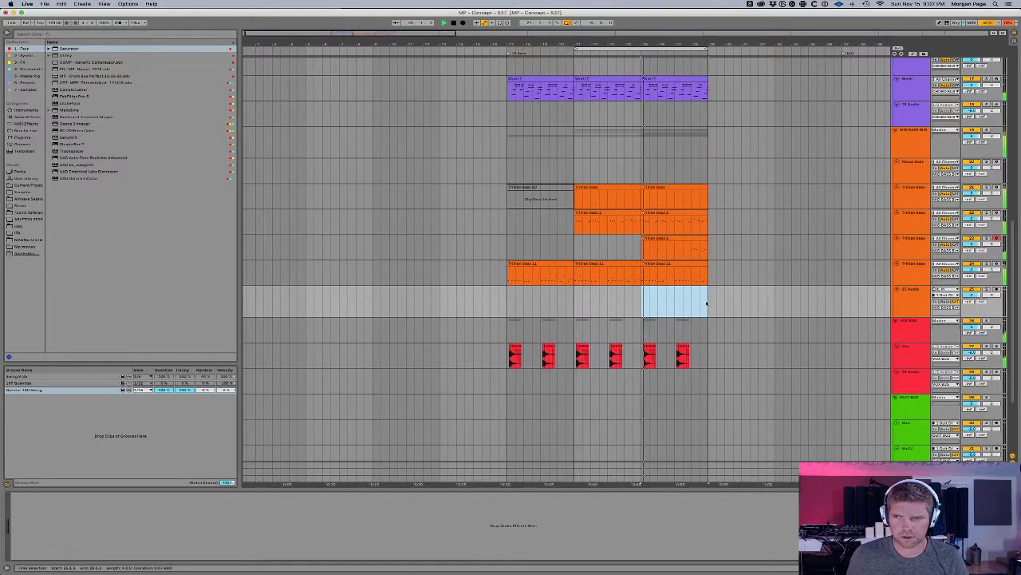
pyautogui.scroll(6, 660, 312)
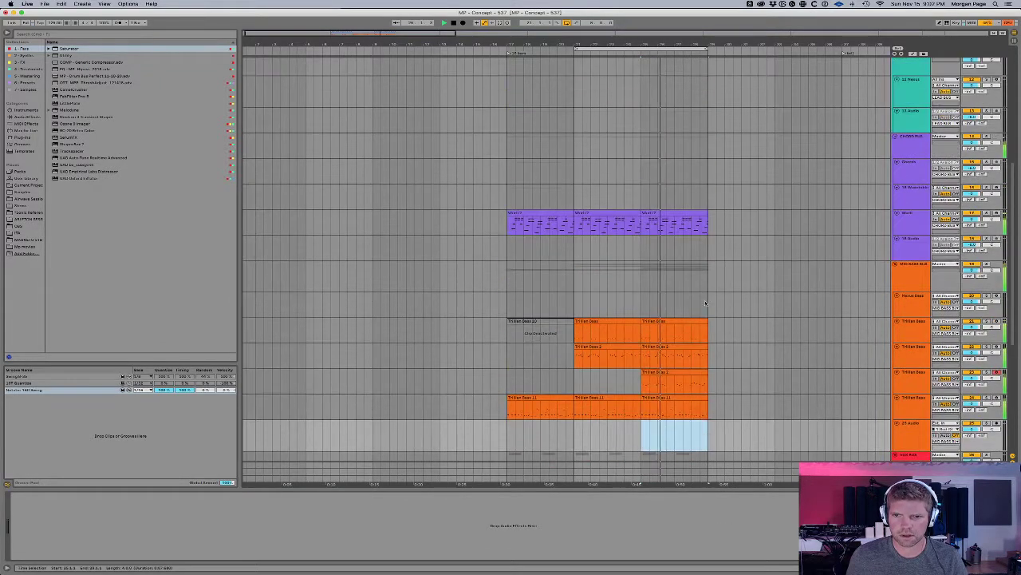
pyautogui.click(895, 316)
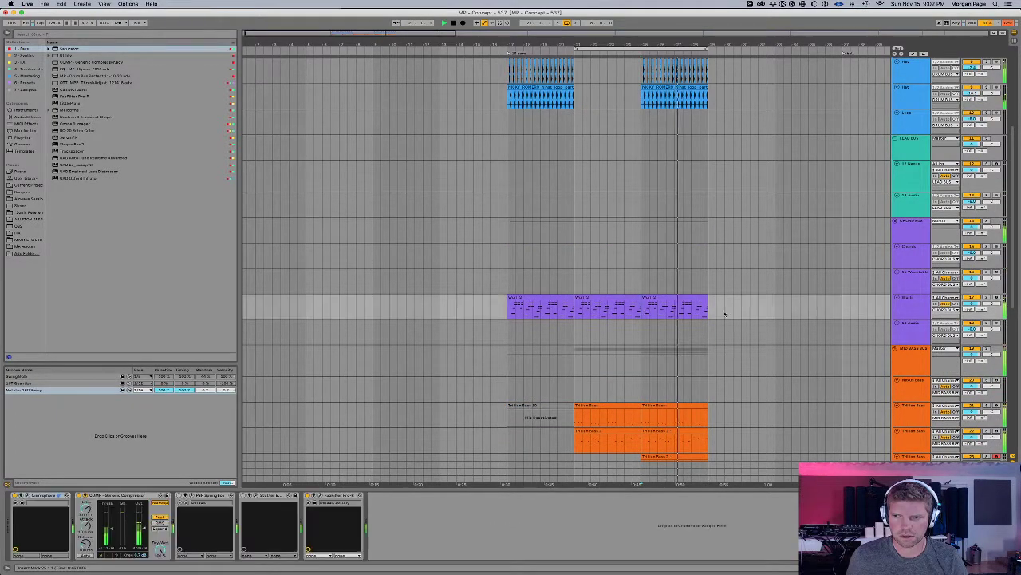
pyautogui.click(988, 297)
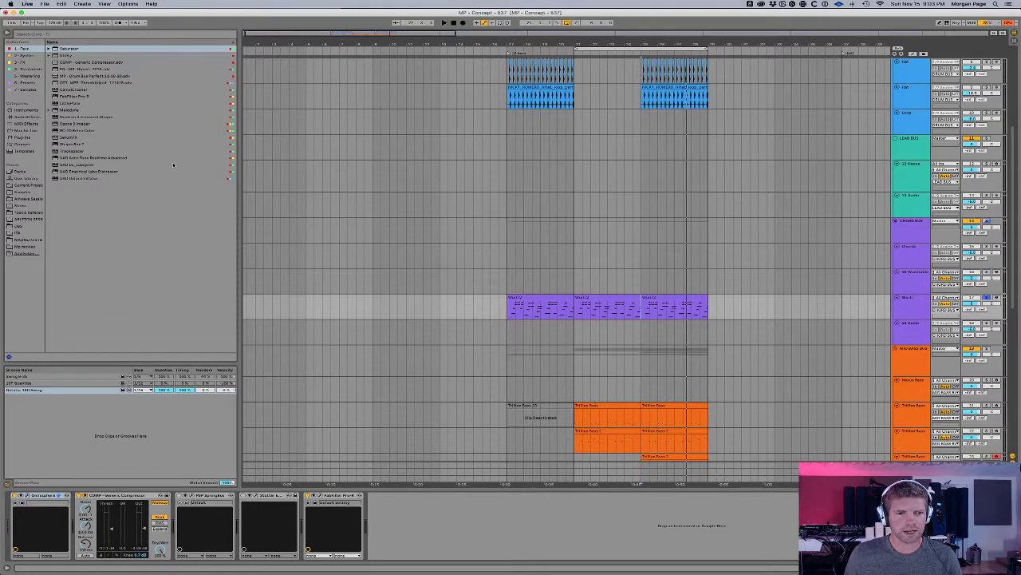
# Step: Insert the saved MP EQ preset before Pro-R on the Wurli track and reshape its upper bands during playback
pyautogui.click(83, 70)
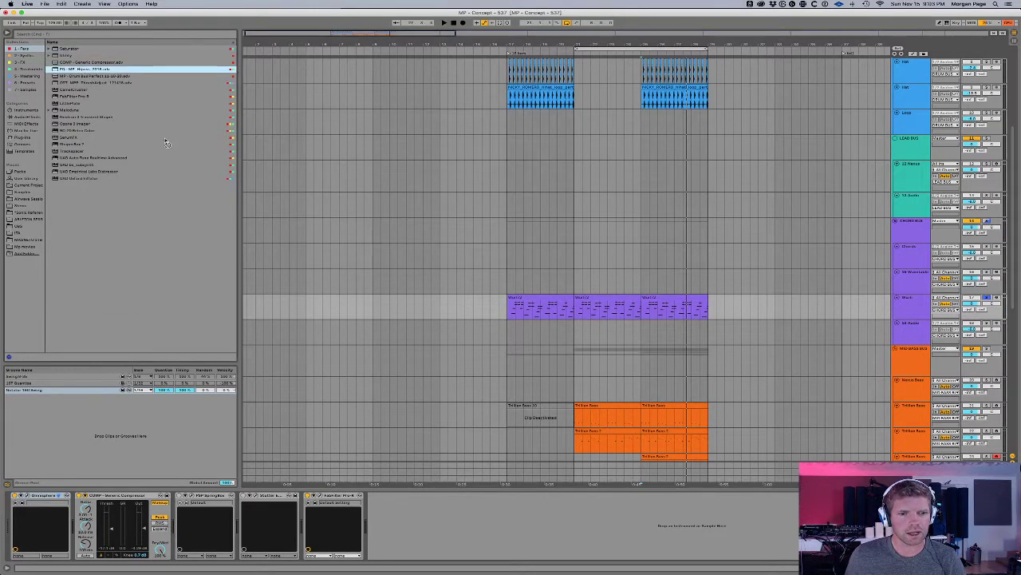
pyautogui.moveTo(229, 461); pyautogui.dragTo(362, 526)
pyautogui.press('space')
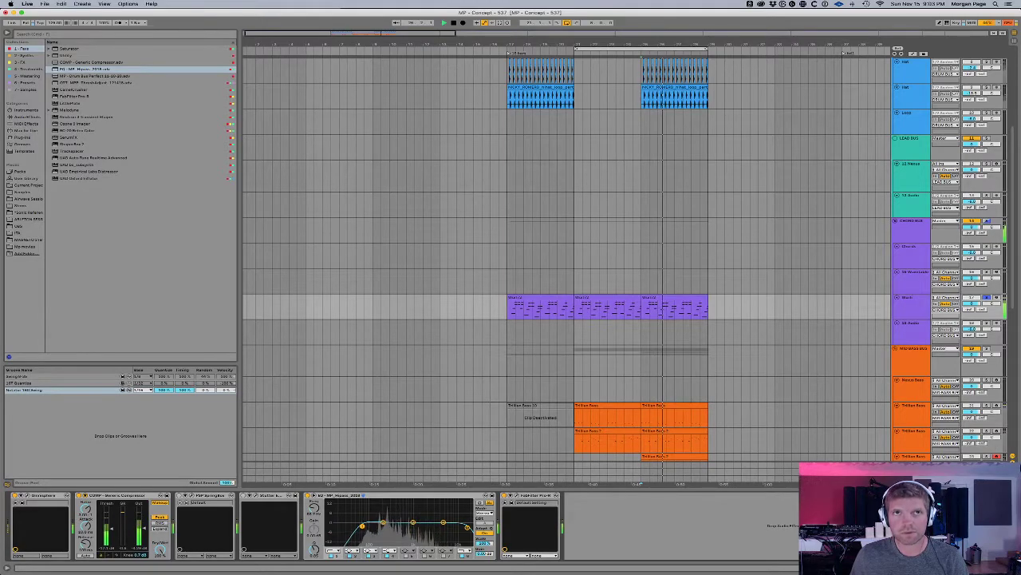
pyautogui.moveTo(444, 523)
pyautogui.mouseDown()
pyautogui.moveTo(419, 518)
pyautogui.moveTo(449, 525)
pyautogui.mouseUp()
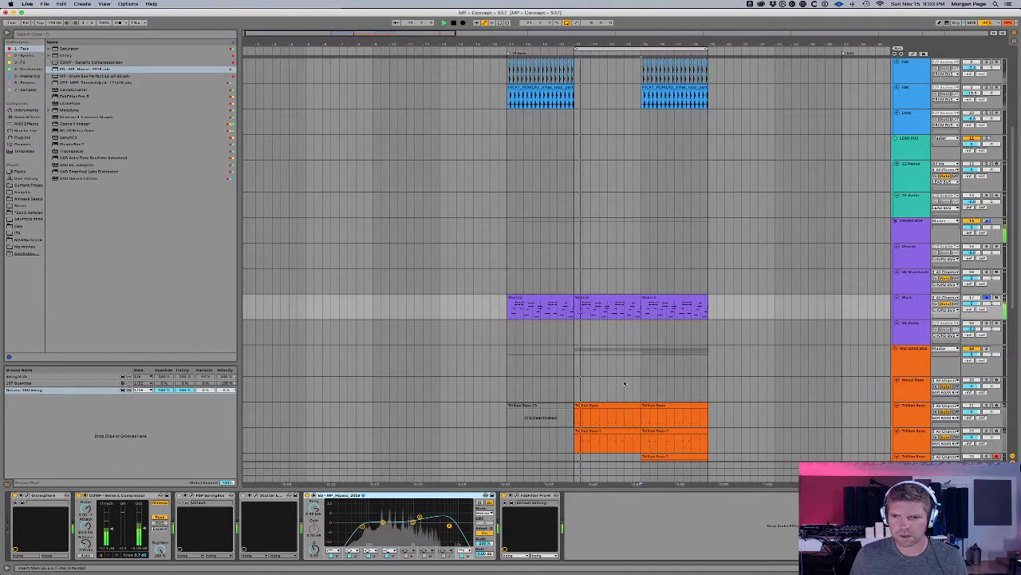
# Step: Paste the EQ before ShaperBox on the MID BASS BUS, solo the bus, and lower the EQ's highest-frequency dip slightly
pyautogui.scroll(-2, 633, 375)
pyautogui.click(816, 330)
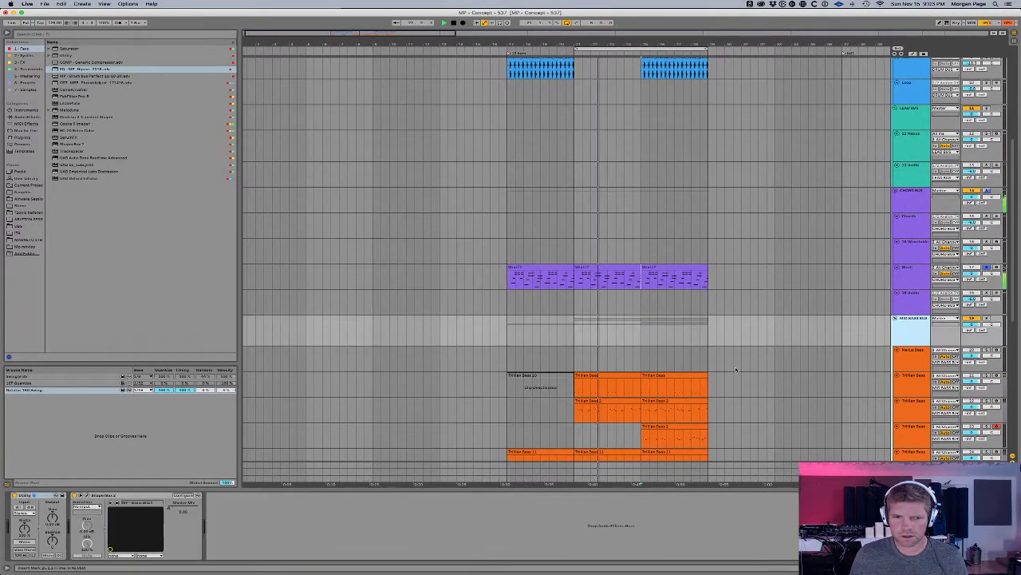
pyautogui.click(145, 498)
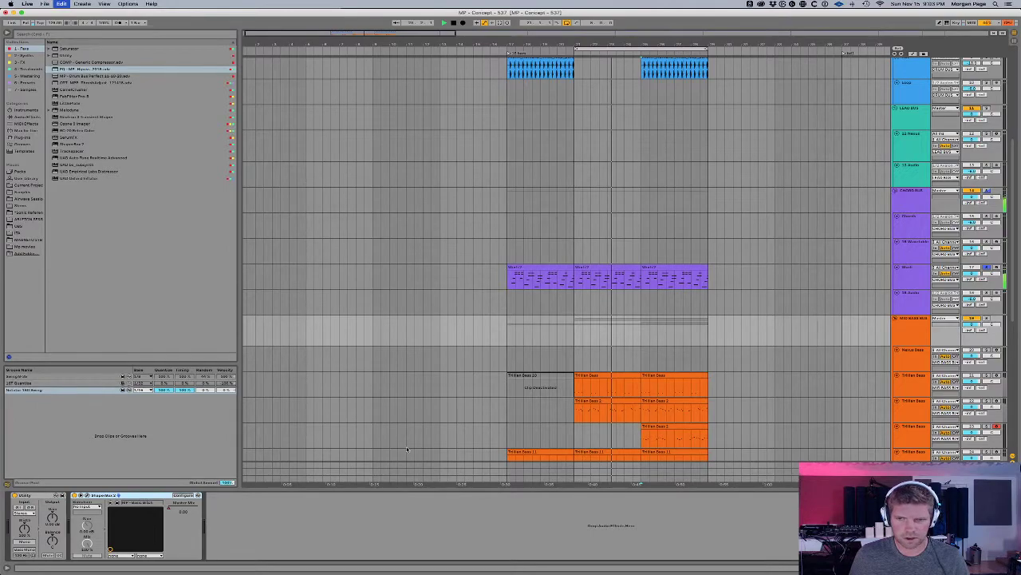
pyautogui.press('super+v')
pyautogui.press('s')
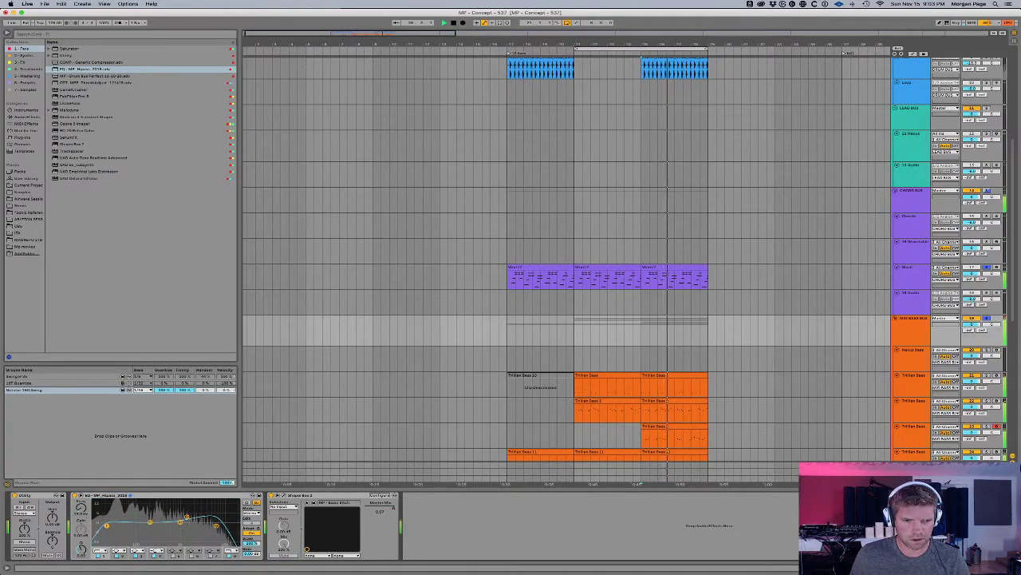
pyautogui.moveTo(214, 531); pyautogui.dragTo(216, 530)
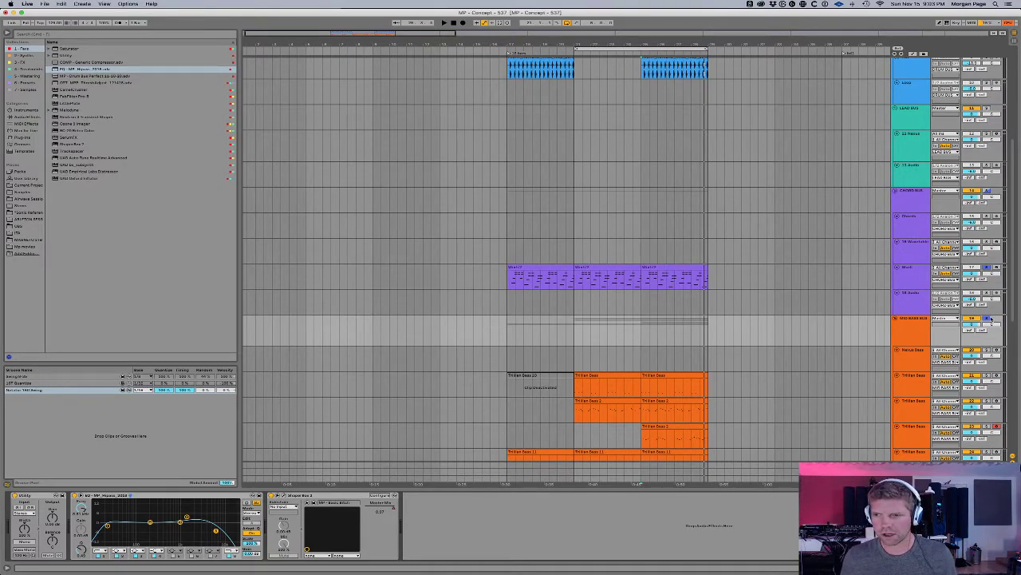
# Step: Listen to the full mix, then compare the duplicate Trilian Bass track alone and together with the Trilian Bass track above it
pyautogui.press('space')
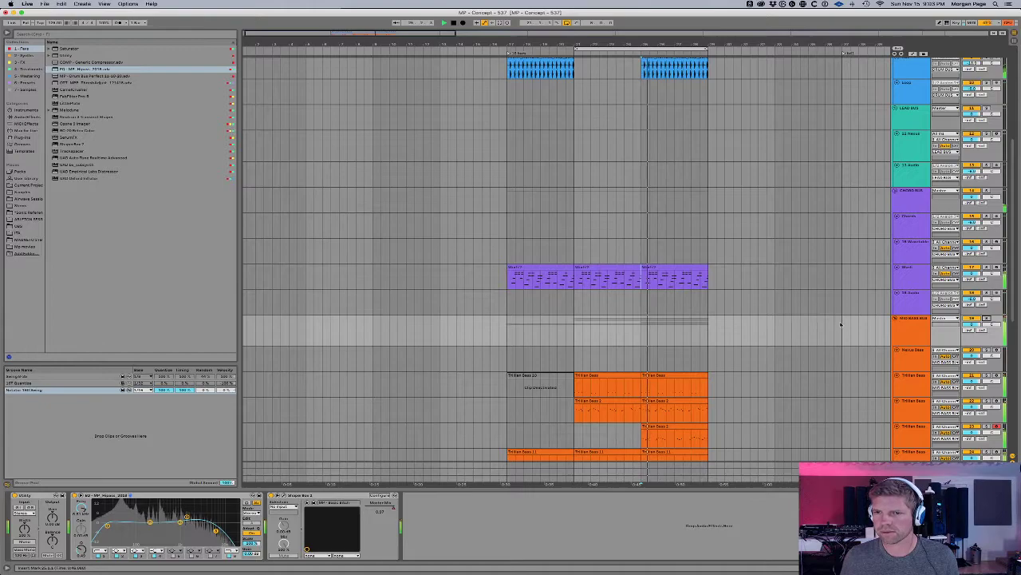
pyautogui.scroll(-5, 838, 324)
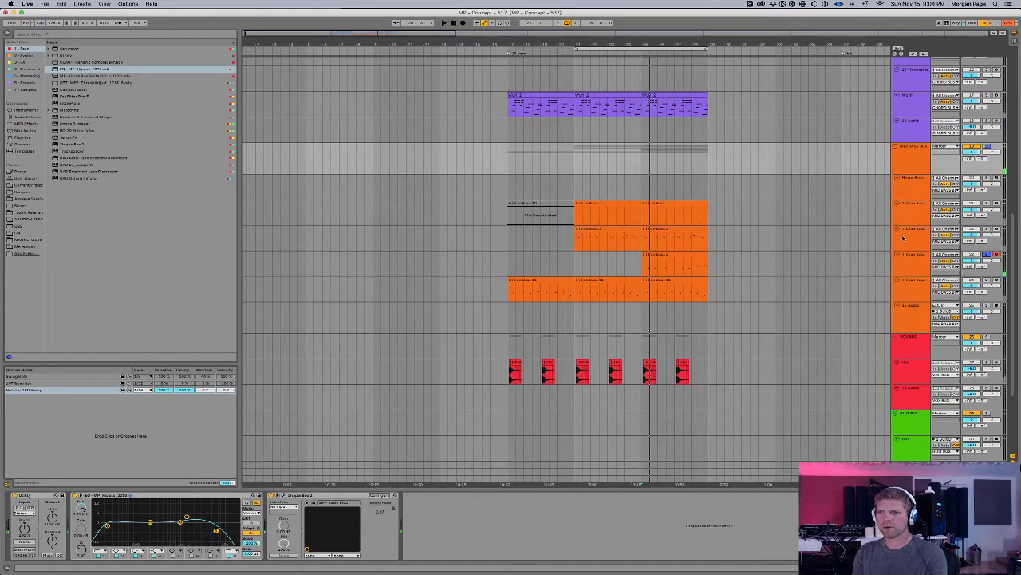
pyautogui.scroll(1, 921, 254)
pyautogui.click(925, 272)
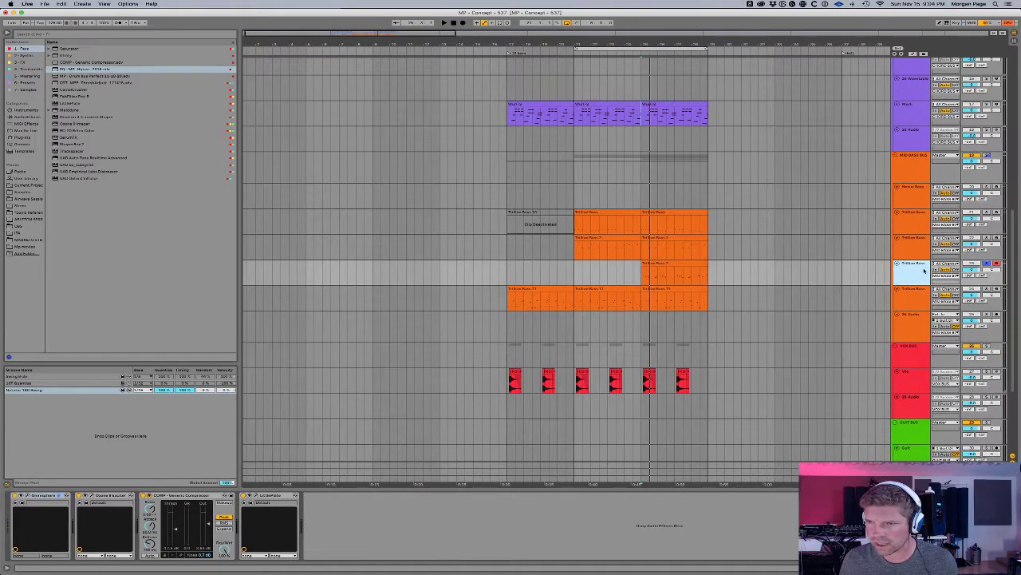
pyautogui.click(923, 248)
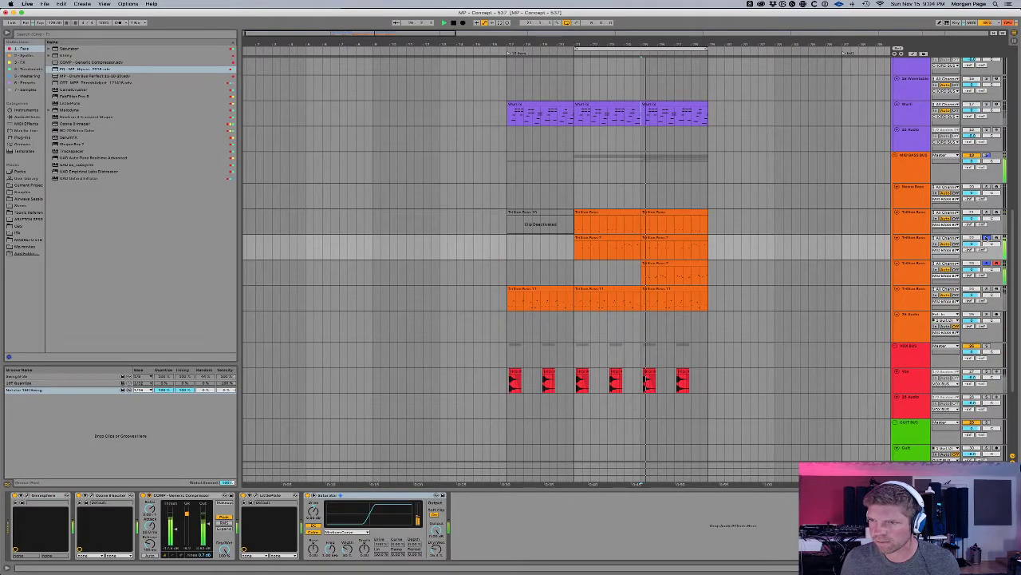
# Step: Unsolo the two middle Trilian Bass tracks and move them together into the LEAD BUS group, below its Nexus track
pyautogui.scroll(1, 914, 262)
pyautogui.click(915, 262)
pyautogui.keyDown('shift'); pyautogui.click(916, 272); pyautogui.keyUp('shift')
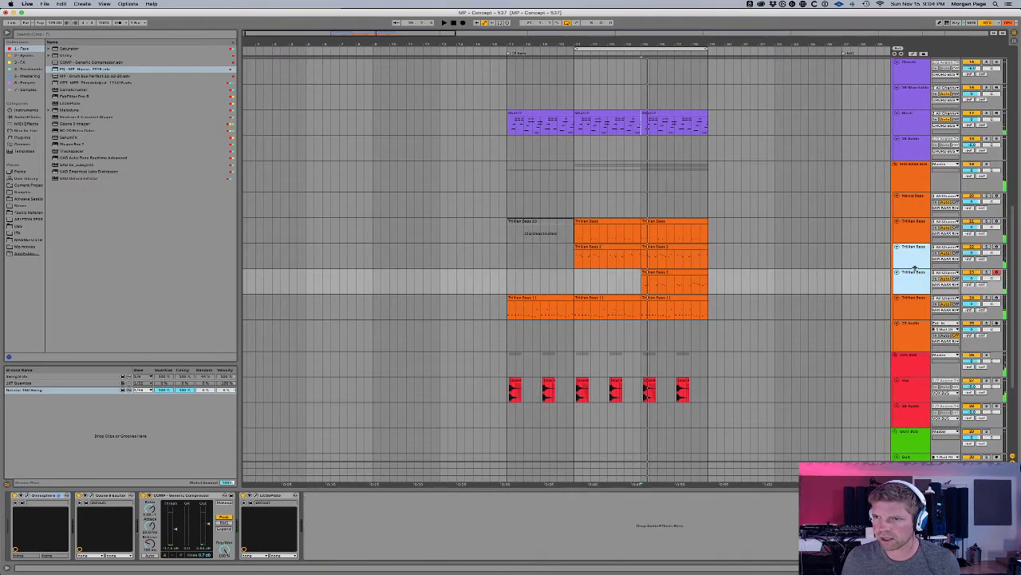
pyautogui.scroll(10, 919, 283)
pyautogui.scroll(-2, 921, 298)
pyautogui.moveTo(914, 438); pyautogui.dragTo(907, 196)
# Step: In the LEAD BUS's ShaperBox, set the high split to about 5 kHz and give the high band the Sidechain 4 volume curve
pyautogui.click(904, 147)
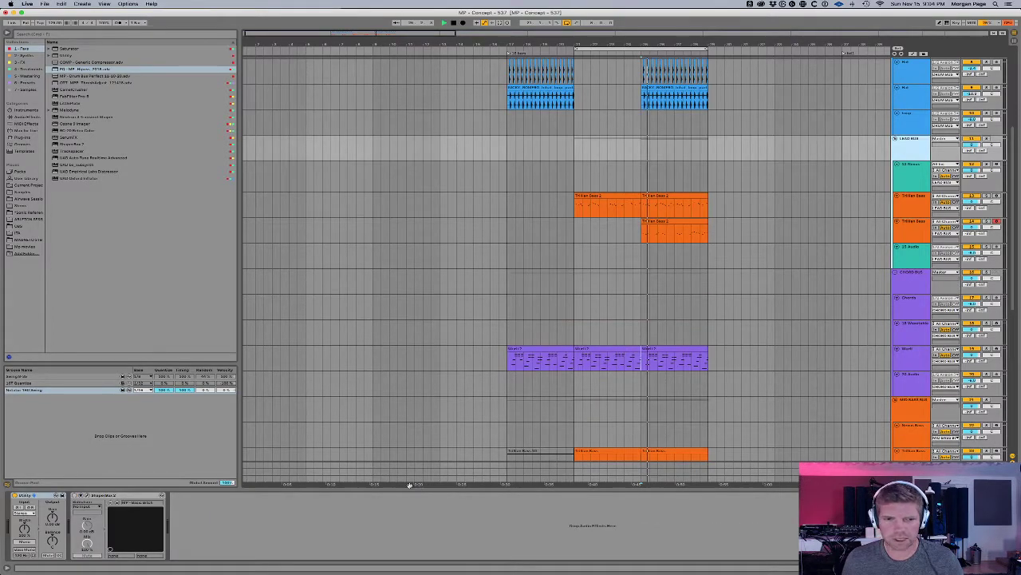
pyautogui.press('space')
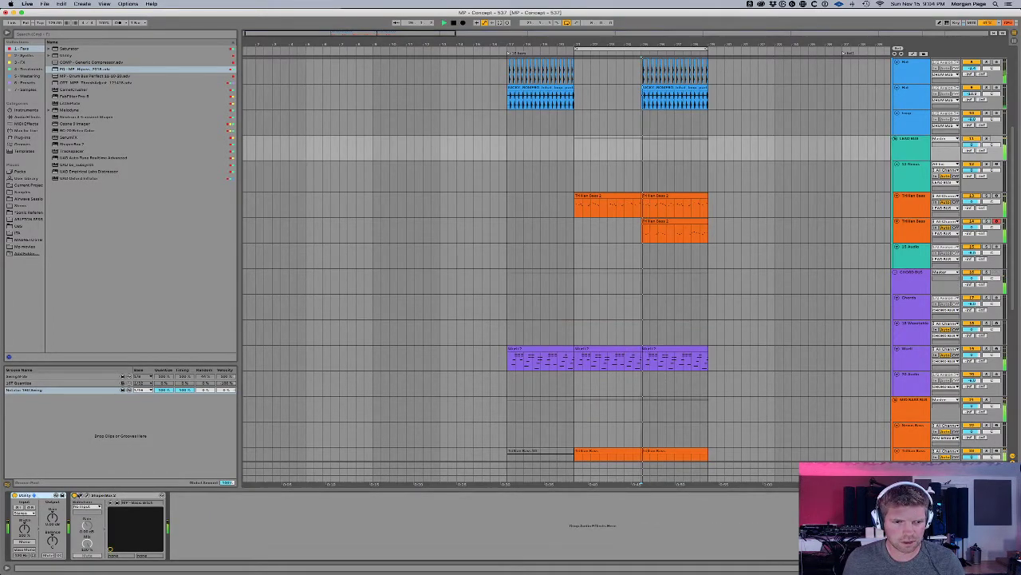
pyautogui.click(81, 495)
pyautogui.moveTo(422, 163); pyautogui.dragTo(398, 163)
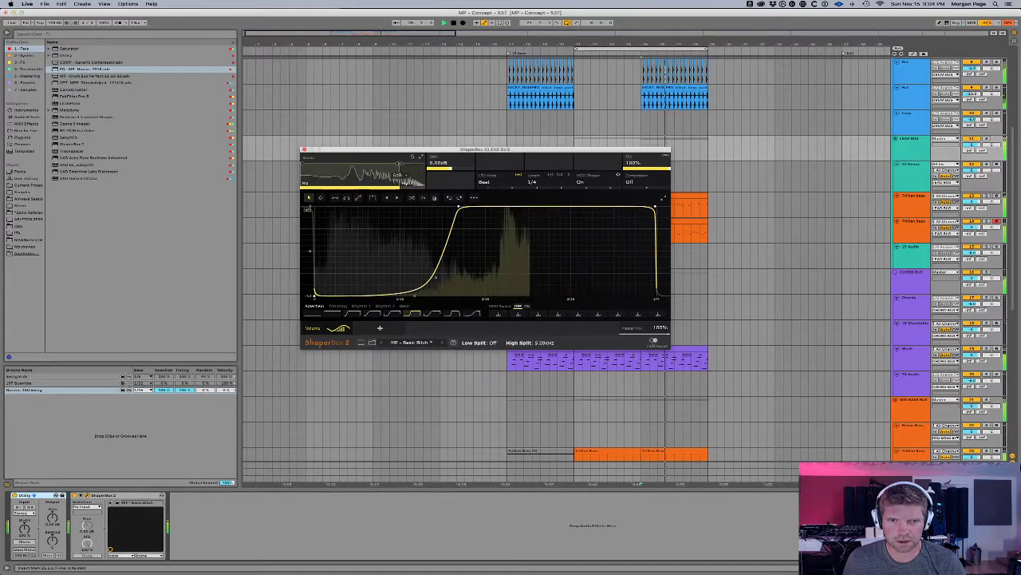
pyautogui.click(410, 177)
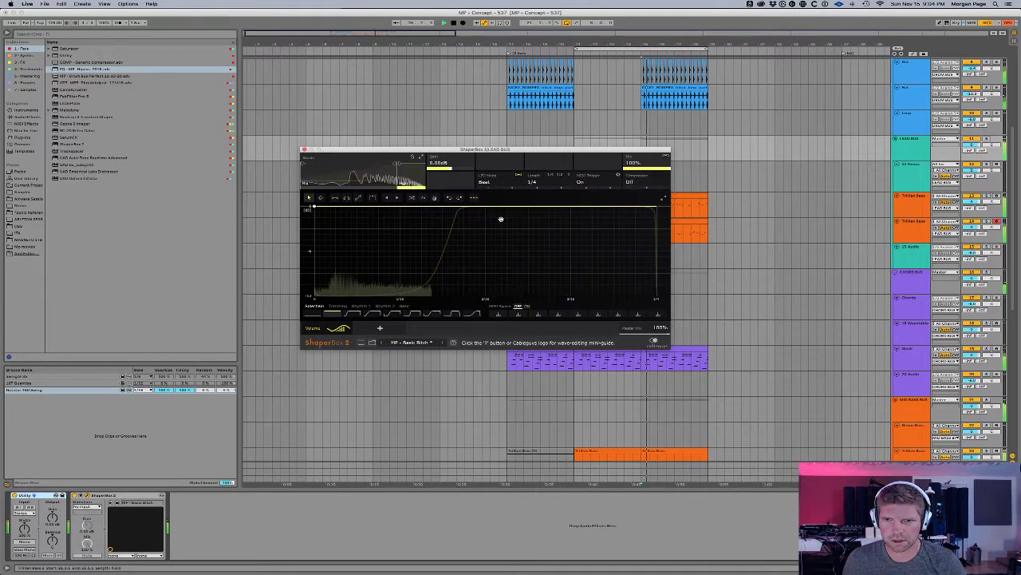
pyautogui.click(392, 313)
pyautogui.click(406, 314)
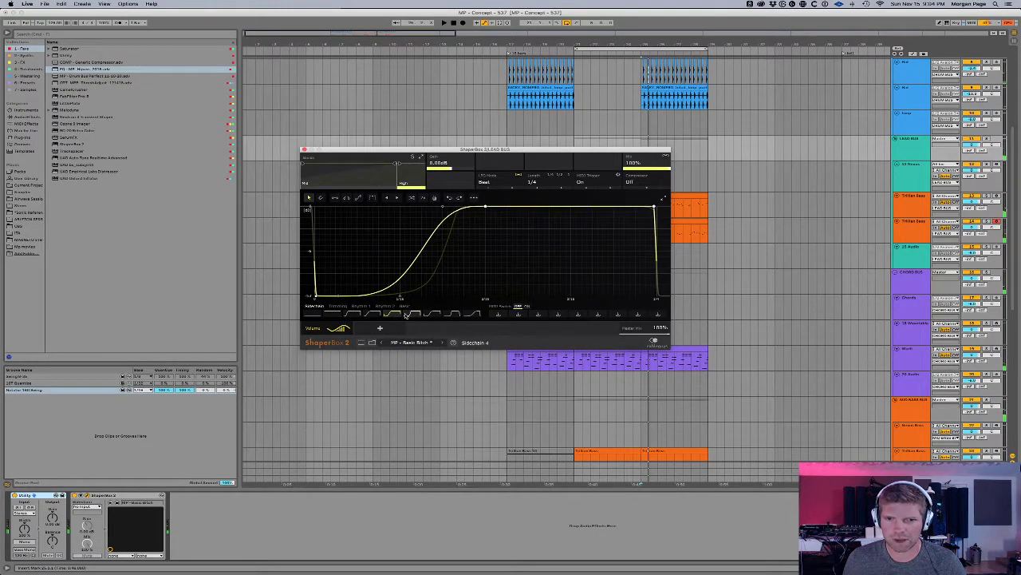
# Step: In the LEAD BUS's ShaperBox, give the mid band the Sidechain 4 curve at 78% mix, and compress the high band at 51% mix
pyautogui.click(392, 314)
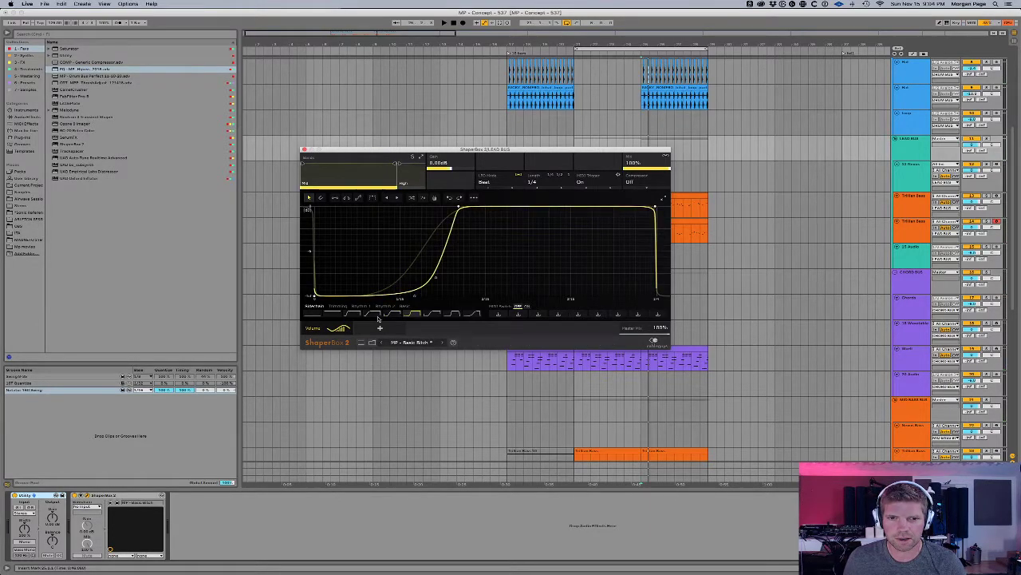
pyautogui.press('space')
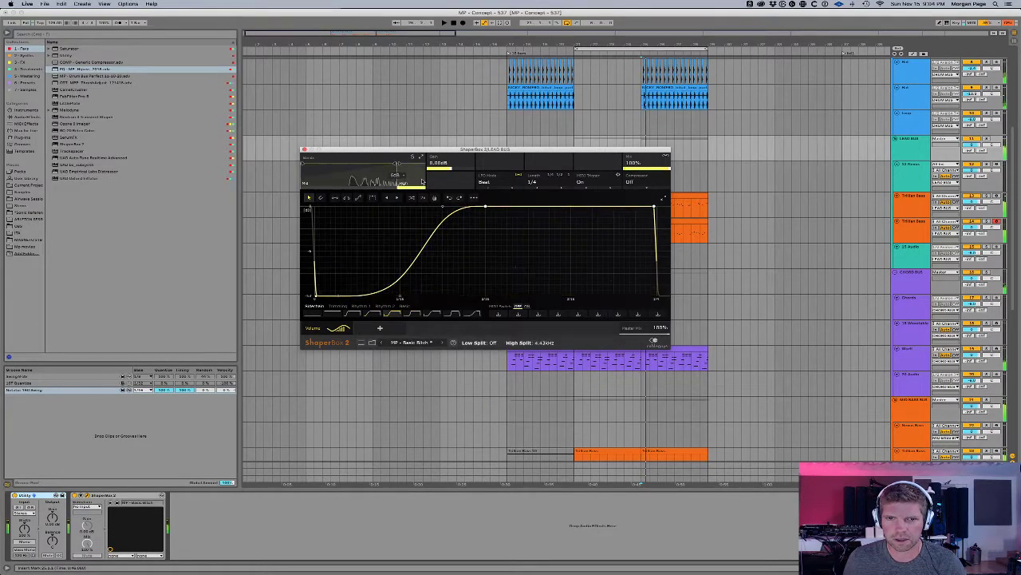
pyautogui.click(638, 190)
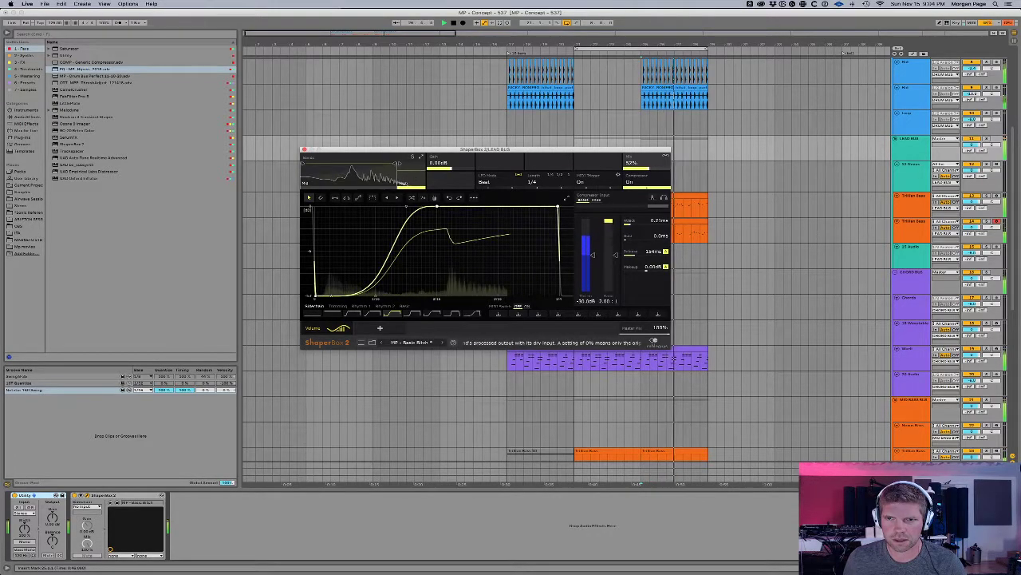
pyautogui.click(349, 177)
pyautogui.moveTo(640, 163)
pyautogui.mouseDown()
pyautogui.moveTo(640, 179)
pyautogui.moveTo(647, 156)
pyautogui.mouseUp()
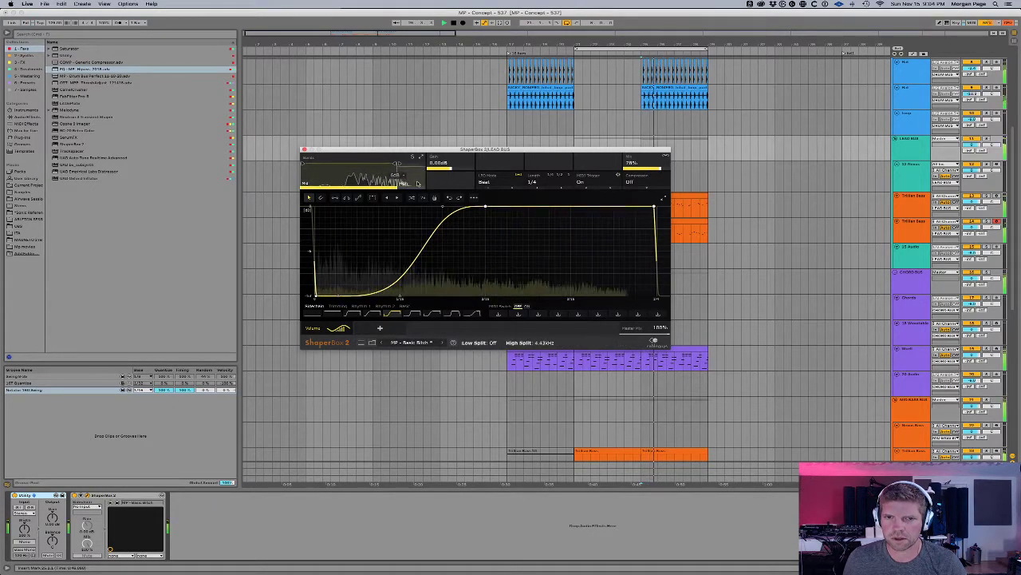
pyautogui.click(401, 181)
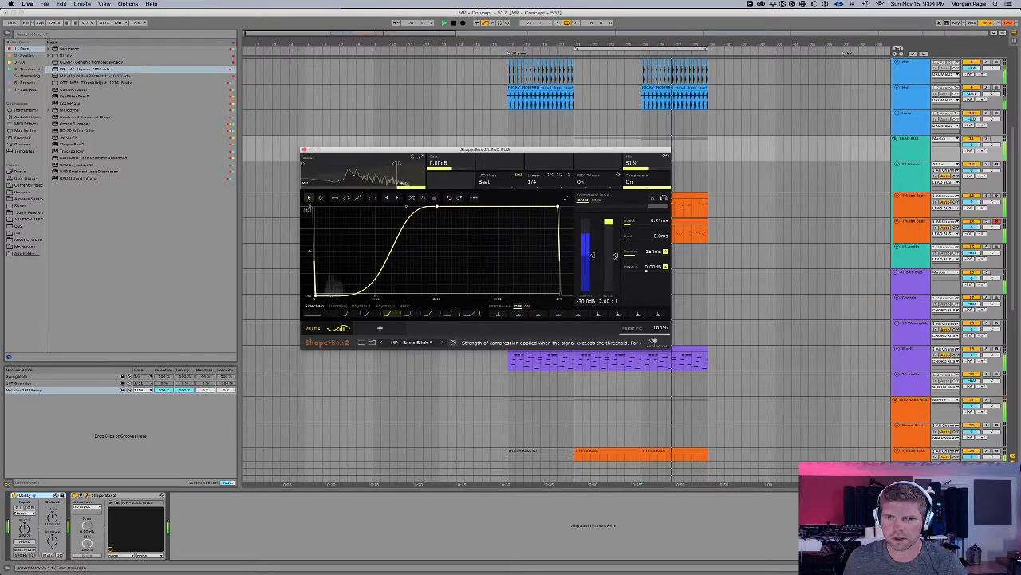
pyautogui.click(305, 149)
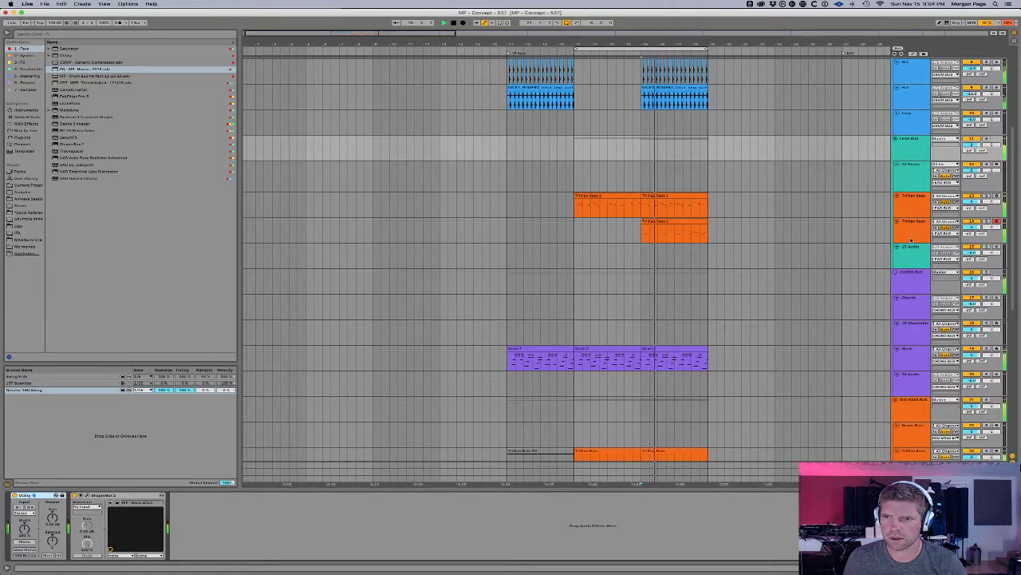
# Step: Solo the lower Trilian Bass track in the LEAD BUS, listen to it, and add the upper Trilian Bass track to the solo
pyautogui.click(987, 221)
pyautogui.press('space')
pyautogui.press('space')
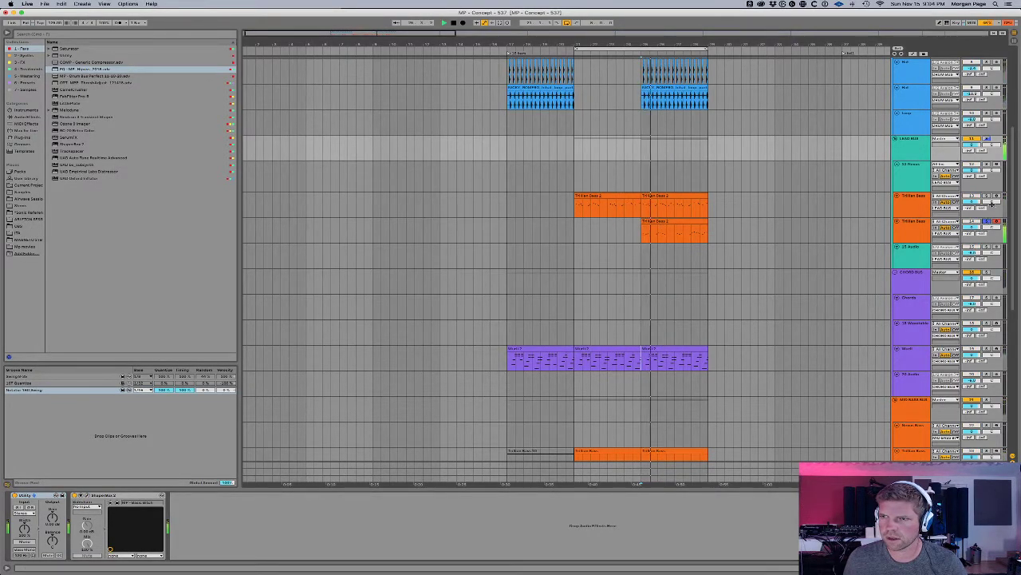
pyautogui.click(972, 204)
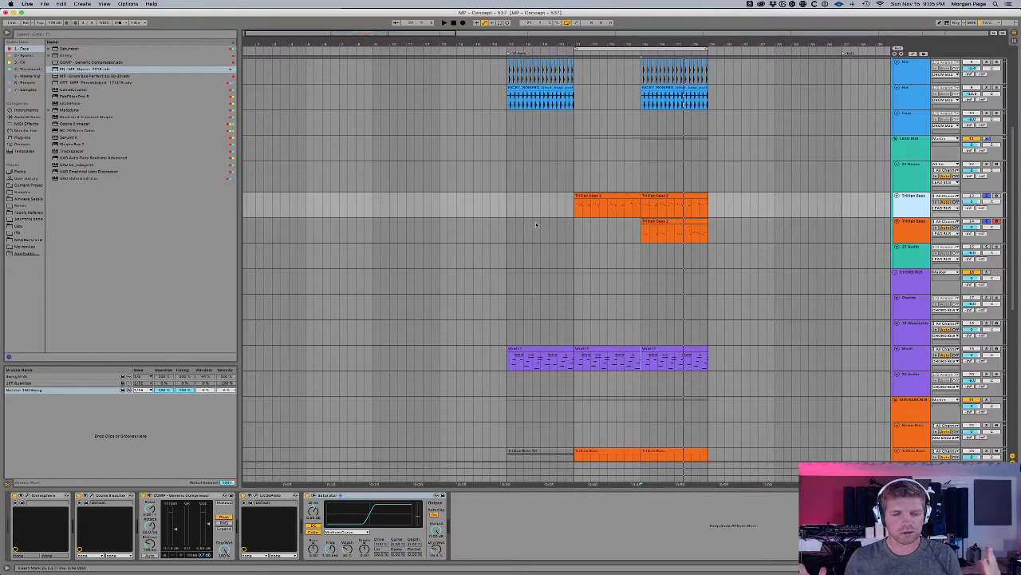
# Step: Replay the two soloed Trilian Bass layers from the start of the lower track's clip, and select that clip
pyautogui.click(644, 263)
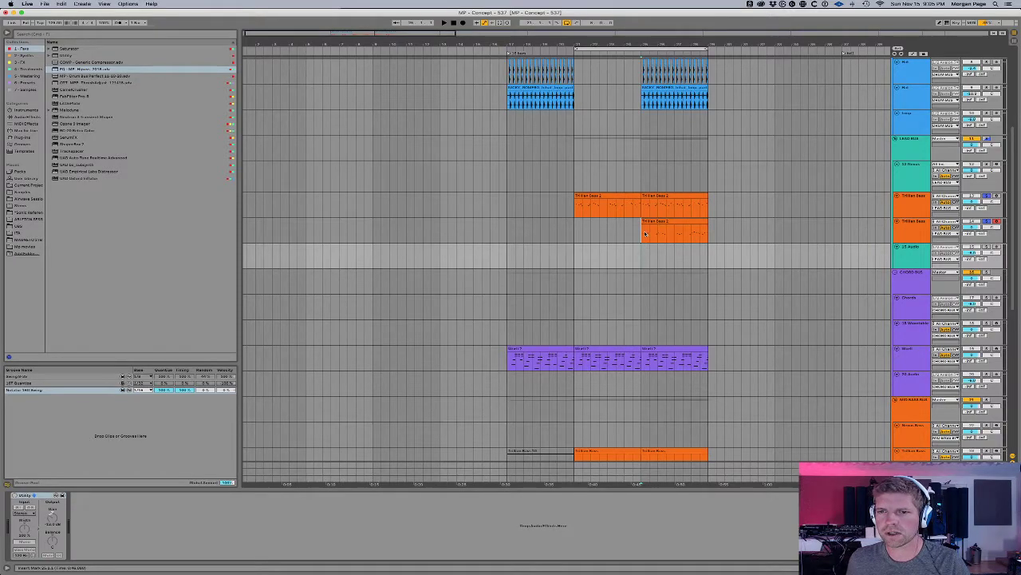
pyautogui.click(645, 232)
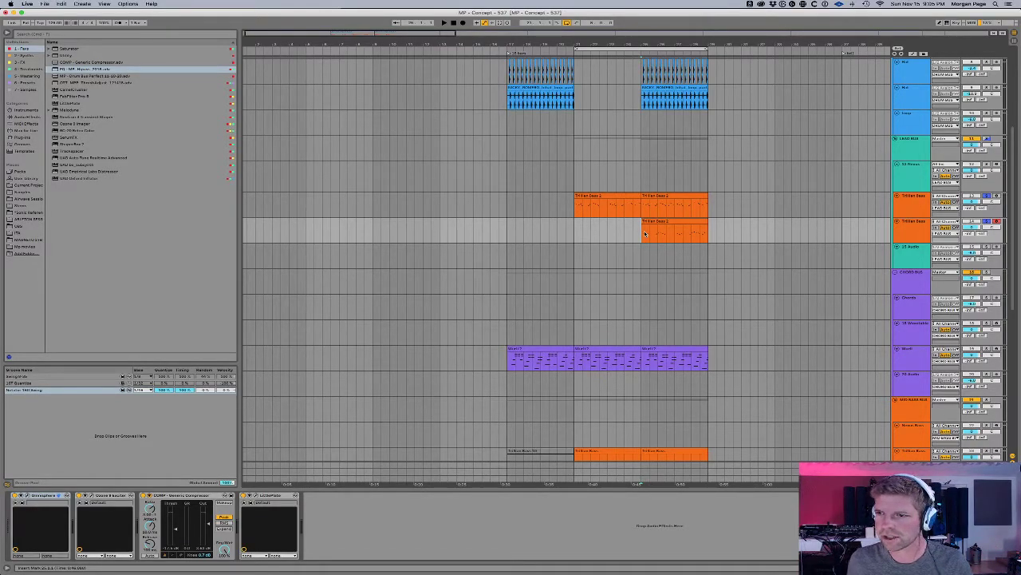
pyautogui.press('space')
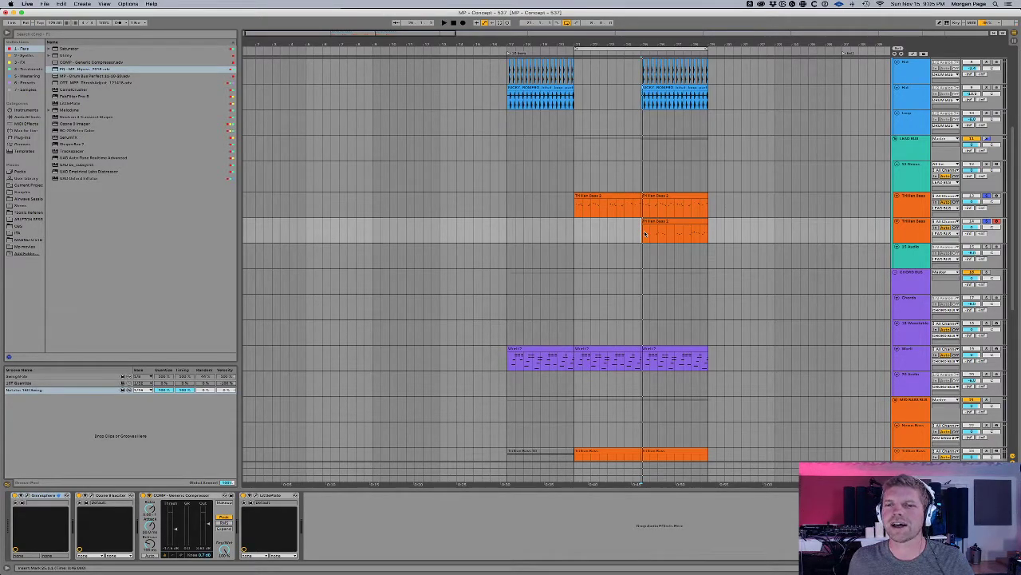
pyautogui.press('space')
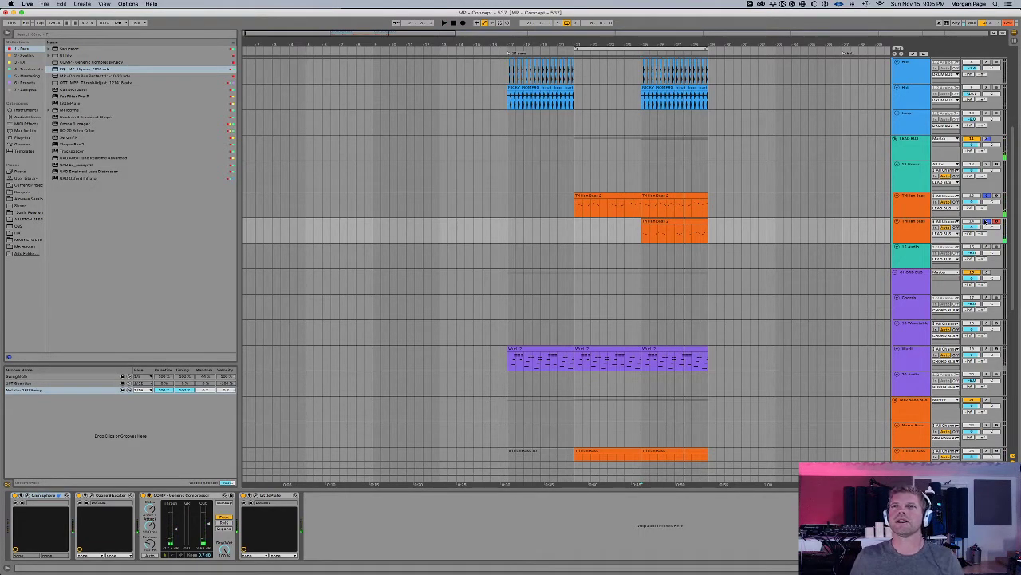
pyautogui.press('space')
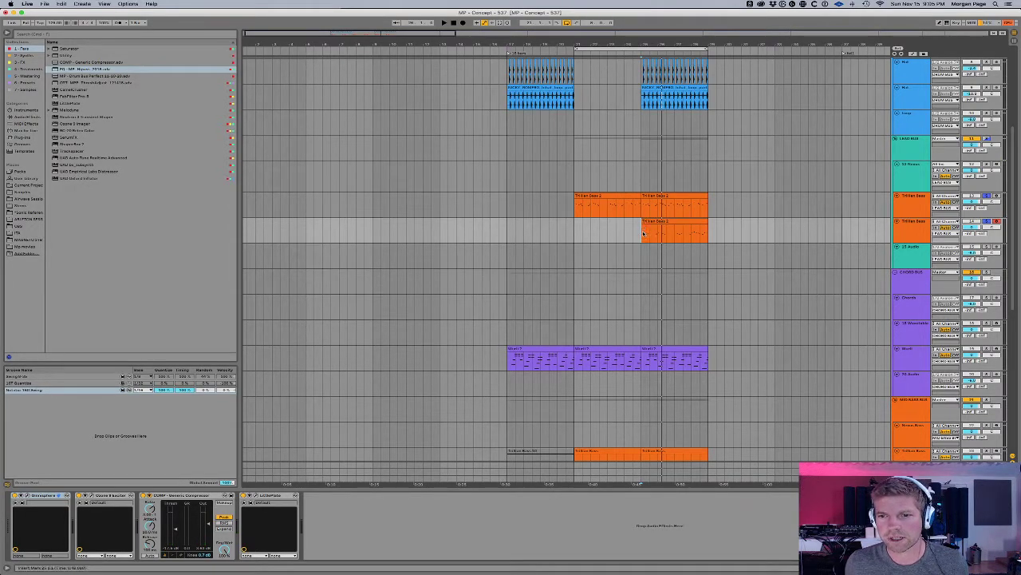
pyautogui.moveTo(643, 233); pyautogui.dragTo(706, 236)
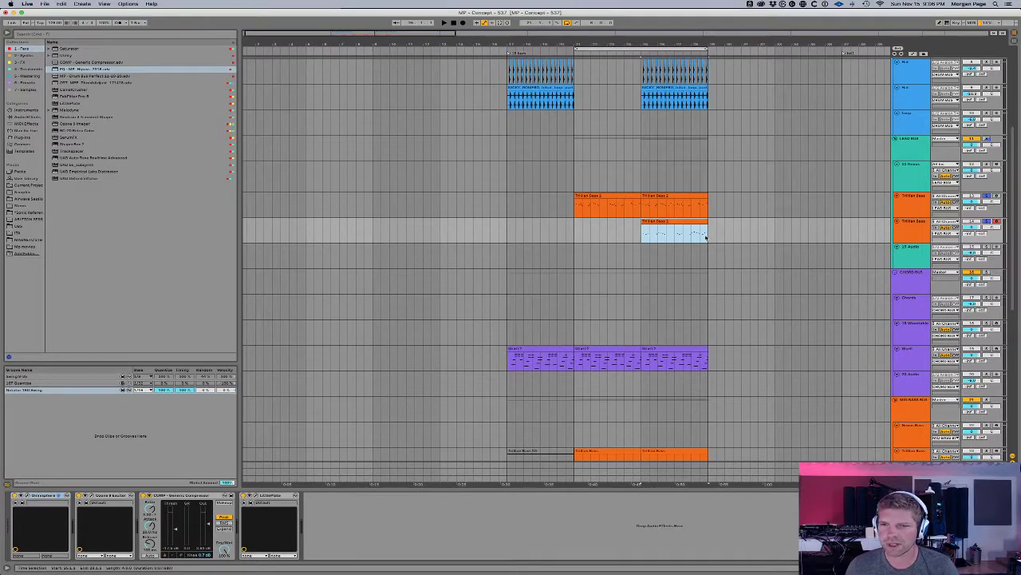
pyautogui.moveTo(577, 232); pyautogui.dragTo(708, 242)
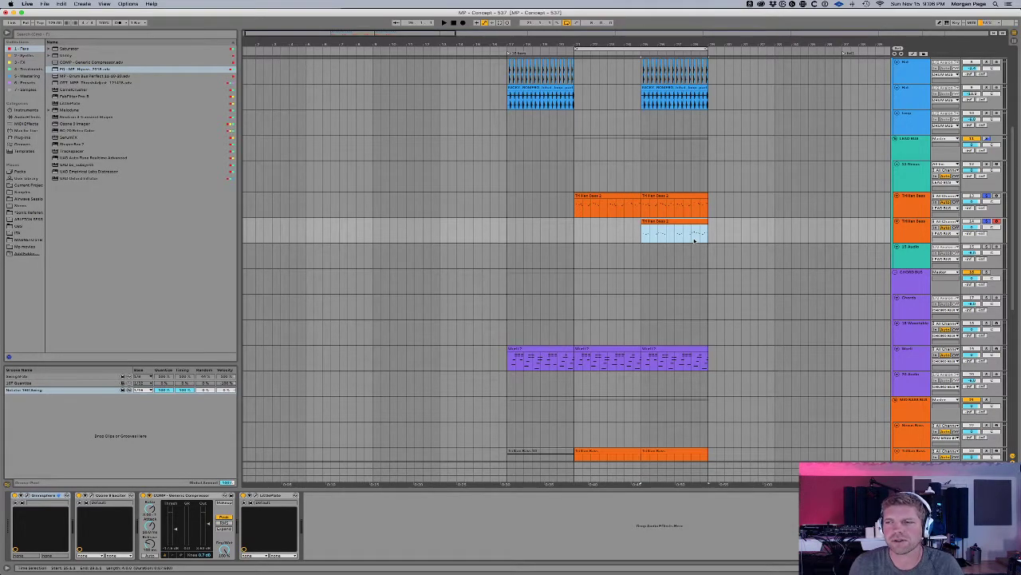
# Step: Clear the Trilian Bass solos during playback and assign the LEAD BUS's teal colour to all of its grouped tracks
pyautogui.press('space')
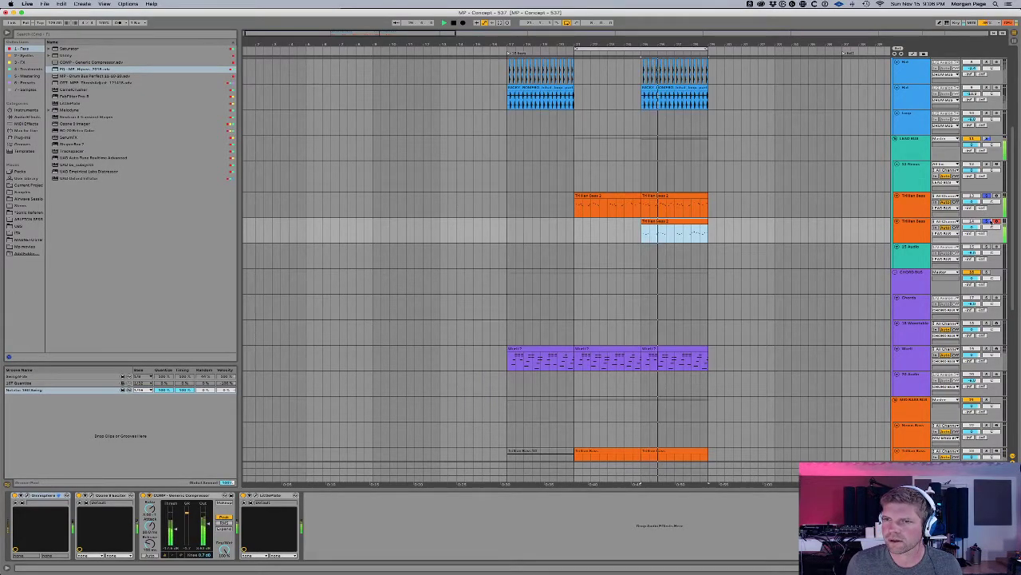
pyautogui.rightClick(916, 152)
pyautogui.click(984, 281)
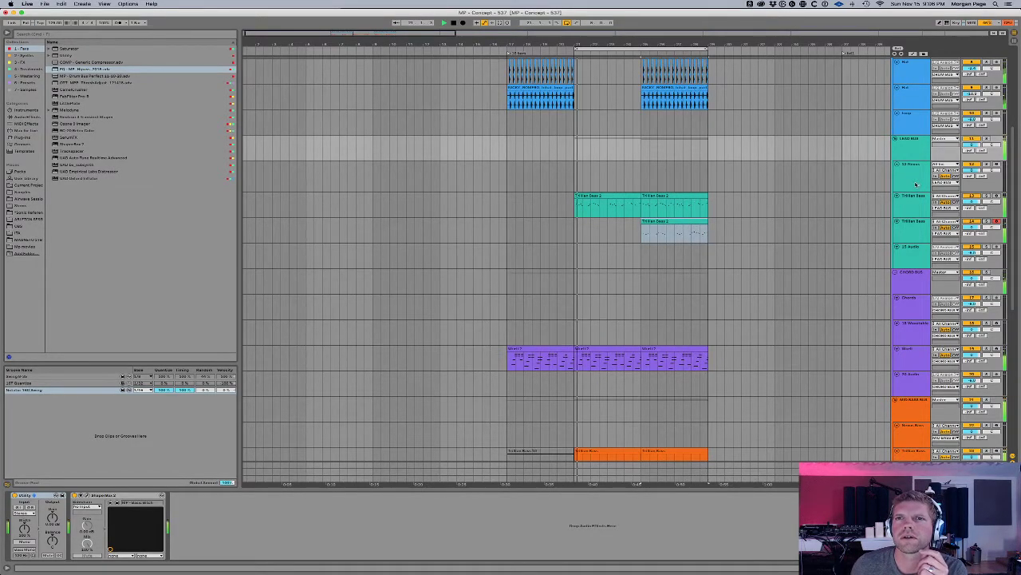
# Step: Switch on the UAD SSL G Bus Compressor and Ozone Imager on the Master track, and open the compressor's window
pyautogui.scroll(-10, 864, 259)
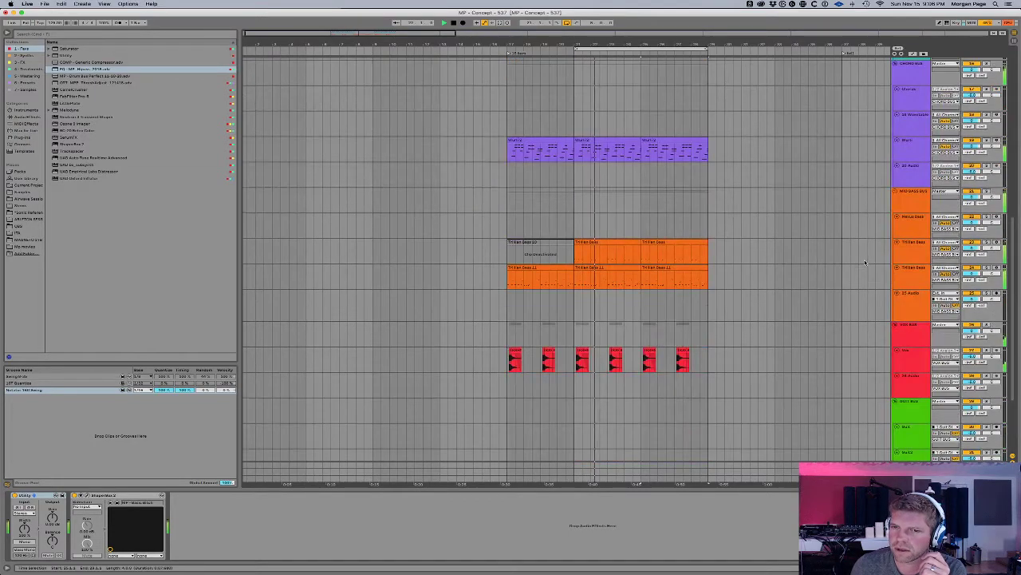
pyautogui.press('space')
pyautogui.click(910, 479)
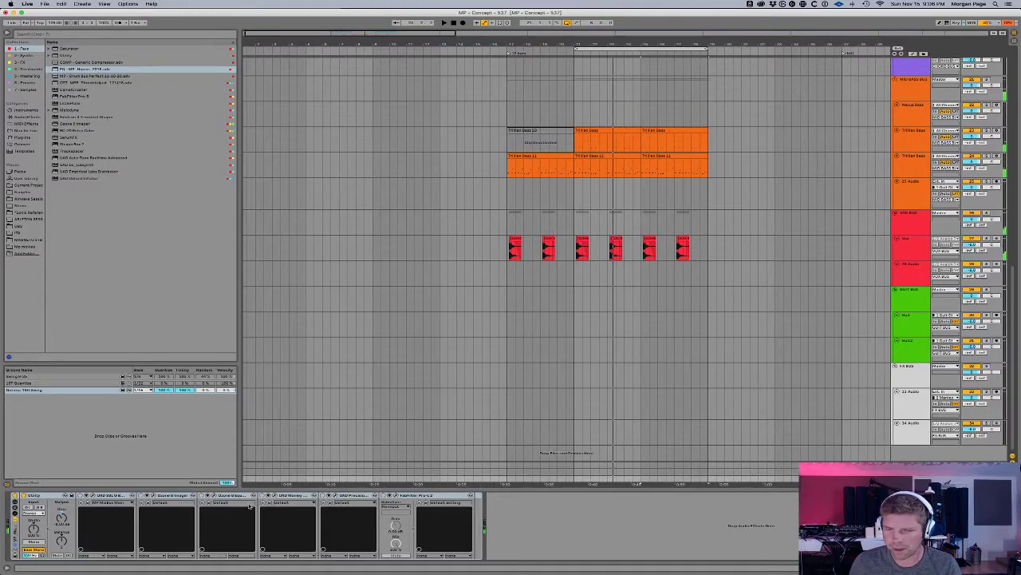
pyautogui.press('space')
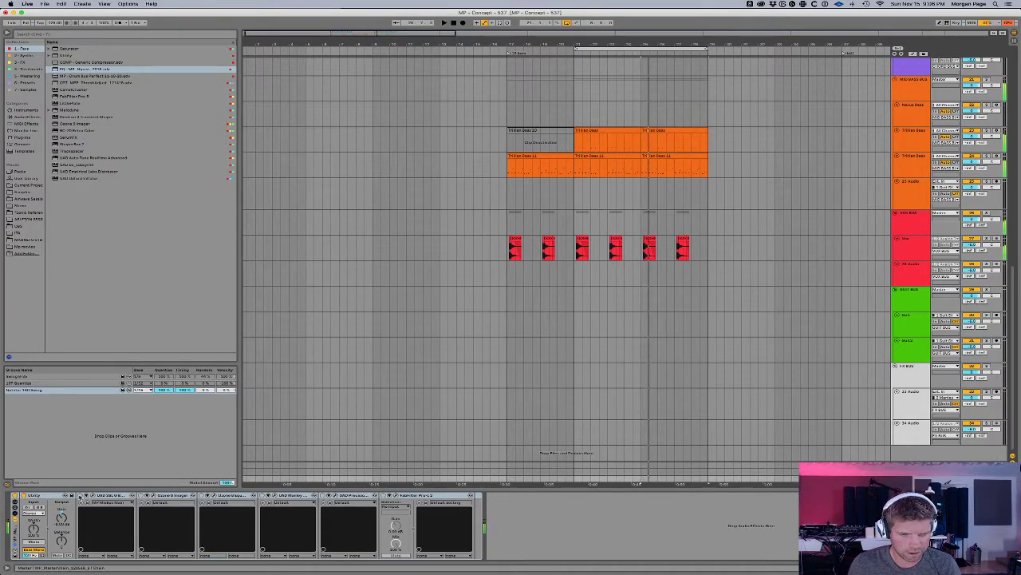
pyautogui.click(93, 496)
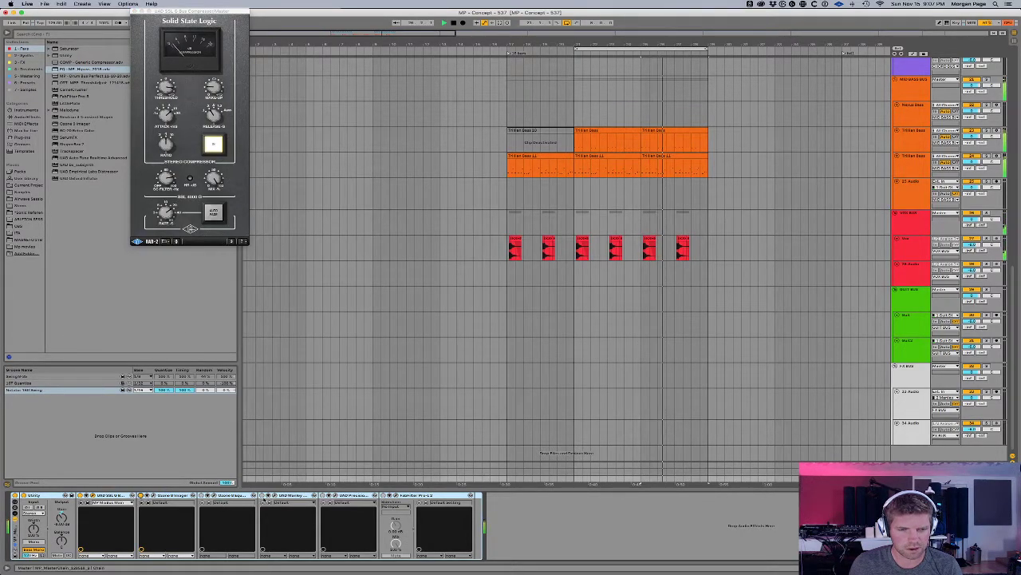
# Step: Switch on the UAD Manley Massive Passive in the master chain and play the mix through it and the SSL compressor
pyautogui.click(274, 496)
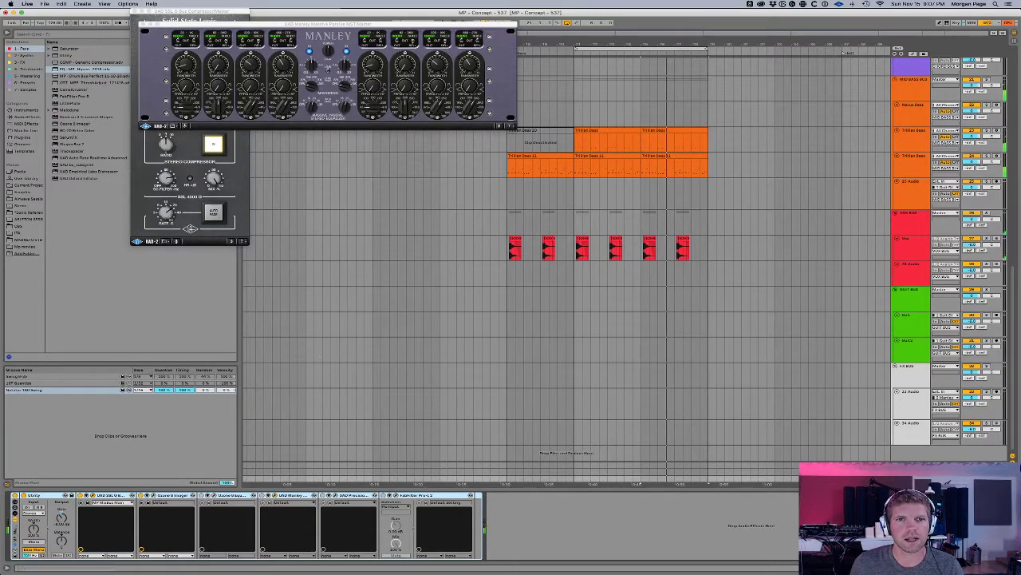
pyautogui.moveTo(360, 25); pyautogui.dragTo(429, 130)
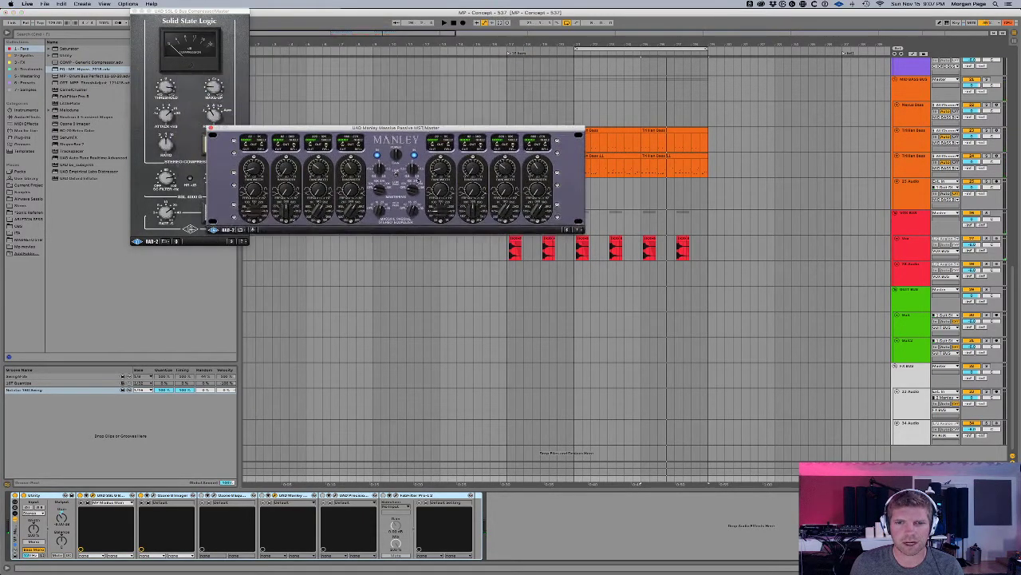
pyautogui.click(261, 495)
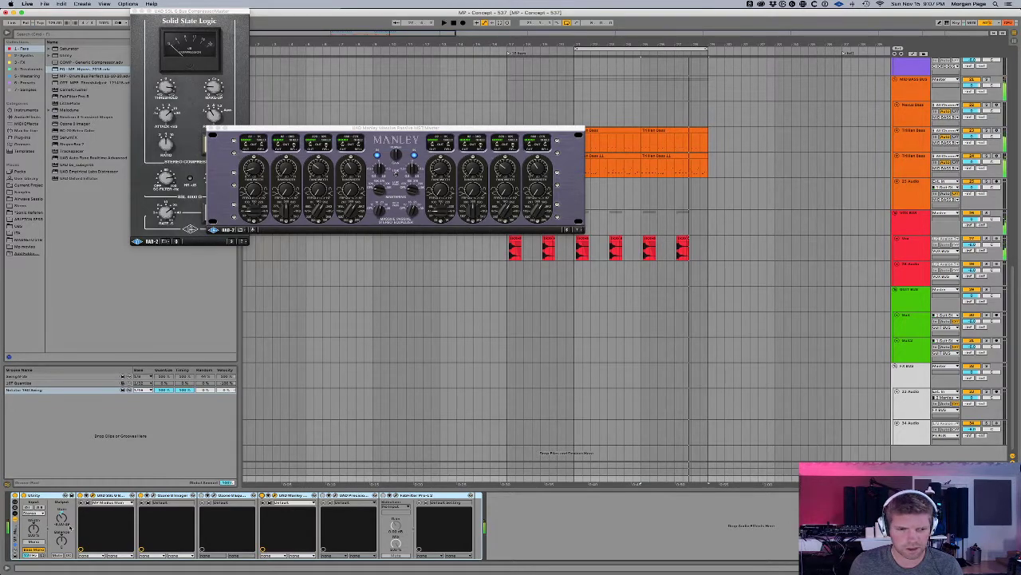
pyautogui.press('super+g')
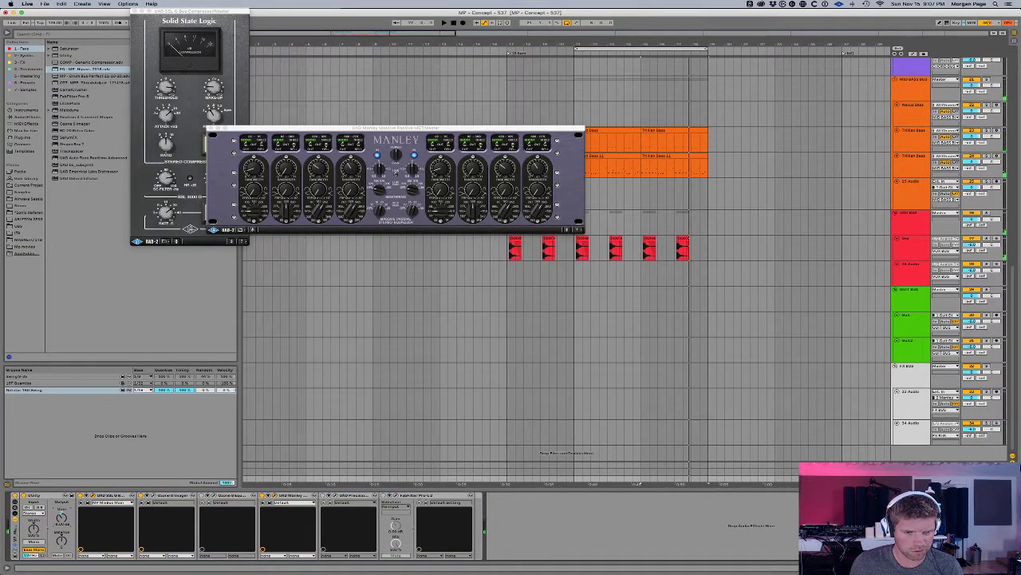
pyautogui.press('space')
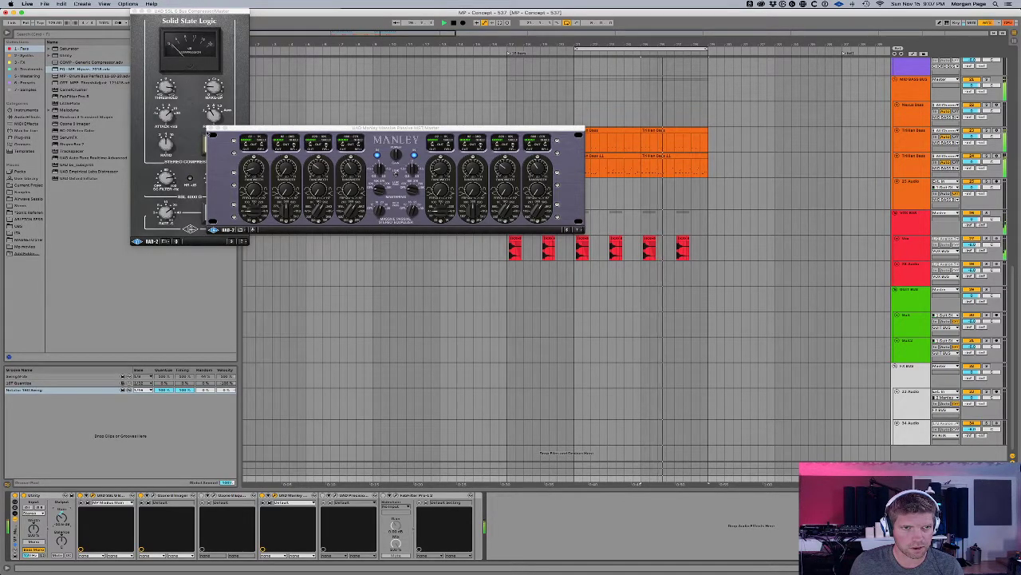
pyautogui.click(166, 89)
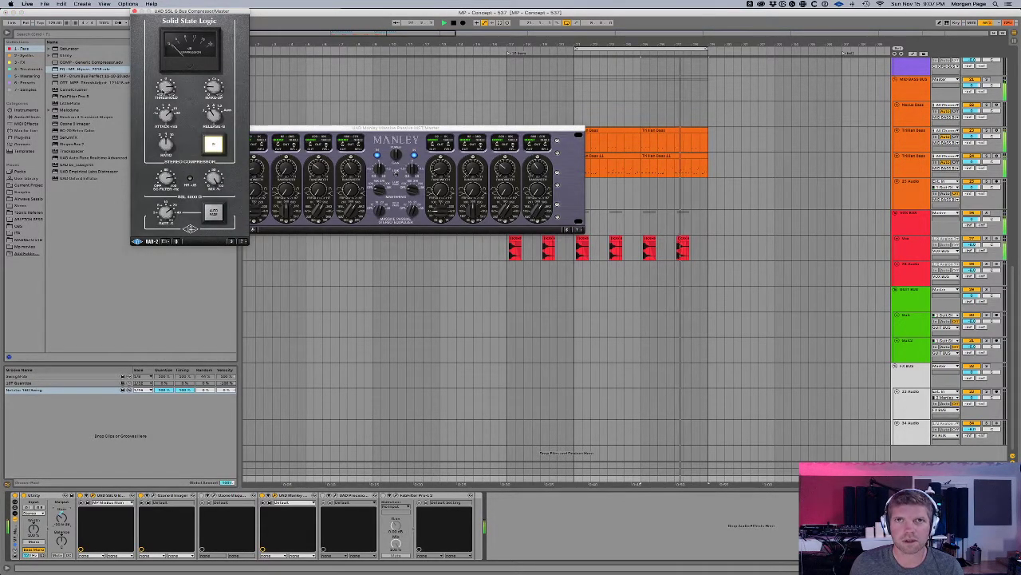
# Step: Audition the FabFilter Pro-L 2 limiter on the Master track, raise its gain slightly, and switch the limiter off again
pyautogui.click(410, 495)
pyautogui.moveTo(395, 35); pyautogui.dragTo(569, 137)
pyautogui.moveTo(332, 237); pyautogui.dragTo(332, 247)
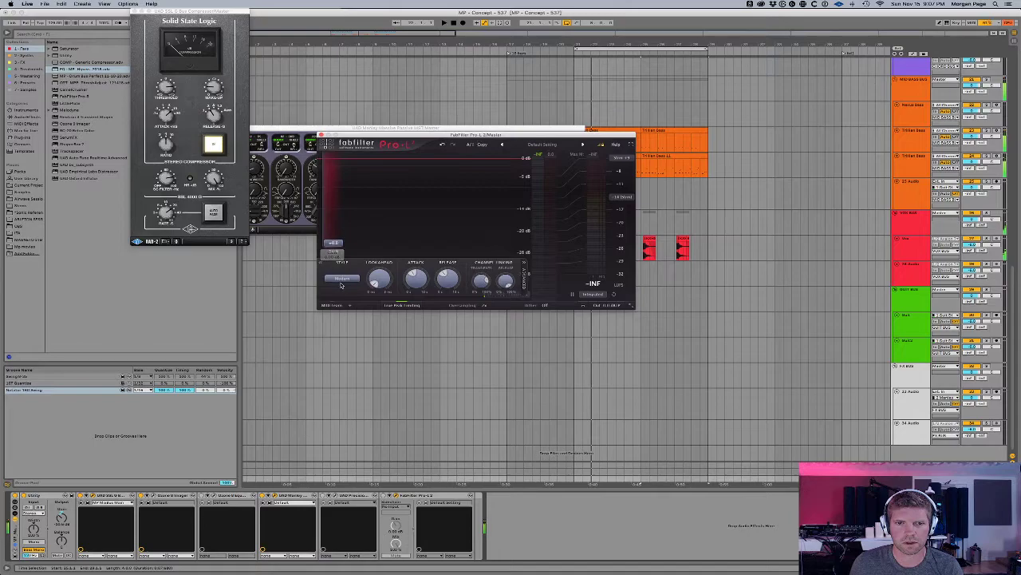
pyautogui.click(384, 496)
pyautogui.click(383, 496)
pyautogui.press('space')
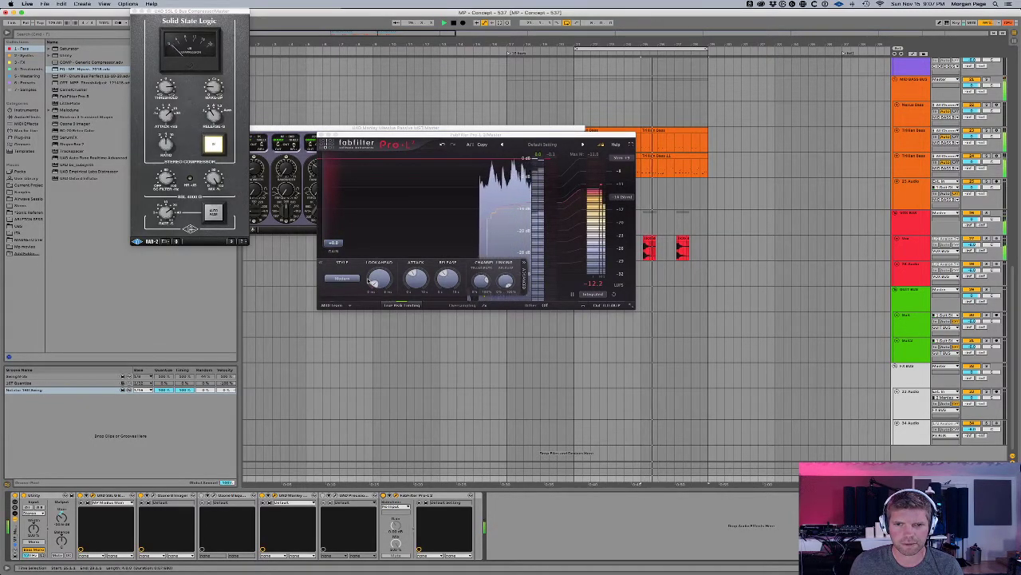
pyautogui.moveTo(341, 243); pyautogui.dragTo(341, 240)
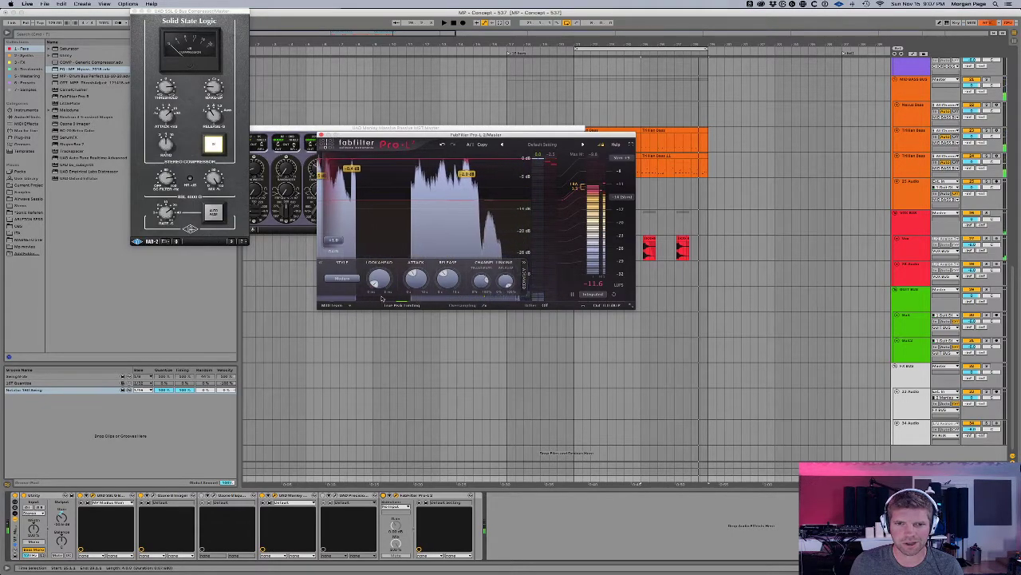
pyautogui.click(383, 496)
pyautogui.press('space')
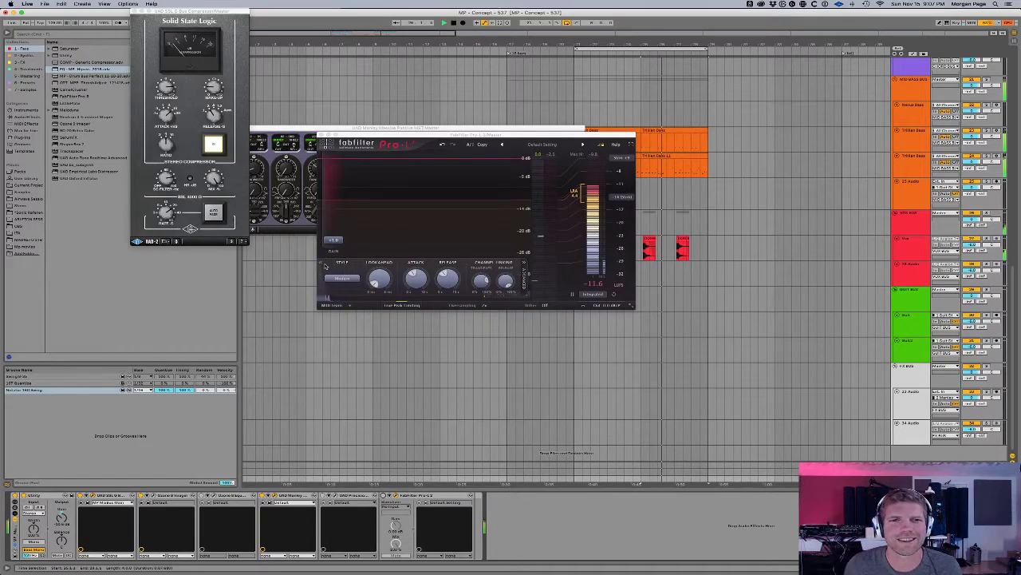
# Step: Close the Pro-L 2, SSL compressor and Manley windows, and play the full mix through the master chain
pyautogui.click(320, 134)
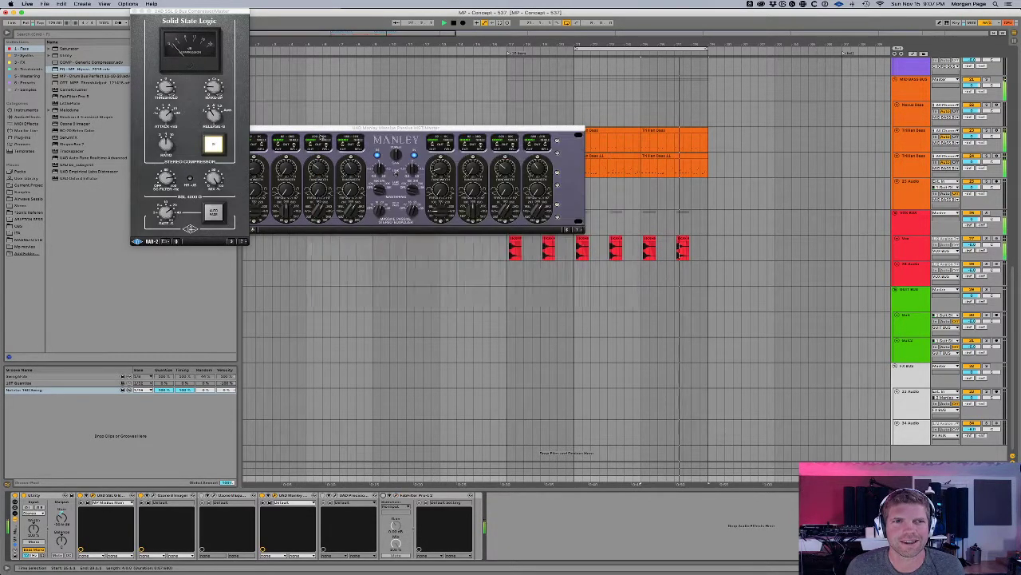
pyautogui.click(136, 12)
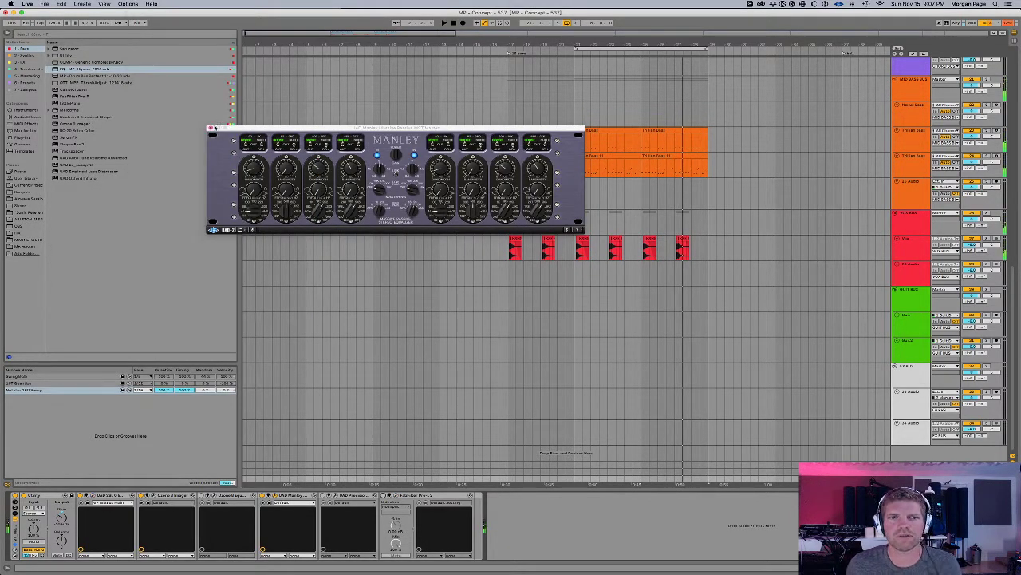
pyautogui.click(210, 128)
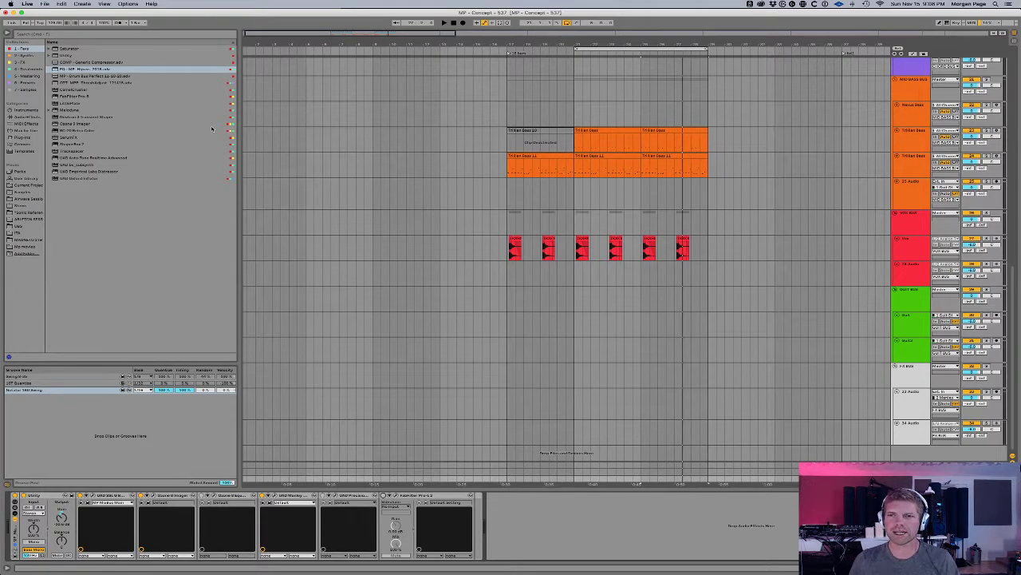
pyautogui.press('space')
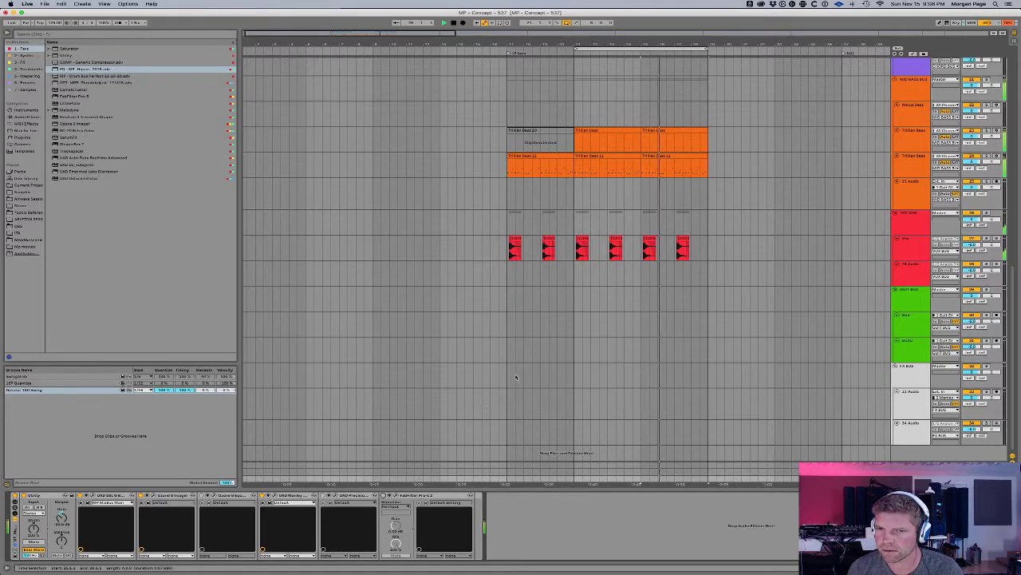
# Step: Play the arrangement from the start of the first drum section and look over the drum, lead and chord tracks
pyautogui.scroll(10, 515, 374)
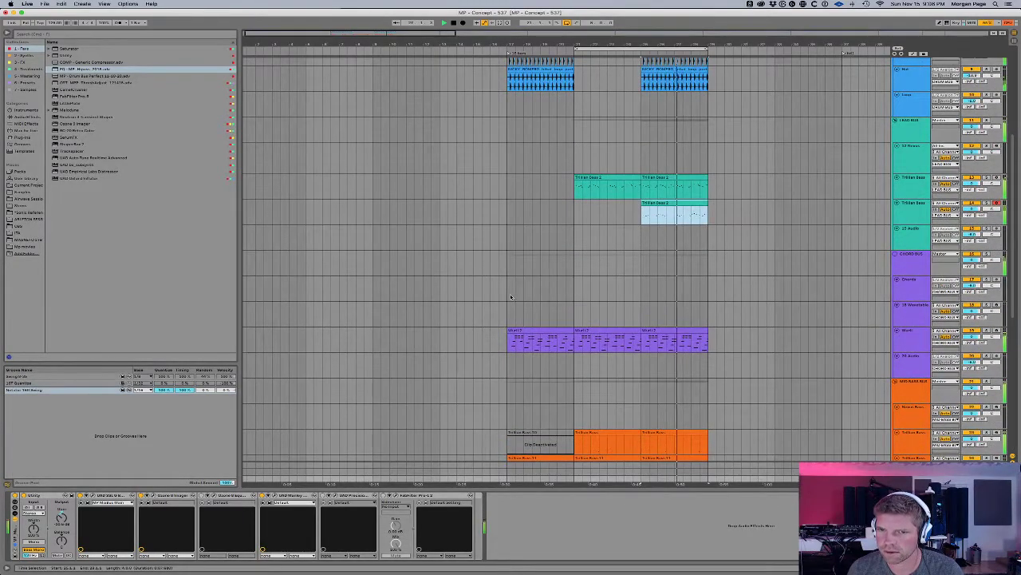
pyautogui.click(511, 296)
pyautogui.scroll(5, 517, 294)
pyautogui.scroll(-5, 527, 295)
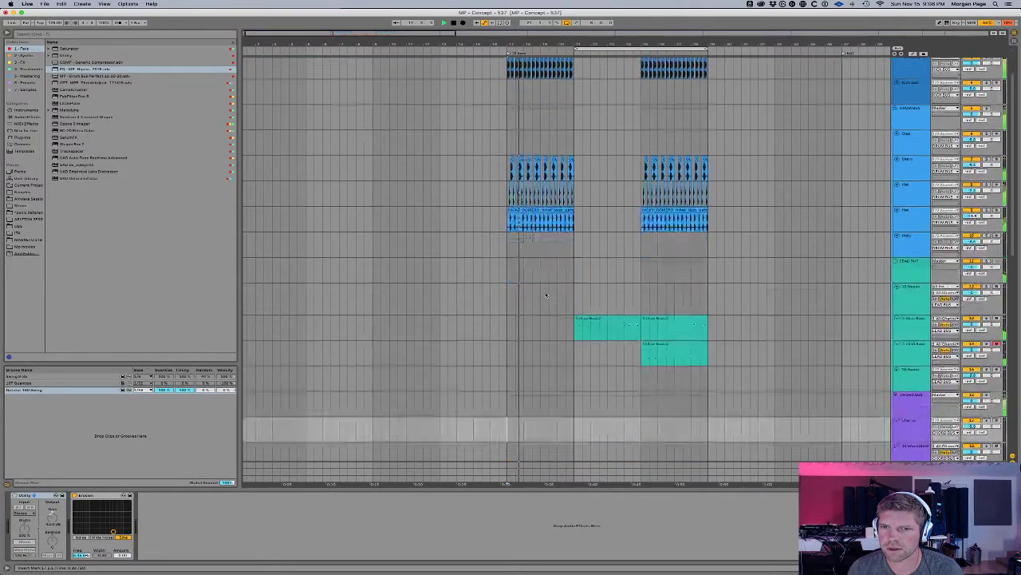
pyautogui.press('space')
pyautogui.moveTo(669, 45); pyautogui.dragTo(607, 35)
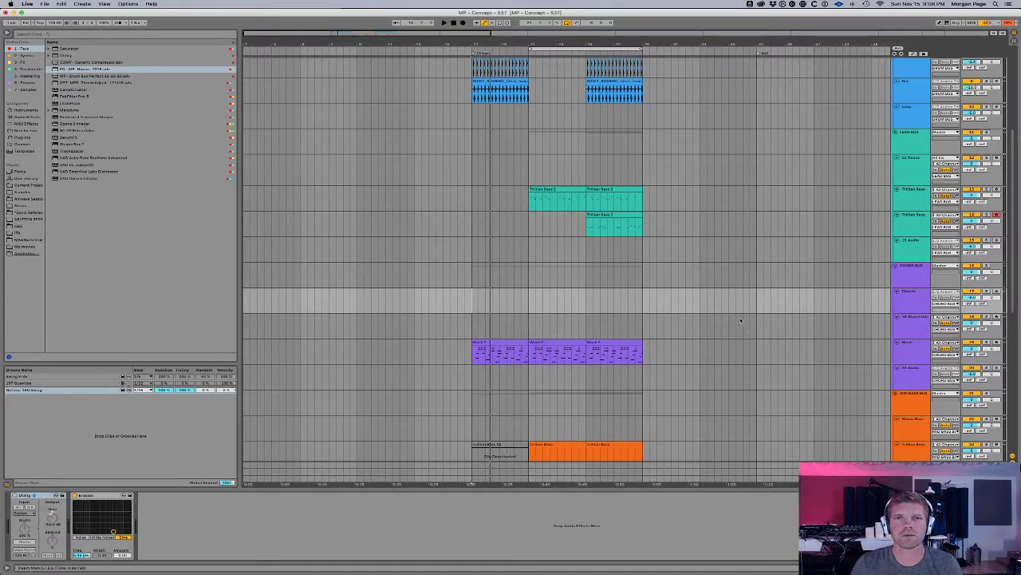
pyautogui.press('space')
pyautogui.scroll(5, 702, 315)
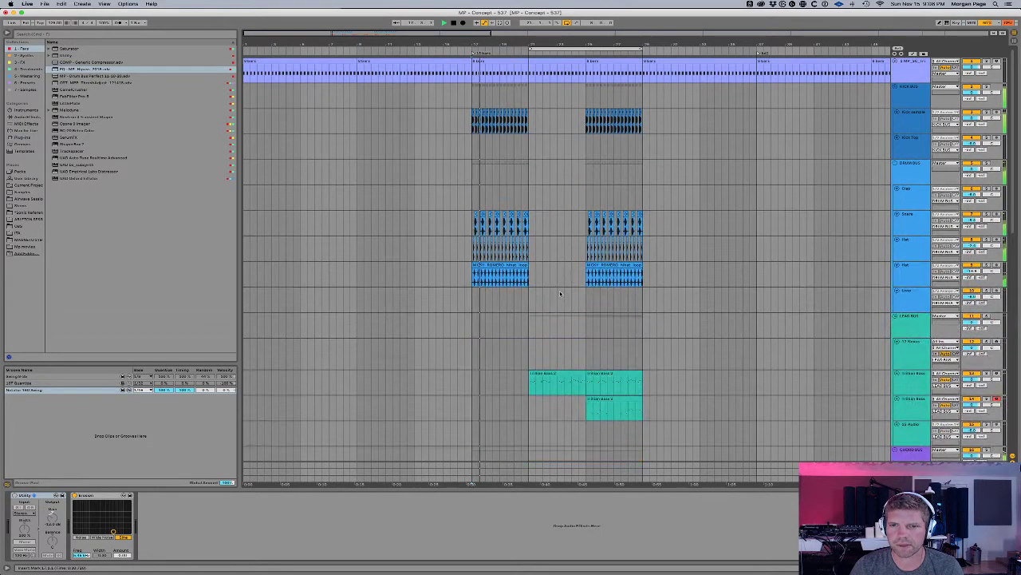
# Step: Copy the first section's kick, snare and hat clips together and paste them directly before the original section
pyautogui.moveTo(528, 283); pyautogui.dragTo(473, 111)
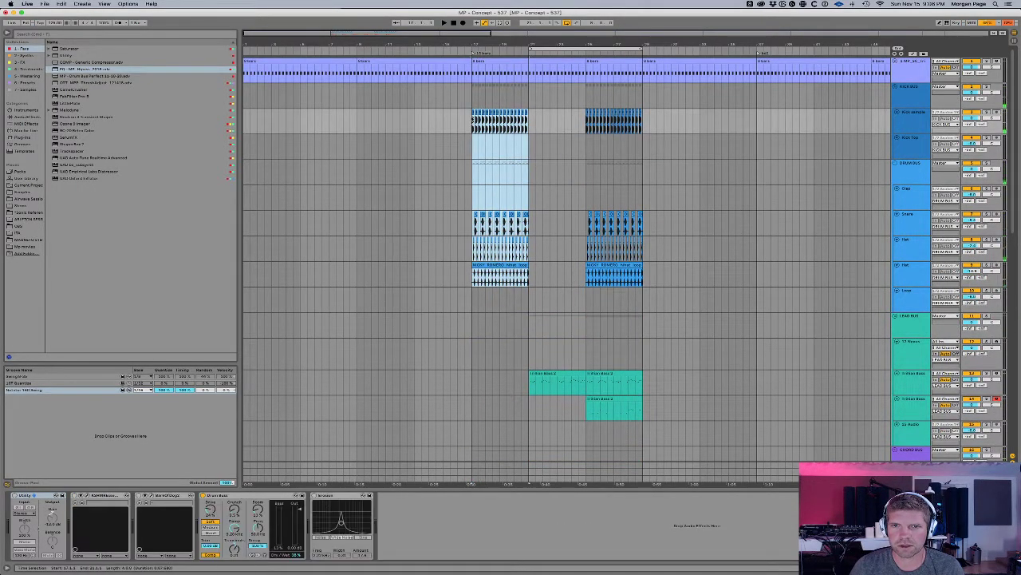
pyautogui.press('Left')
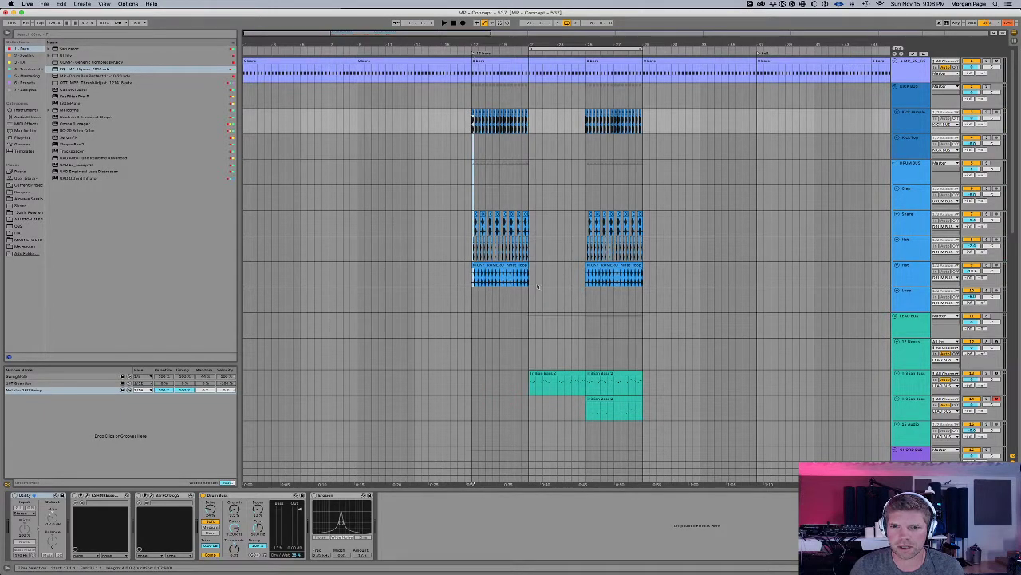
pyautogui.moveTo(533, 284); pyautogui.dragTo(473, 115)
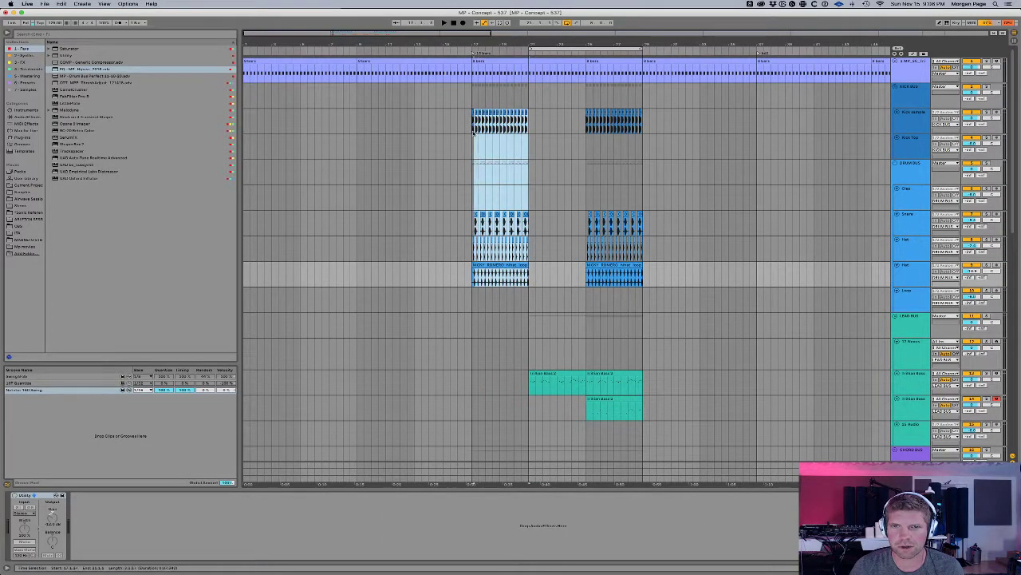
pyautogui.moveTo(473, 281); pyautogui.dragTo(415, 129)
pyautogui.press('super+v')
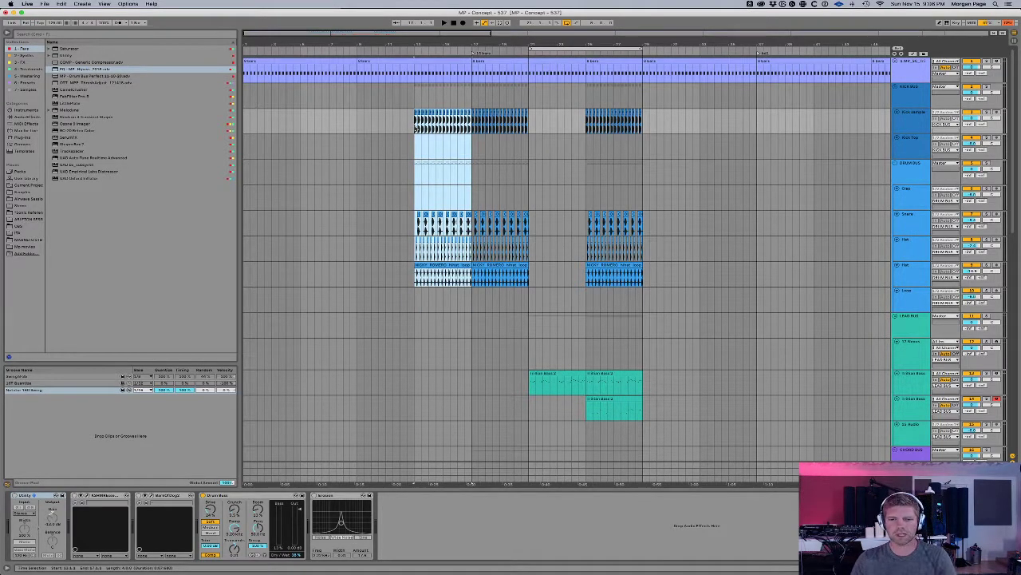
# Step: Copy the first Trilian lead clip to the start of the new drum section on the same track, and play it
pyautogui.scroll(-3, 479, 279)
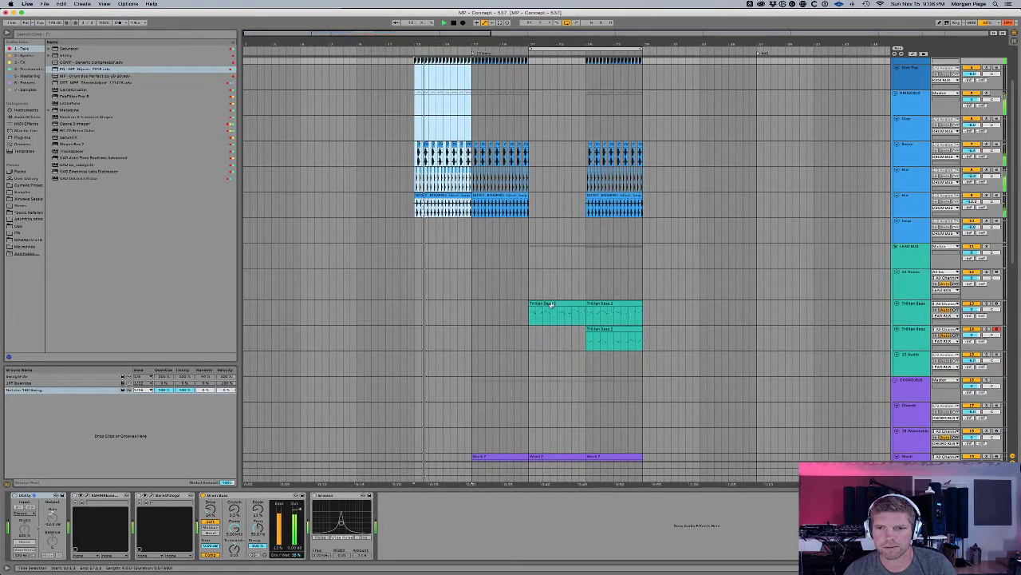
pyautogui.click(530, 311)
pyautogui.press('super+c')
pyautogui.press('space')
pyautogui.click(415, 314)
pyautogui.press('super+v')
pyautogui.press('space')
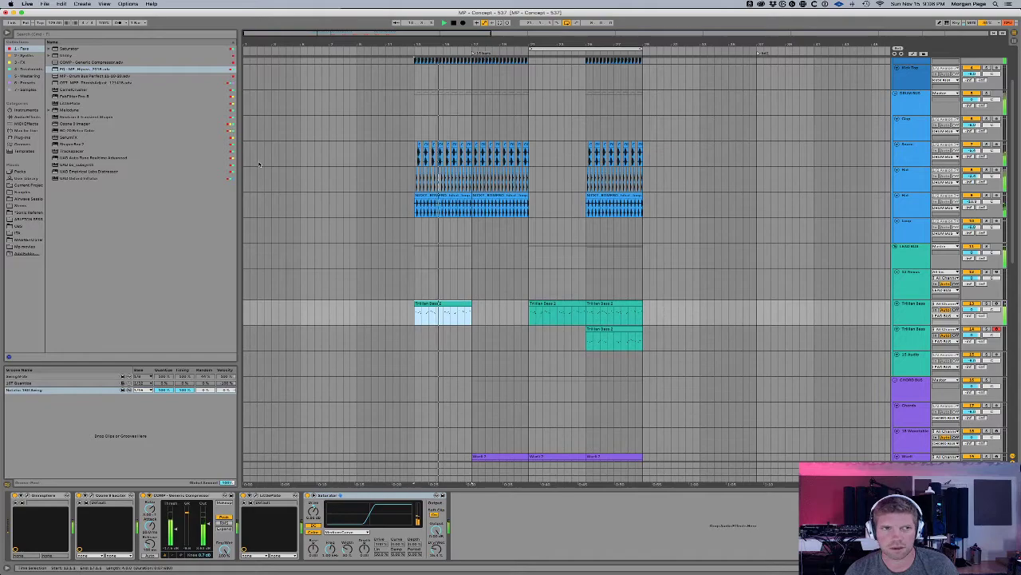
# Step: Switch on Delay Compensation and replay the new drum and lead section
pyautogui.click(127, 4)
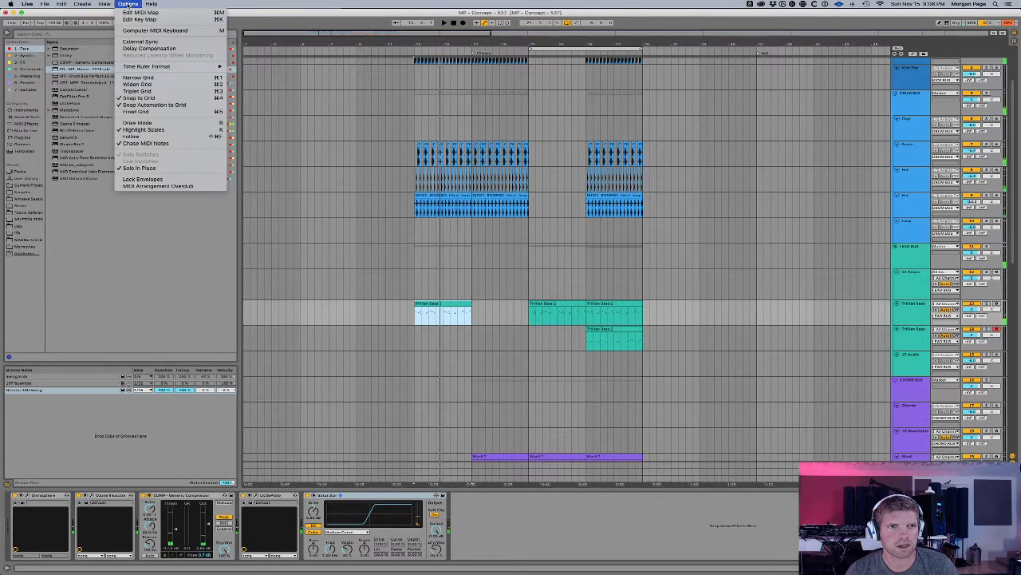
pyautogui.click(145, 49)
pyautogui.press('space')
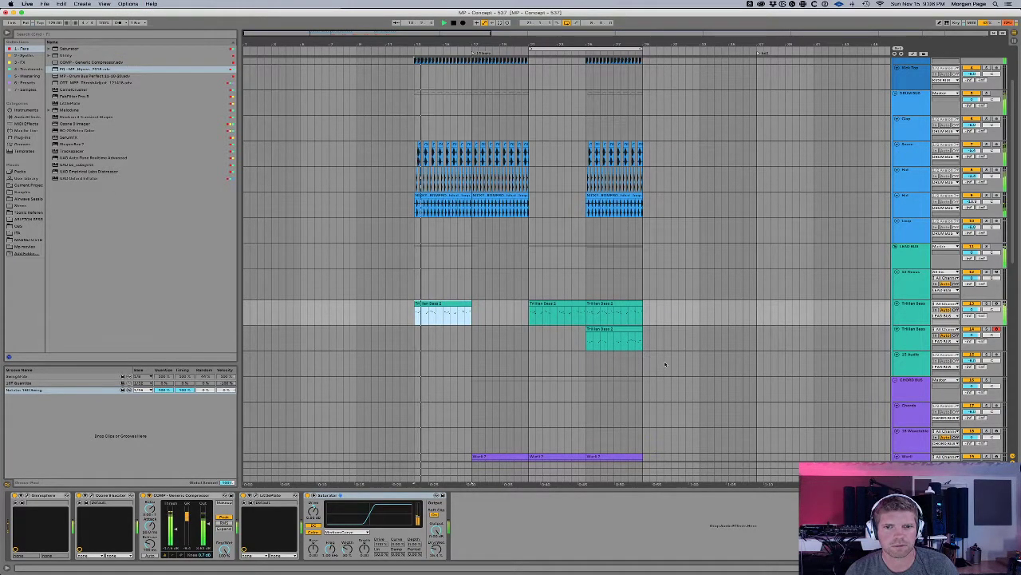
# Step: Copy the second Trilian lead layer's clip to the start of the new drum section on its own track
pyautogui.click(628, 336)
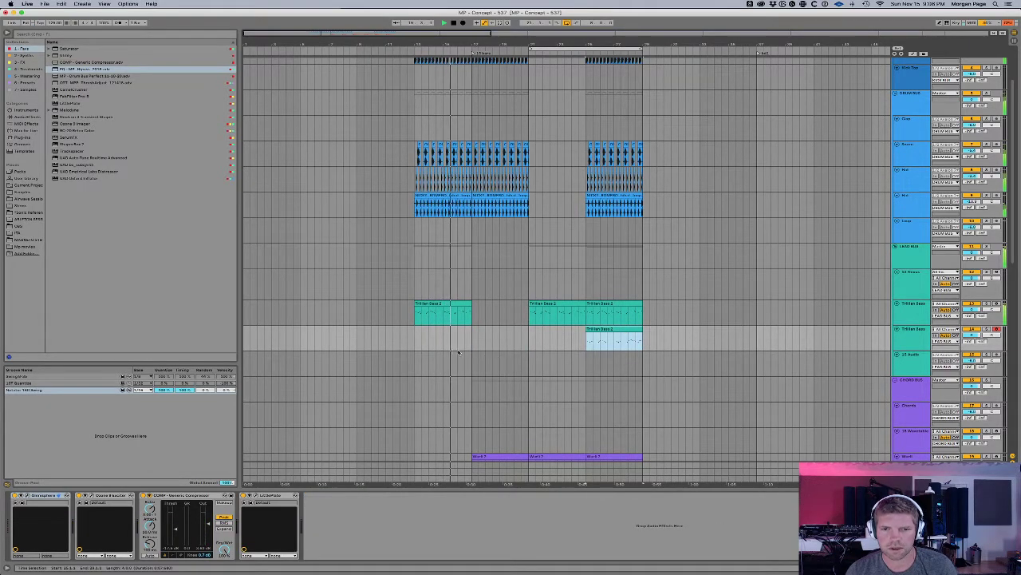
pyautogui.click(415, 341)
pyautogui.press('super+v')
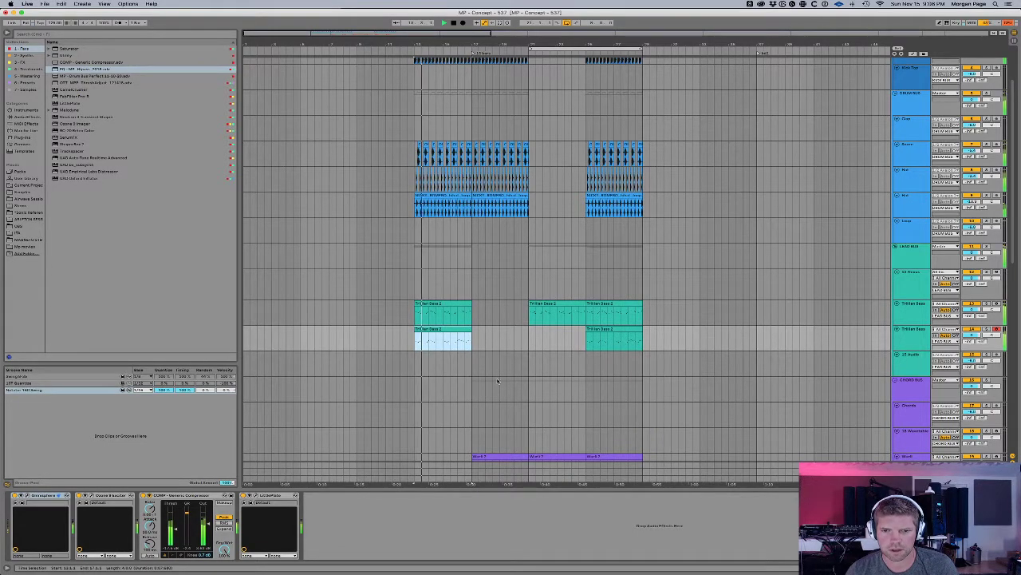
pyautogui.scroll(-5, 497, 381)
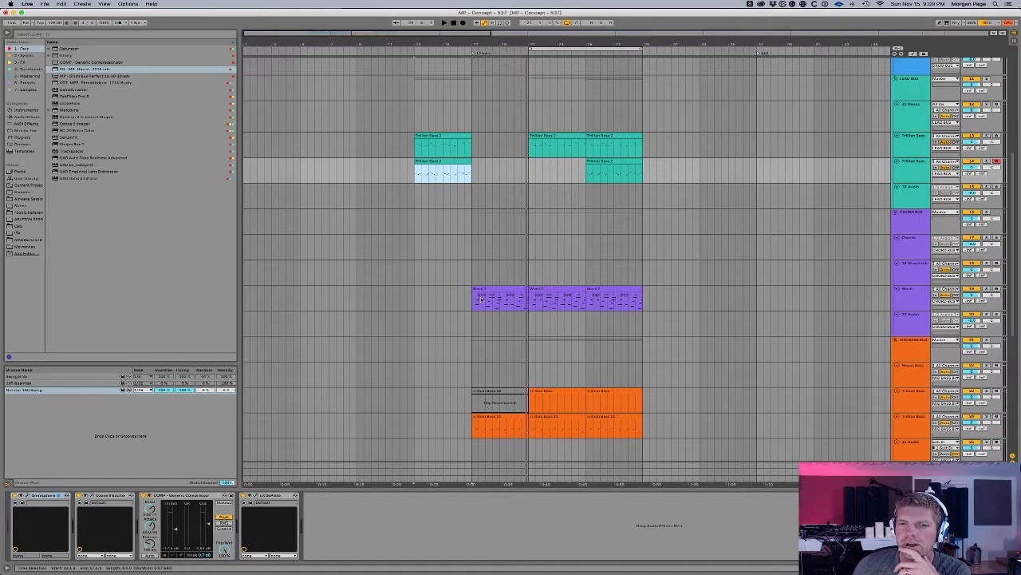
# Step: Play the arrangement from the beginning of the first Wurli chord clip
pyautogui.click(504, 288)
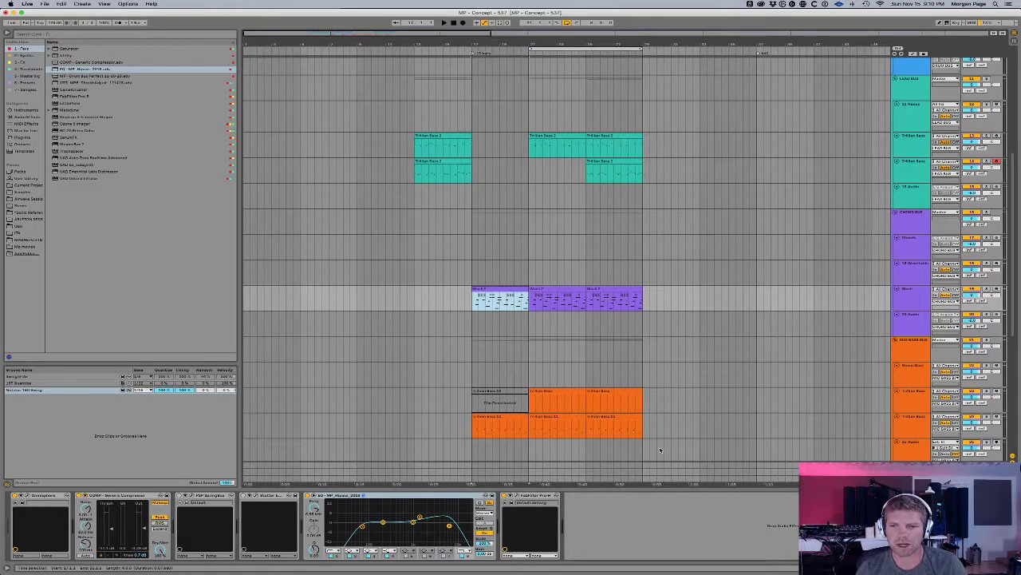
pyautogui.click(472, 332)
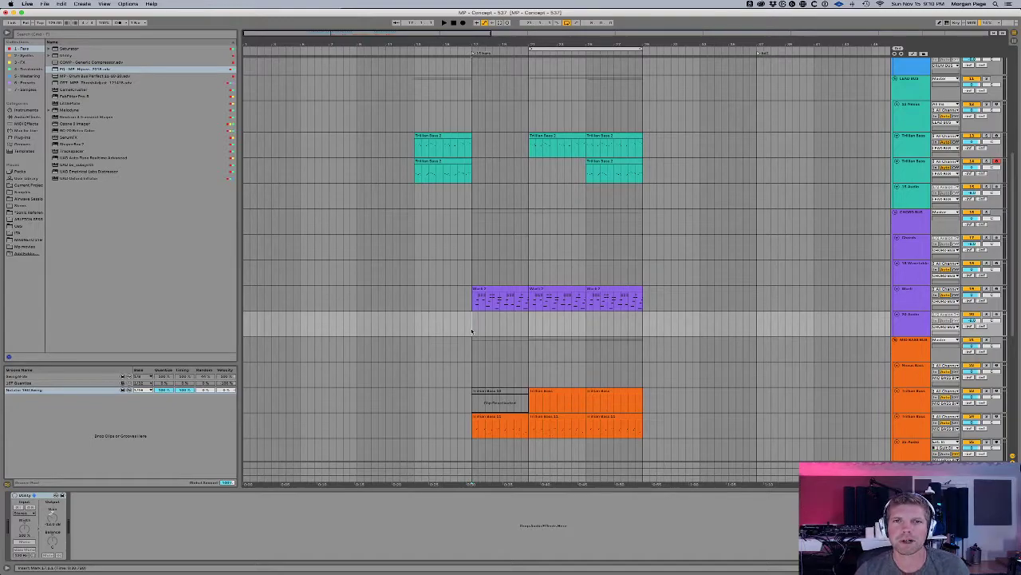
pyautogui.press('space')
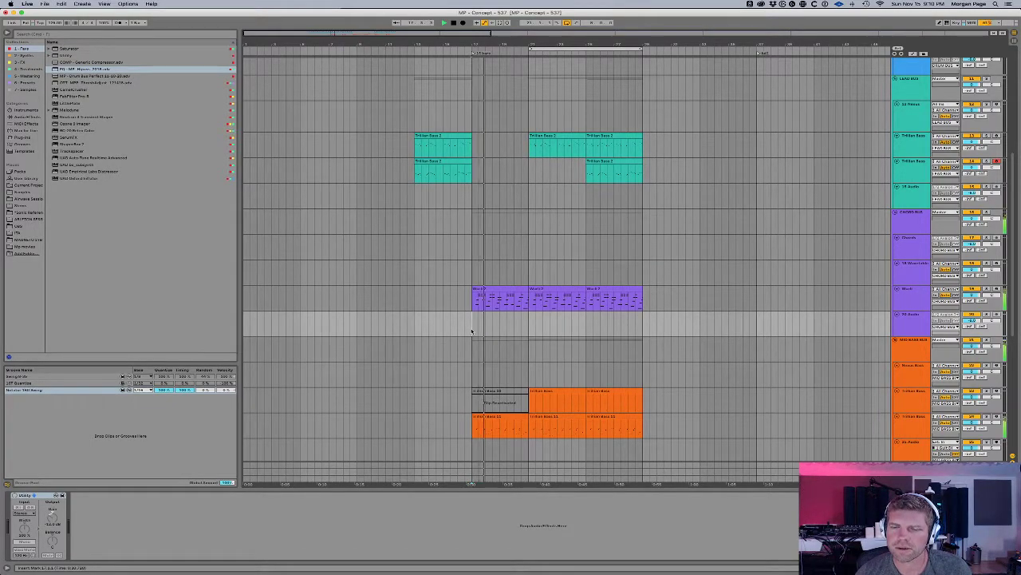
# Step: Audition the Chord Bus with and without the Filter shaper in ShaperBox 2, and close the plug-in window
pyautogui.click(471, 231)
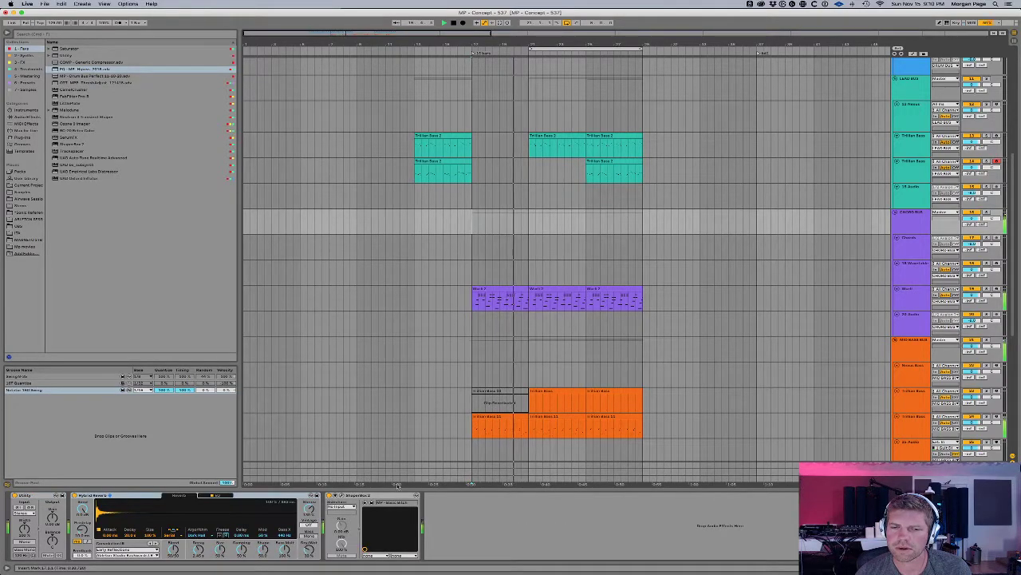
pyautogui.click(336, 495)
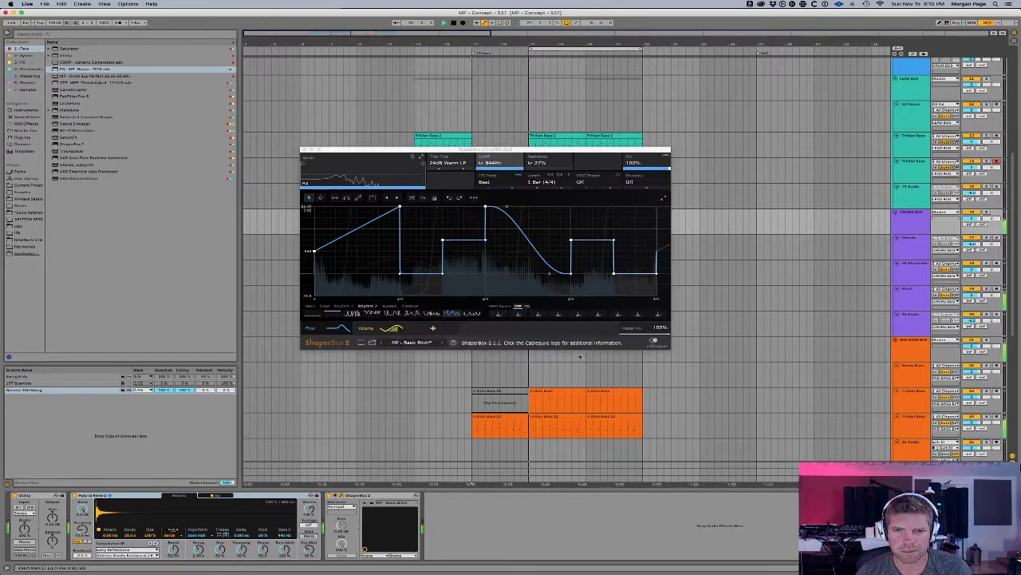
pyautogui.click(341, 328)
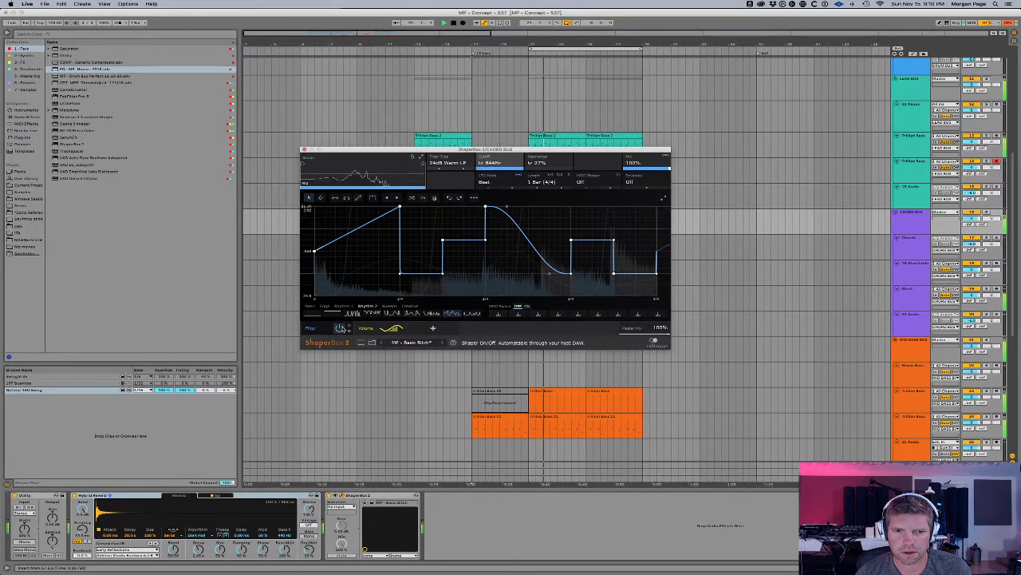
pyautogui.click(342, 328)
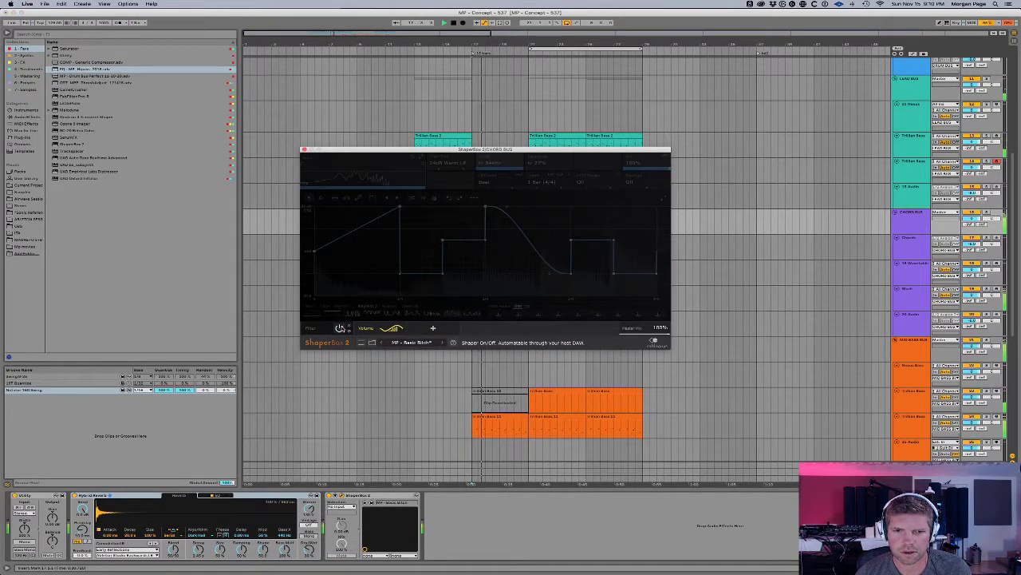
pyautogui.click(304, 149)
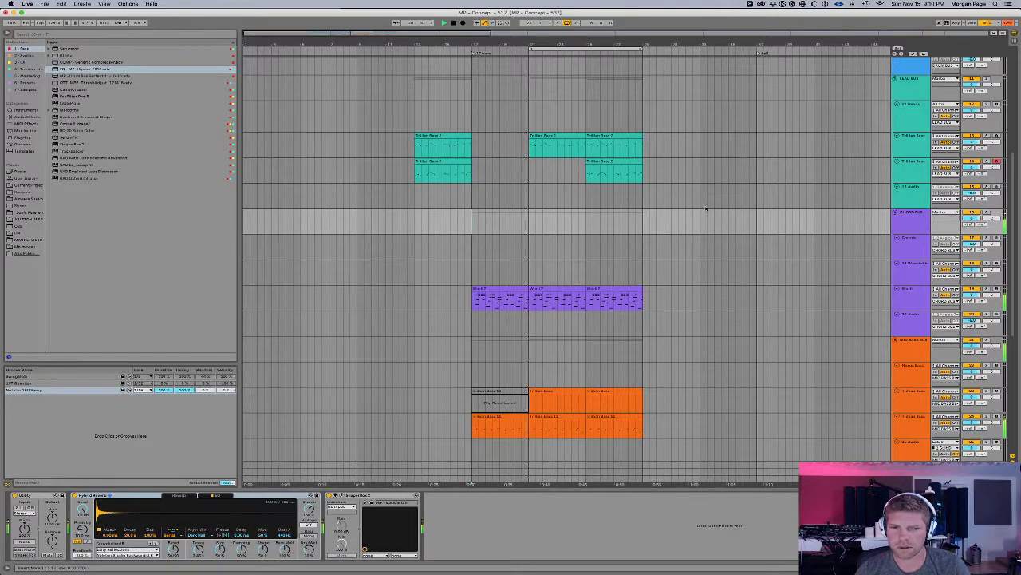
# Step: Look over all the track groups, from the drums down to the lowest buses, while the full mix plays
pyautogui.scroll(-5, 706, 212)
pyautogui.scroll(-3, 707, 219)
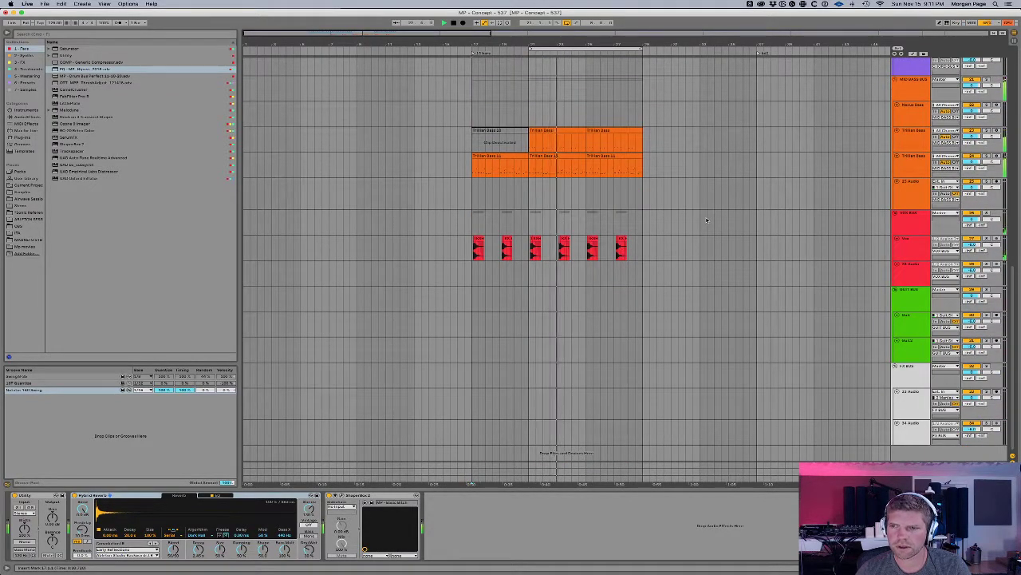
pyautogui.scroll(8, 706, 219)
pyautogui.scroll(2, 707, 220)
pyautogui.scroll(-5, 706, 221)
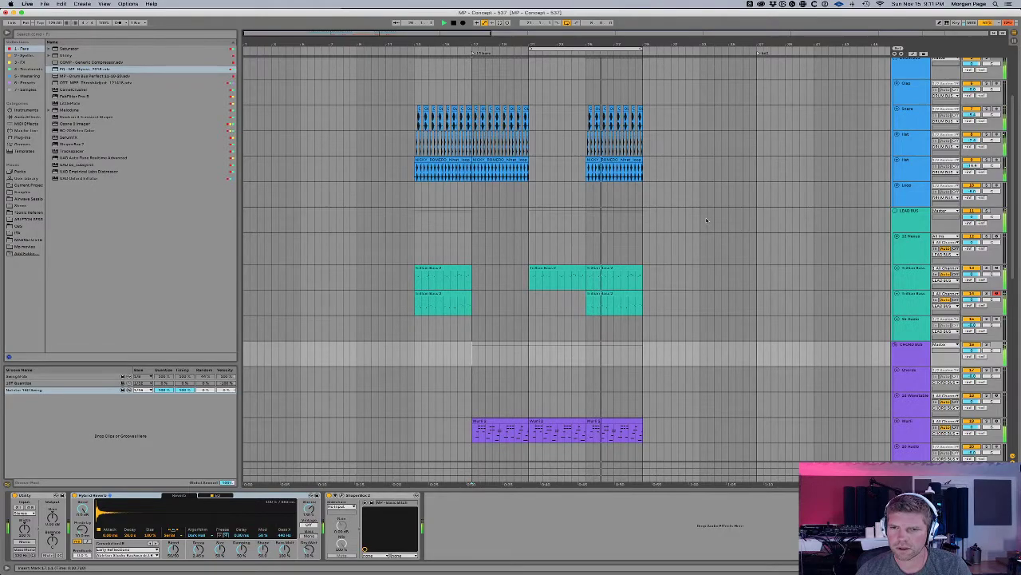
pyautogui.scroll(-8, 707, 220)
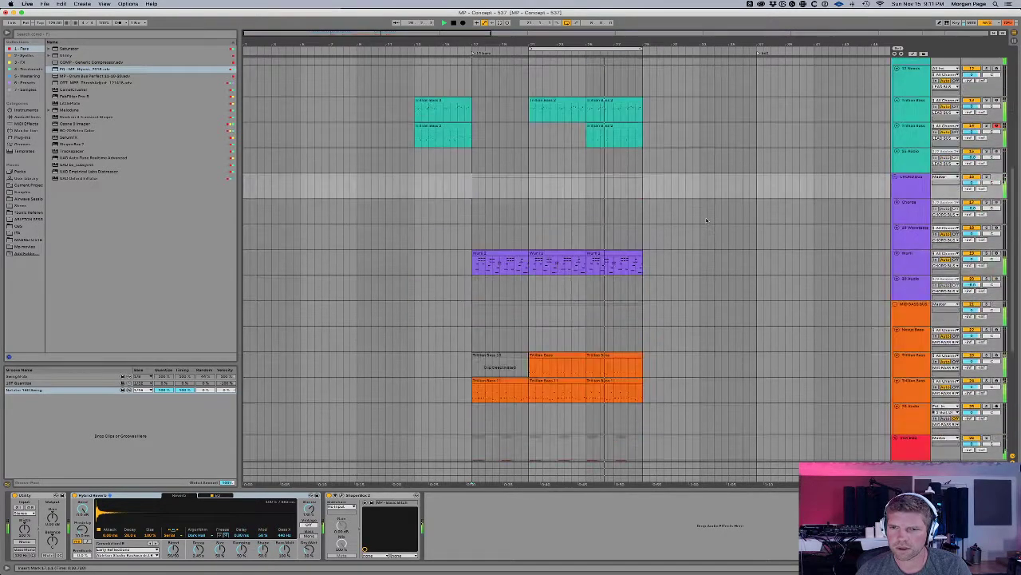
# Step: Solo the Wurli track and play it from the start of its second clip
pyautogui.click(585, 239)
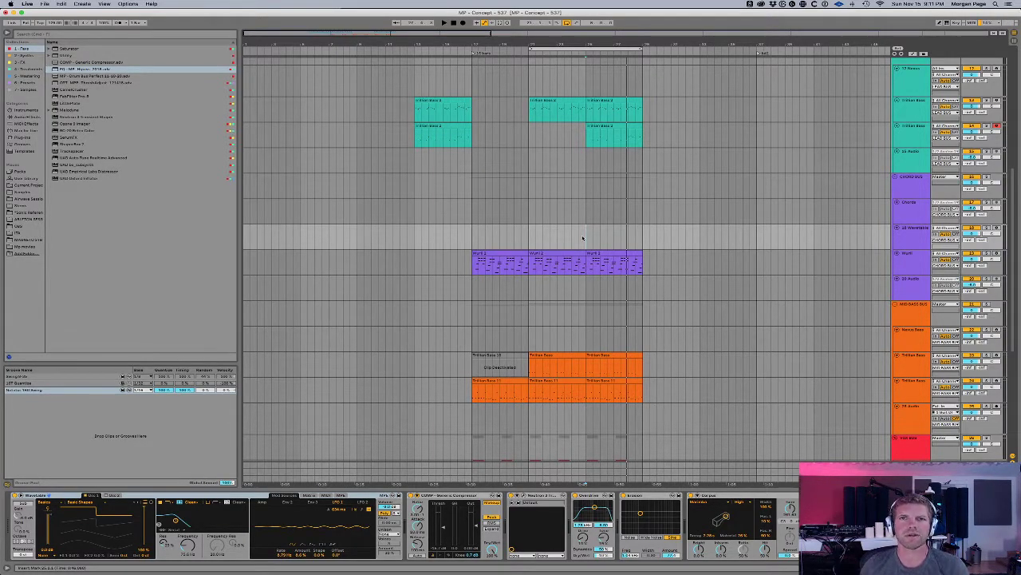
pyautogui.click(530, 271)
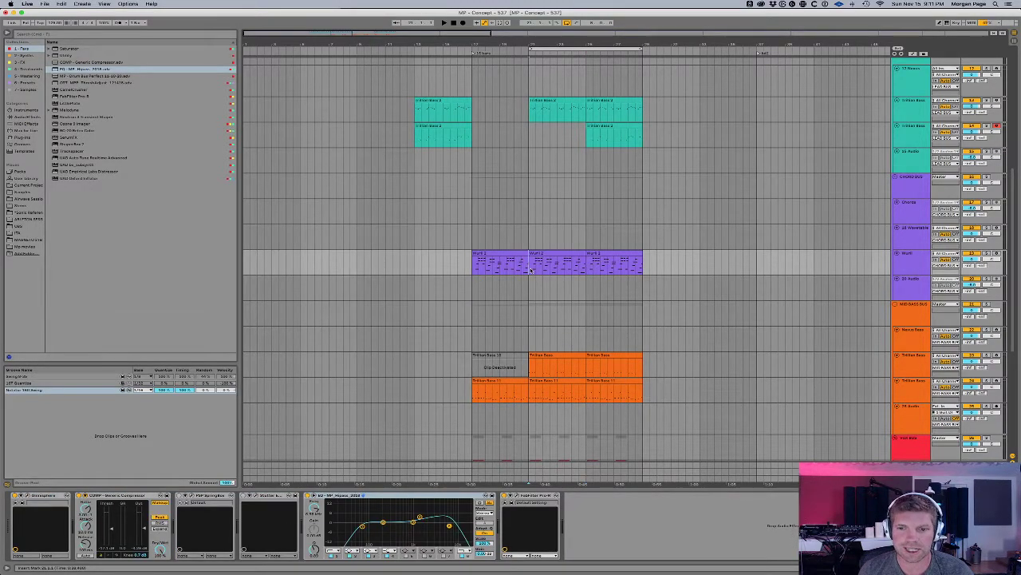
pyautogui.press('space')
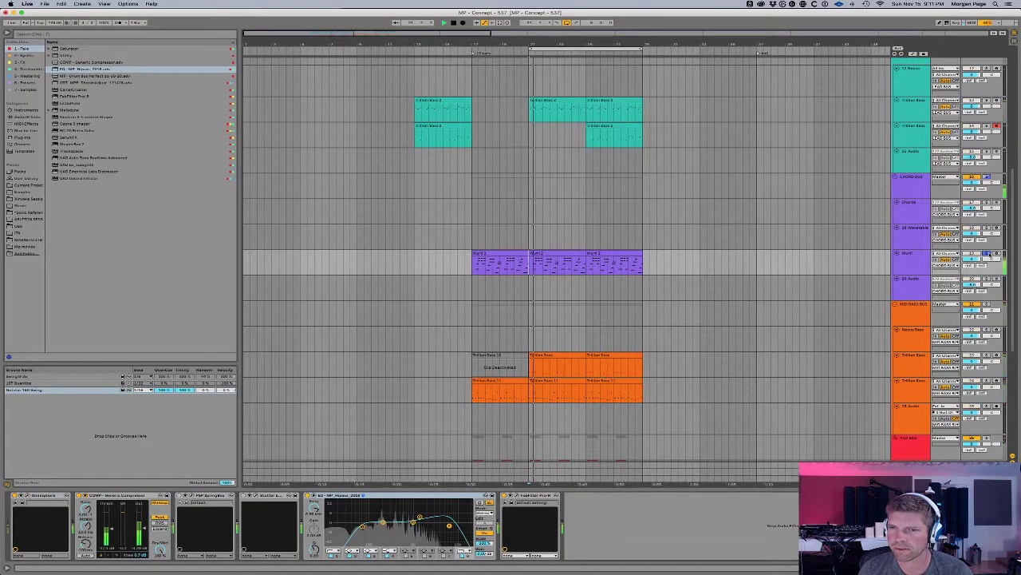
# Step: Fold the empty Chords track in the Chord Bus and the empty Loop track in the Drum Bus
pyautogui.click(897, 204)
pyautogui.click(897, 233)
pyautogui.click(897, 234)
pyautogui.click(897, 261)
pyautogui.scroll(6, 942, 253)
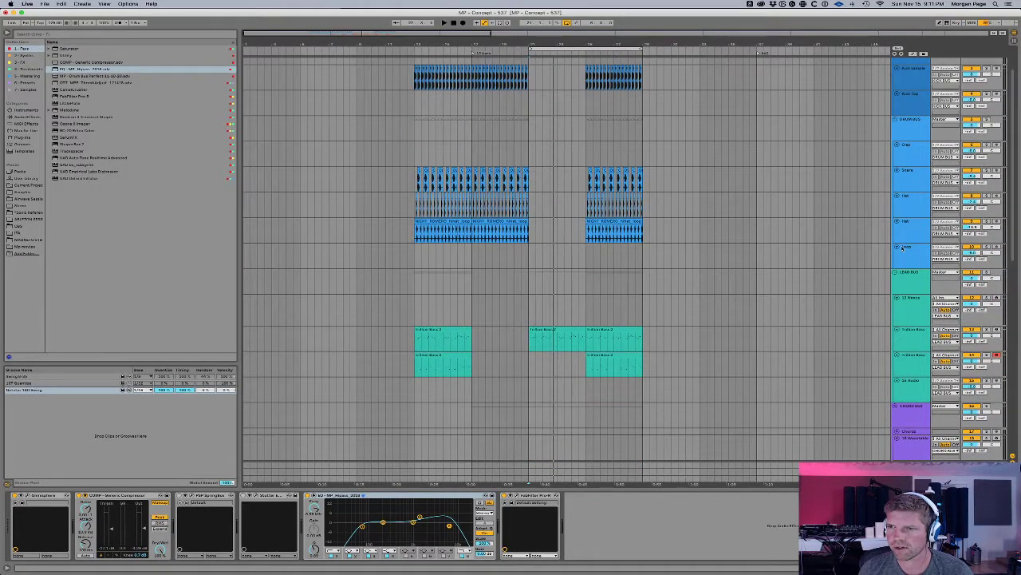
pyautogui.click(897, 248)
pyautogui.scroll(2, 805, 234)
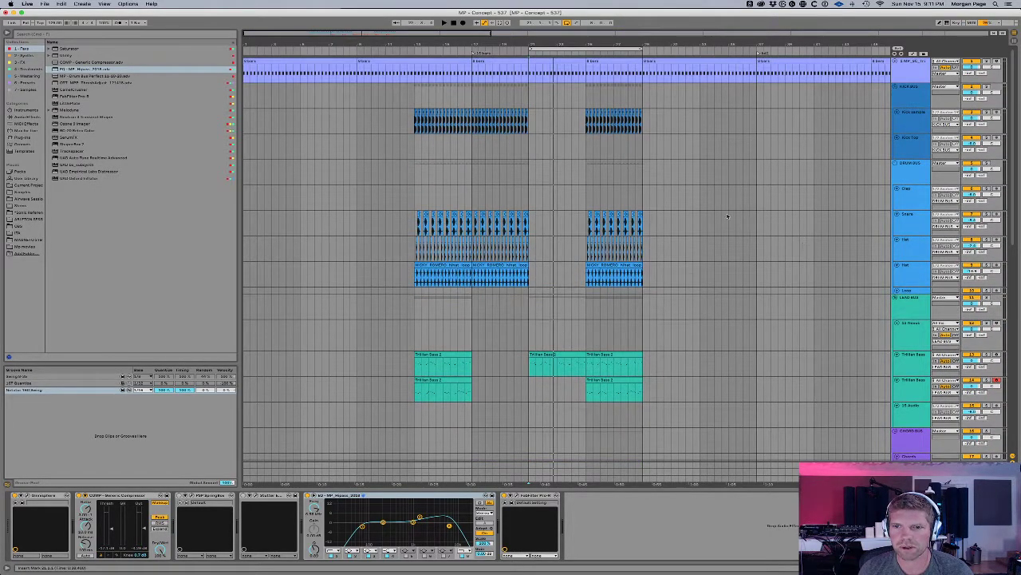
# Step: Play from the start of the last drum section, soloing the kick sample, snare and both hat tracks one after another
pyautogui.click(585, 227)
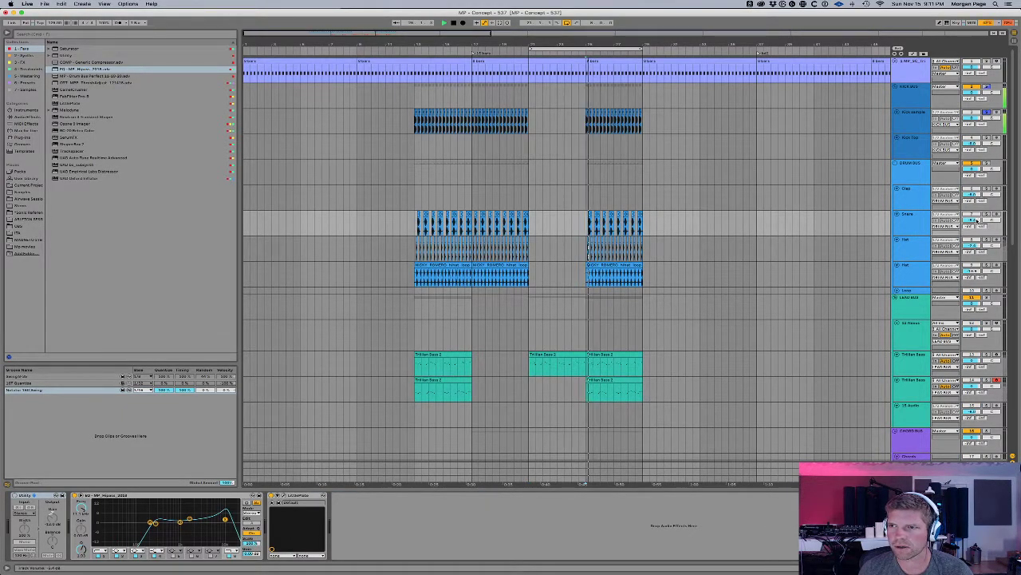
pyautogui.press('space')
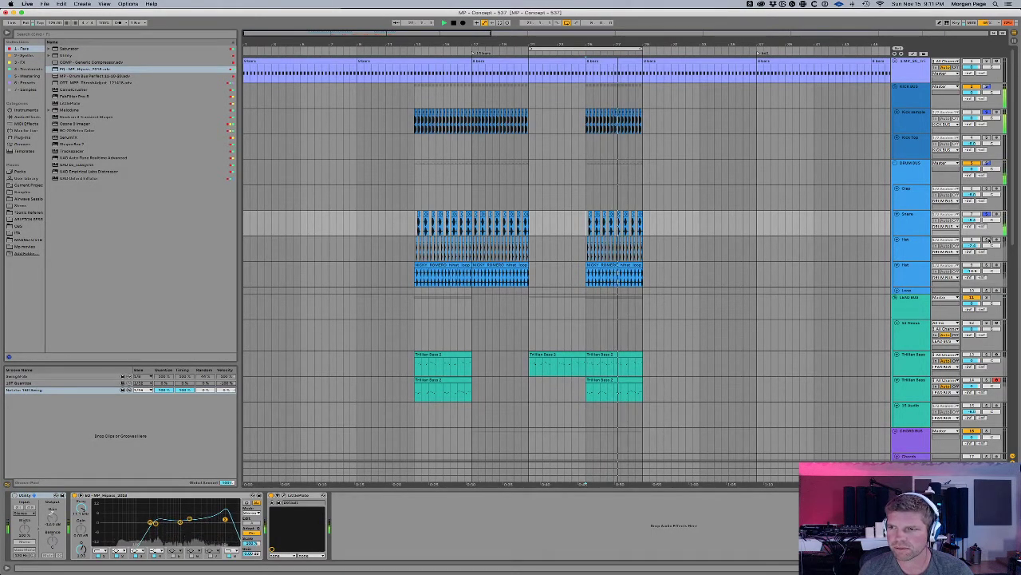
pyautogui.press('space')
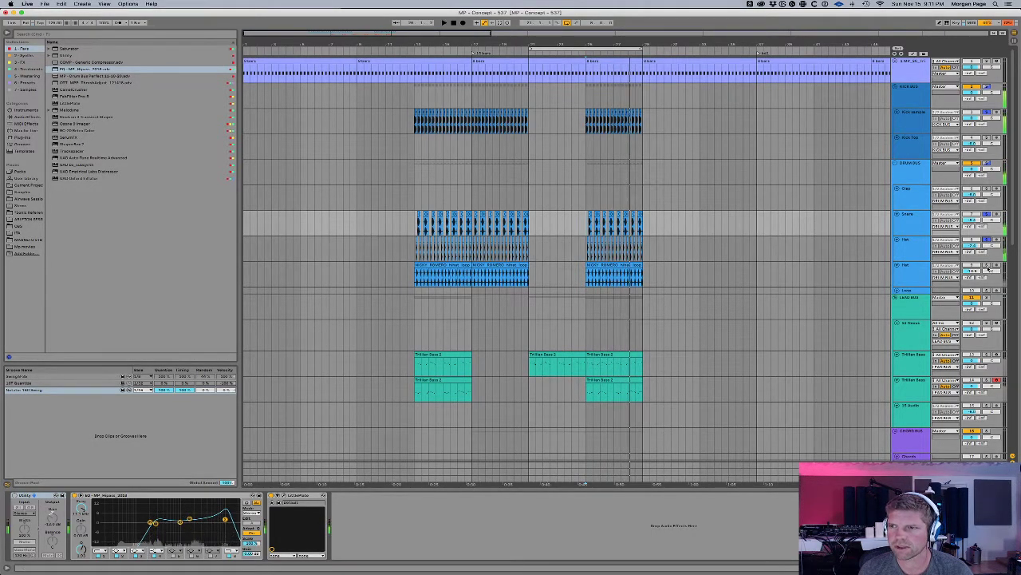
pyautogui.press('space')
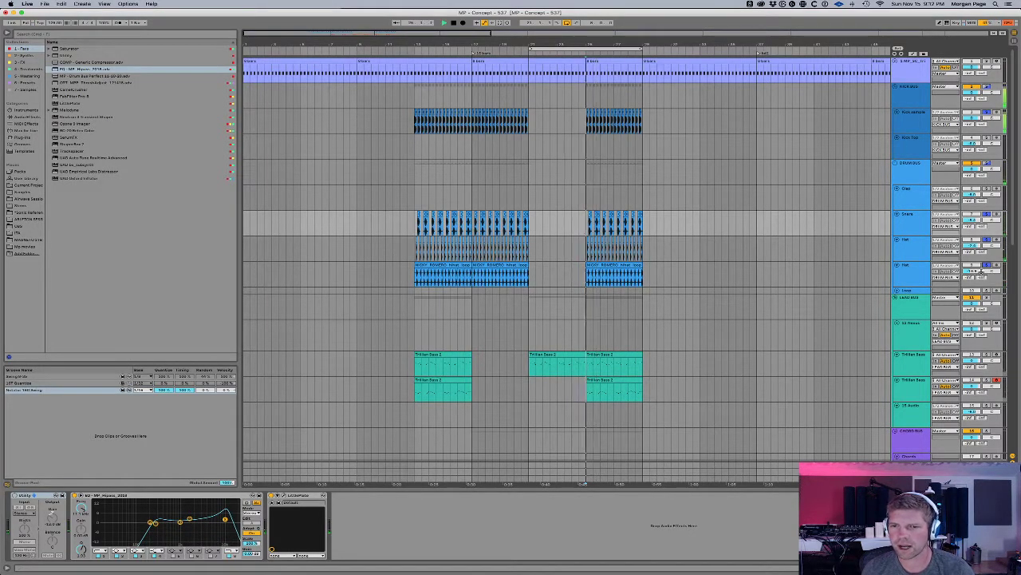
pyautogui.press('space')
# Step: Add both Trilian Bass tracks of the Lead Bus and the Wurli track to the soloed playback, and show the Chord Bus devices
pyautogui.press('space')
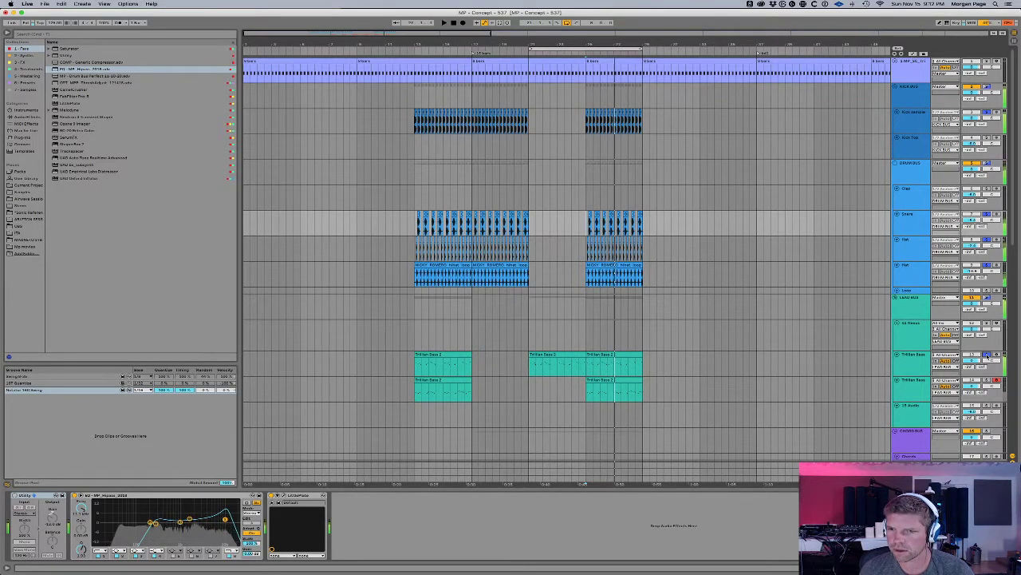
pyautogui.press('space')
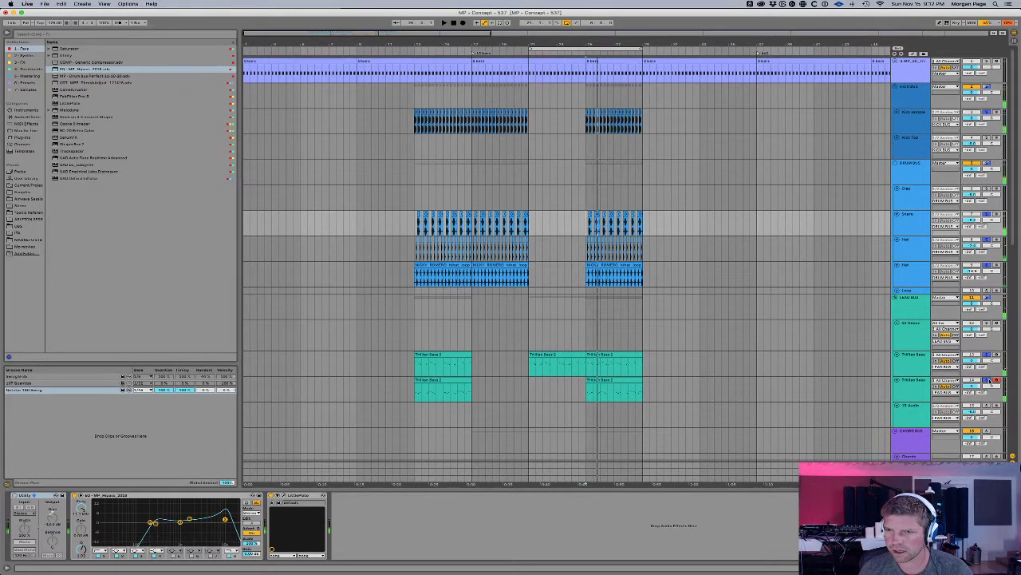
pyautogui.scroll(-3, 990, 384)
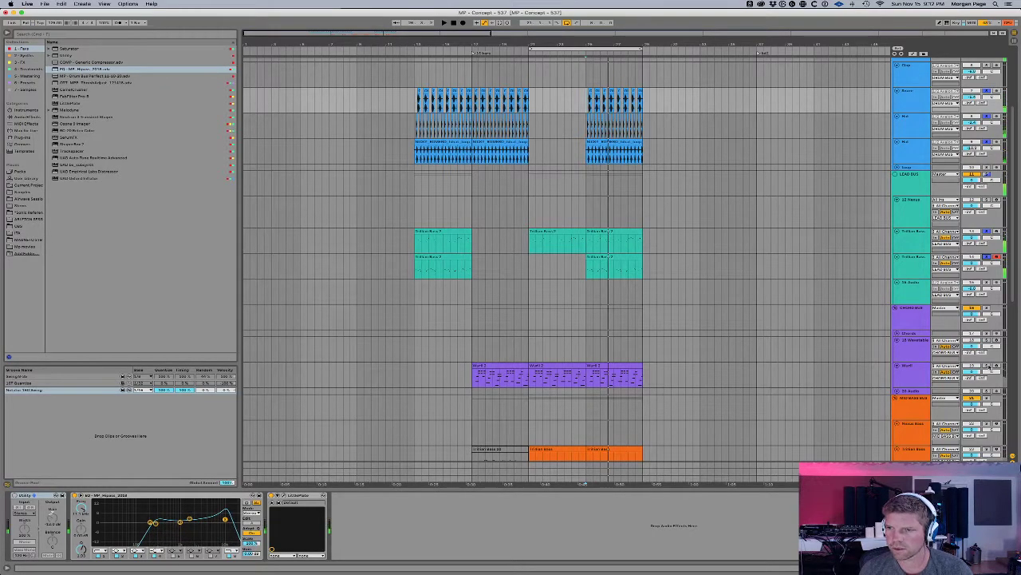
pyautogui.press('space')
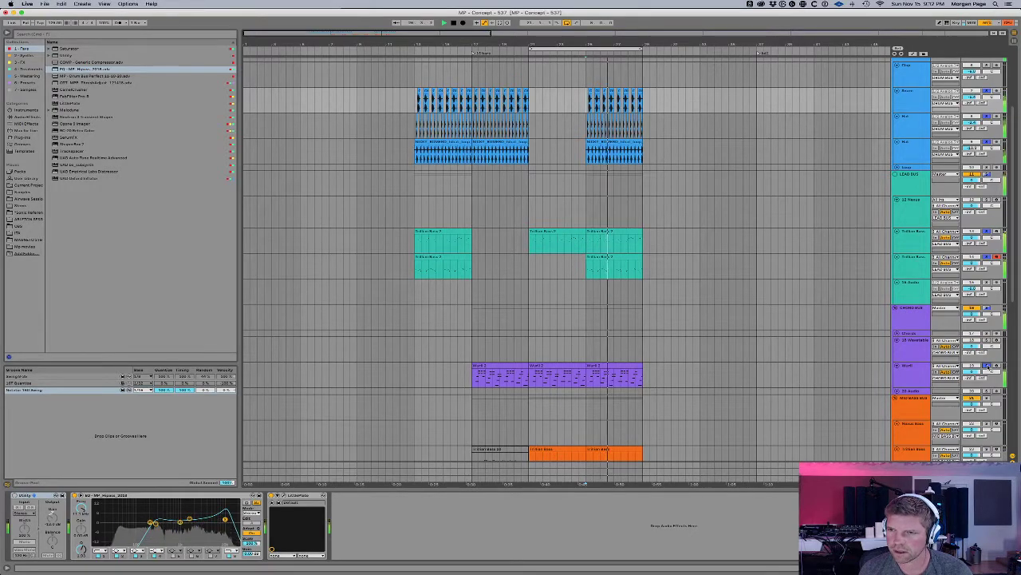
pyautogui.click(922, 322)
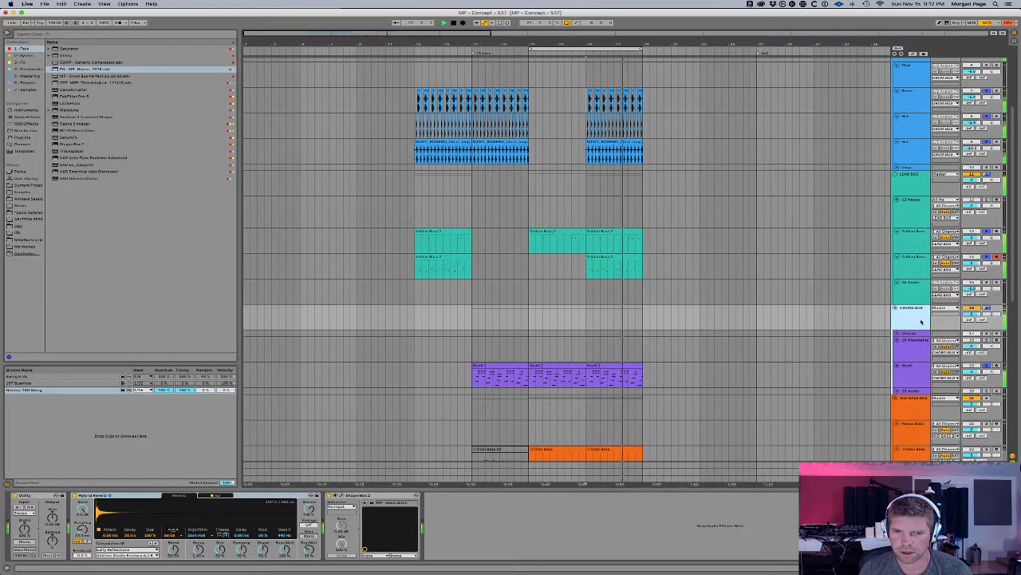
# Step: Add both Trilian Bass tracks of the Mid Bass Bus and the Vox track to the soloed playback
pyautogui.scroll(-3, 922, 323)
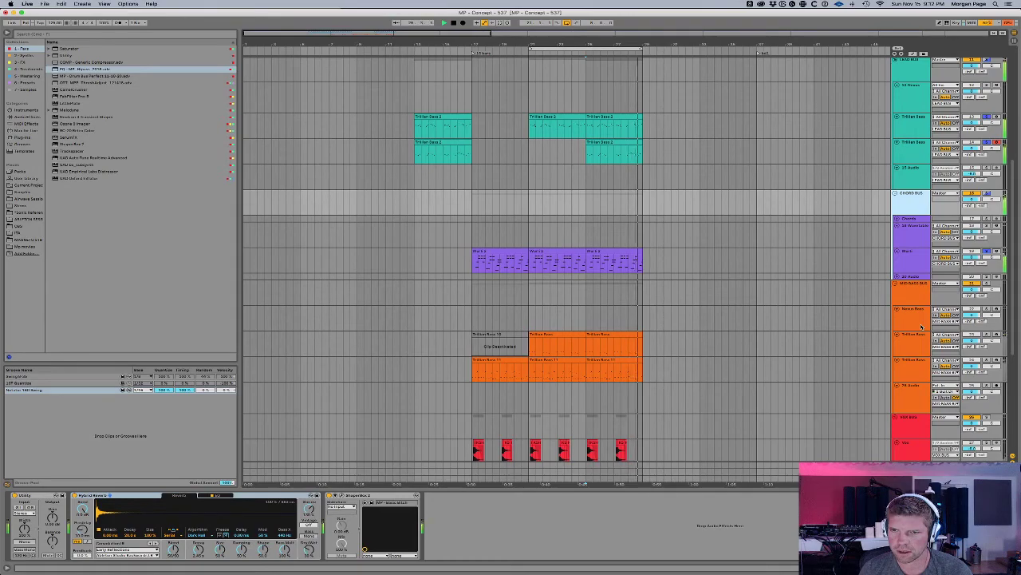
pyautogui.scroll(-3, 922, 327)
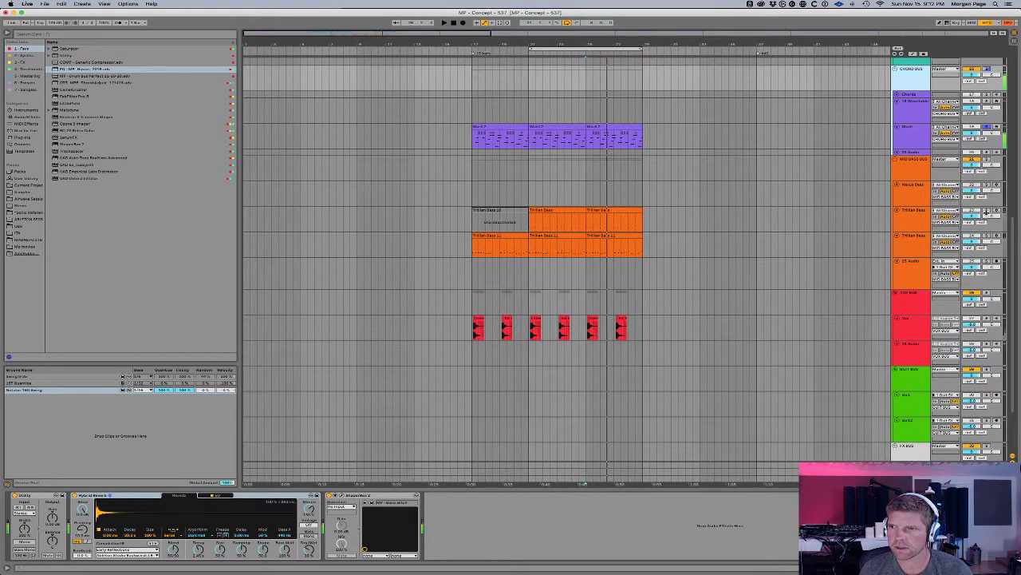
pyautogui.click(988, 212)
pyautogui.press('space')
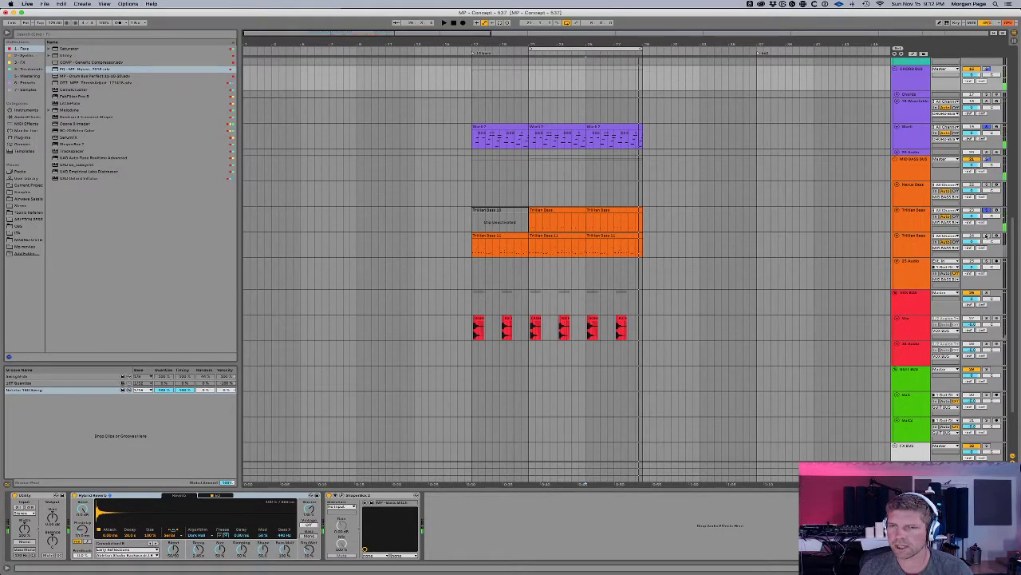
pyautogui.press('space')
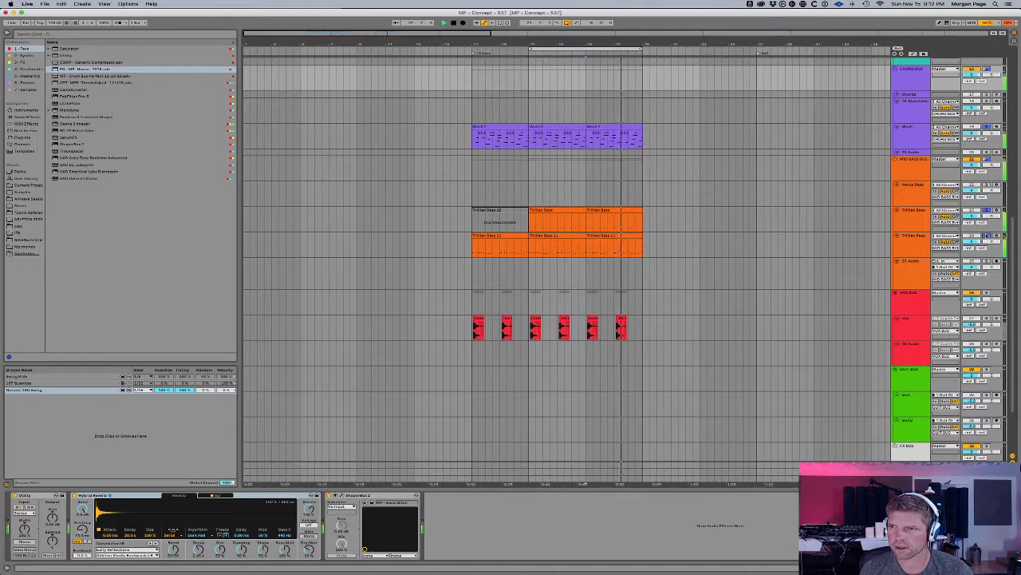
pyautogui.click(986, 318)
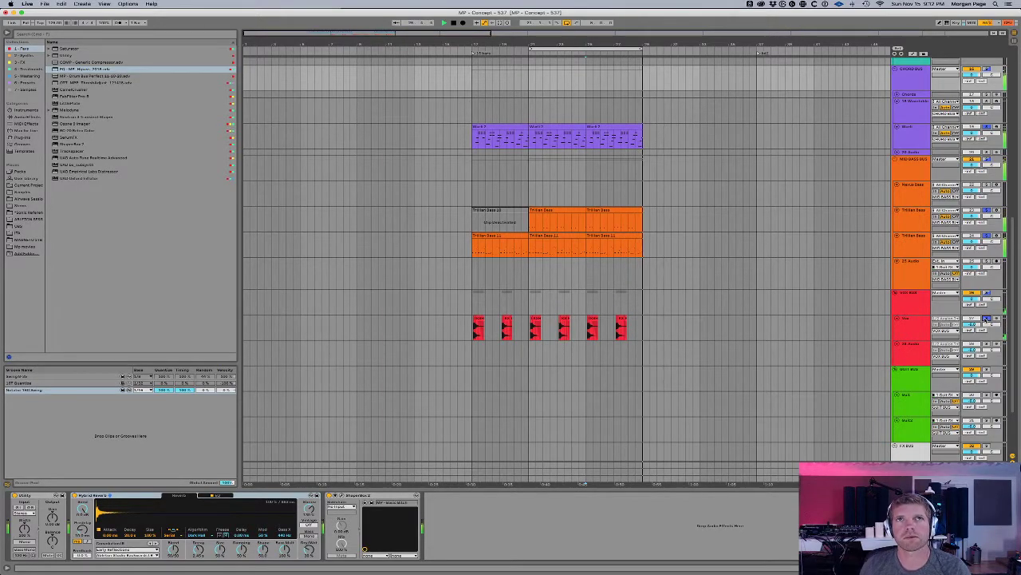
pyautogui.scroll(-3, 950, 326)
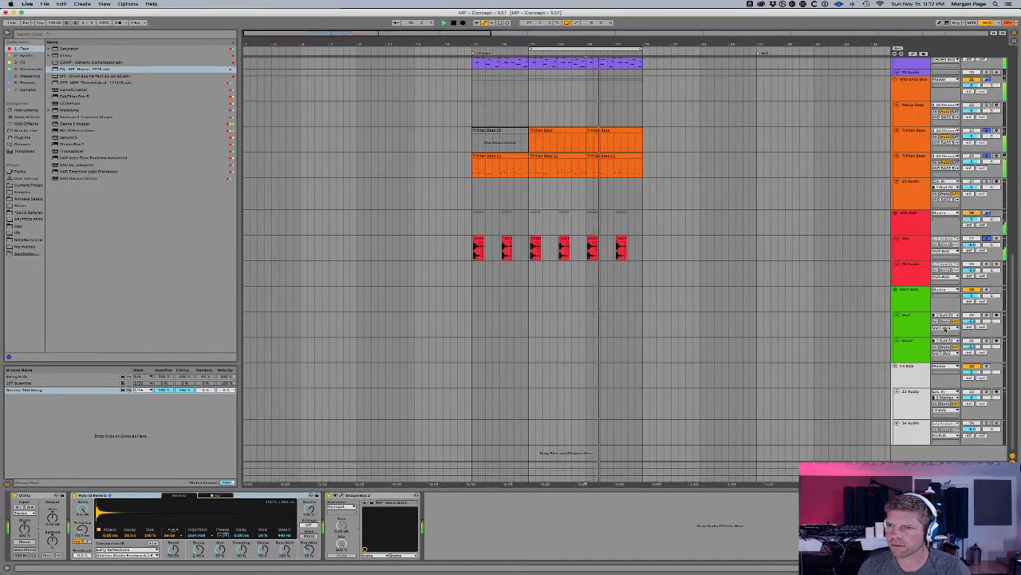